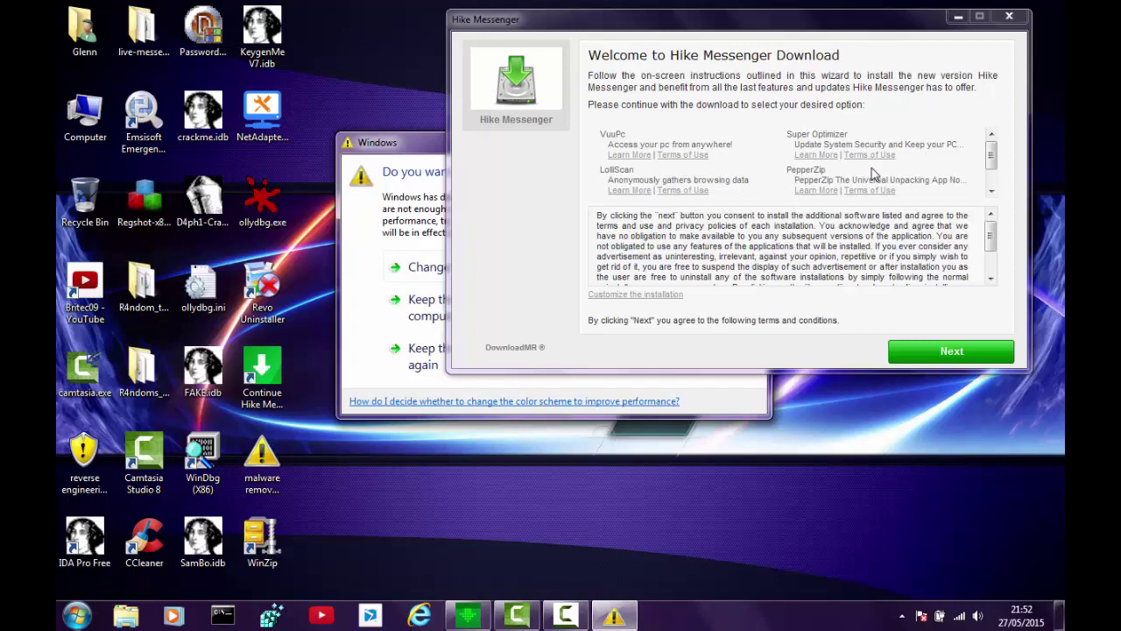
- Keep the current colour scheme, look over the terms, and advance past the Hike Messenger welcome page
click(396, 357)
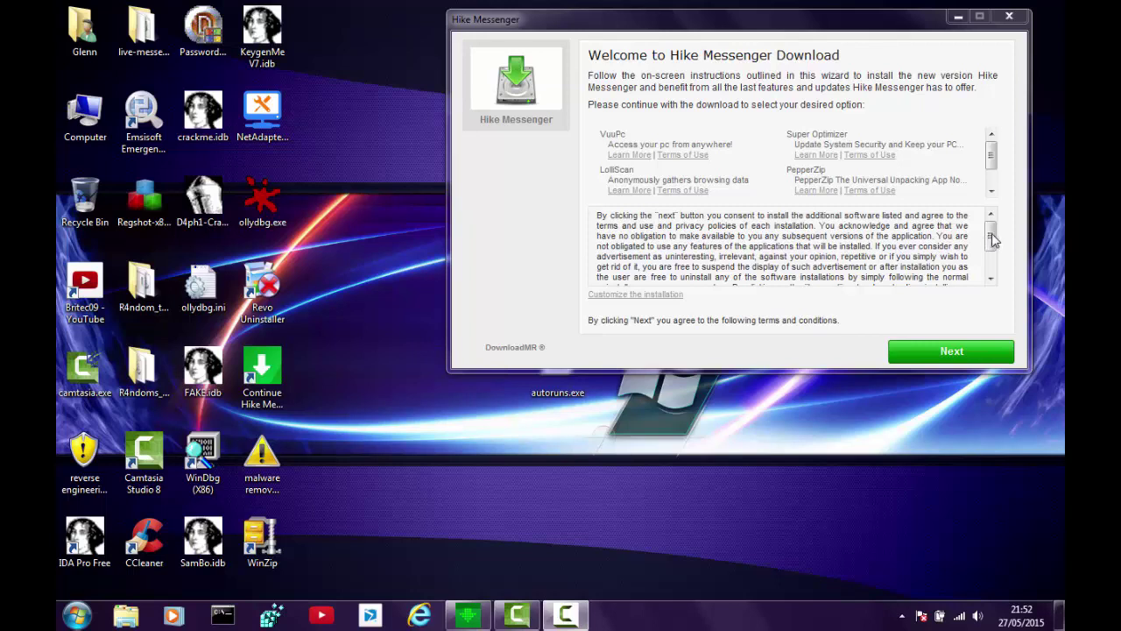
drag(991, 238, 993, 267)
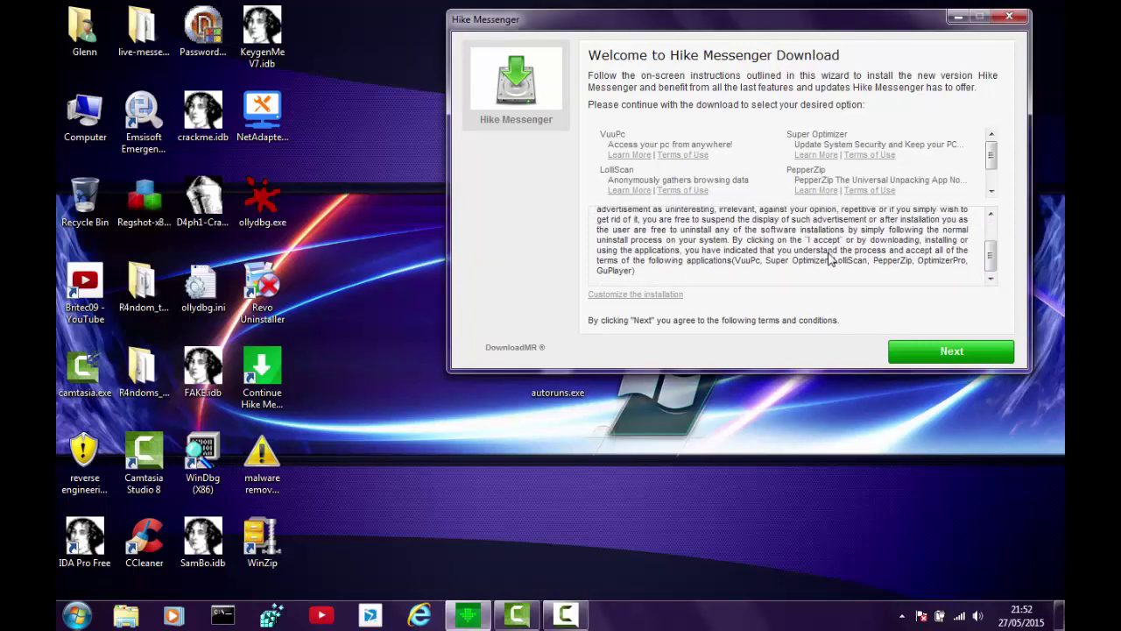
scroll(841, 225, up, 1)
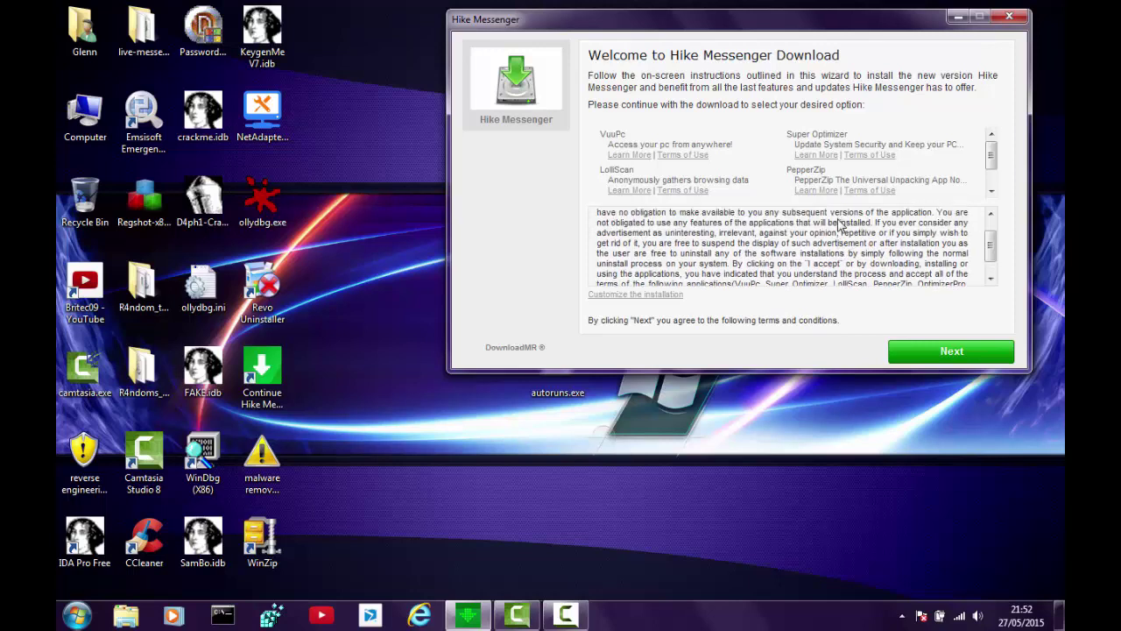
scroll(837, 219, up, 1)
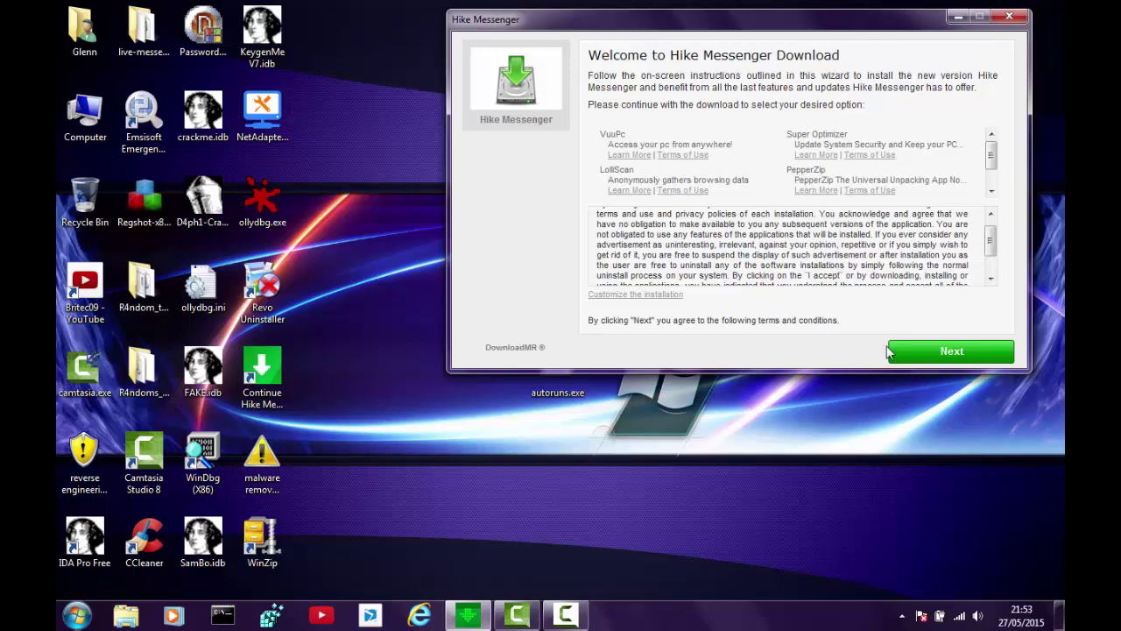
click(934, 364)
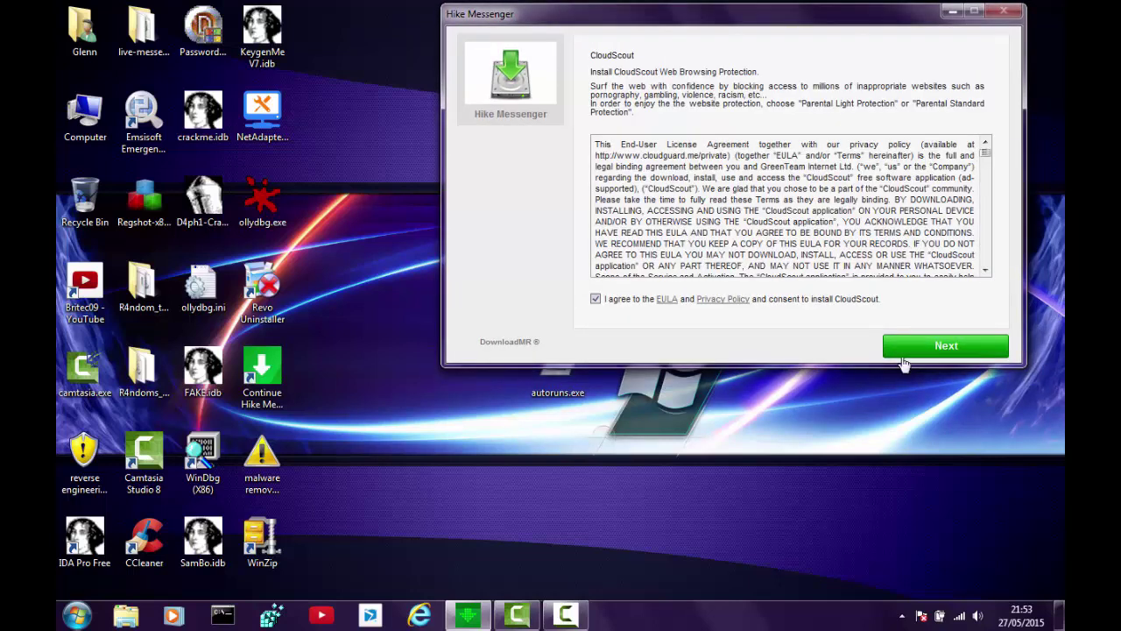
- Move the installer left and accept the CloudScout, SafeGuard Alerts, Iminent and One System Care offers
click(905, 362)
drag(859, 28, 584, 147)
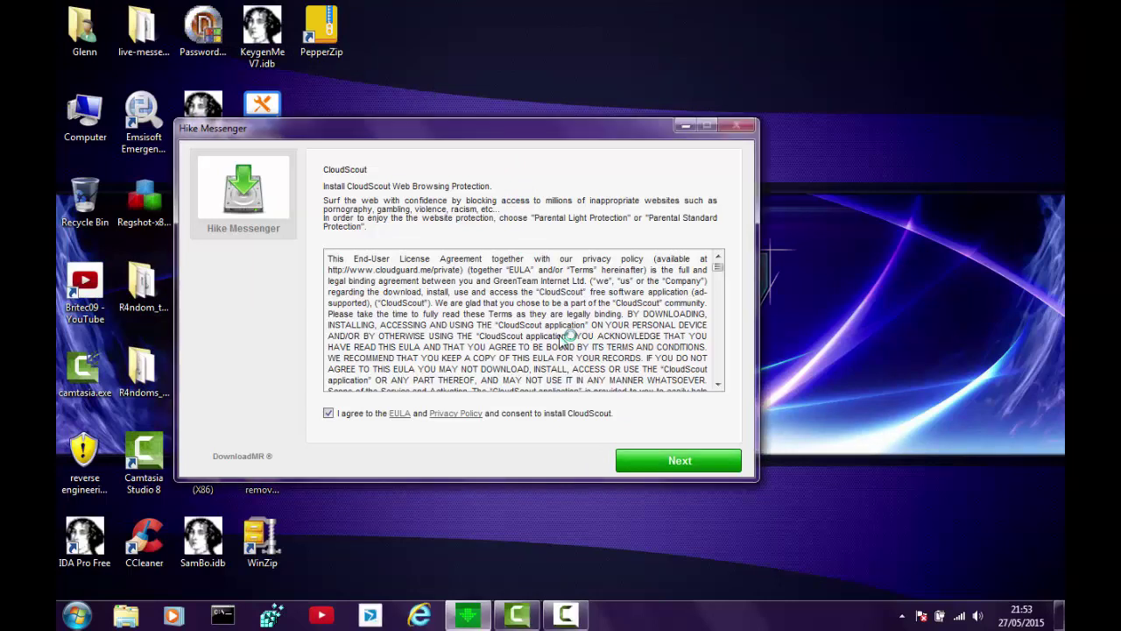
key(Return)
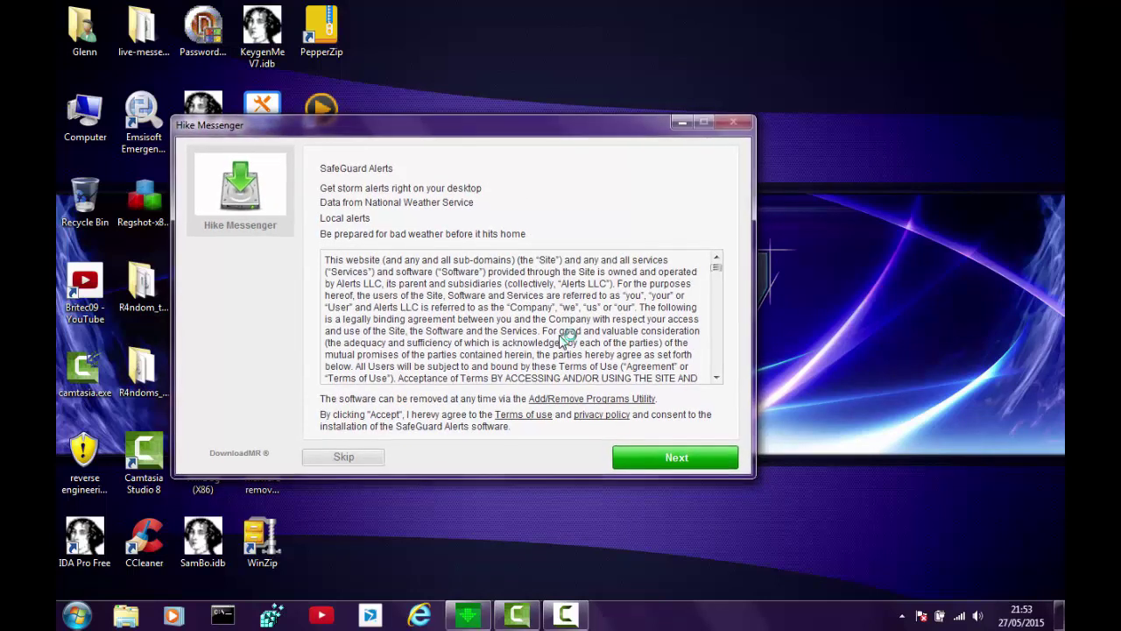
key(Return)
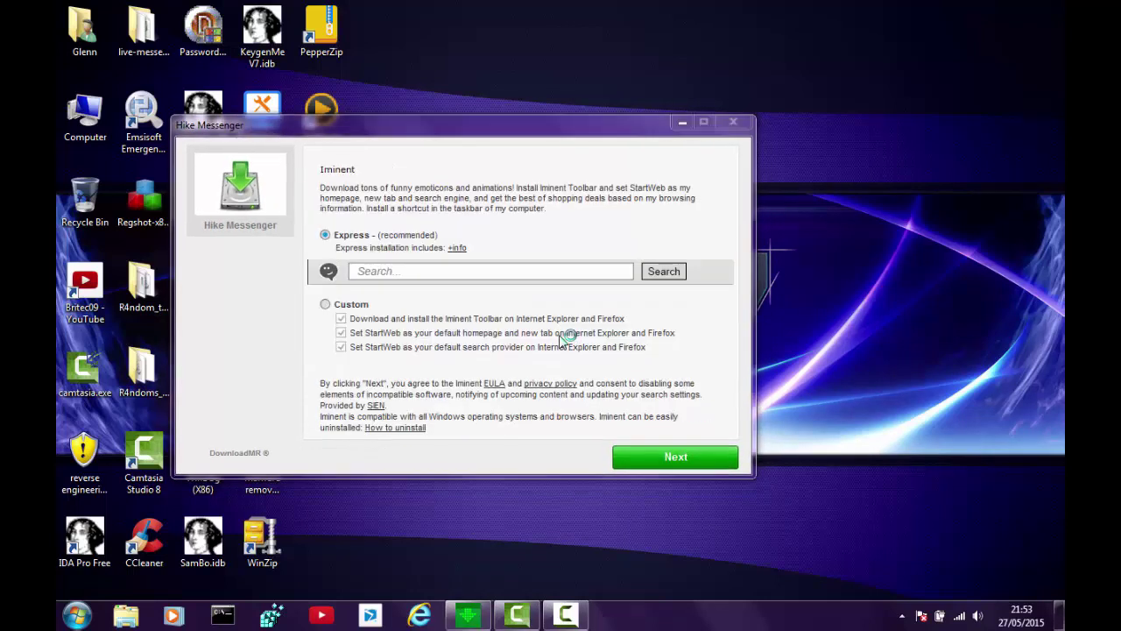
key(Return)
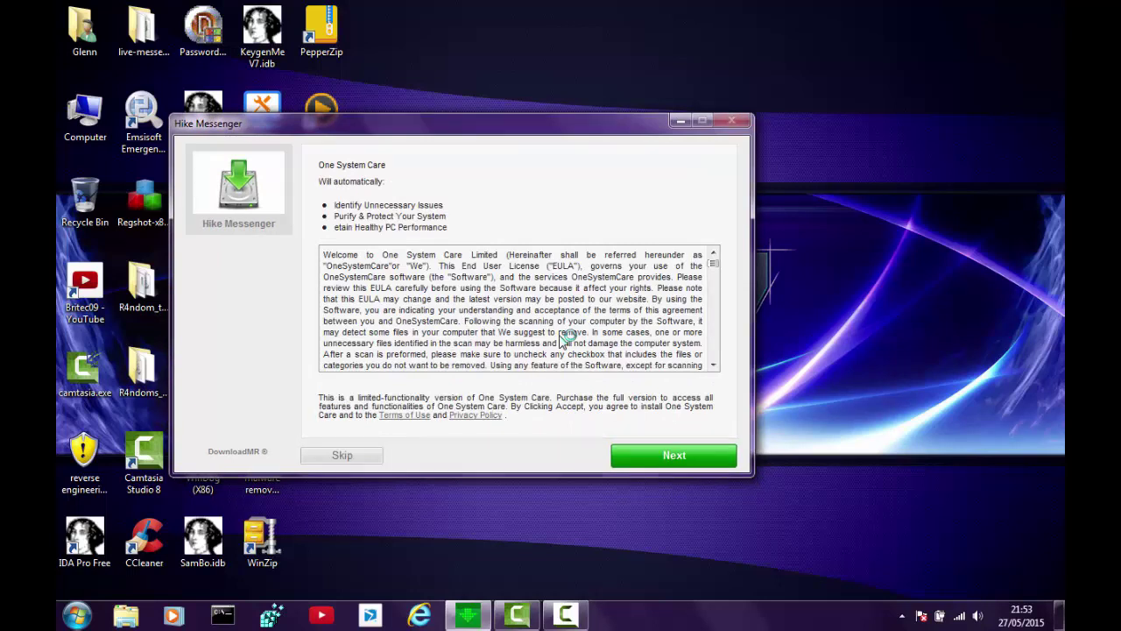
key(Return)
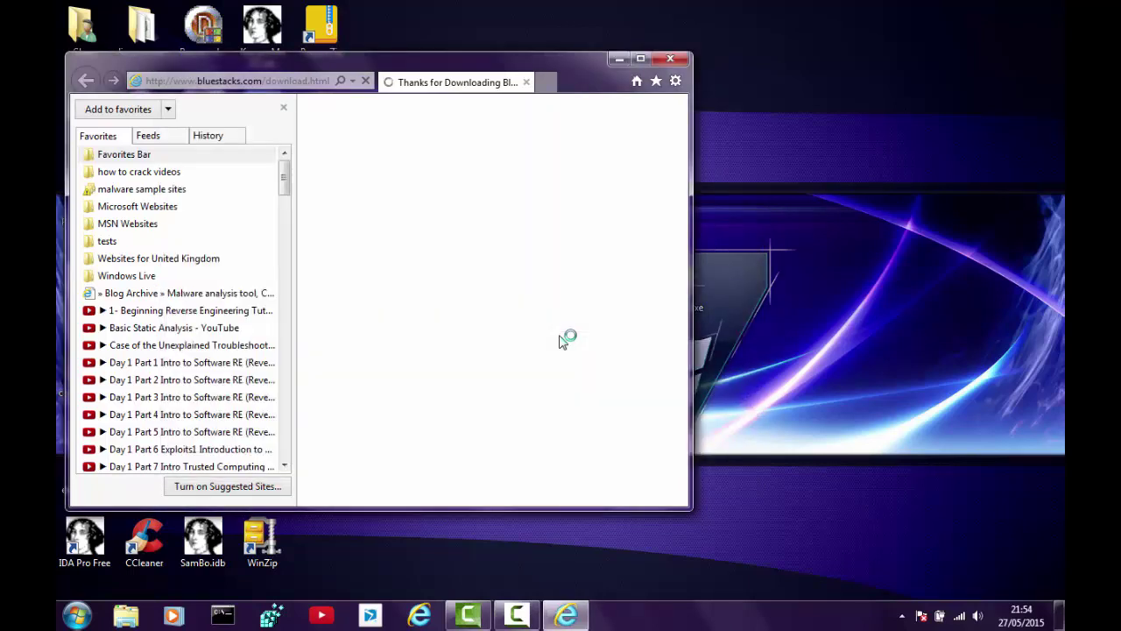
- Maximize Internet Explorer and close the BlueStacks download window
key(super+Up)
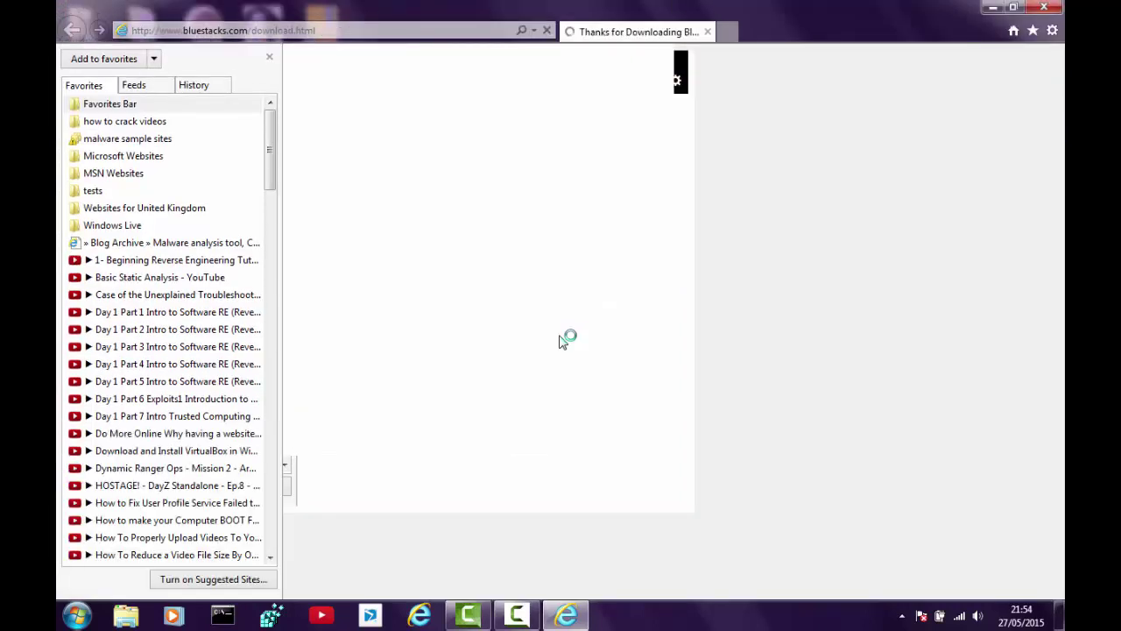
key(alt+F4)
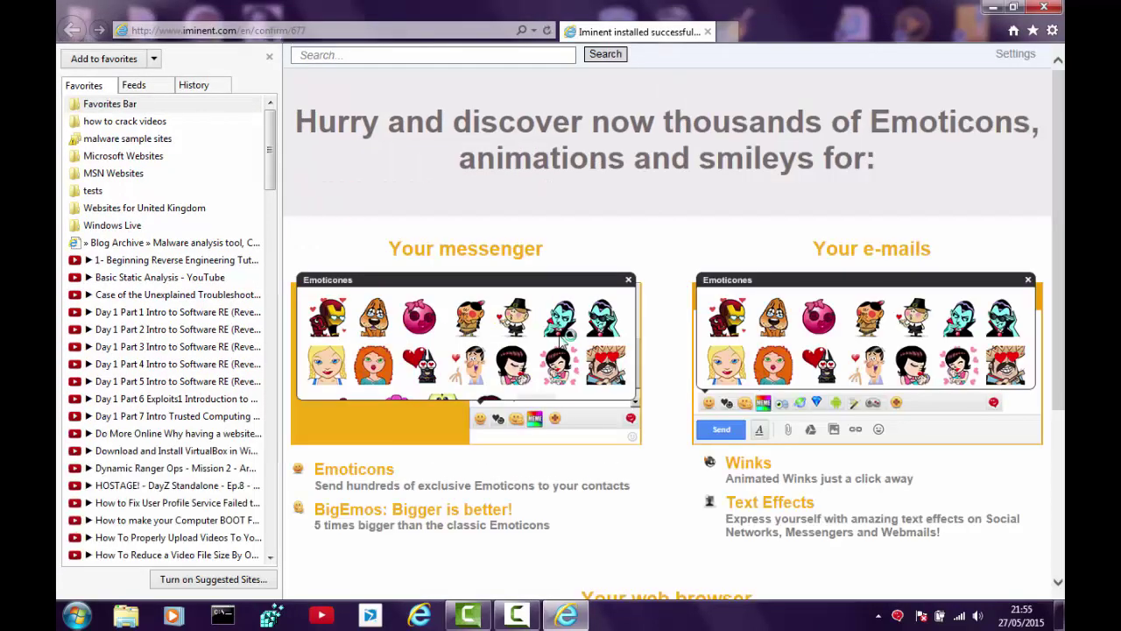
- Scroll through the Iminent confirmation page and its ads, then close that browser window
scroll(561, 337, down, 5)
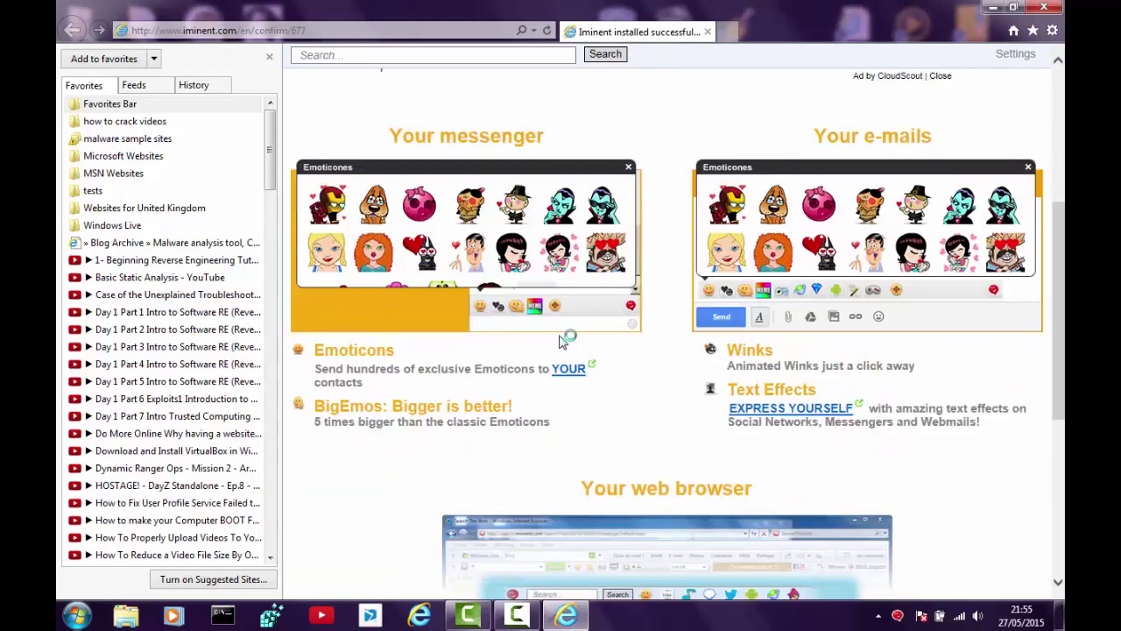
scroll(560, 340, down, 3)
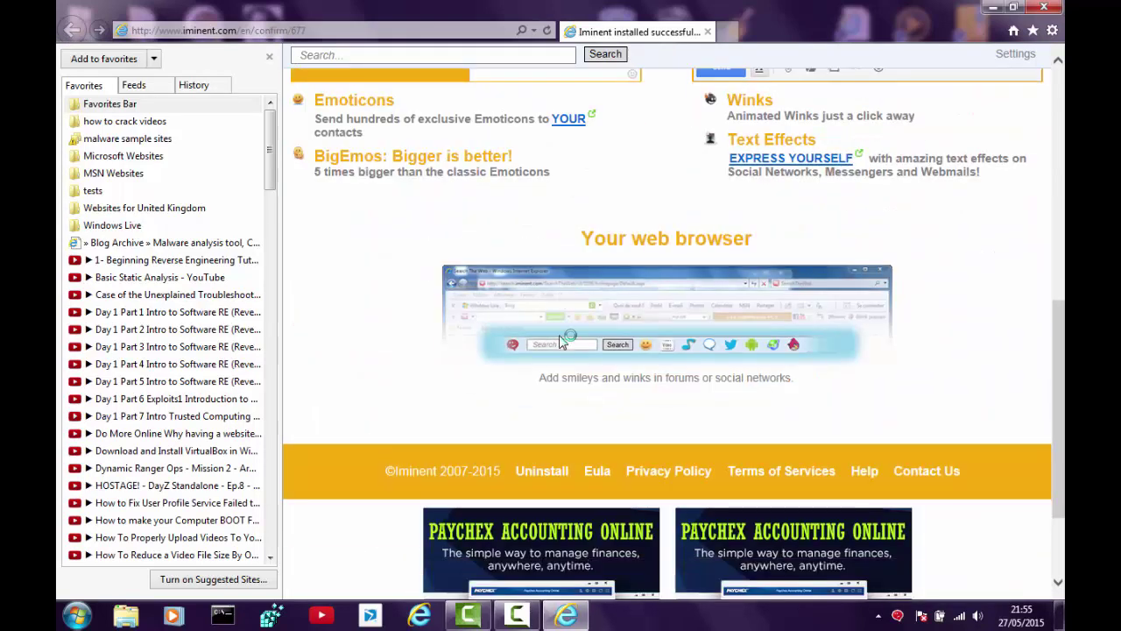
scroll(561, 340, down, 2)
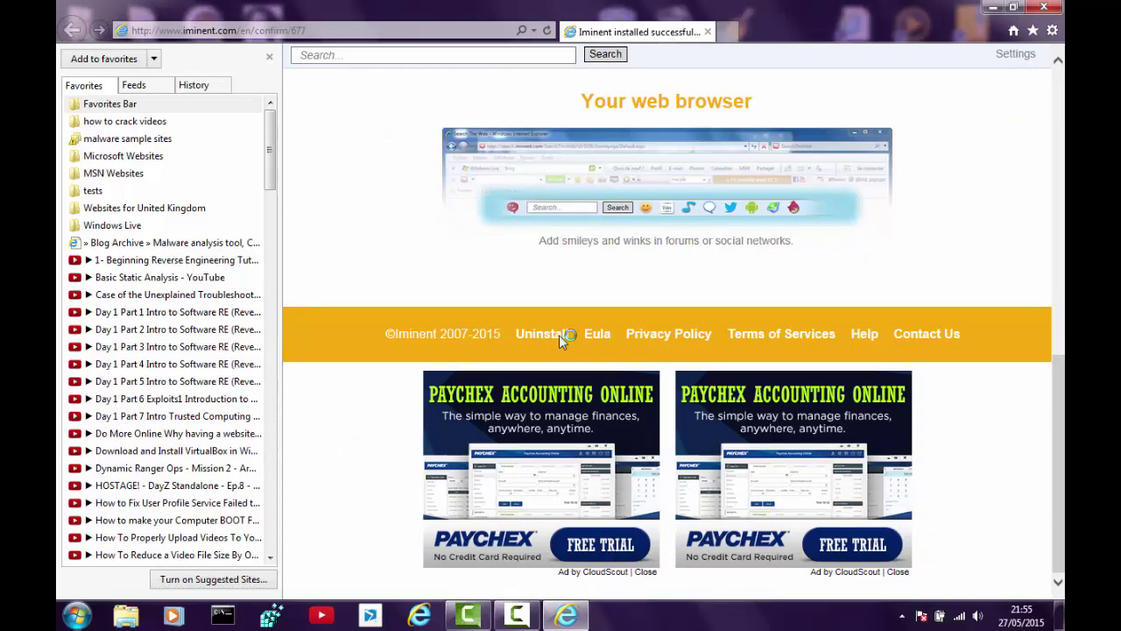
scroll(562, 340, up, 6)
scroll(562, 338, up, 3)
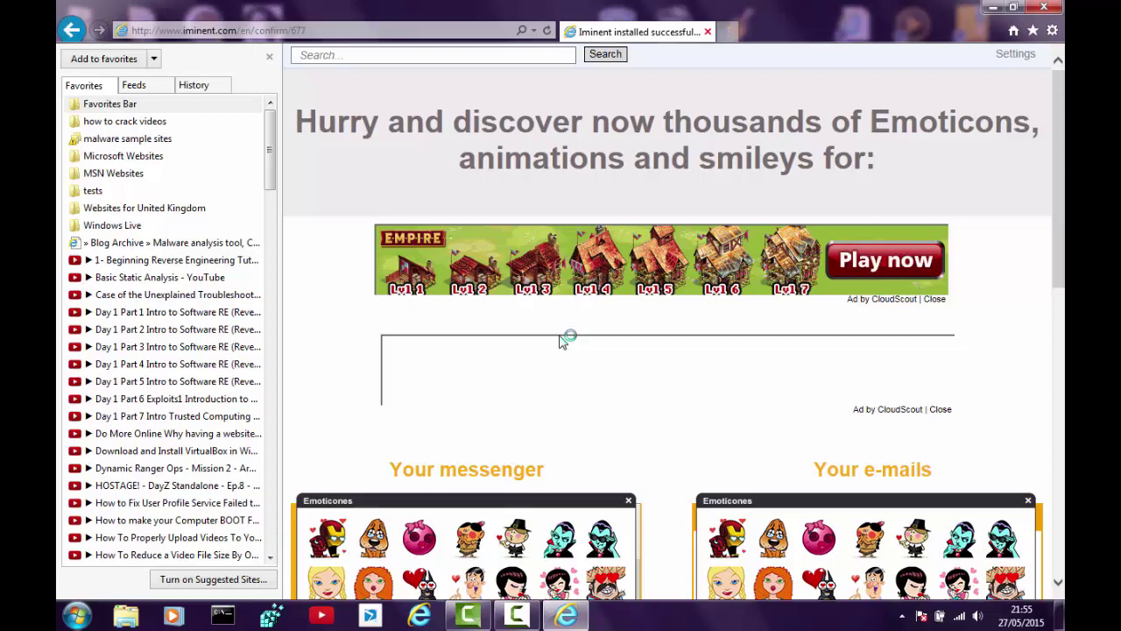
key(alt+F4)
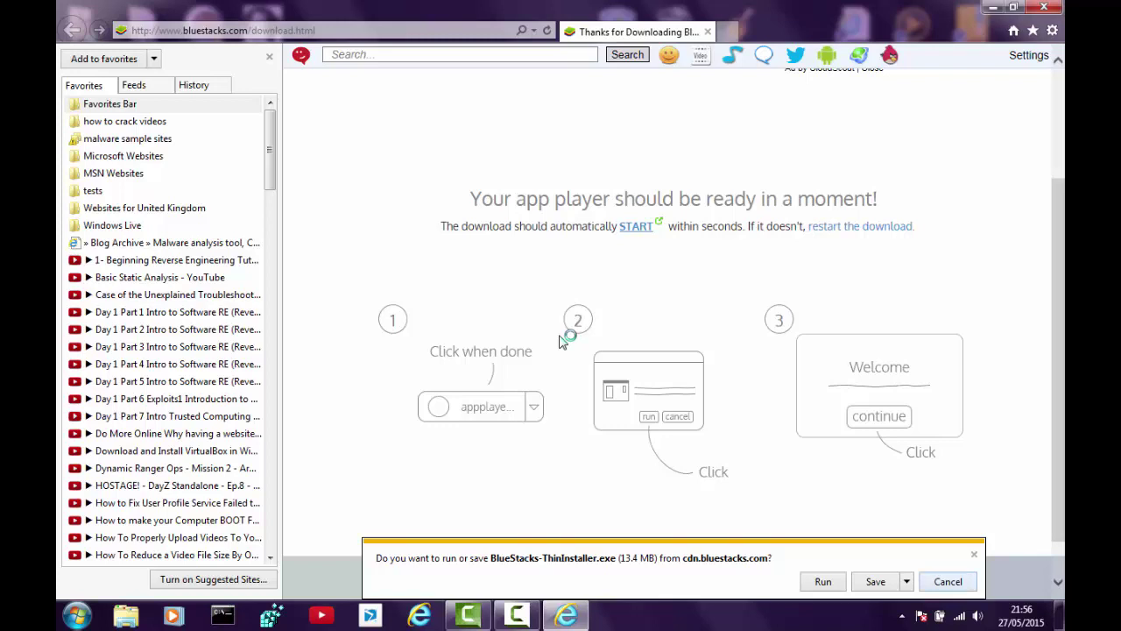
- Cancel the BlueStacks installer download and close the remaining browser window
key(alt+c)
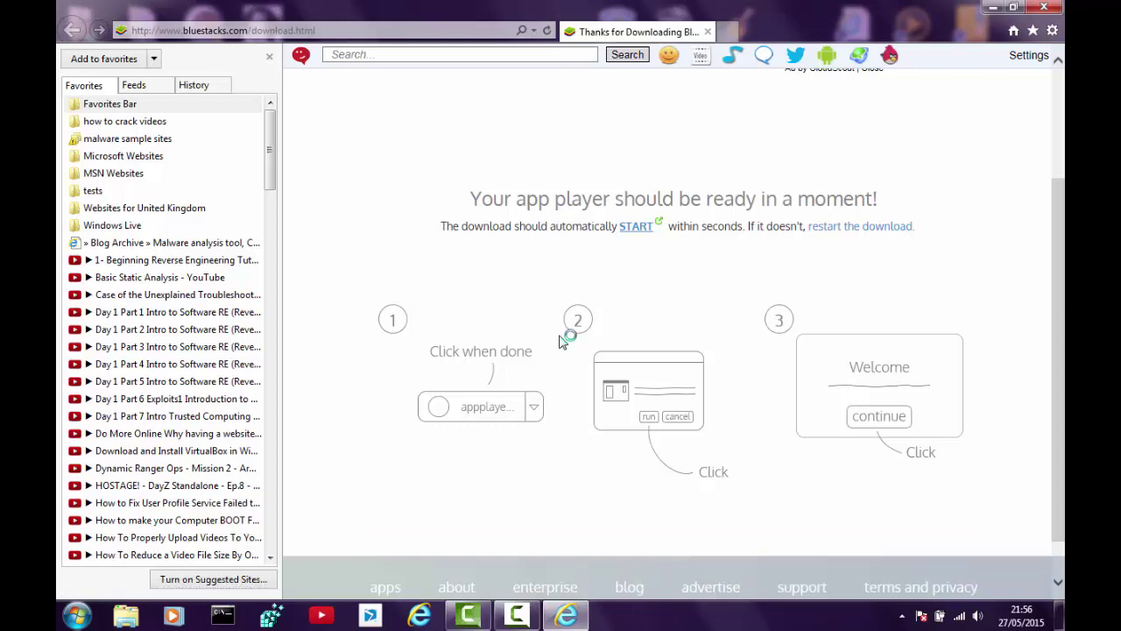
key(ctrl+w)
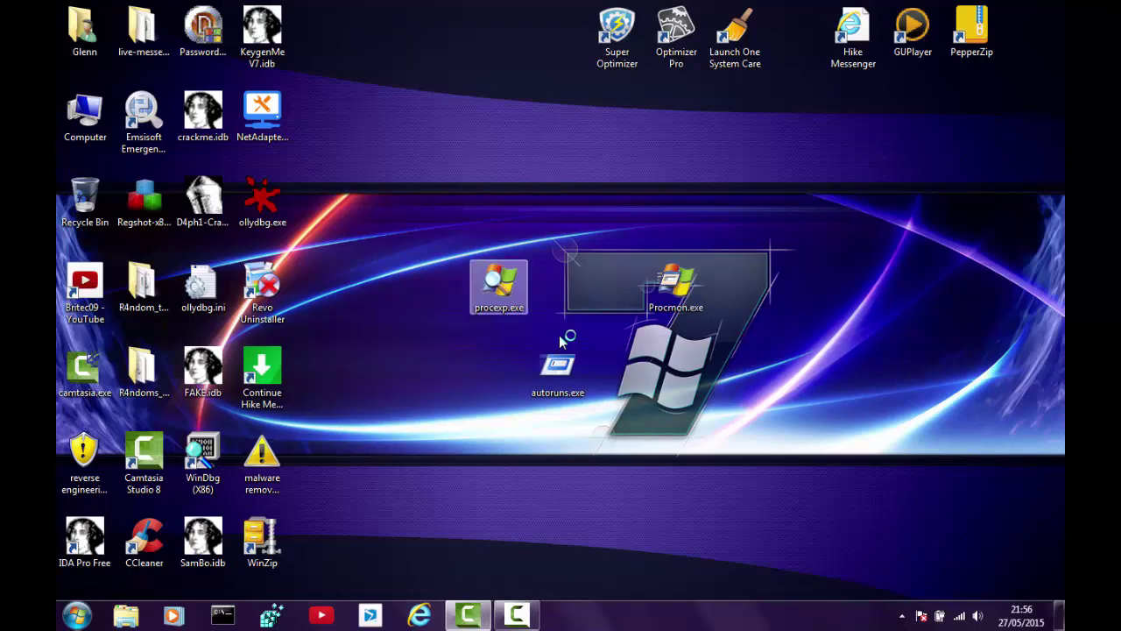
- Run procexp.exe from the desktop as administrator
key(shift+F10)
key(Down)
key(Down)
key(Down)
key(Up)
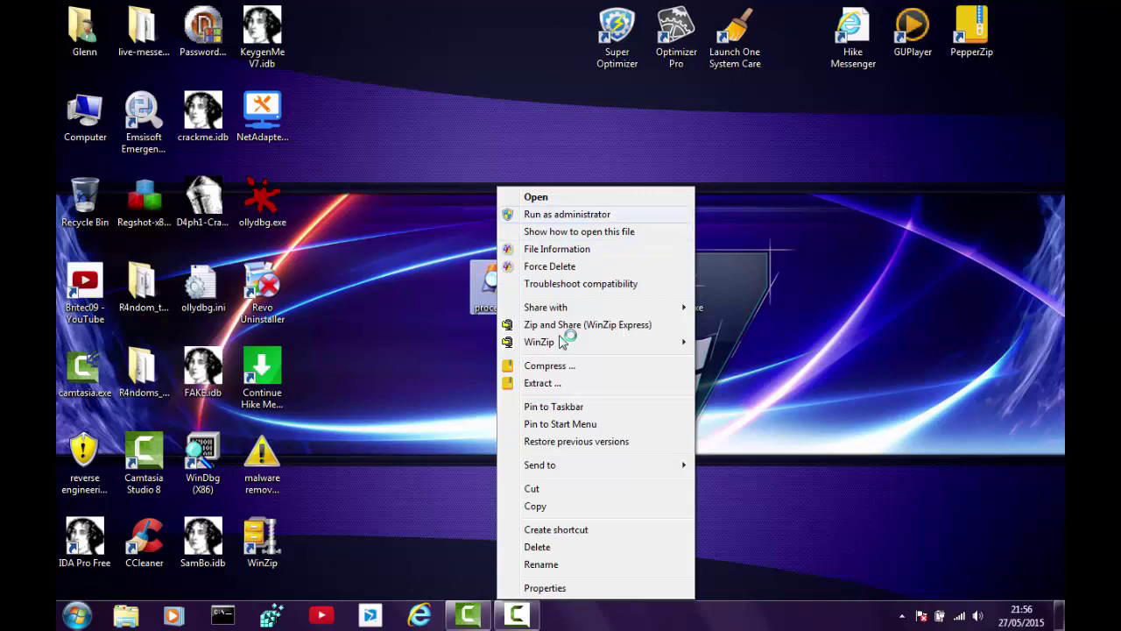
key(Return)
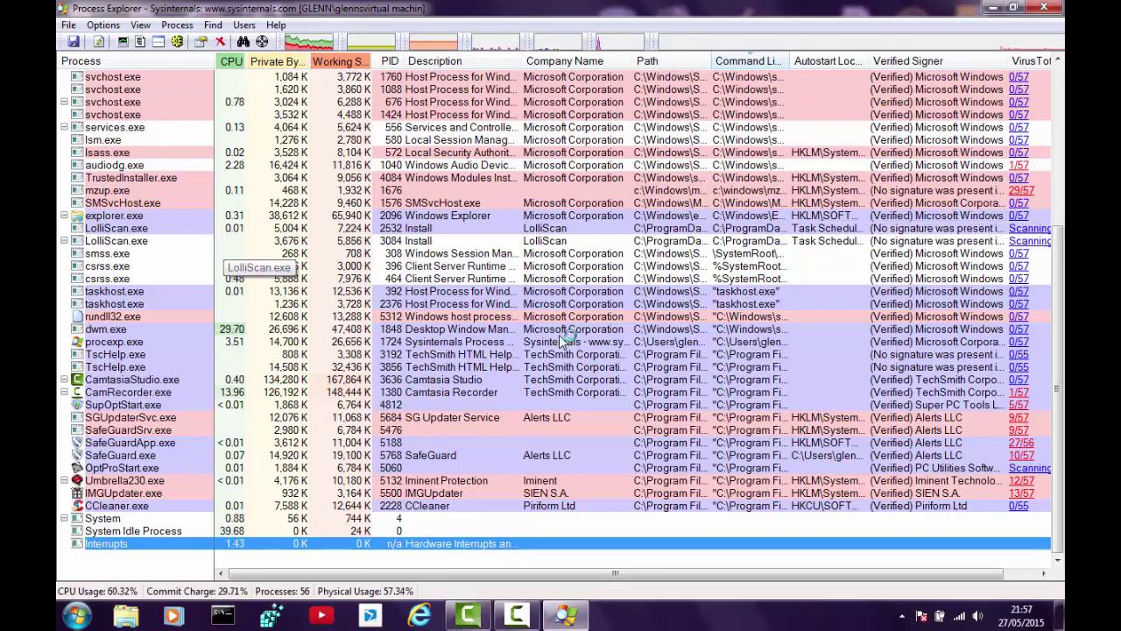
- Scroll up the Process Explorer process list toward zup.exe
scroll(561, 340, up, 6)
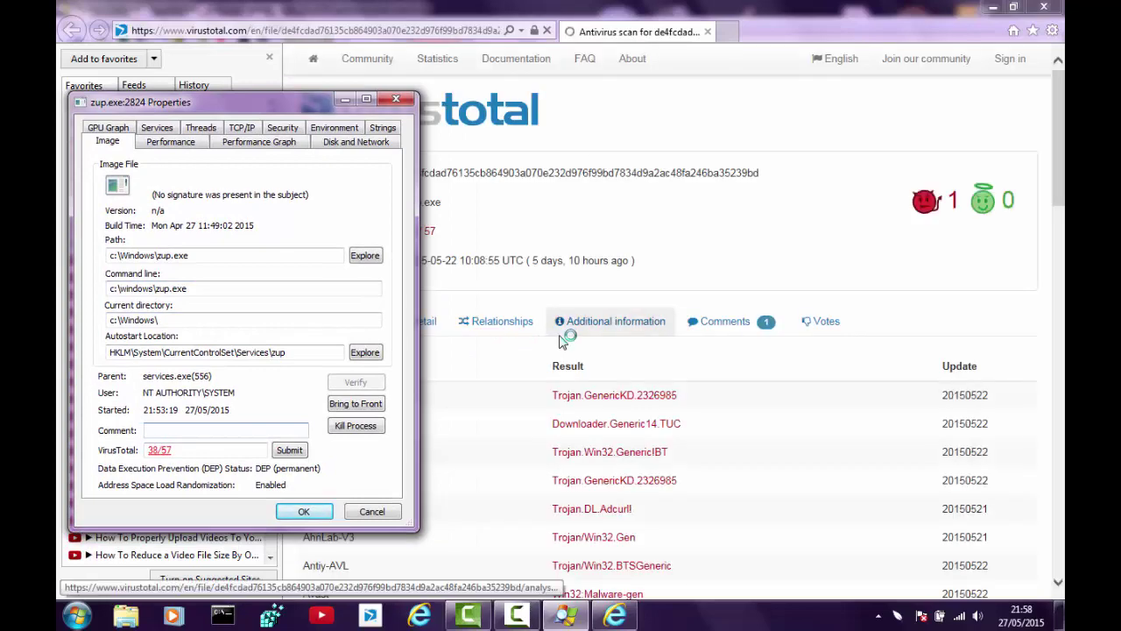
- Close zup.exe's properties and bring the VirusTotal scan page to the front
key(Escape)
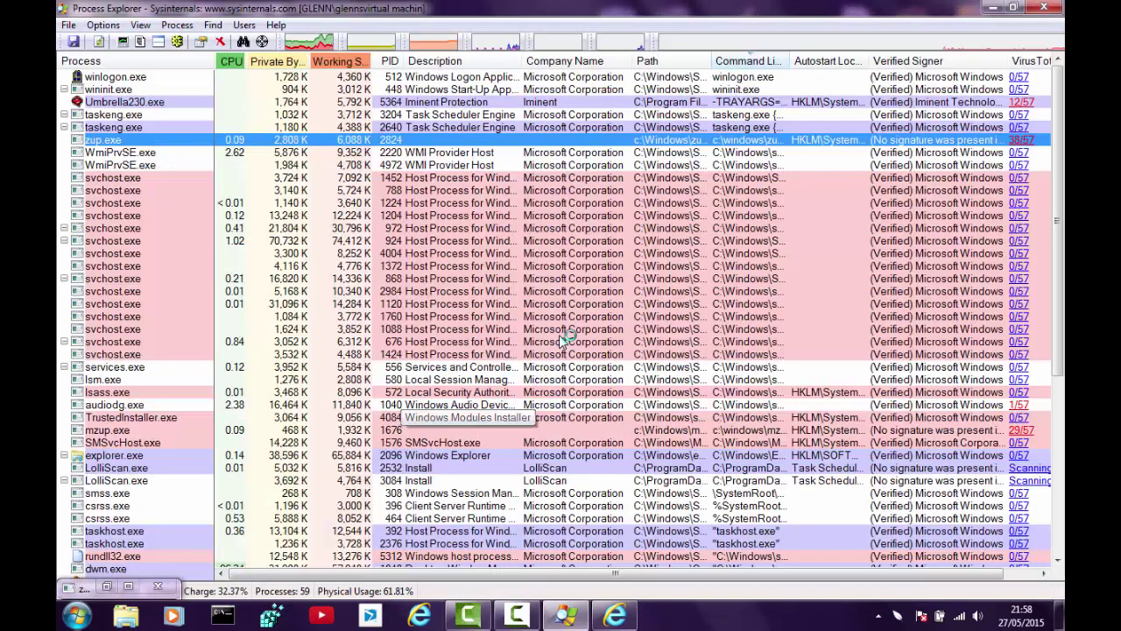
key(alt+Tab)
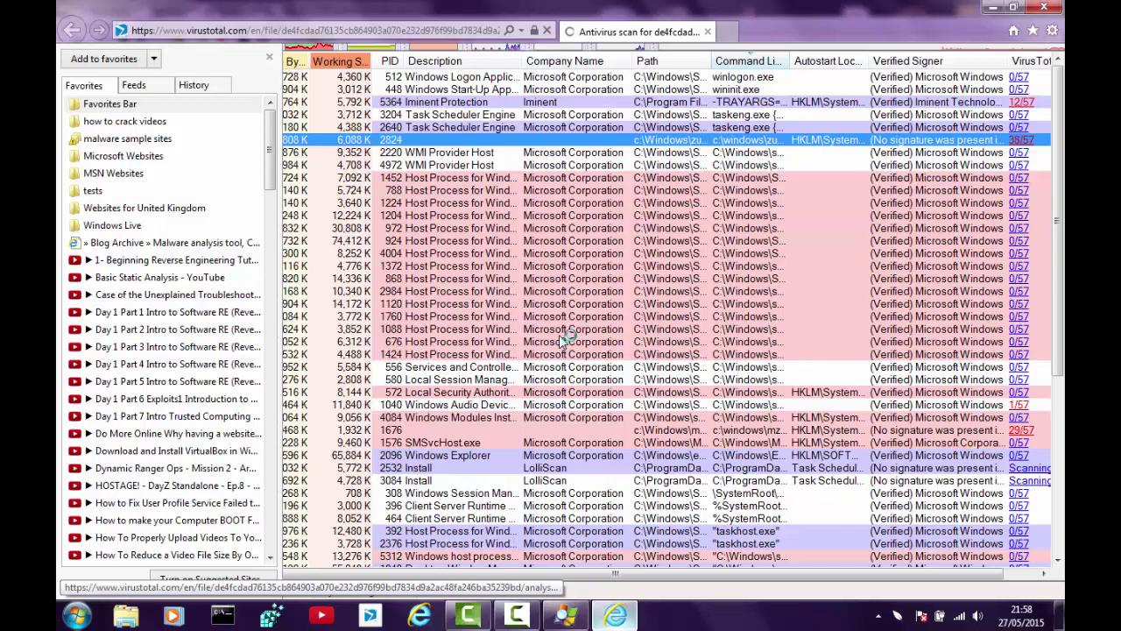
key(super+t)
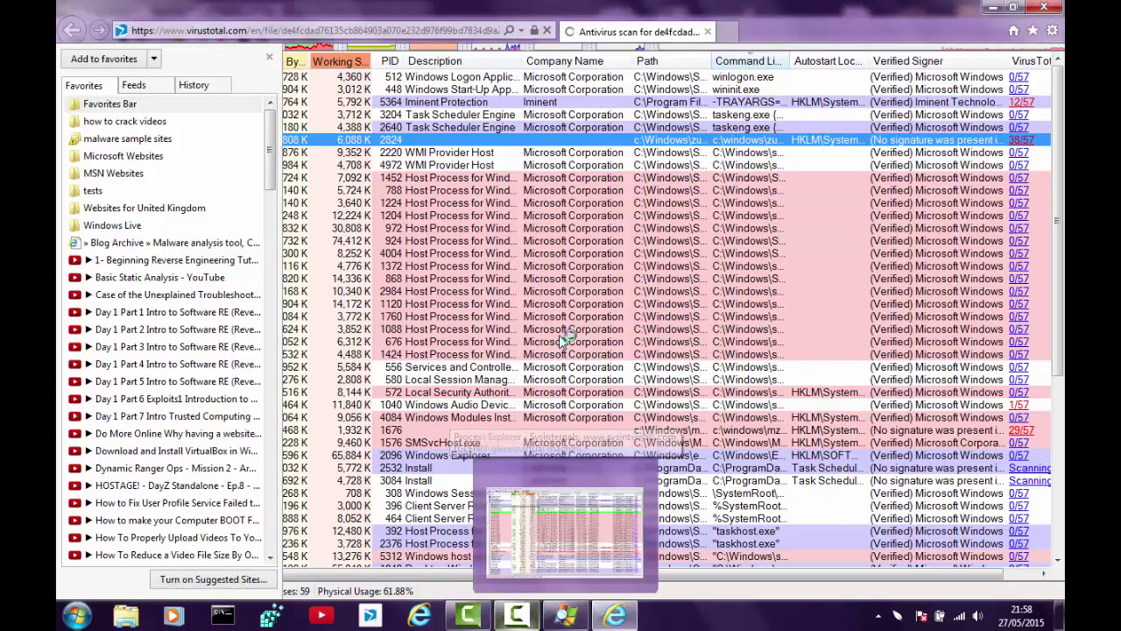
key(Return)
key(super+t)
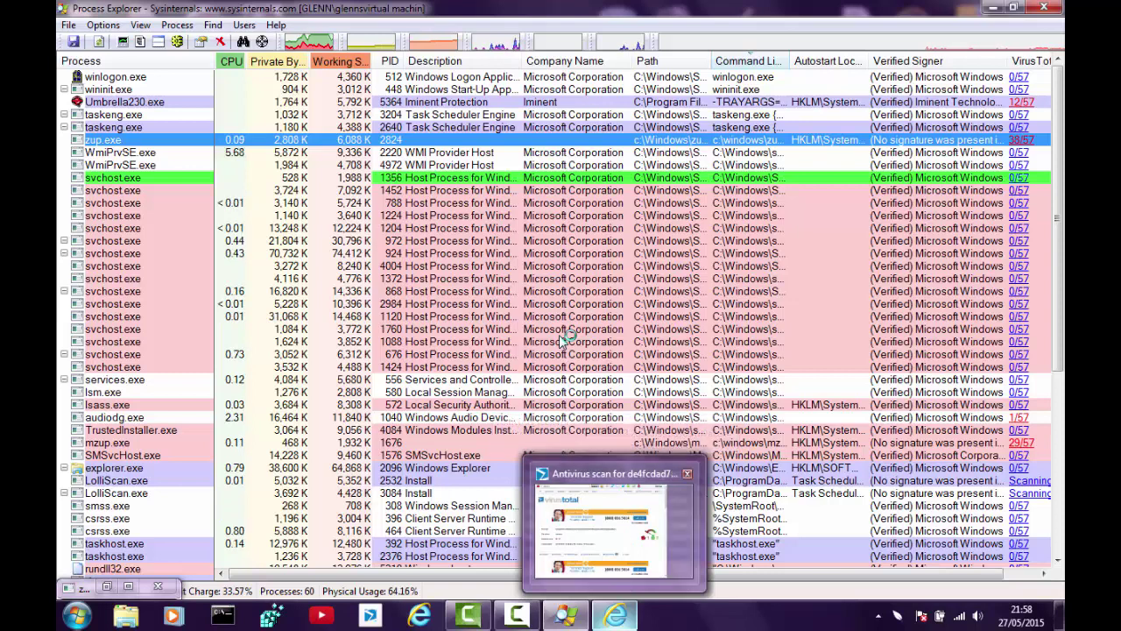
key(Return)
key(Return)
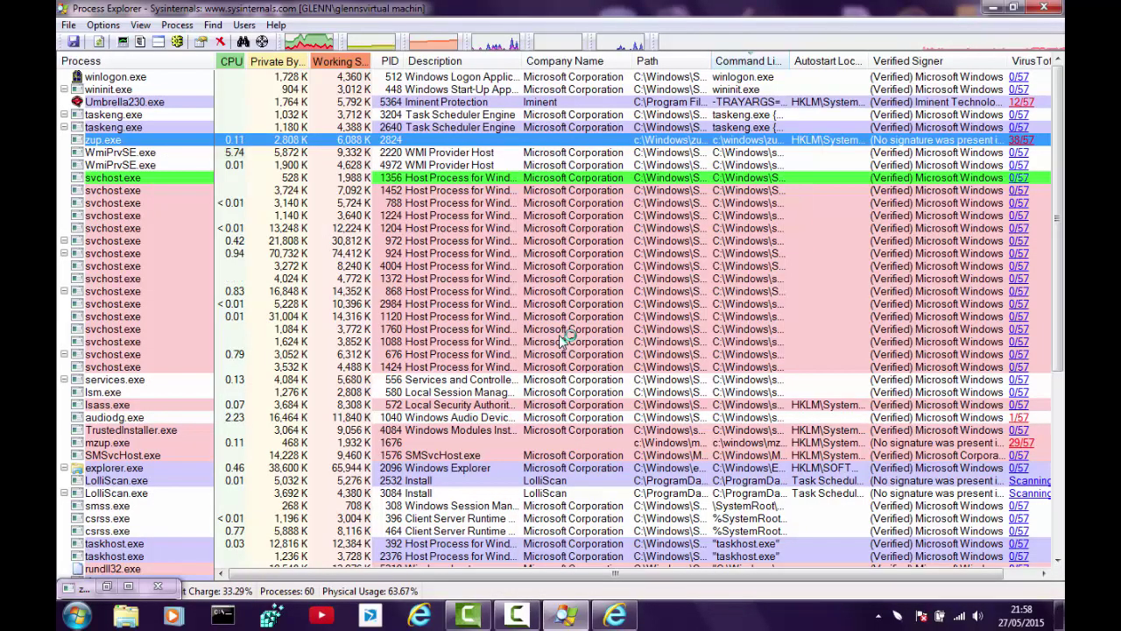
key(alt+Tab)
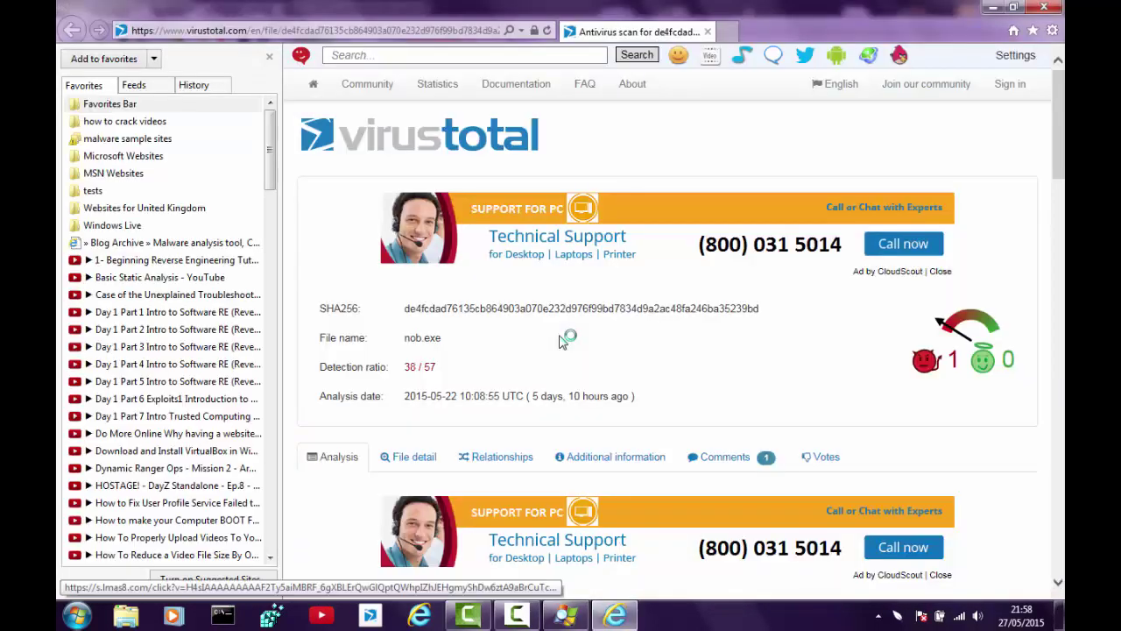
- Scroll through the 38/57 VirusTotal detection results in Internet Explorer
scroll(561, 341, down, 1)
scroll(561, 341, down, 2)
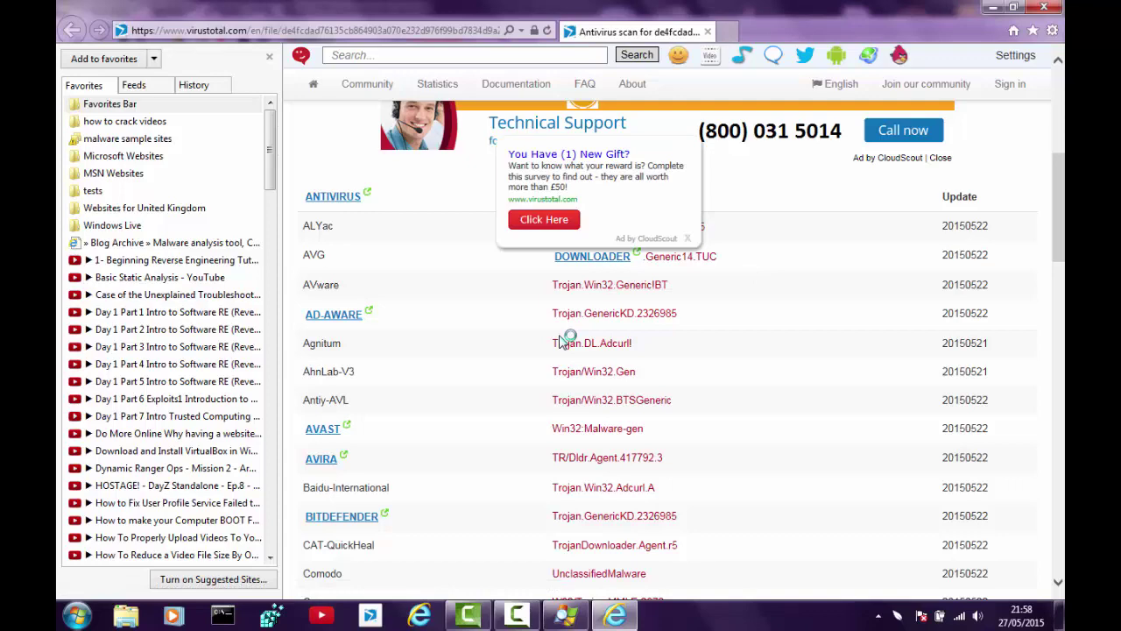
scroll(562, 340, up, 3)
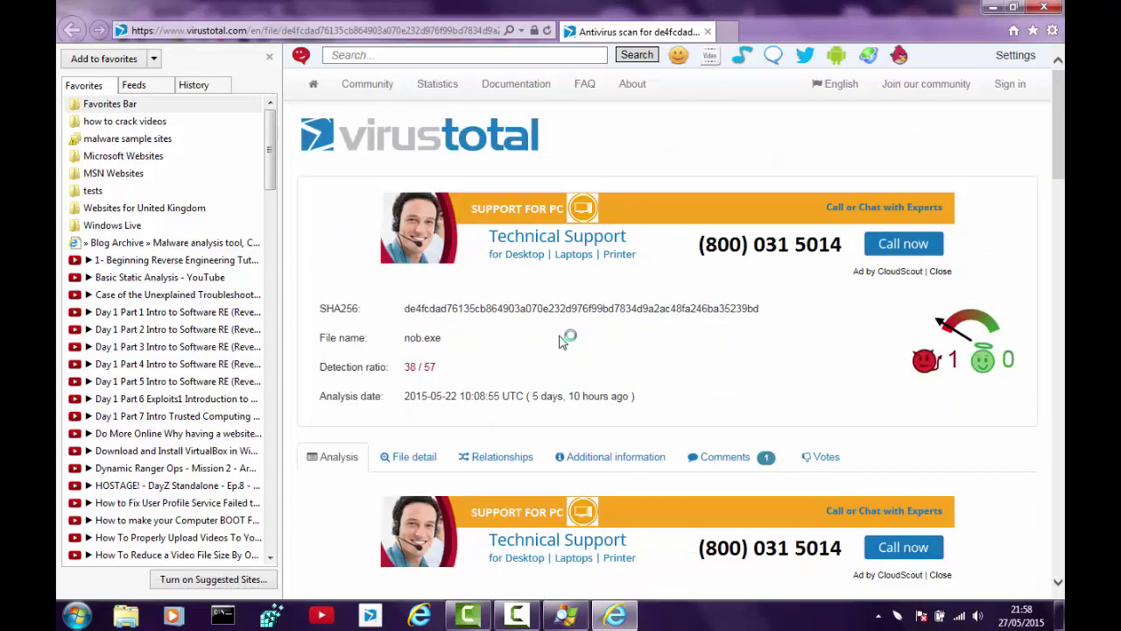
scroll(562, 341, down, 5)
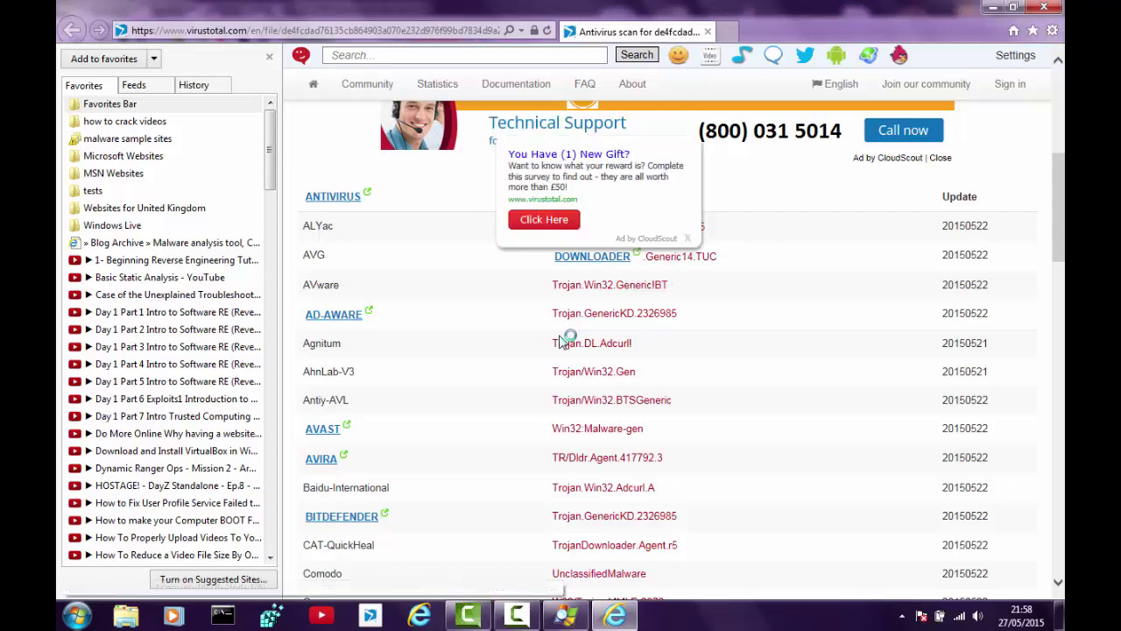
scroll(561, 341, down, 2)
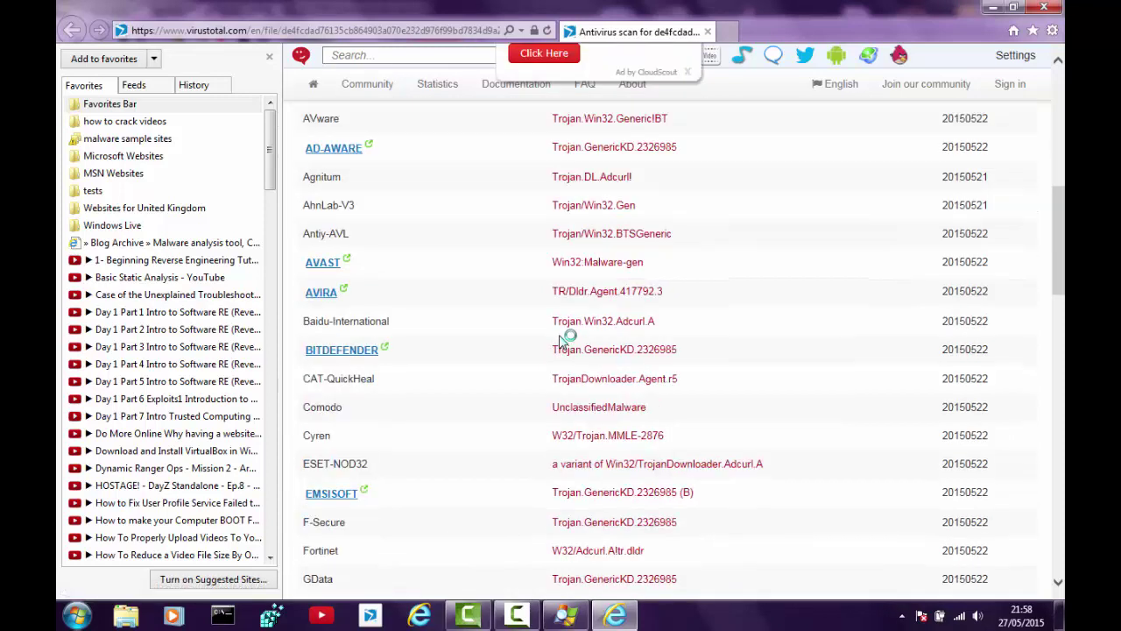
scroll(561, 340, down, 4)
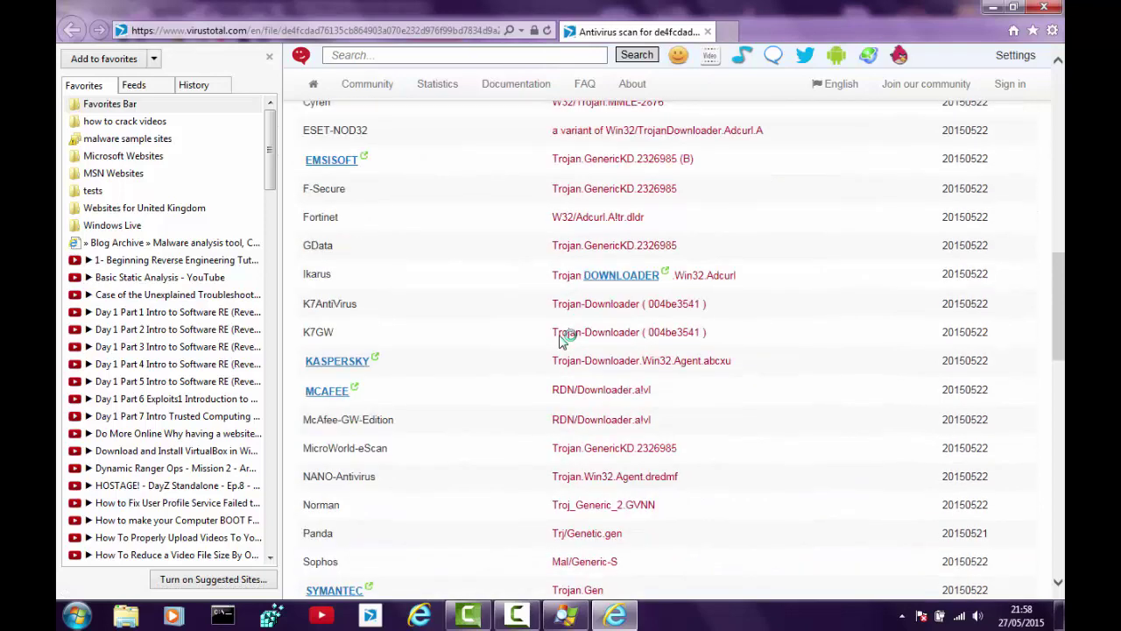
scroll(561, 341, down, 3)
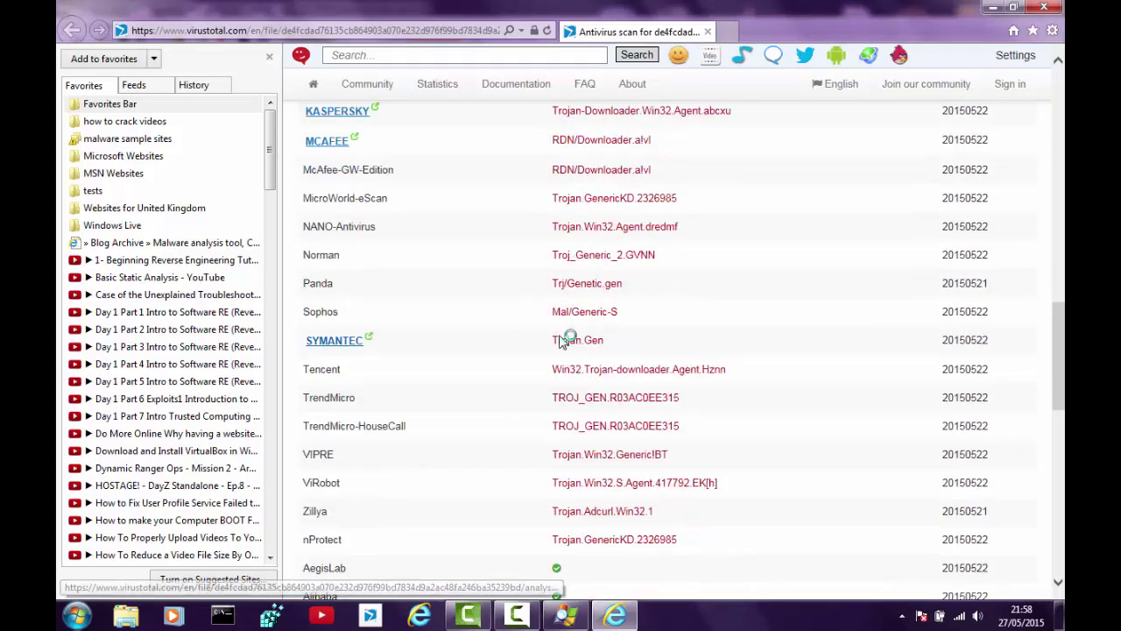
scroll(562, 341, down, 3)
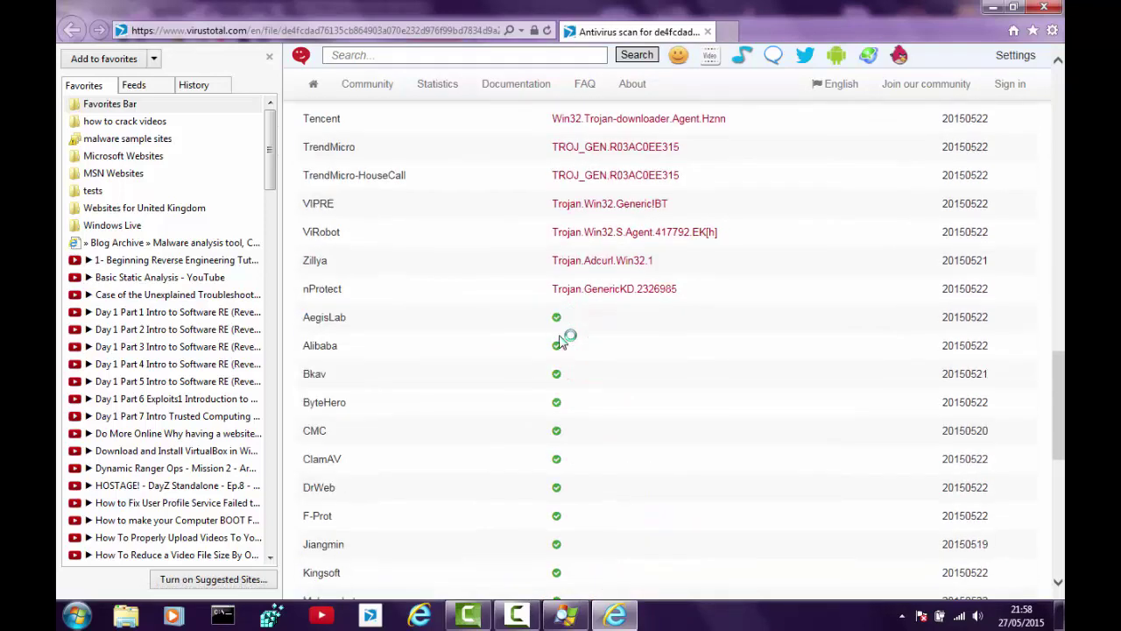
scroll(562, 341, down, 3)
scroll(562, 341, up, 20)
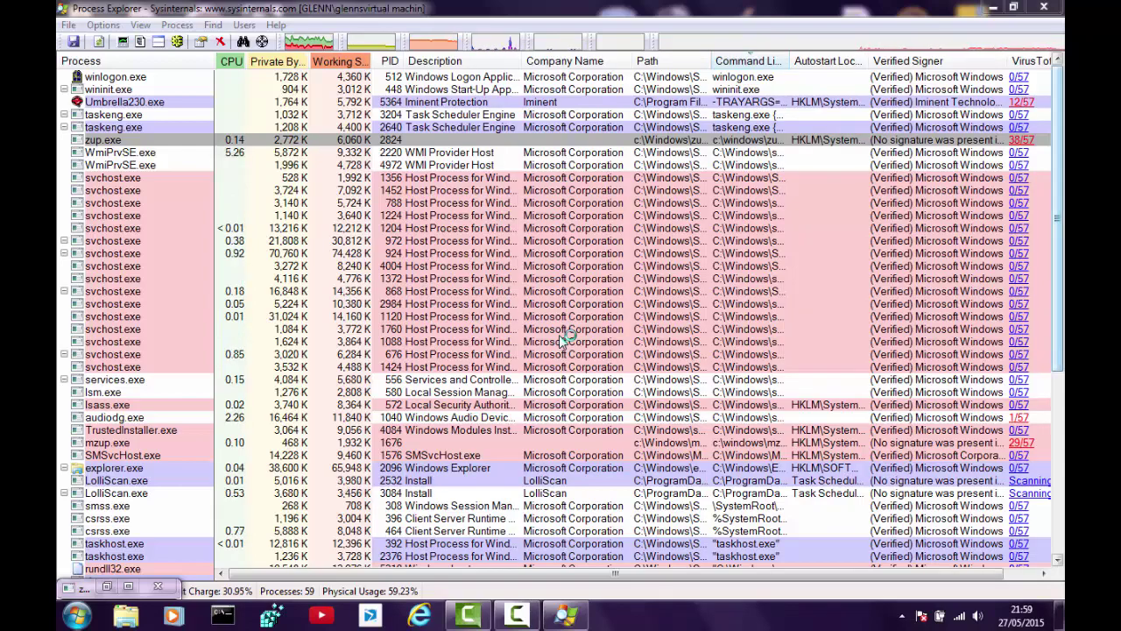
scroll(565, 337, down, 5)
scroll(565, 337, down, 2)
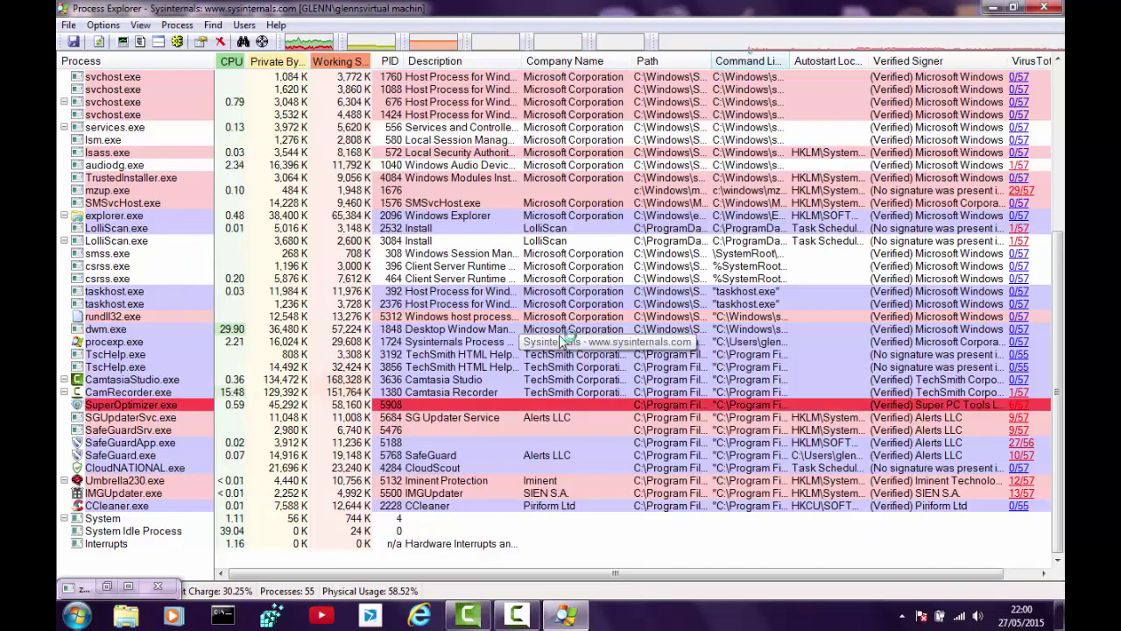
scroll(560, 341, up, 3)
scroll(561, 342, down, 3)
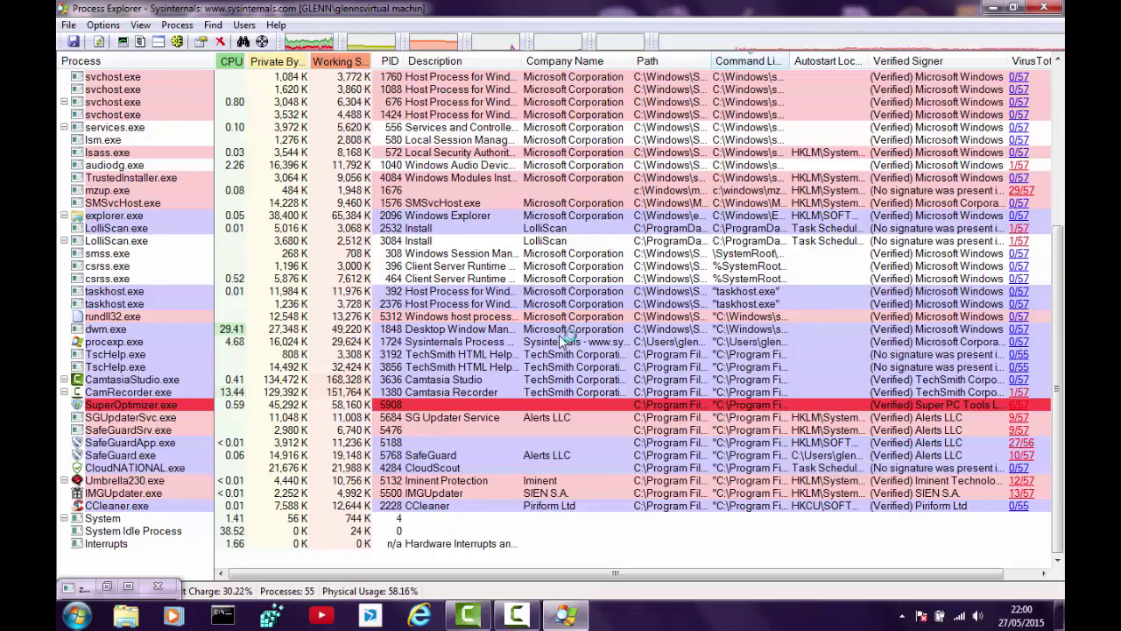
scroll(565, 340, up, 6)
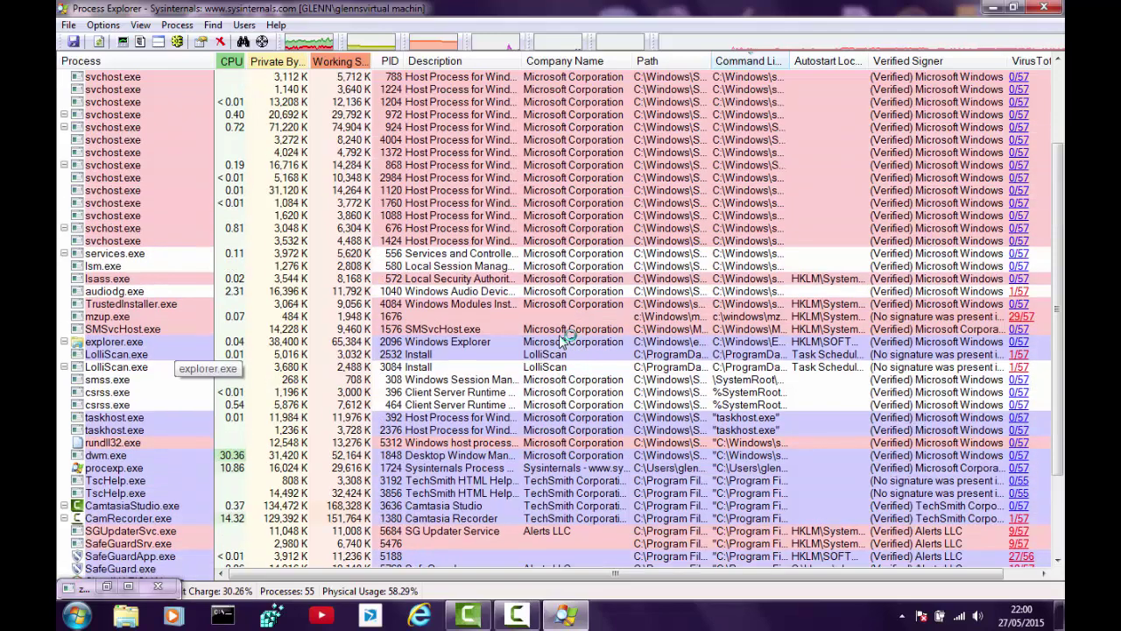
scroll(565, 340, down, 6)
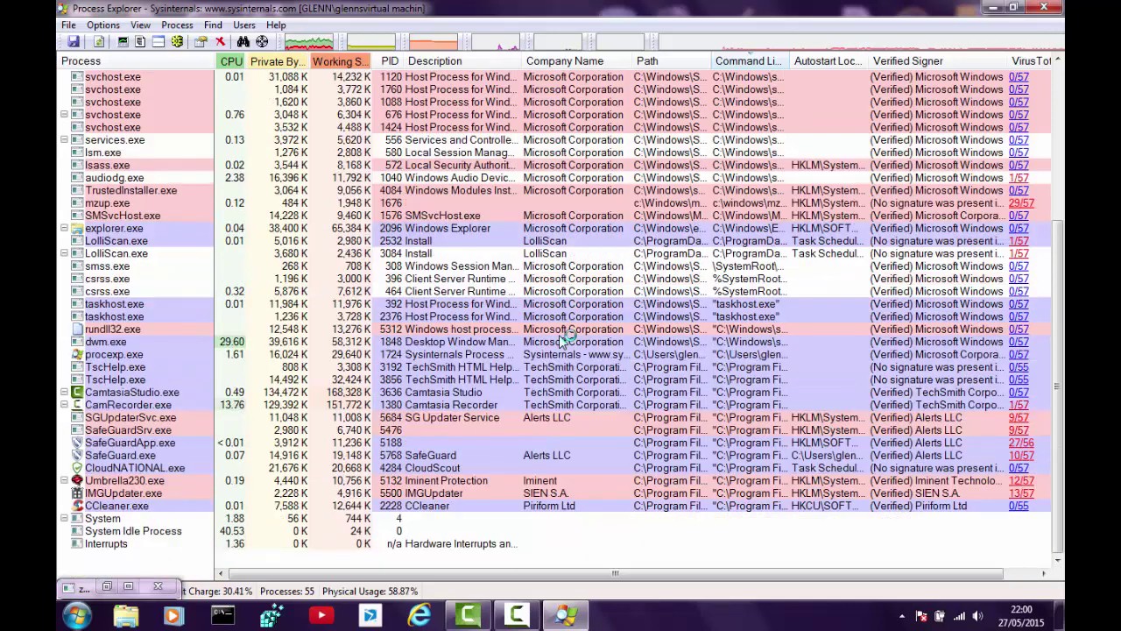
scroll(565, 337, up, 6)
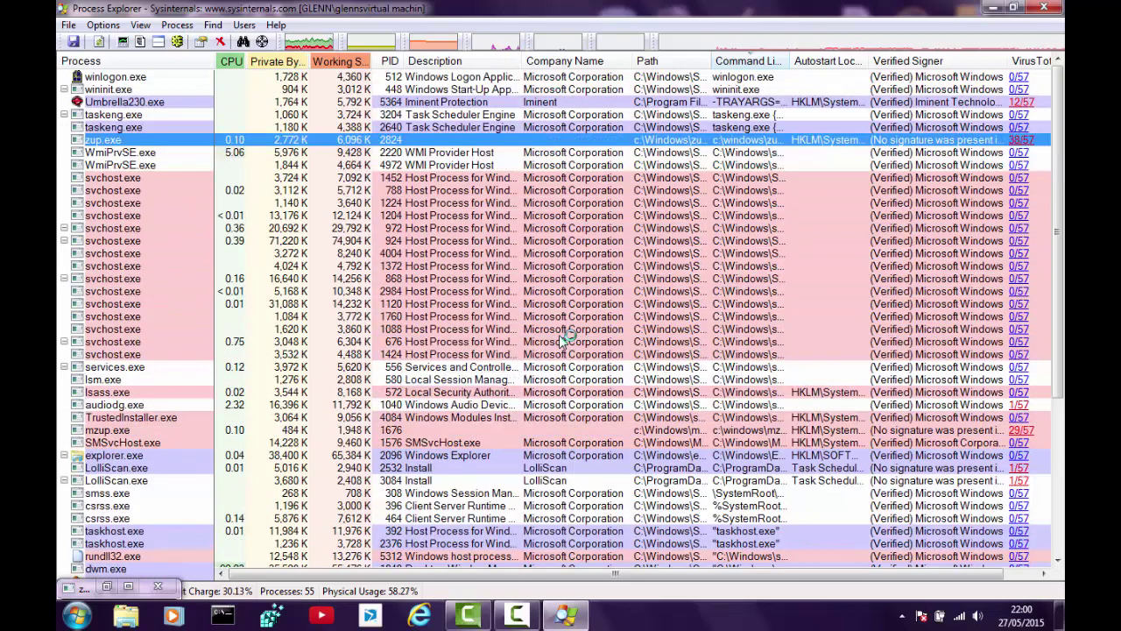
scroll(565, 337, down, 2)
scroll(565, 337, up, 2)
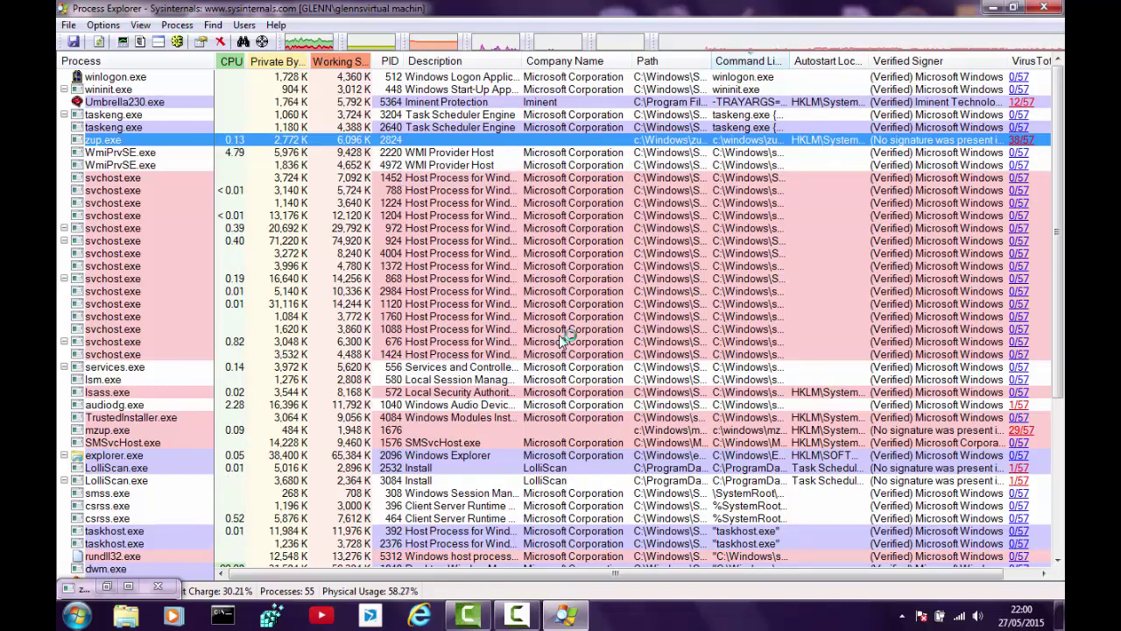
scroll(565, 337, down, 6)
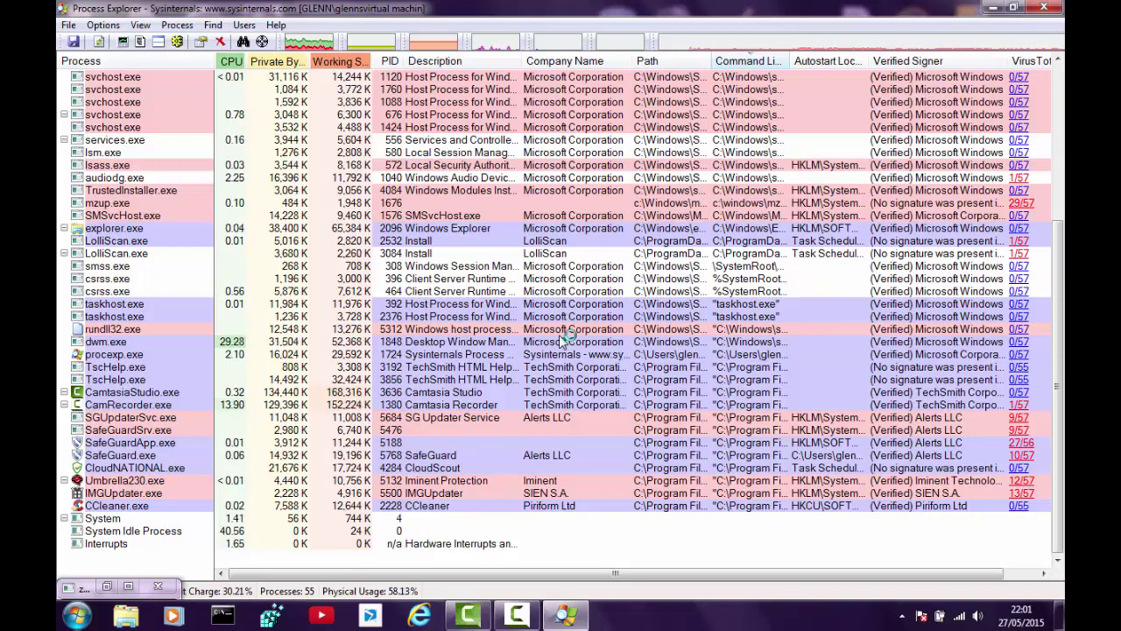
scroll(565, 337, up, 6)
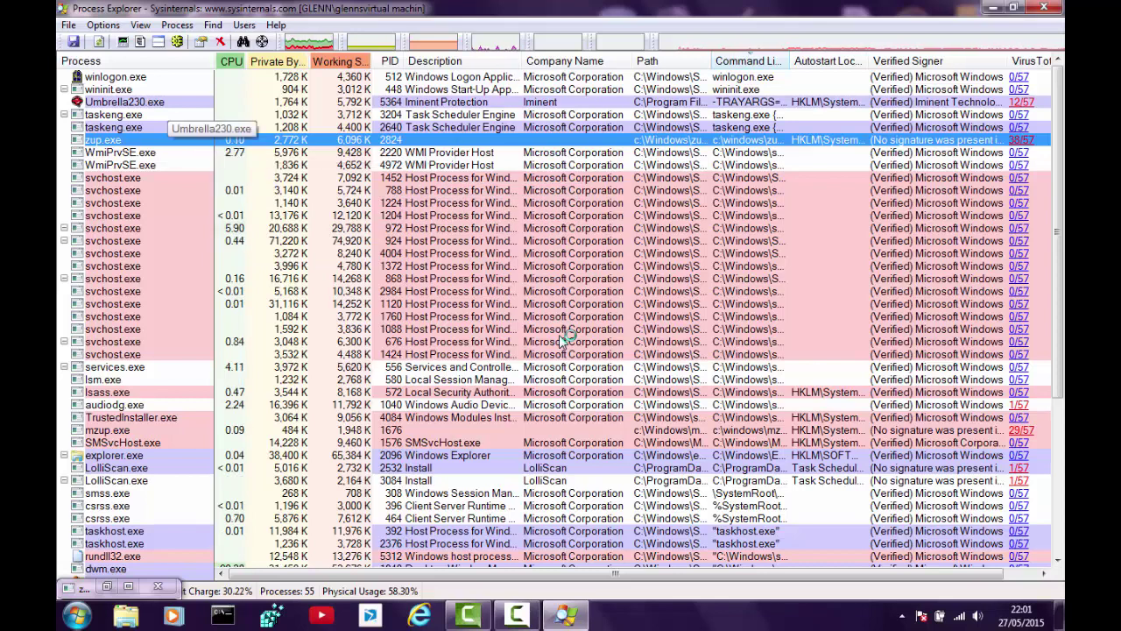
- Suspend the Umbrella230.exe process
right_click(163, 103)
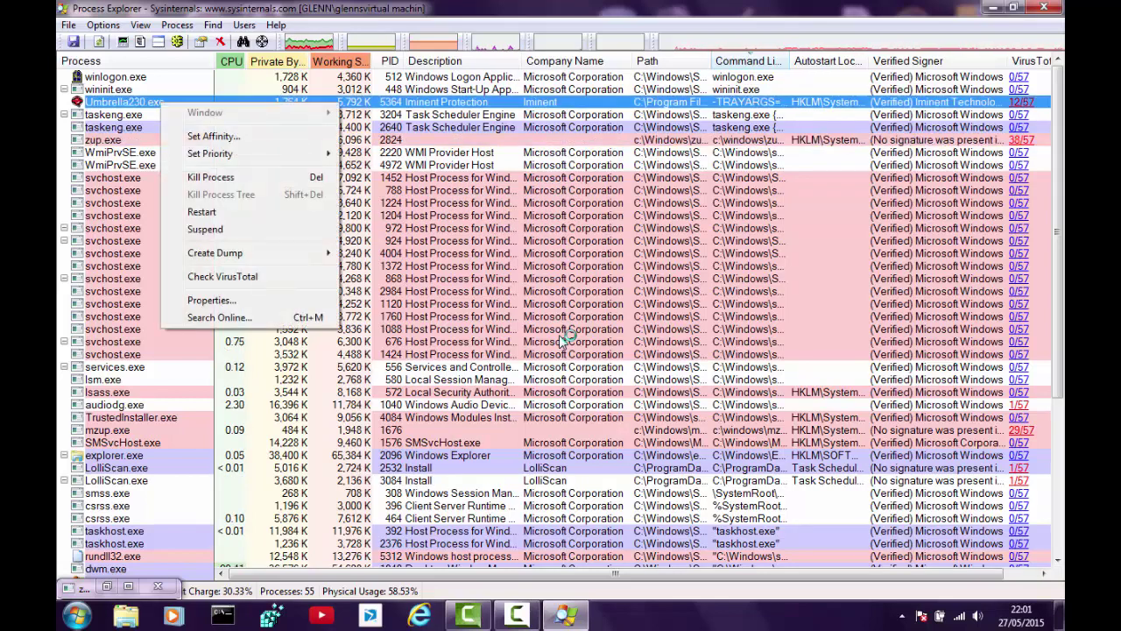
key(Down)
key(Down)
key(Down)
key(Down)
key(Down)
key(Return)
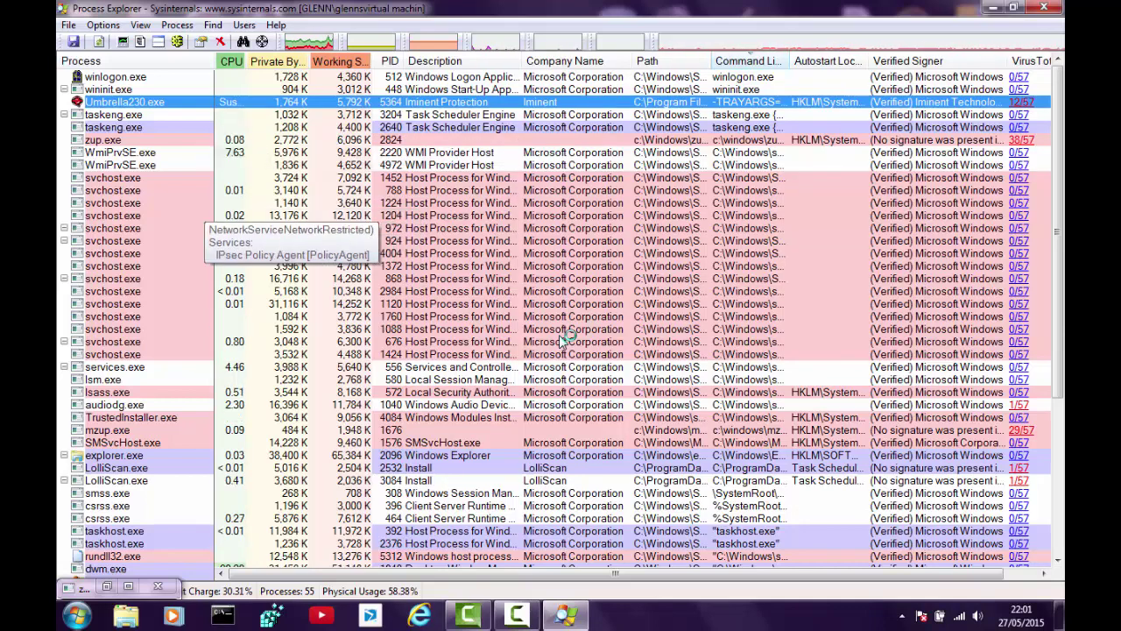
scroll(563, 340, down, 1)
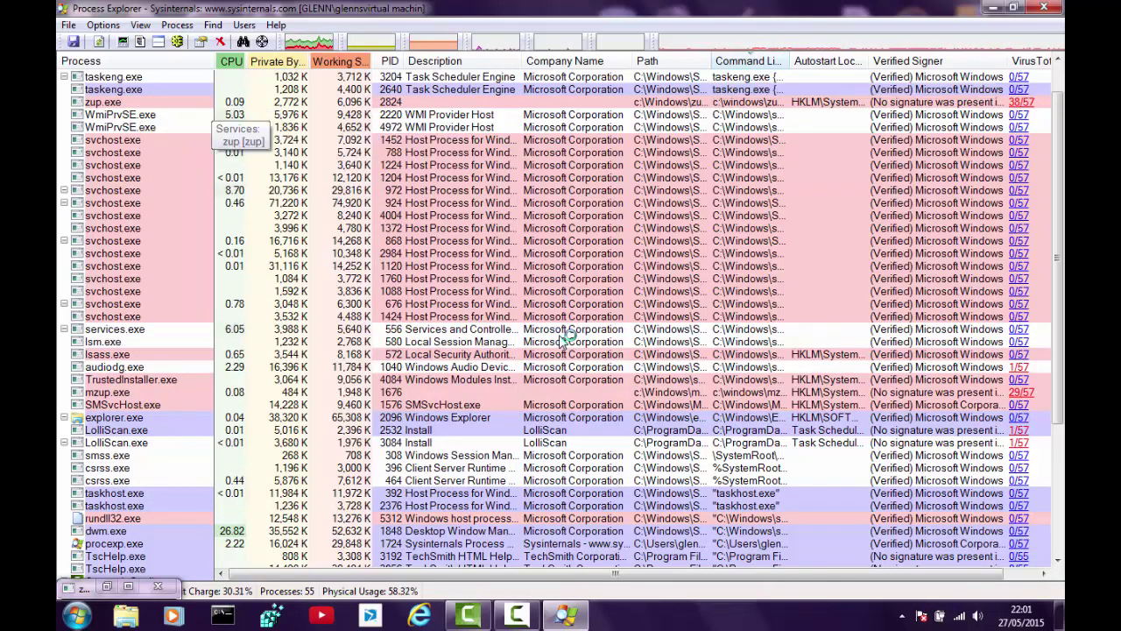
- Suspend the zup.exe process
key(z)
key(shift+F10)
key(Down)
key(Down)
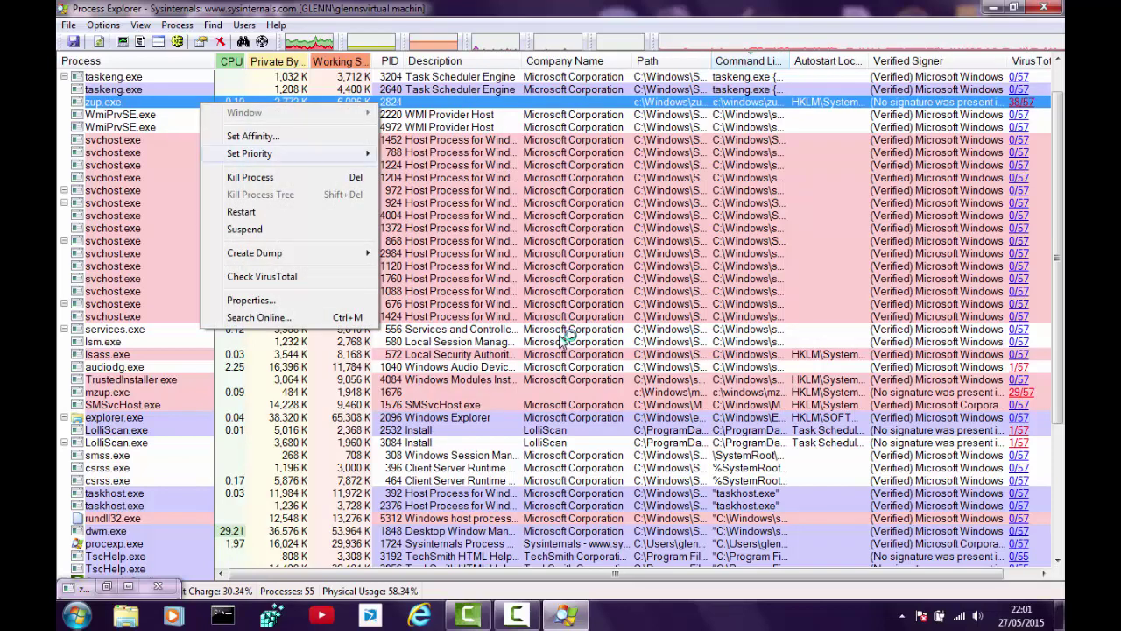
key(Return)
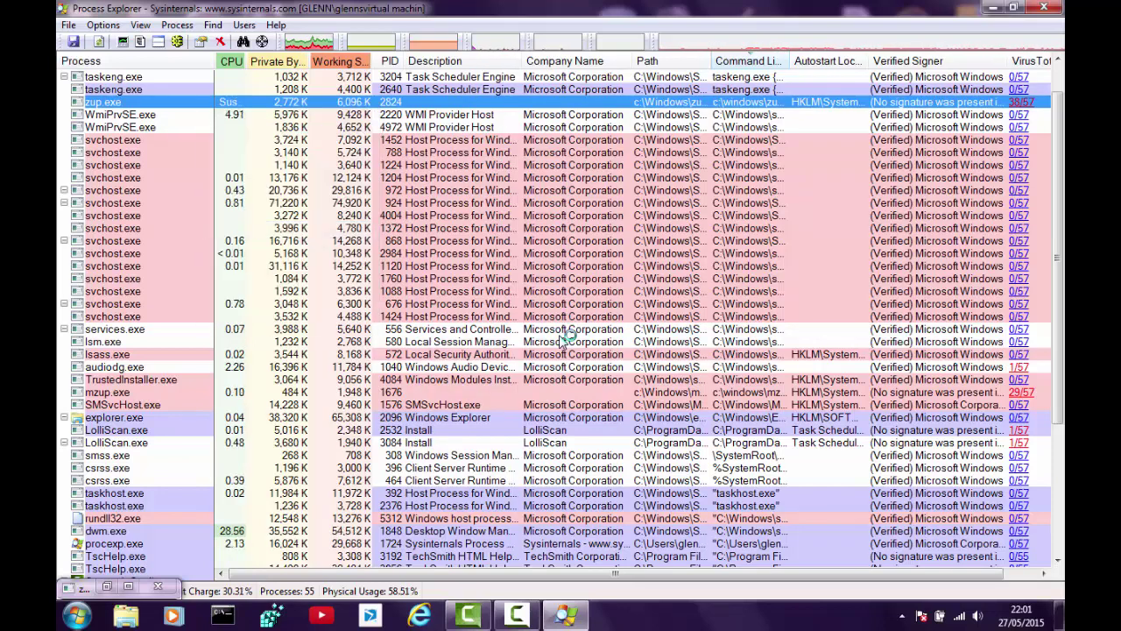
scroll(565, 337, up, 1)
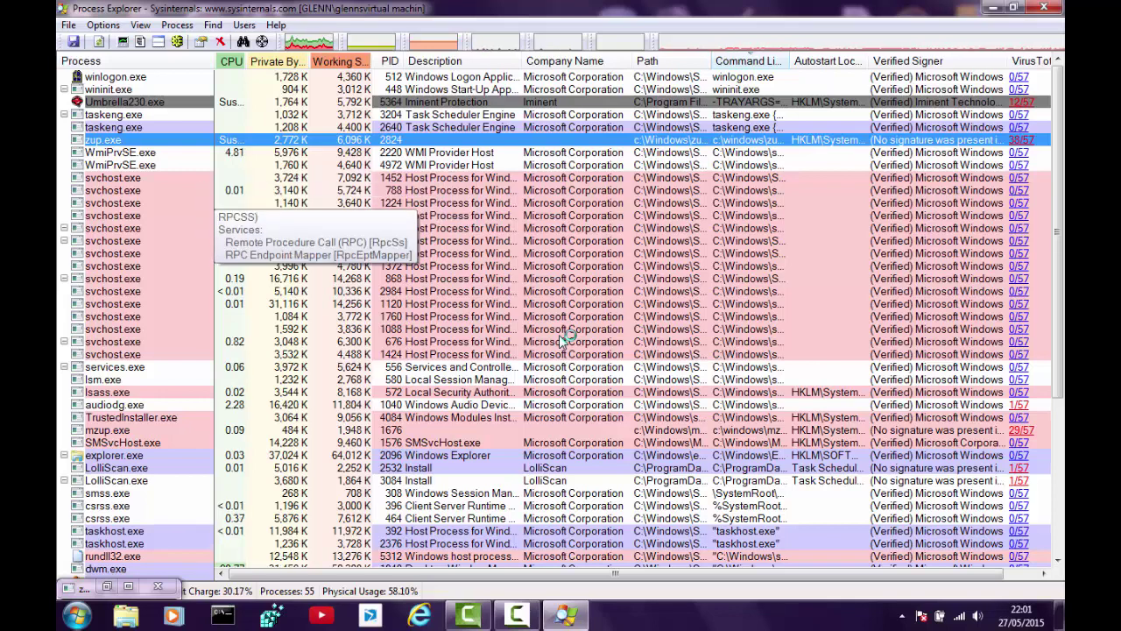
scroll(563, 340, down, 1)
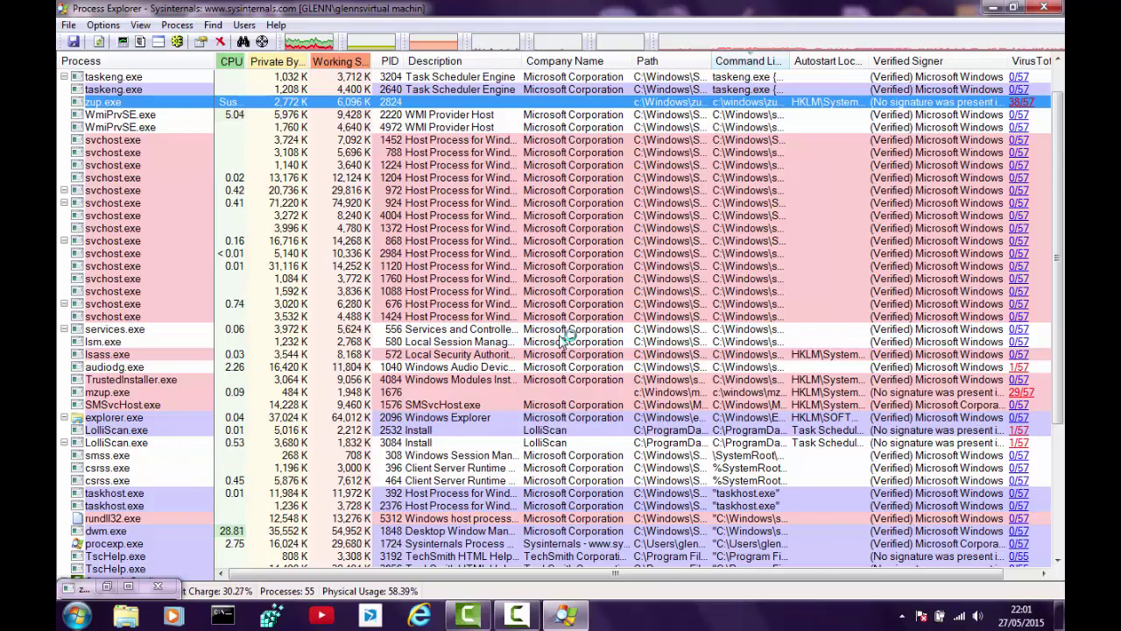
scroll(563, 340, down, 1)
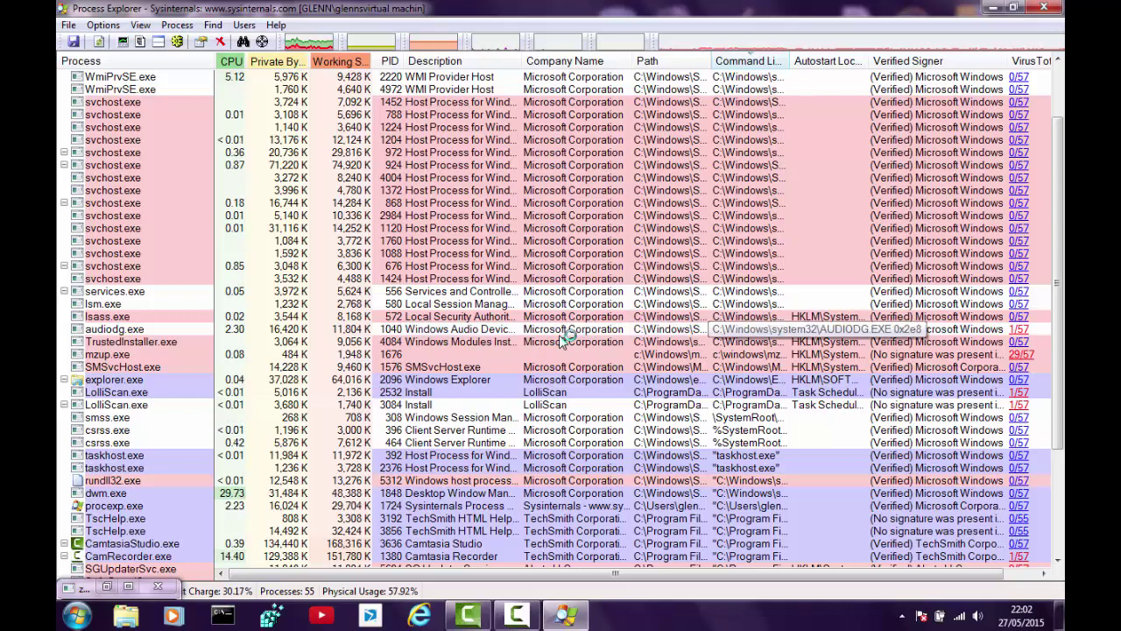
- Suspend the mzup.exe process
scroll(563, 340, up, 2)
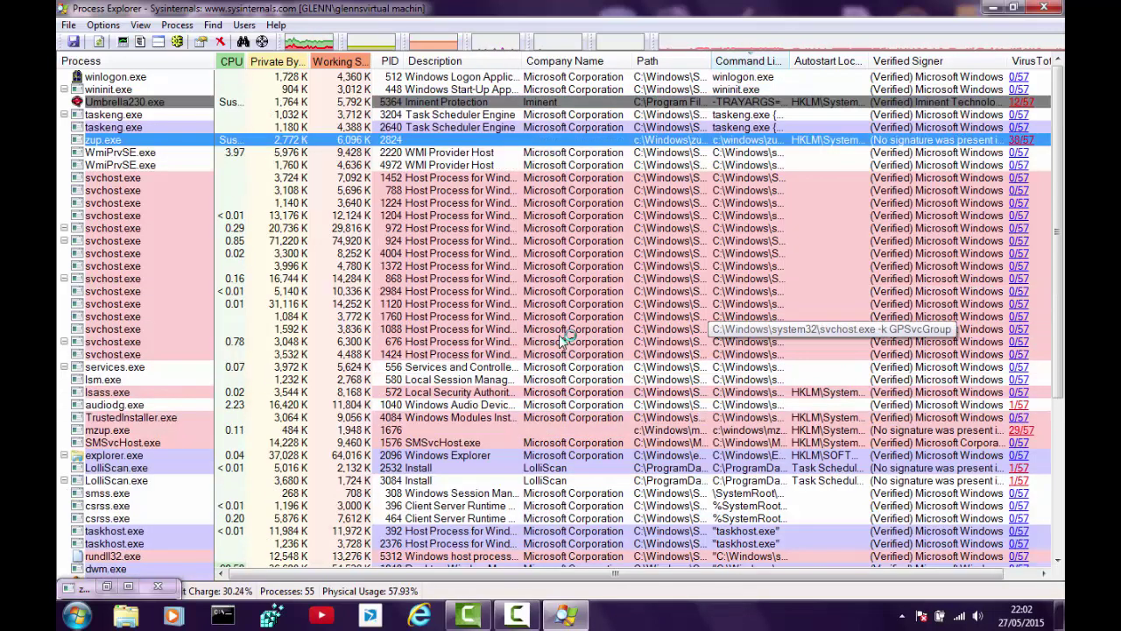
scroll(563, 340, down, 2)
scroll(563, 339, down, 2)
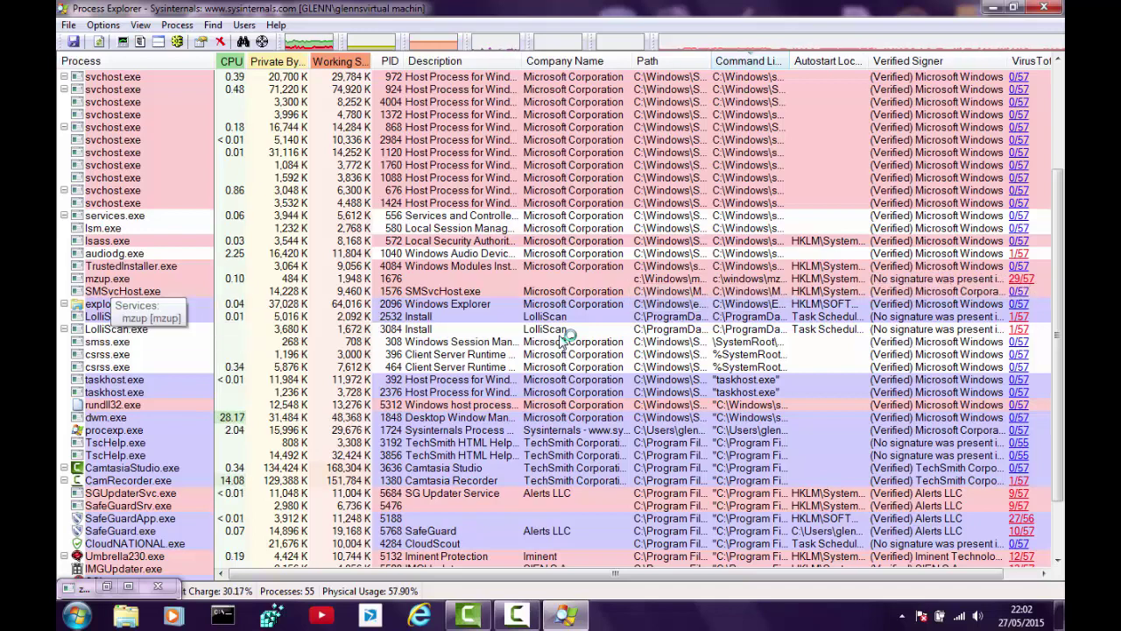
right_click(106, 278)
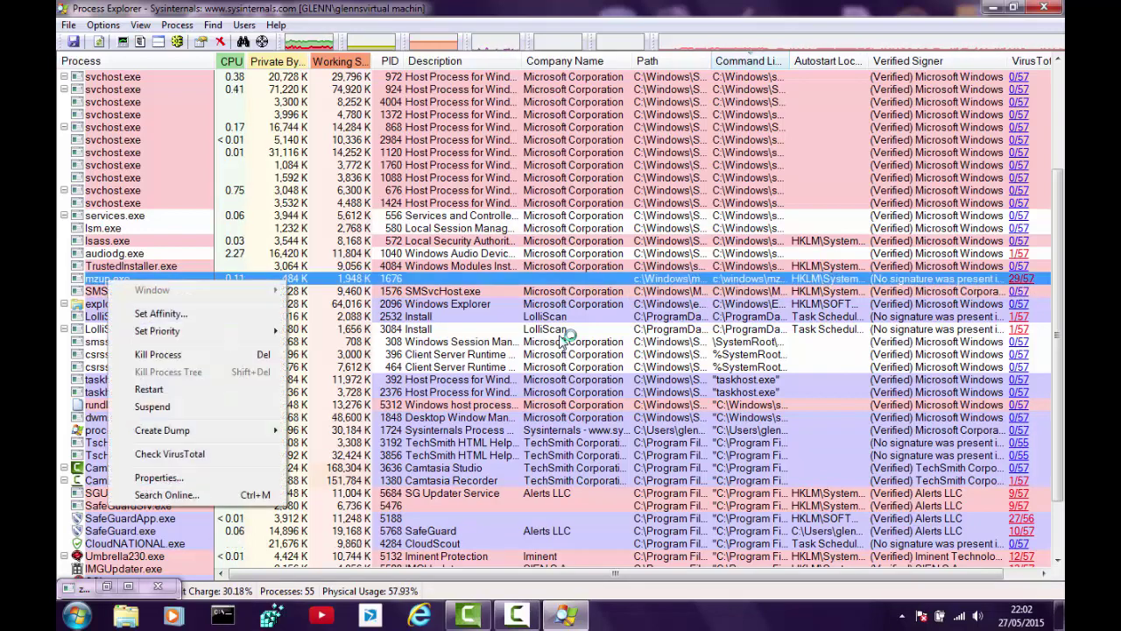
key(Return)
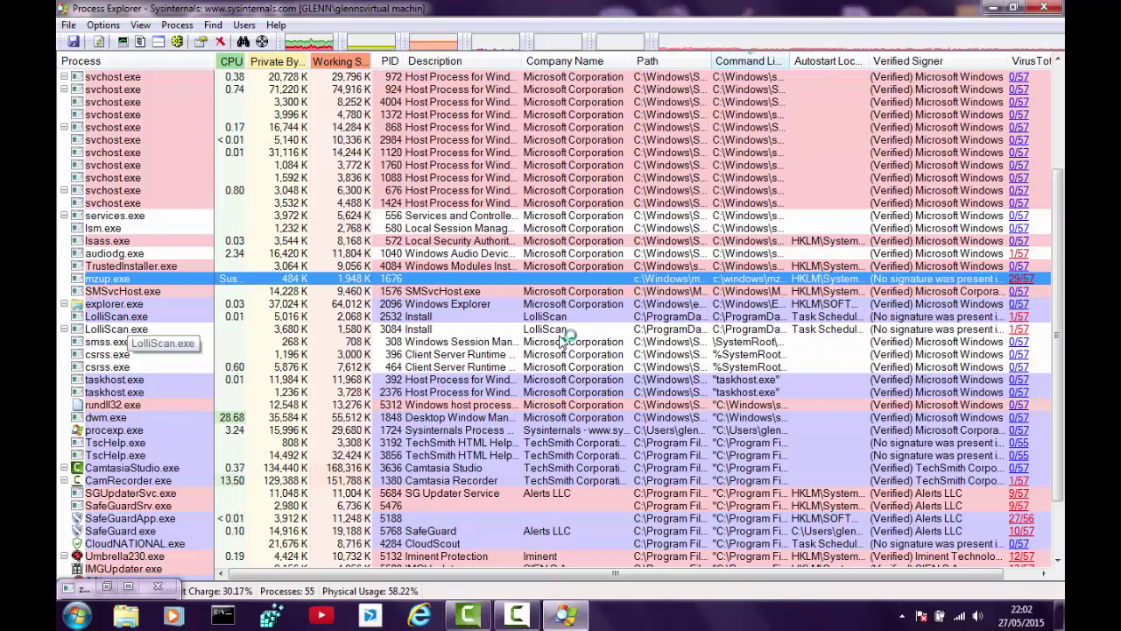
- Suspend the LolliScan.exe process with PID 2532
right_click(139, 318)
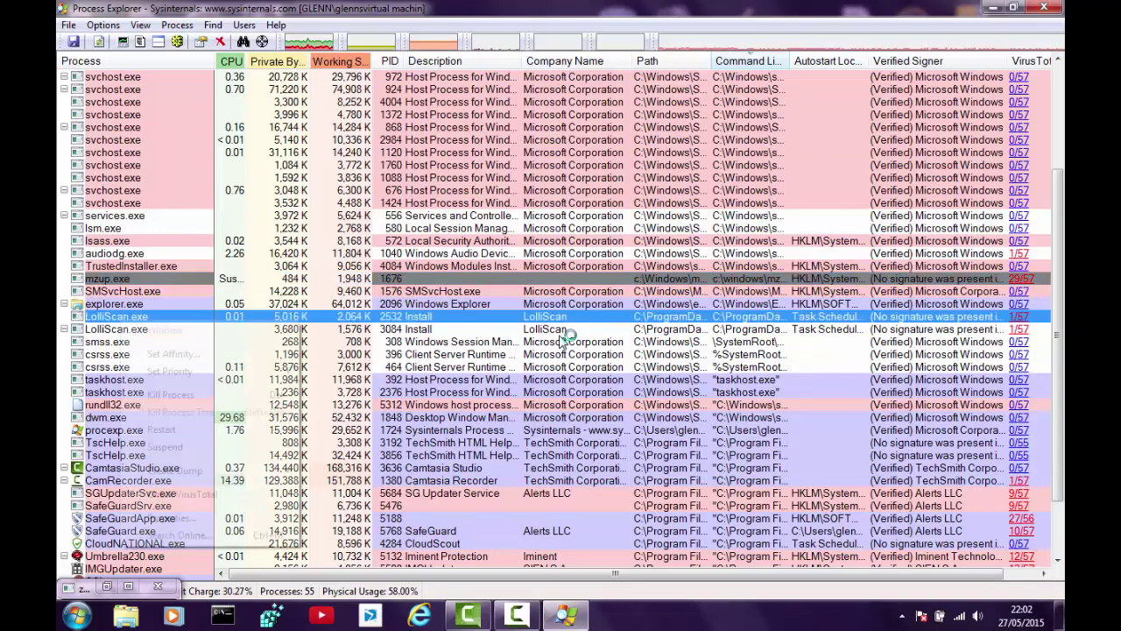
key(Up)
key(Up)
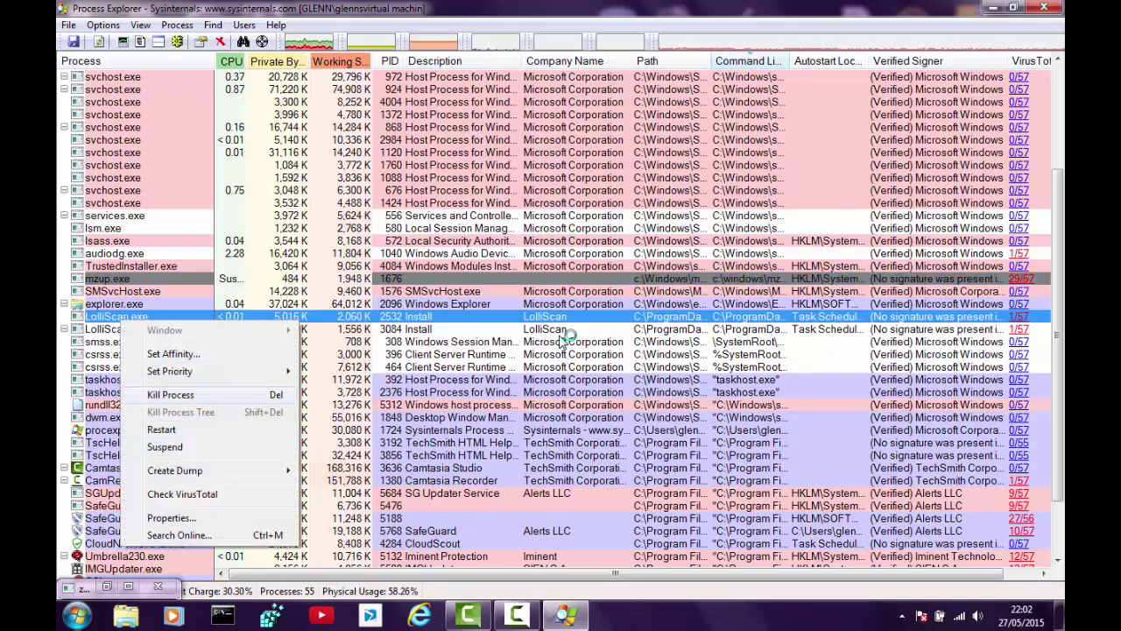
key(Down)
key(Down)
key(Down)
key(Up)
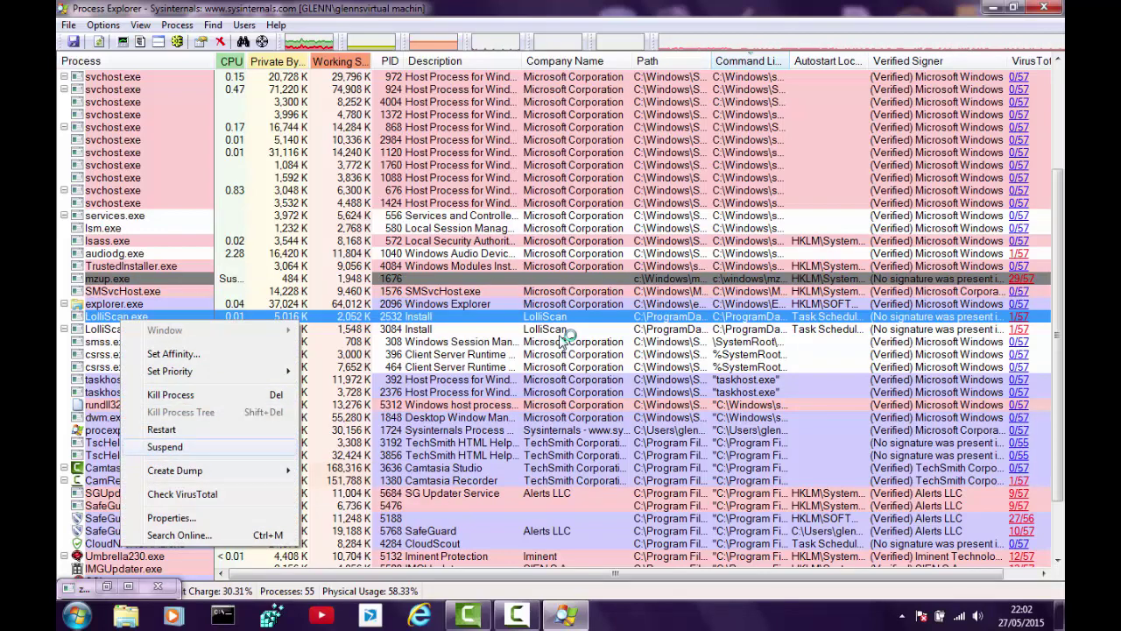
key(Return)
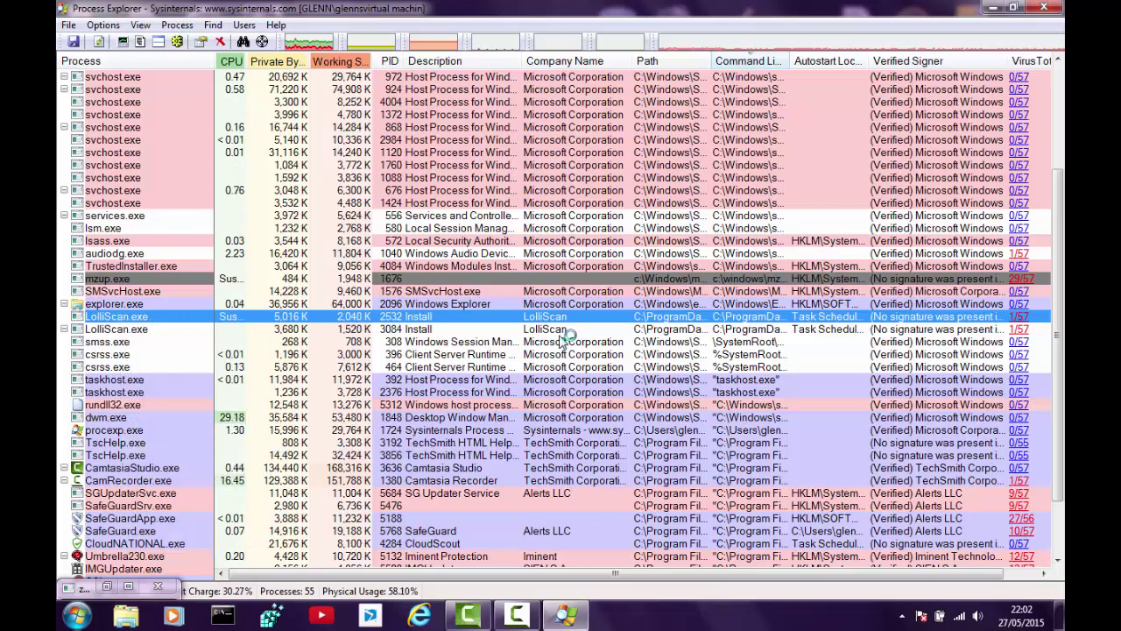
- Suspend the second LolliScan.exe process, PID 3084
scroll(563, 337, up, 4)
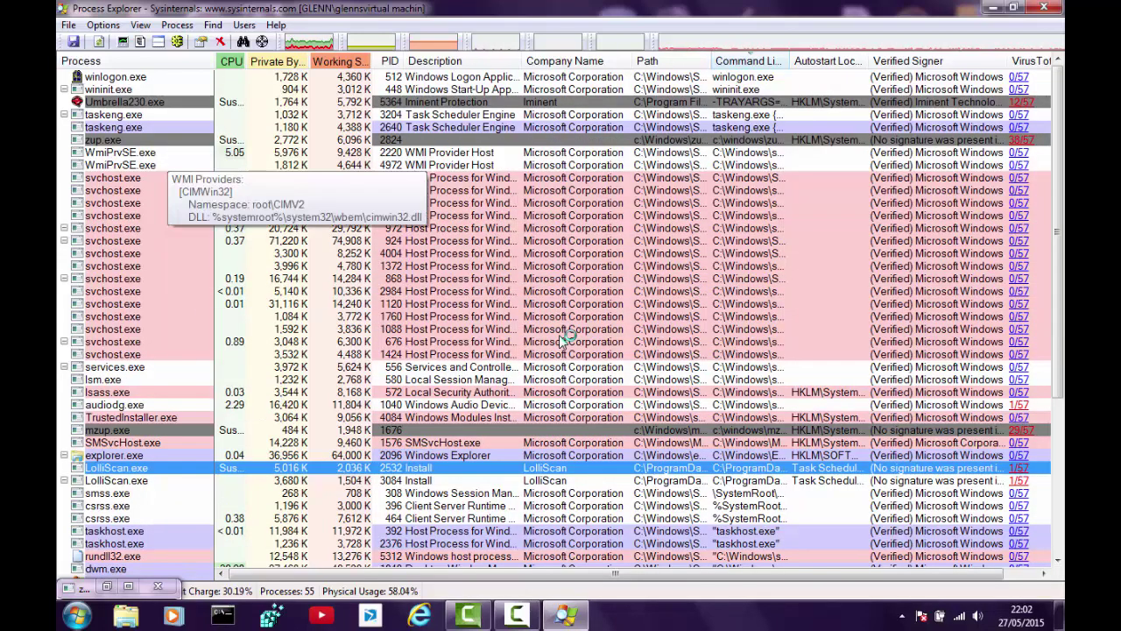
scroll(564, 337, down, 3)
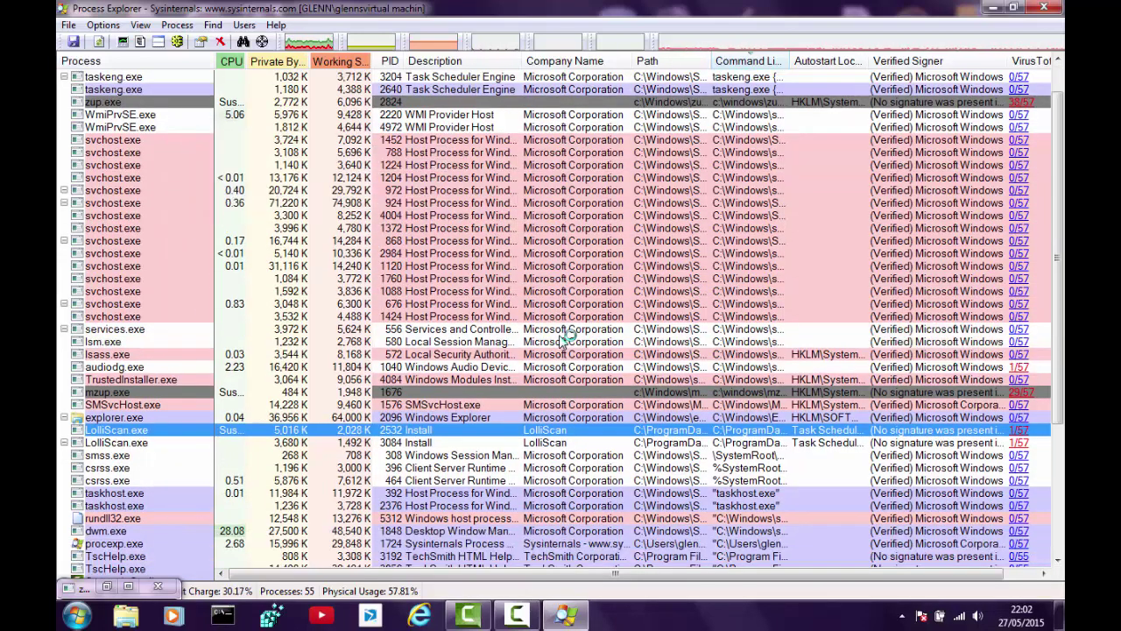
scroll(565, 337, down, 2)
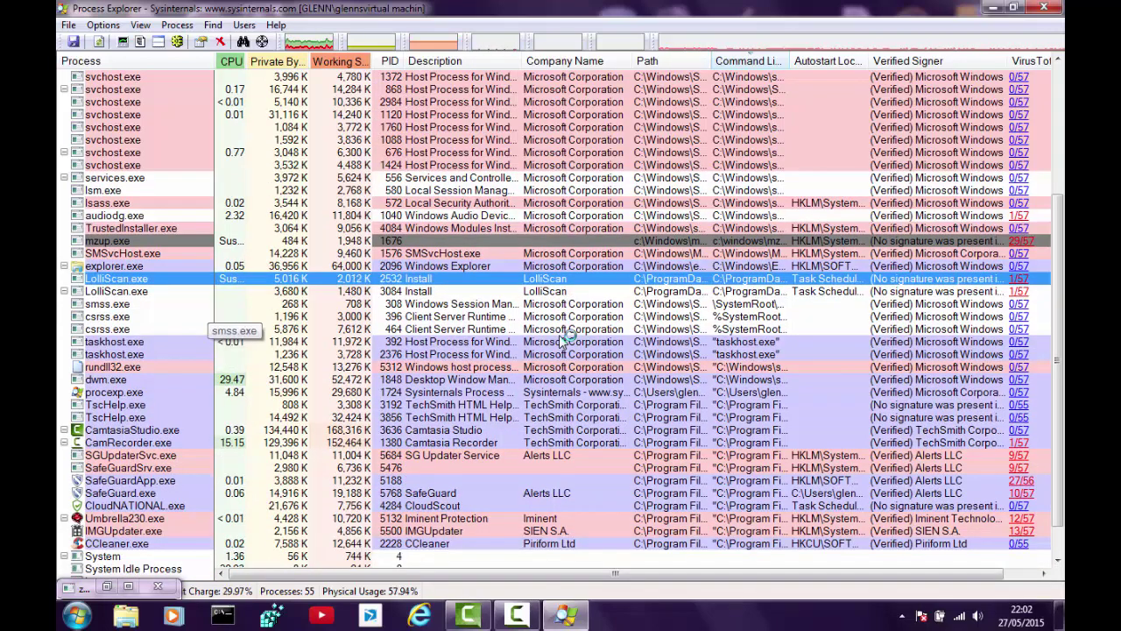
scroll(563, 339, down, 1)
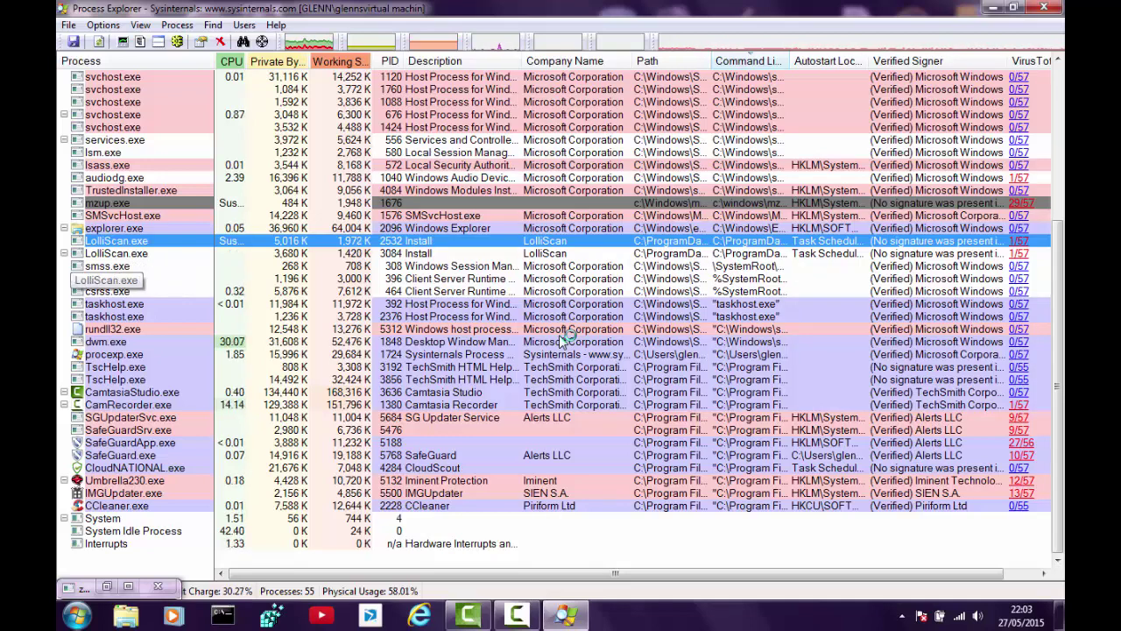
key(Down)
key(shift+F10)
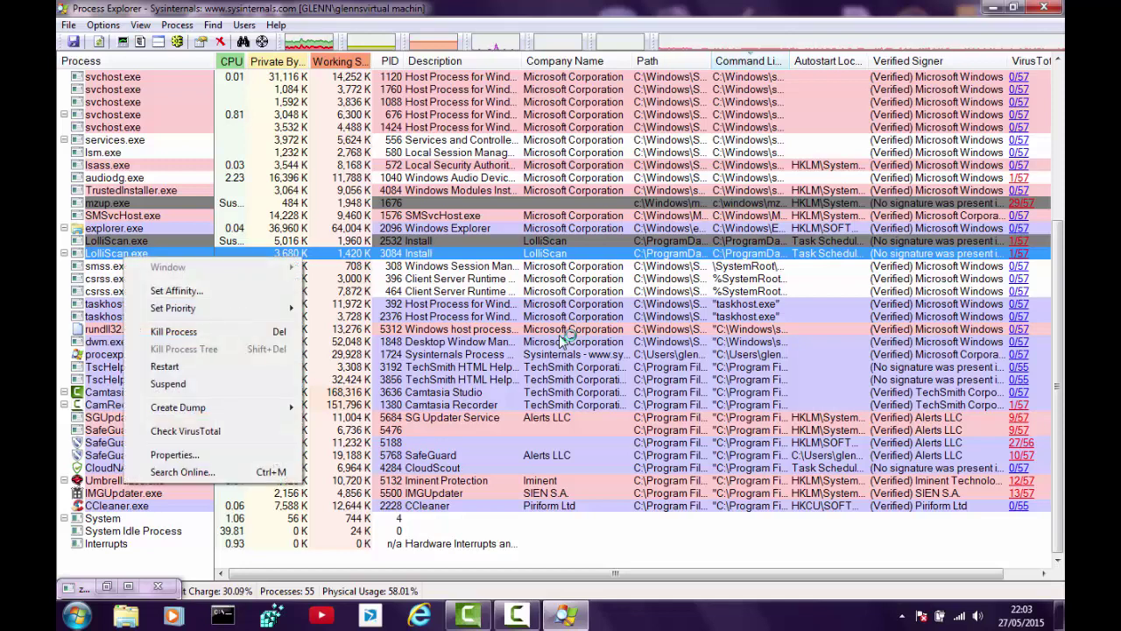
key(Down)
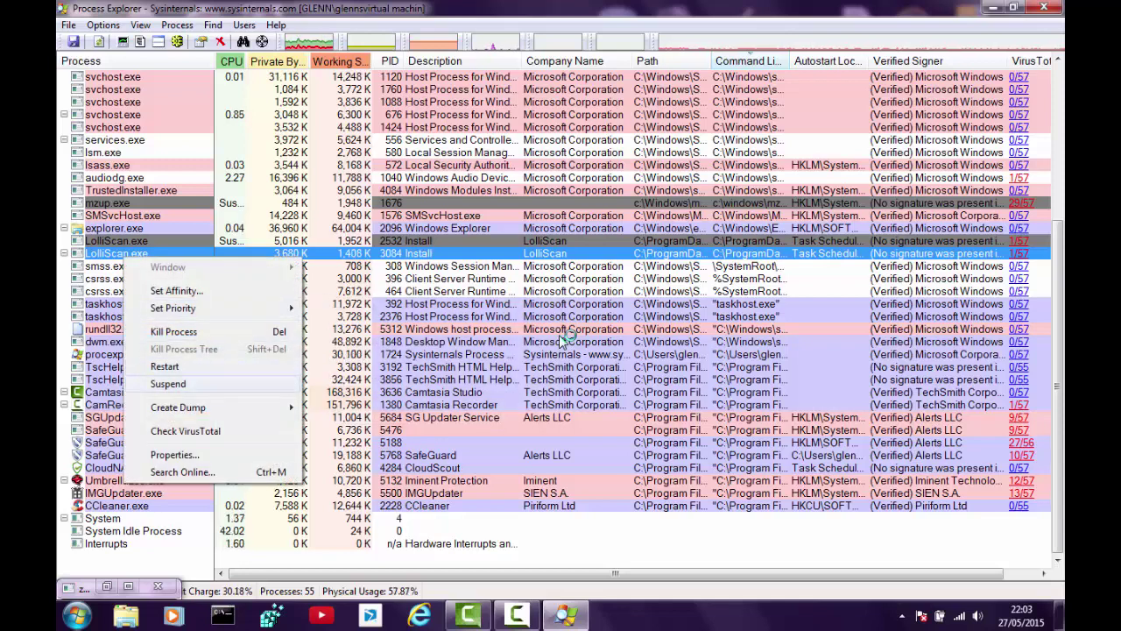
key(Return)
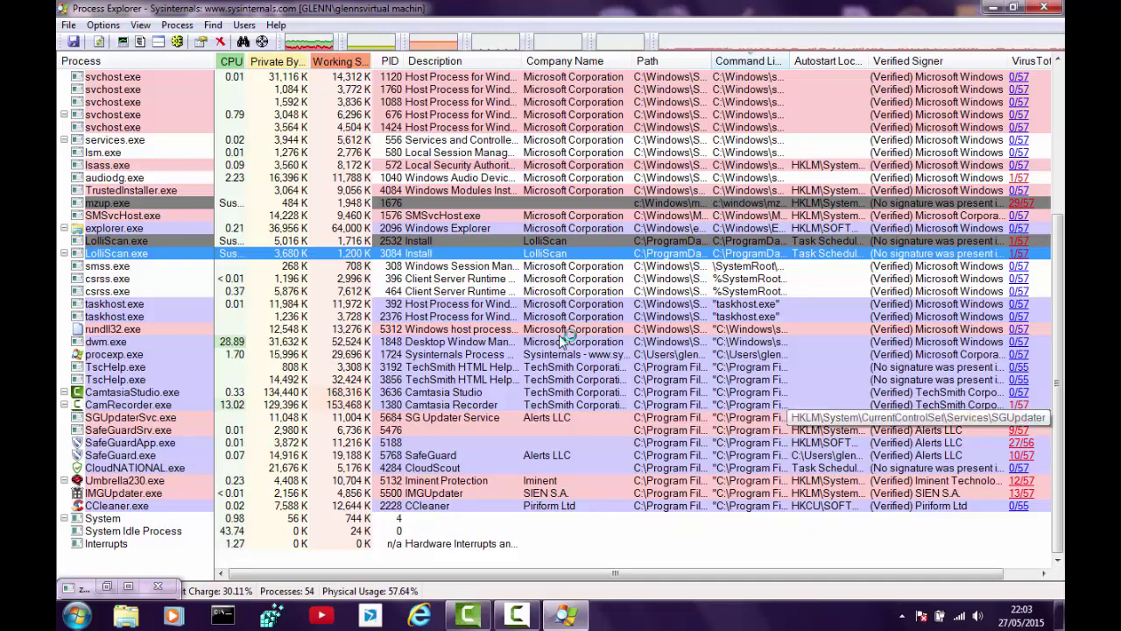
- Suspend SGUpdaterSvc.exe, SafeGuardSrv.exe, SafeGuardApp.exe and SafeGuard.exe
right_click(133, 419)
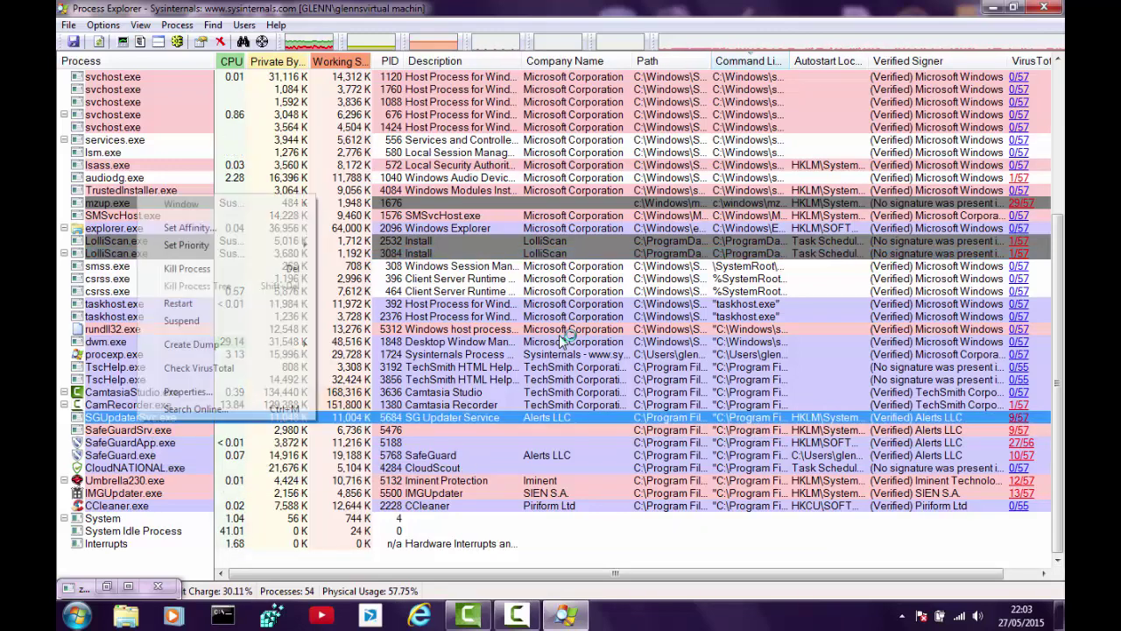
mouse_move(193, 344)
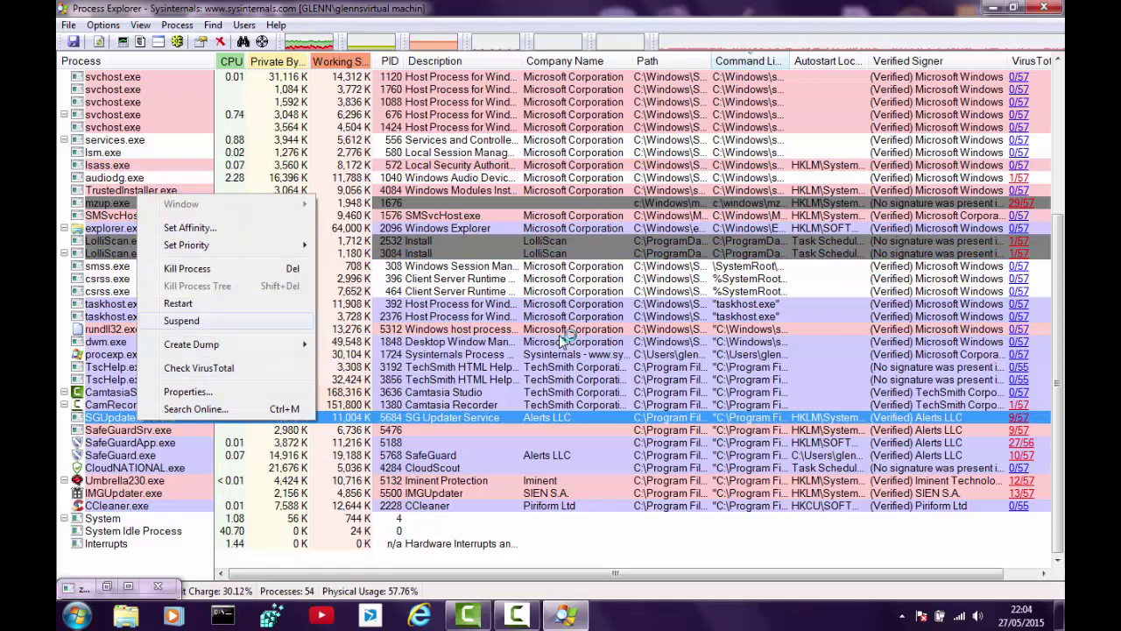
click(181, 321)
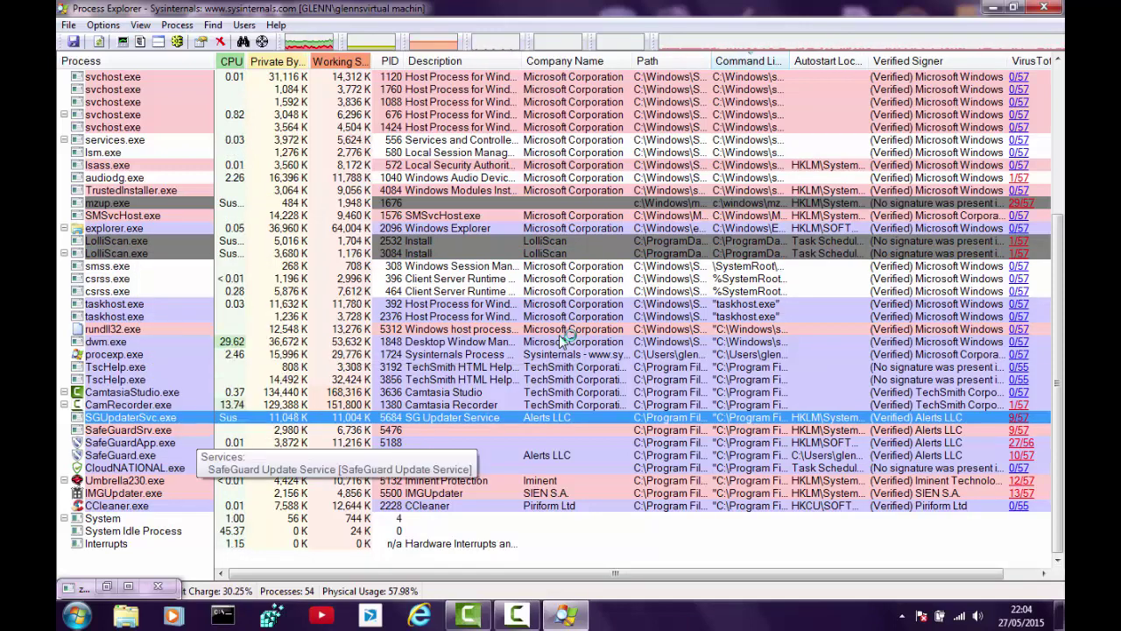
right_click(138, 429)
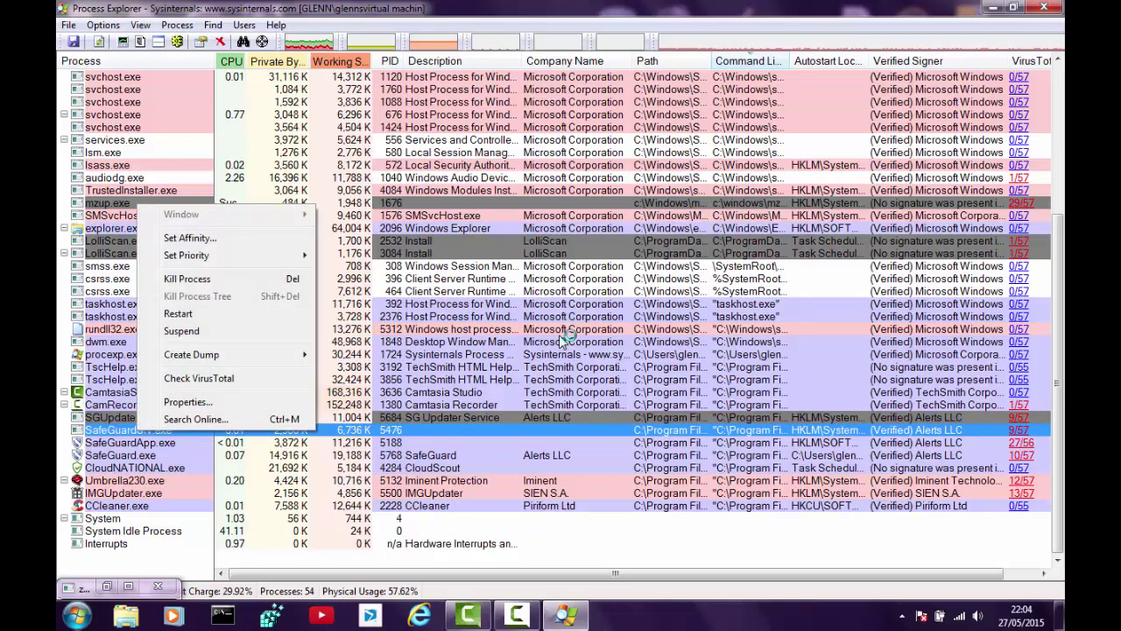
key(Return)
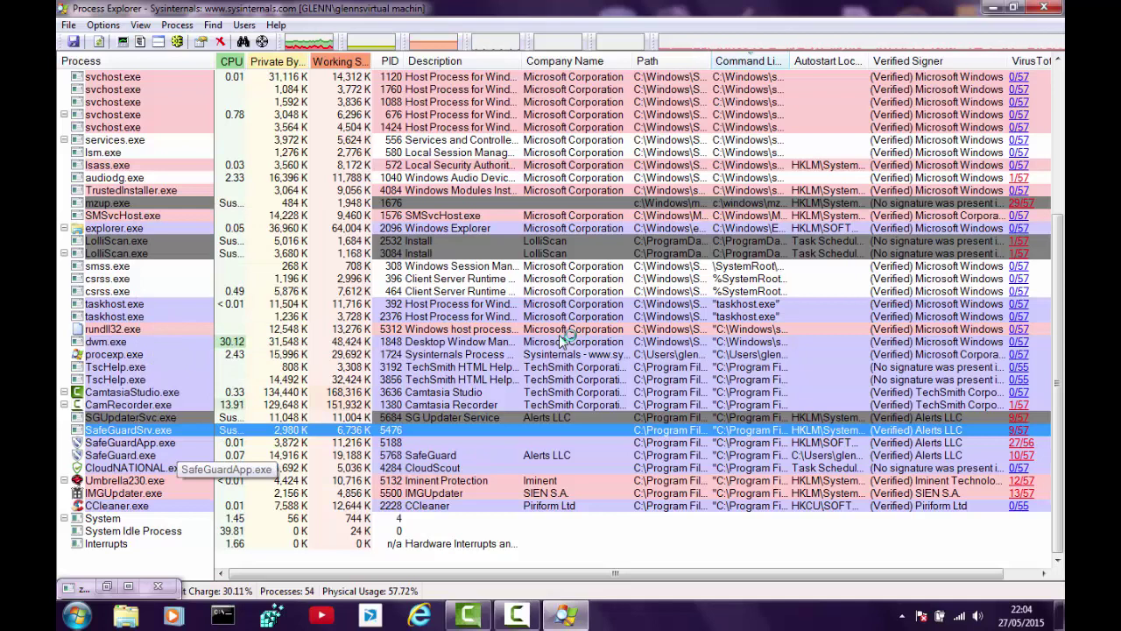
key(Down)
key(shift+F10)
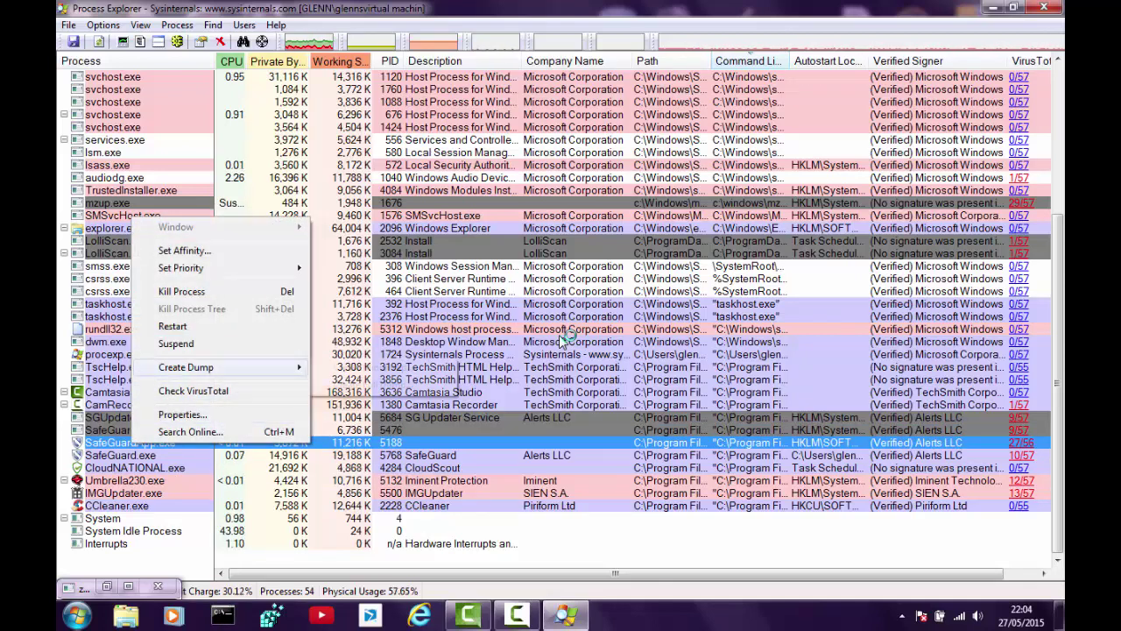
key(Escape)
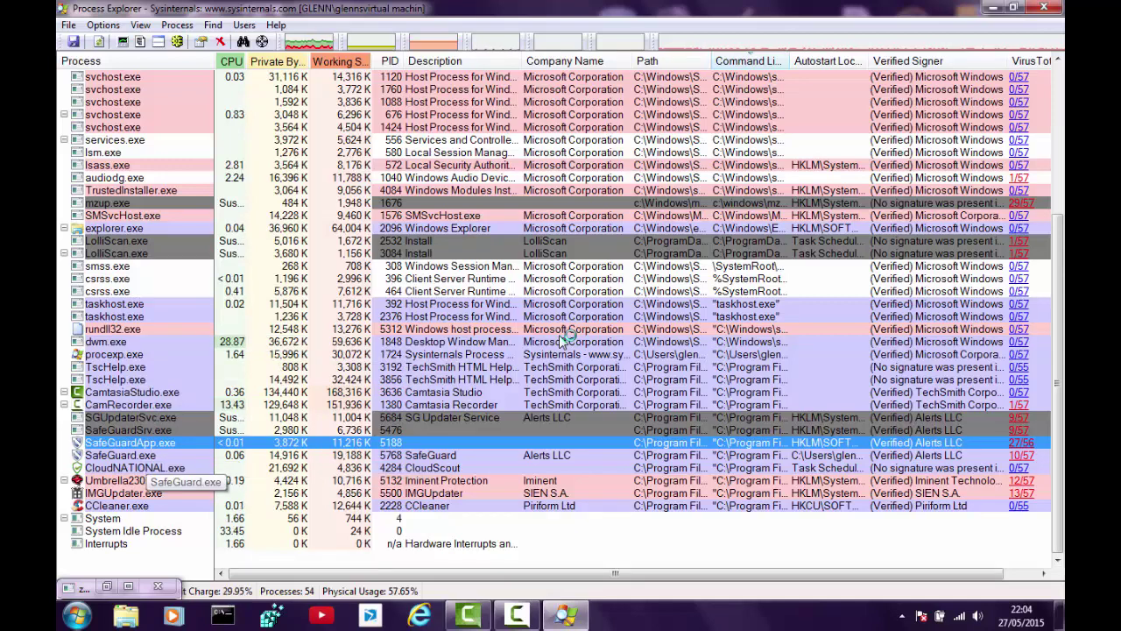
key(Down)
key(shift+F10)
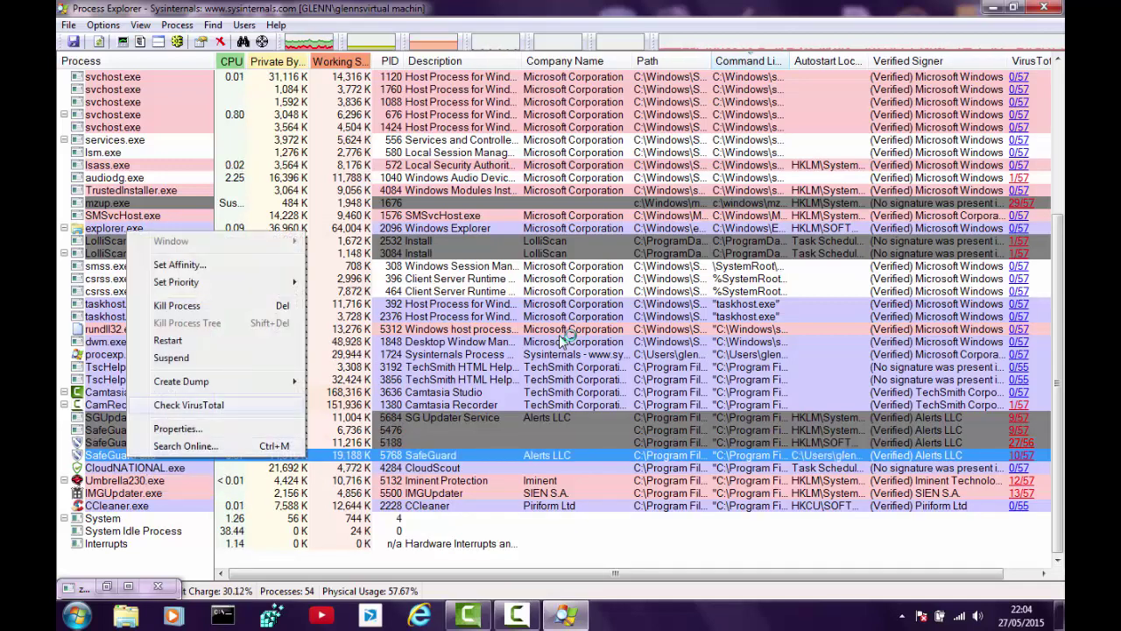
key(Up)
key(Up)
key(Return)
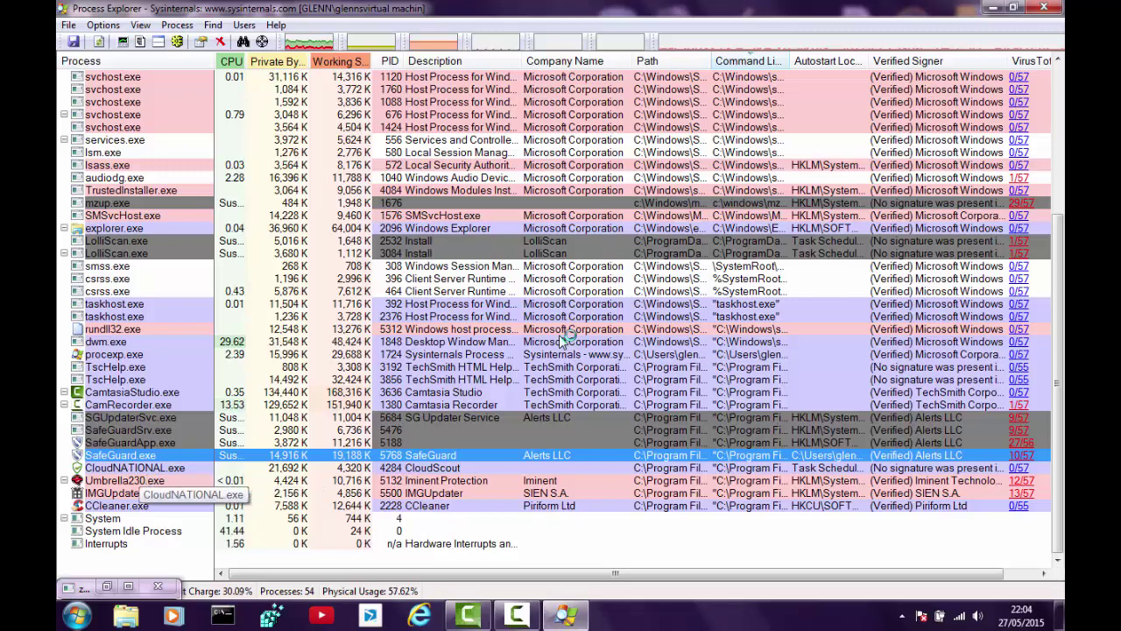
- Suspend CloudNATIONAL.exe, Umbrella230.exe and IMGUpdater.exe
right_click(136, 467)
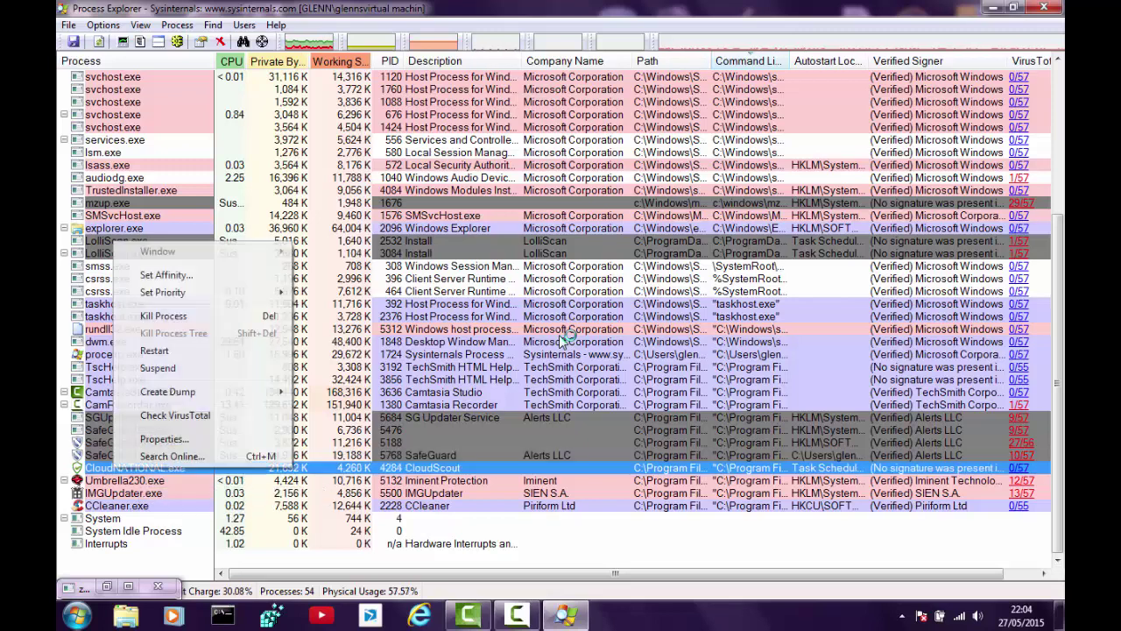
click(158, 368)
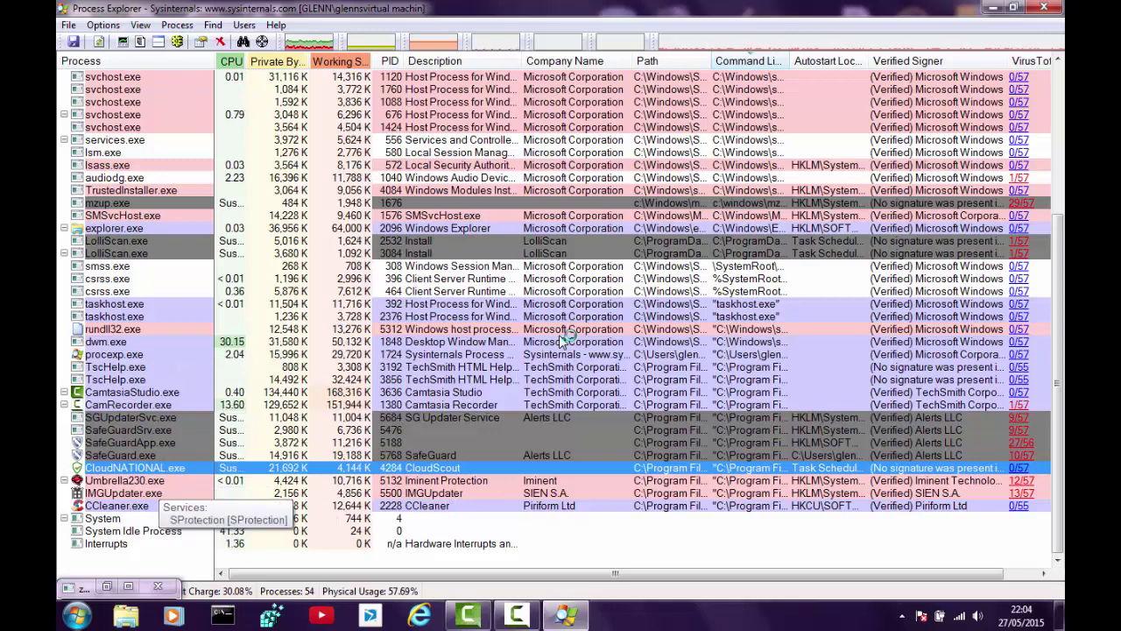
key(Down)
key(shift+F10)
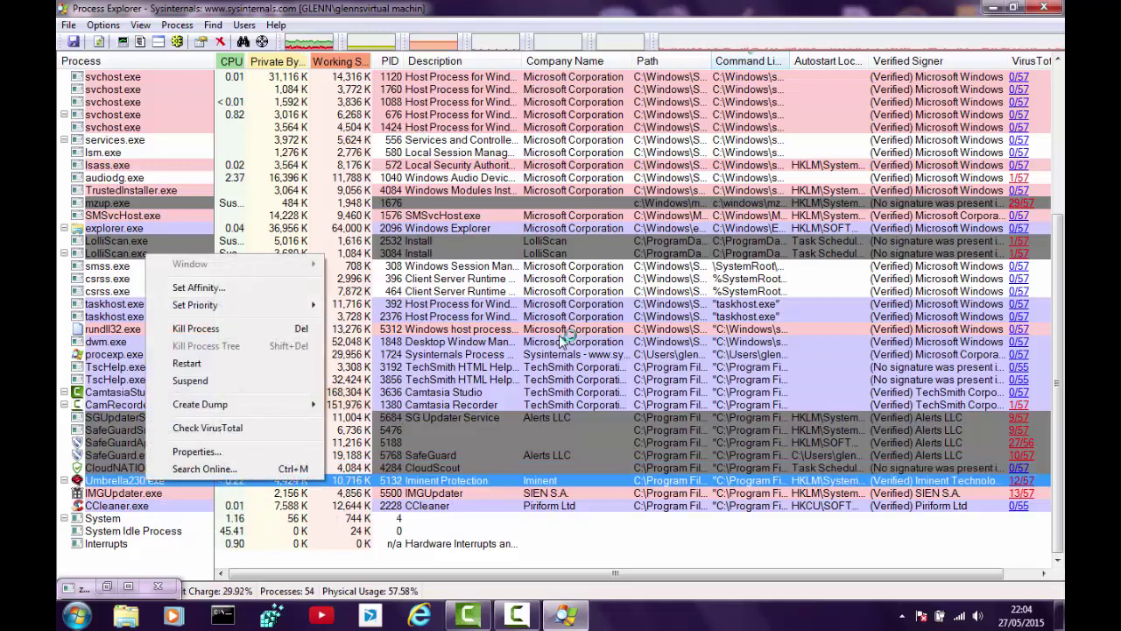
key(Up)
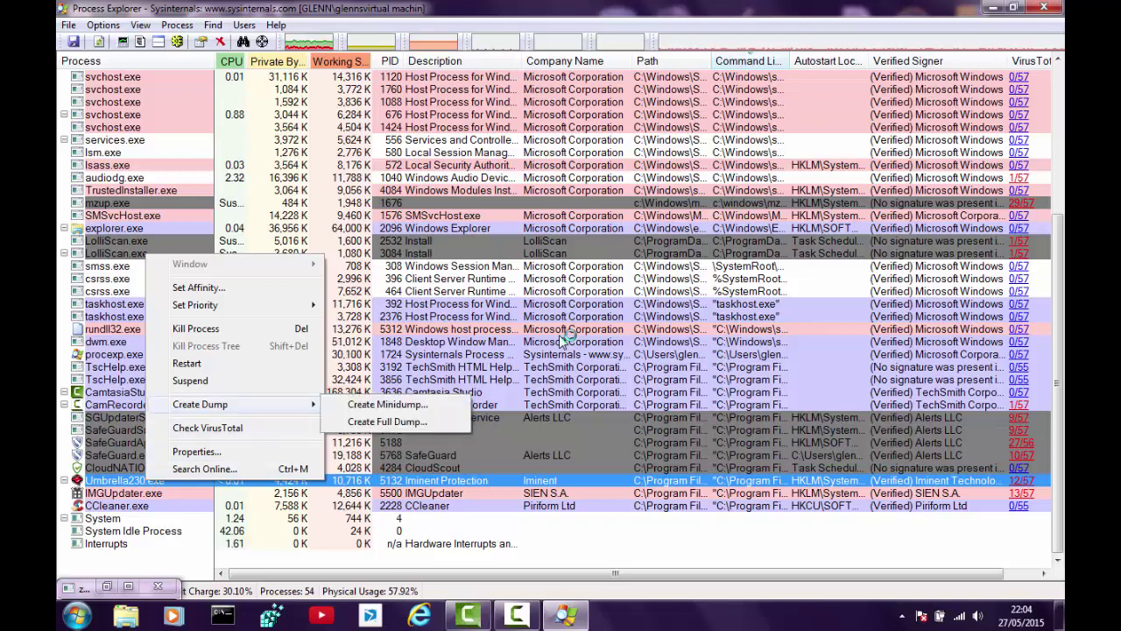
key(Escape)
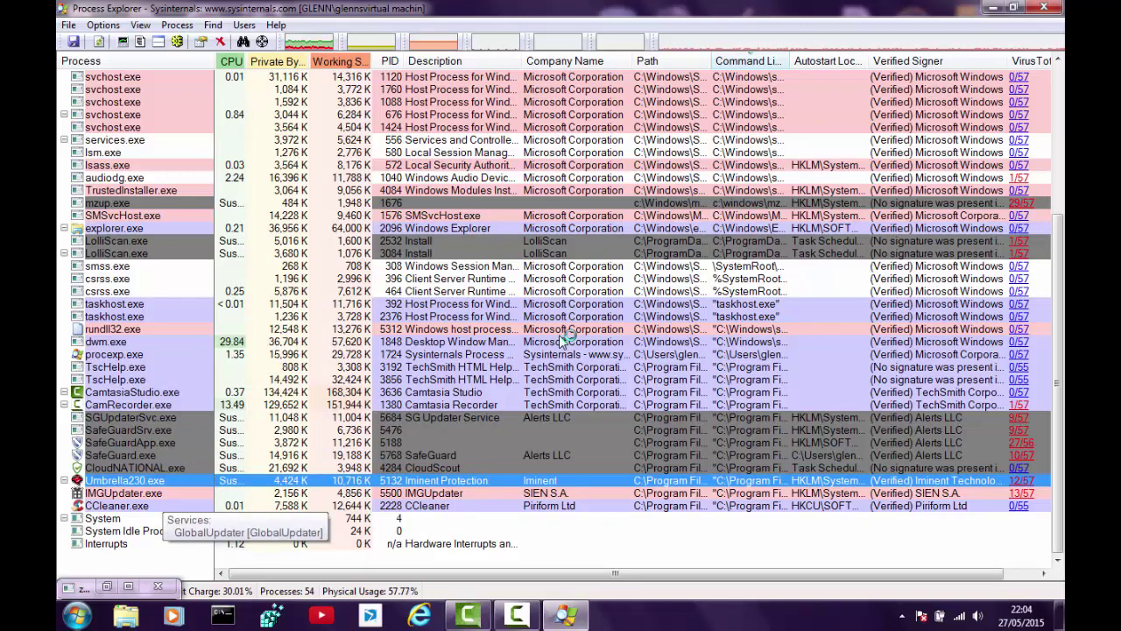
key(Down)
key(Menu)
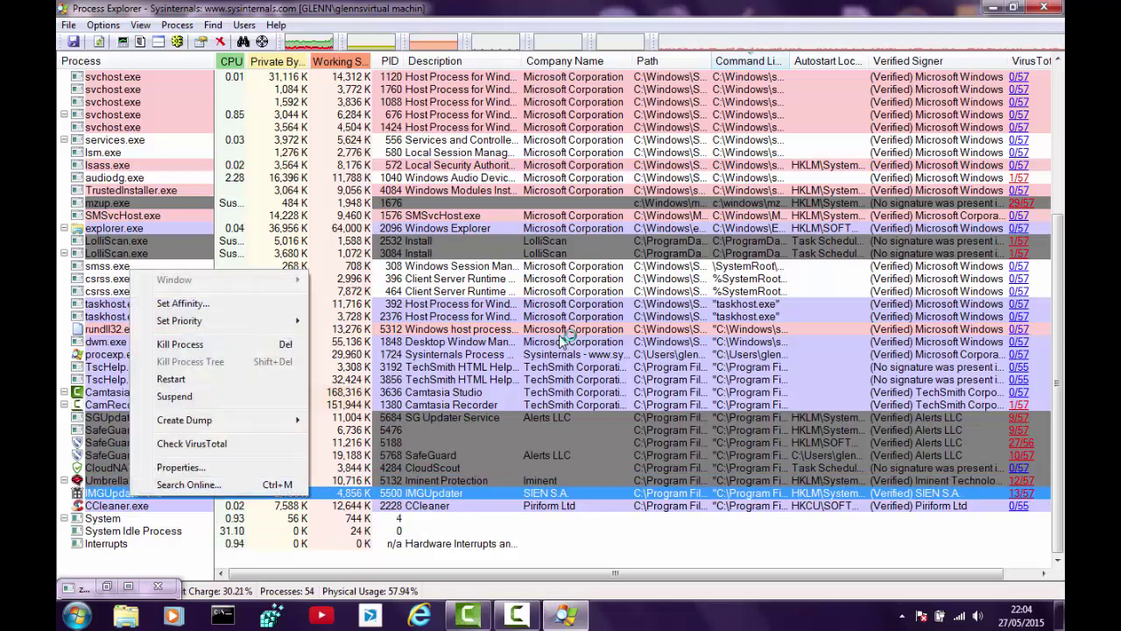
key(Escape)
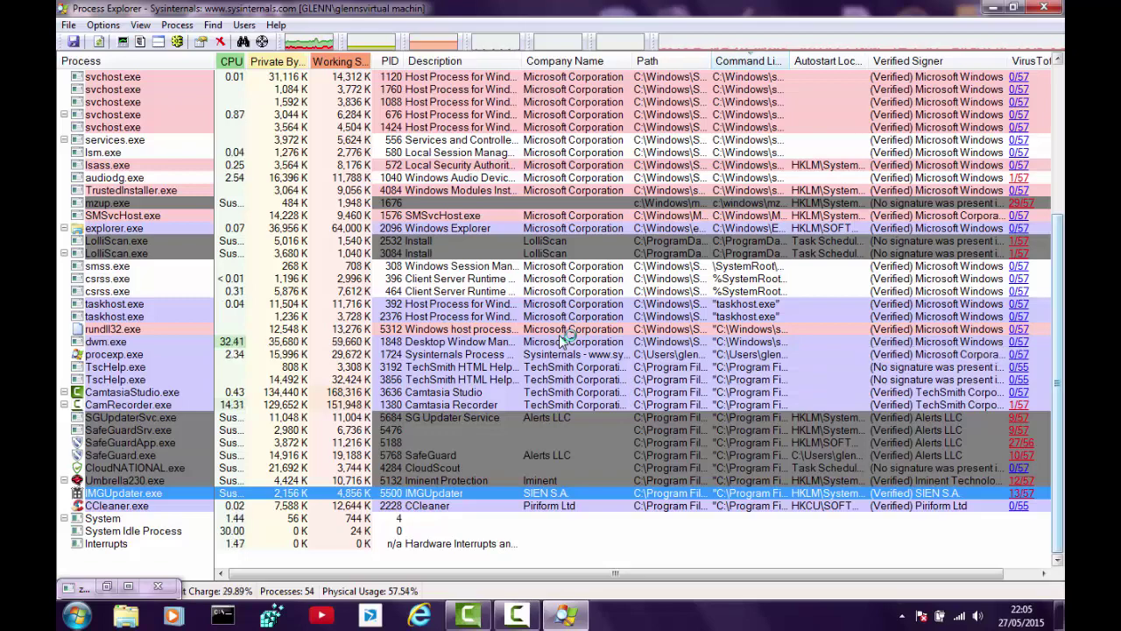
scroll(563, 339, up, 6)
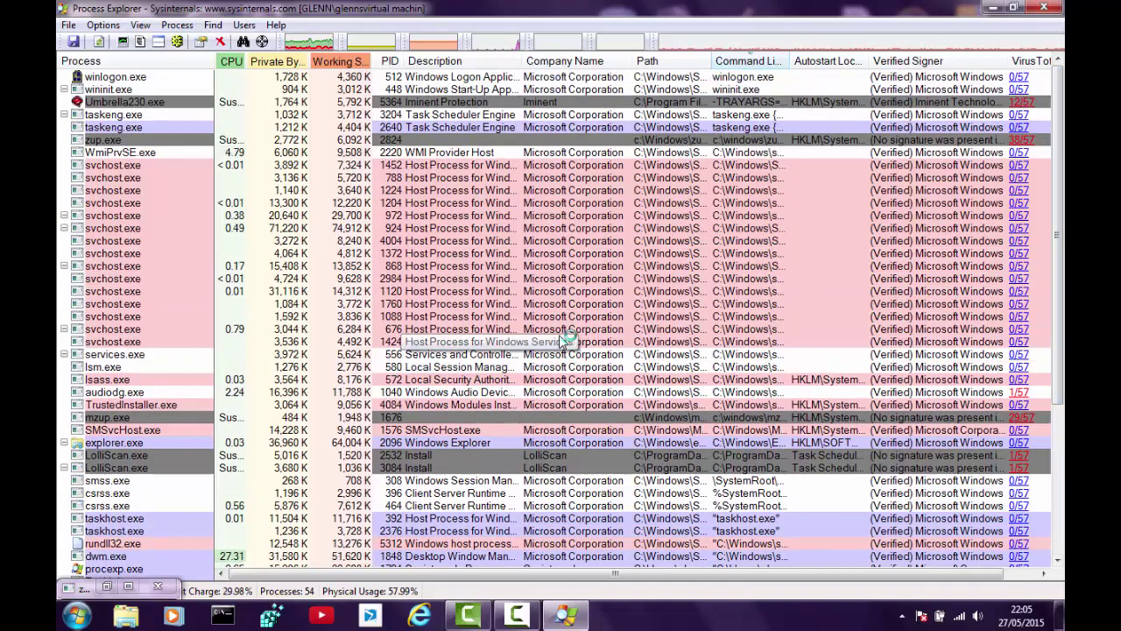
- Kill the Umbrella230.exe process and confirm the termination
scroll(563, 339, down, 6)
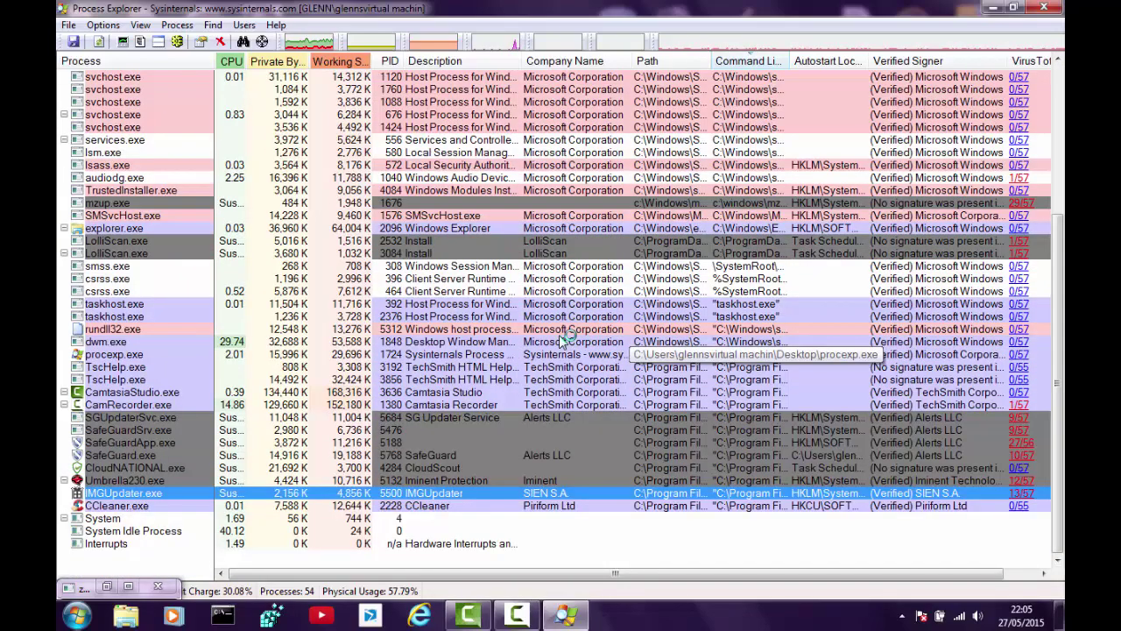
scroll(564, 339, up, 5)
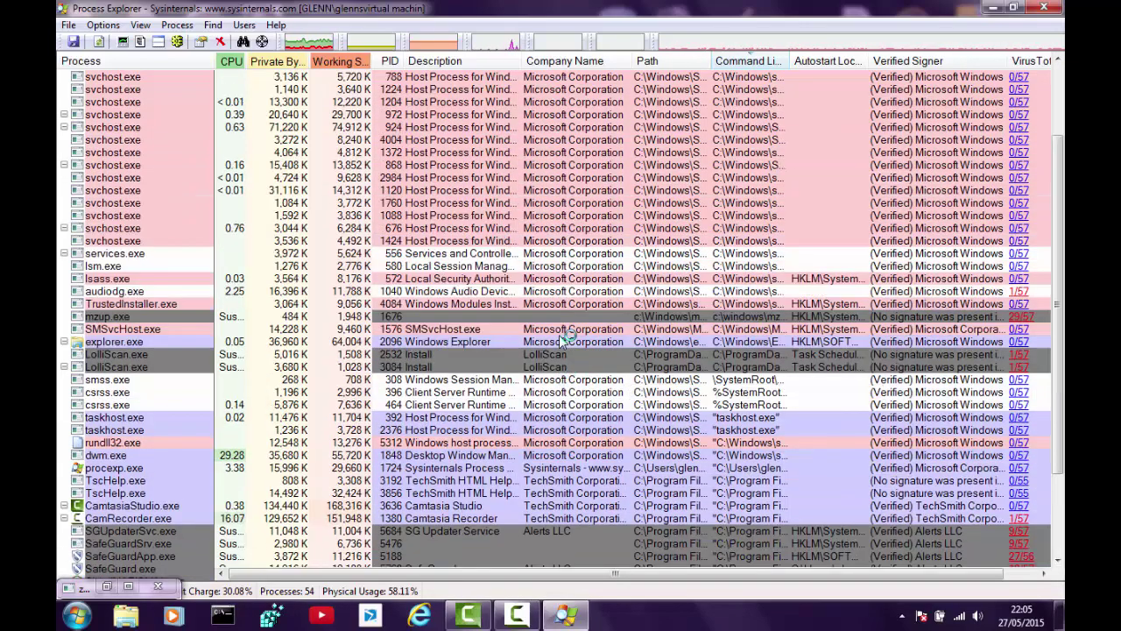
scroll(564, 339, up, 1)
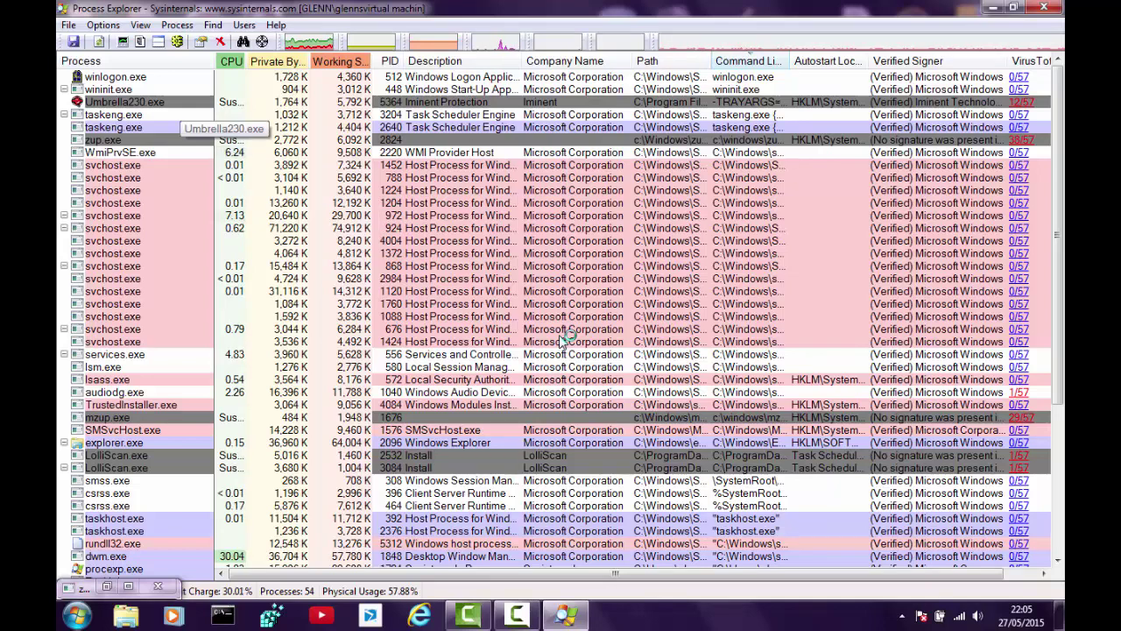
right_click(167, 103)
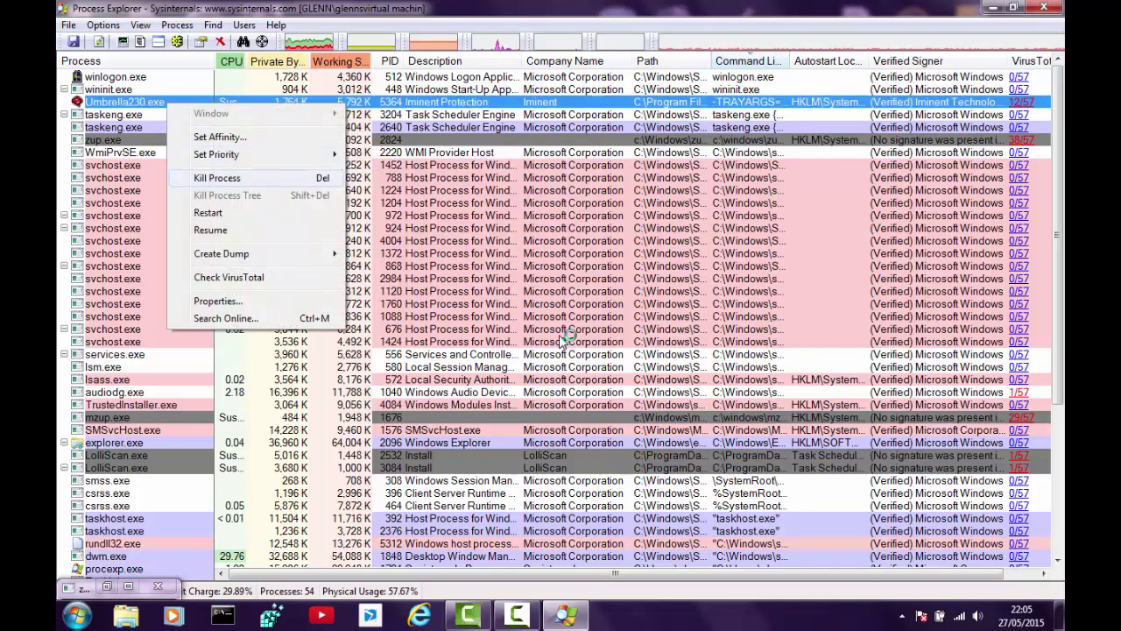
key(Return)
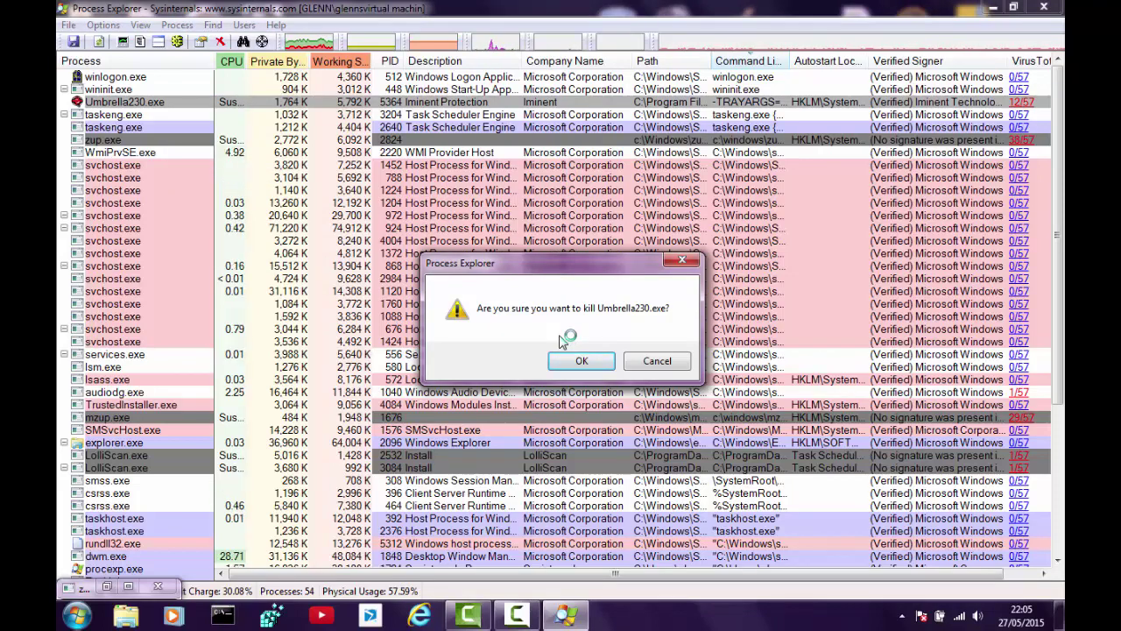
key(Return)
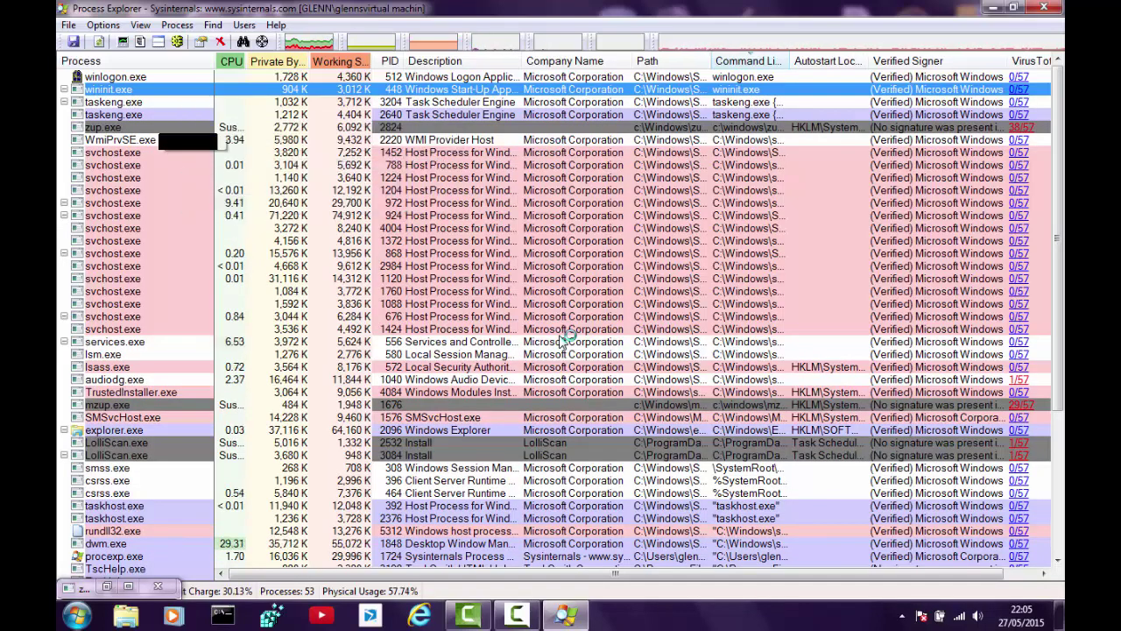
- Kill zup.exe and confirm, removing it from the process list
click(162, 127)
key(shift+F10)
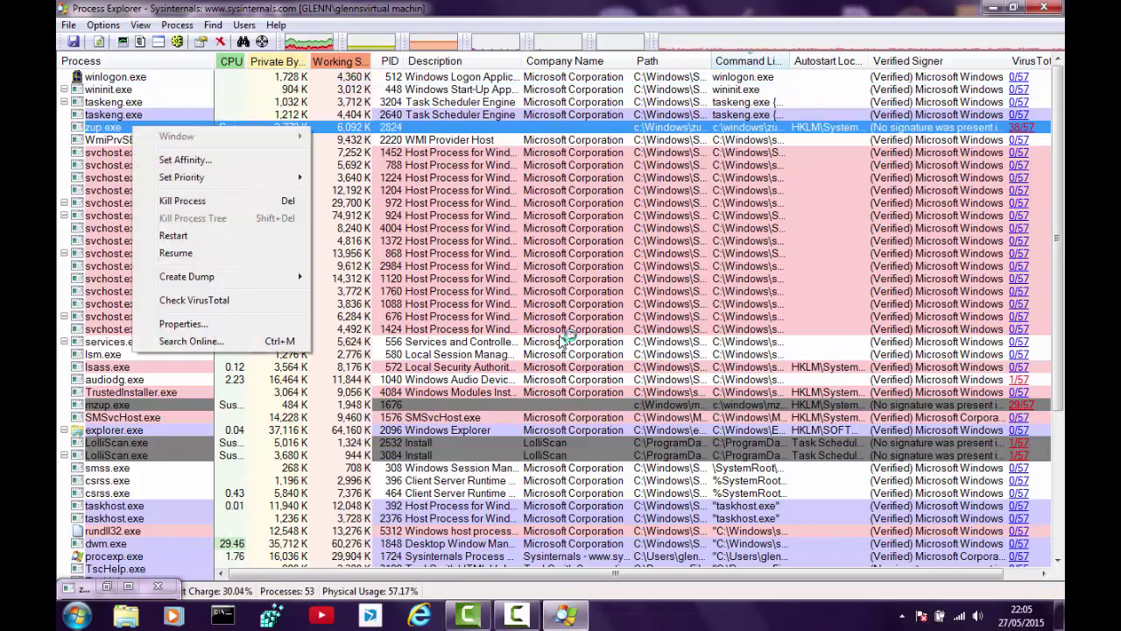
key(Return)
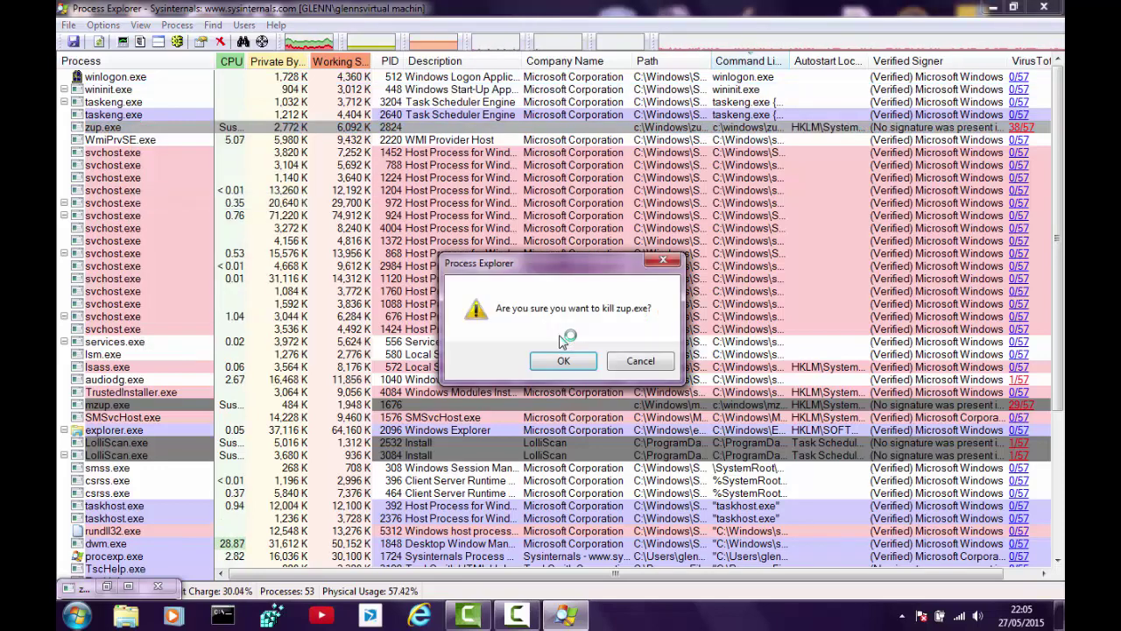
key(Return)
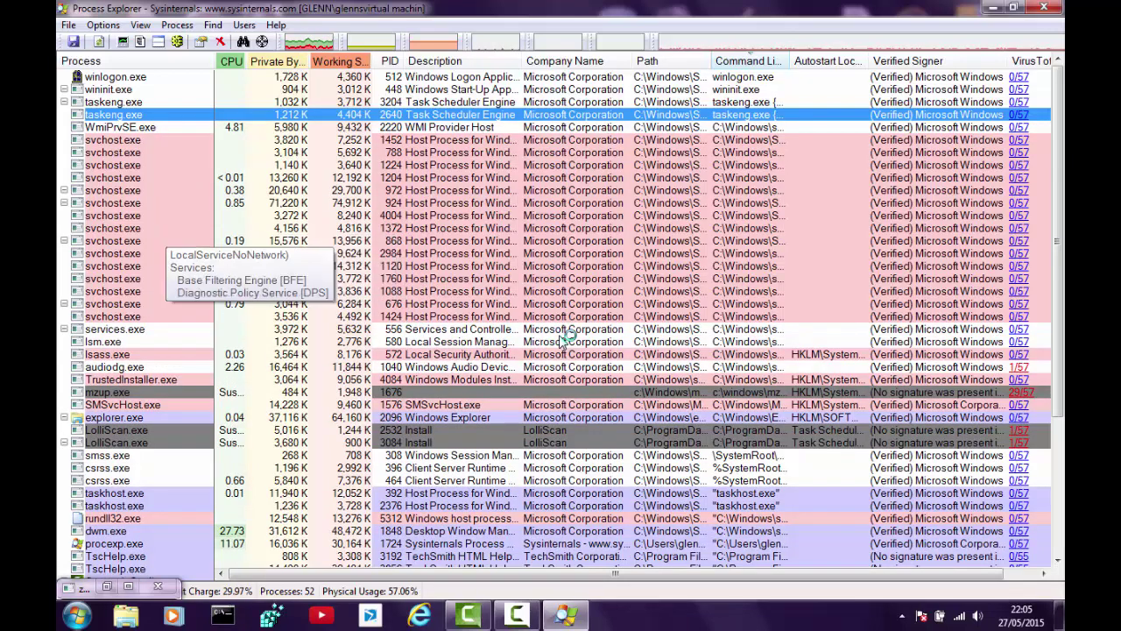
- Kill the mzup.exe process and confirm the termination
scroll(565, 340, down, 1)
scroll(565, 340, down, 3)
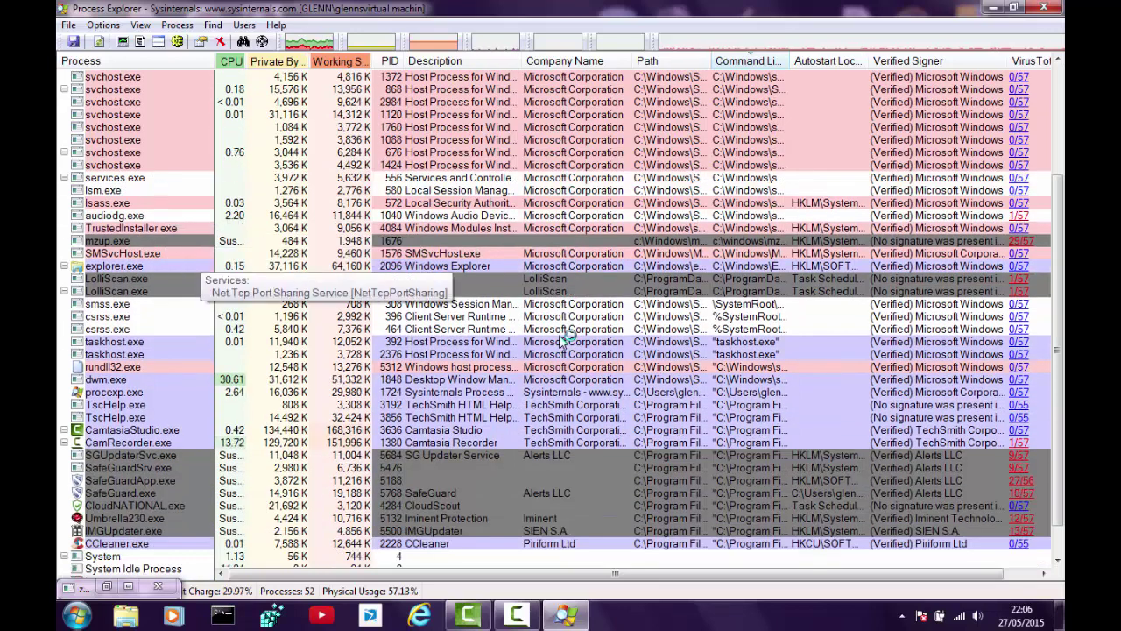
right_click(133, 240)
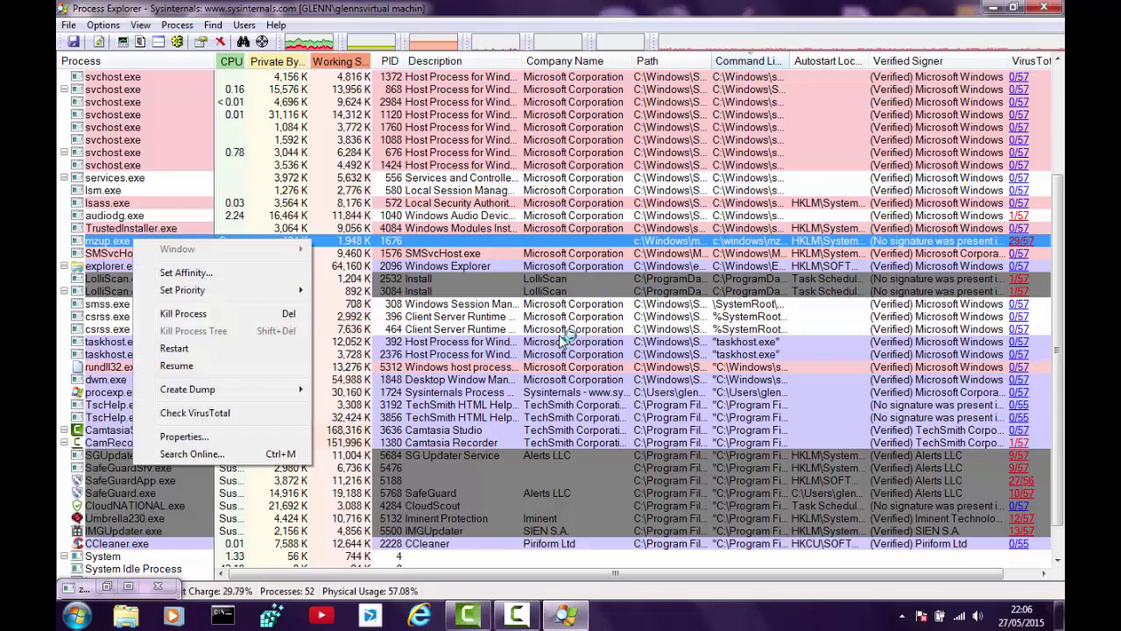
key(k)
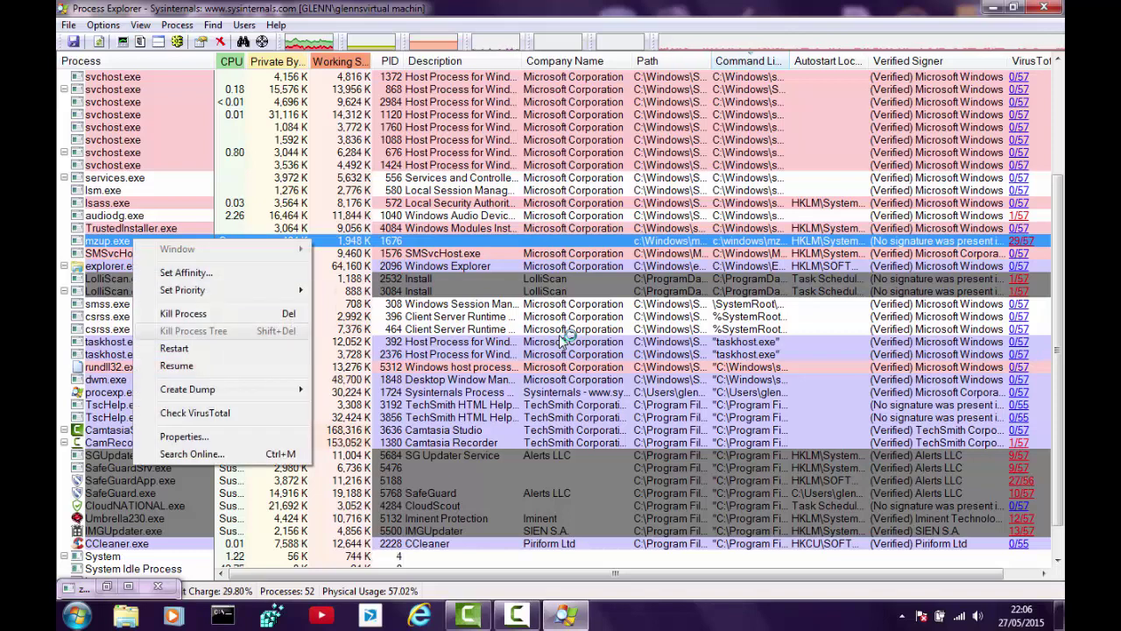
key(Return)
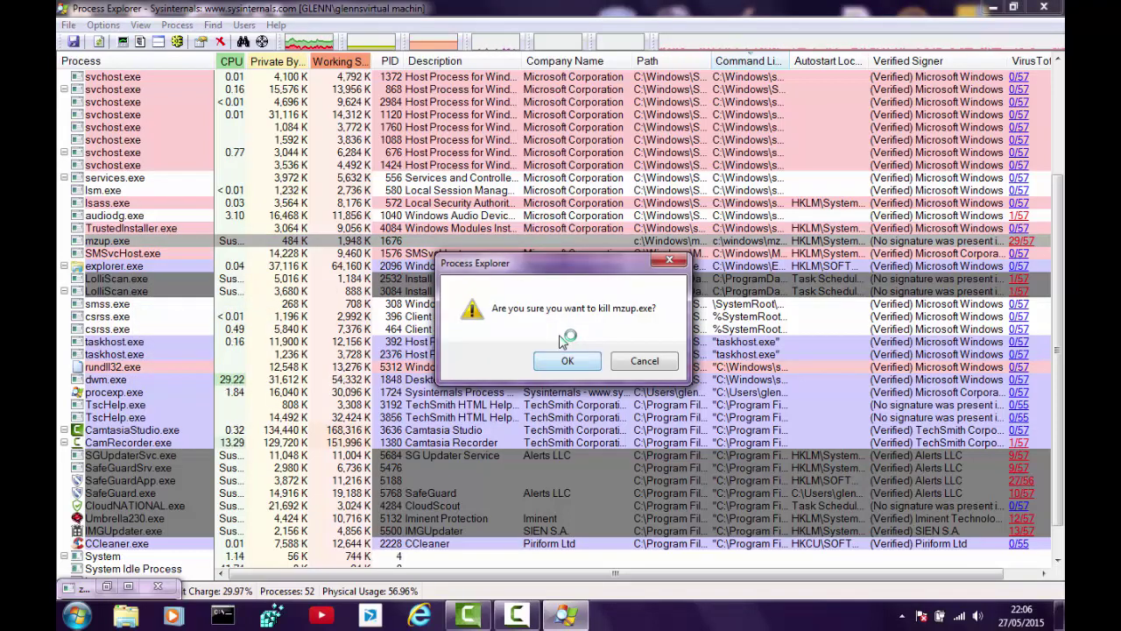
key(Return)
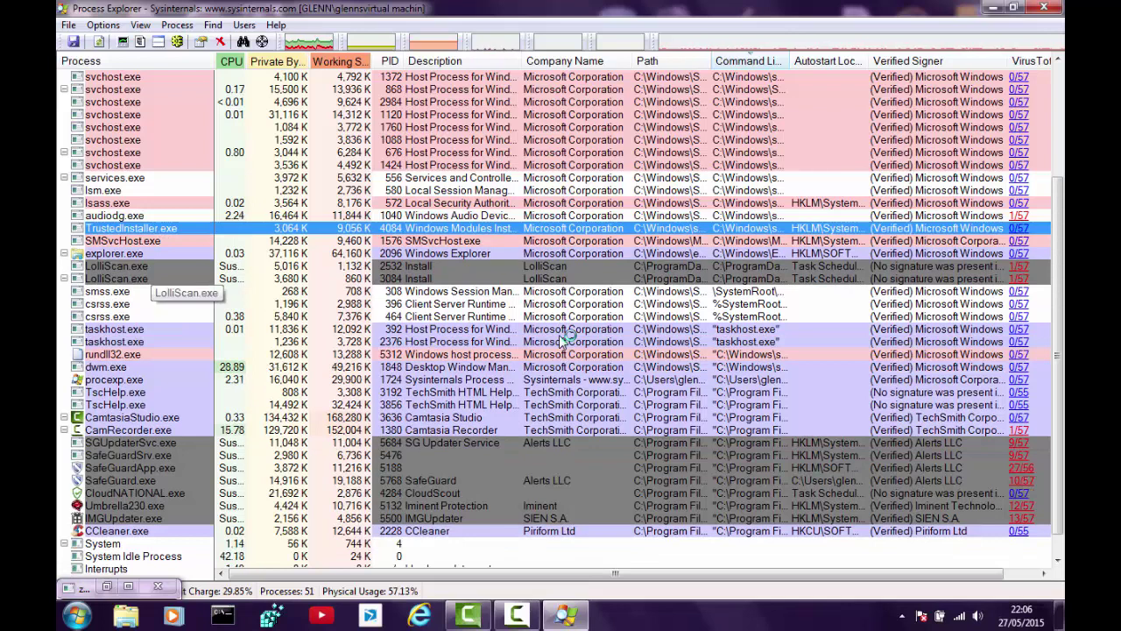
- Kill both LolliScan.exe processes
right_click(147, 265)
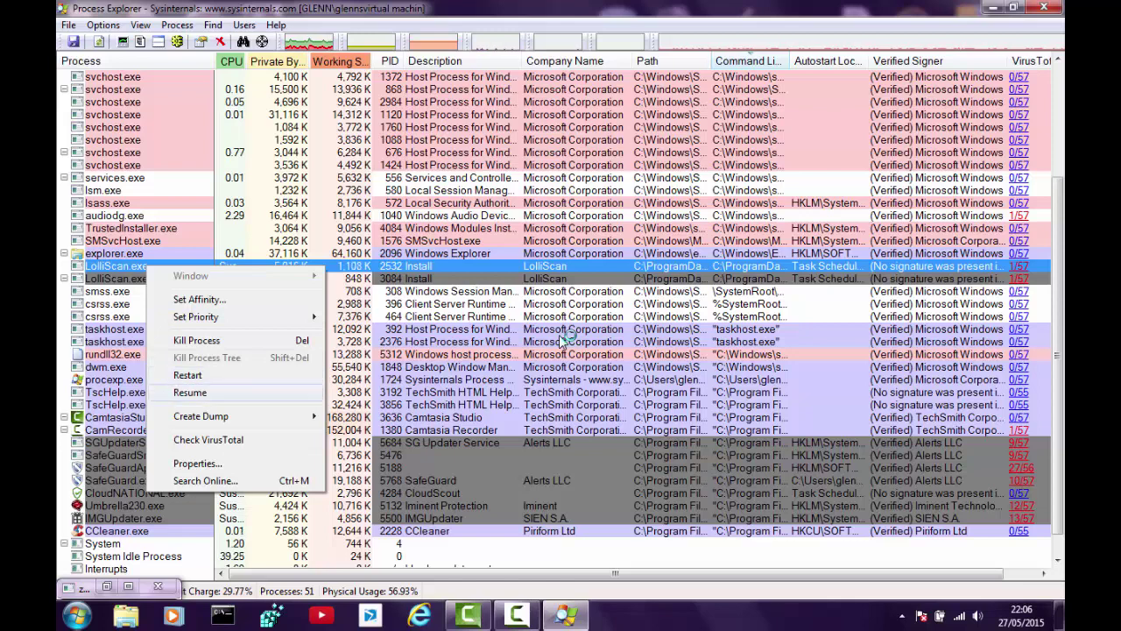
key(Up)
key(Up)
key(Up)
key(Up)
key(Up)
key(Up)
key(Up)
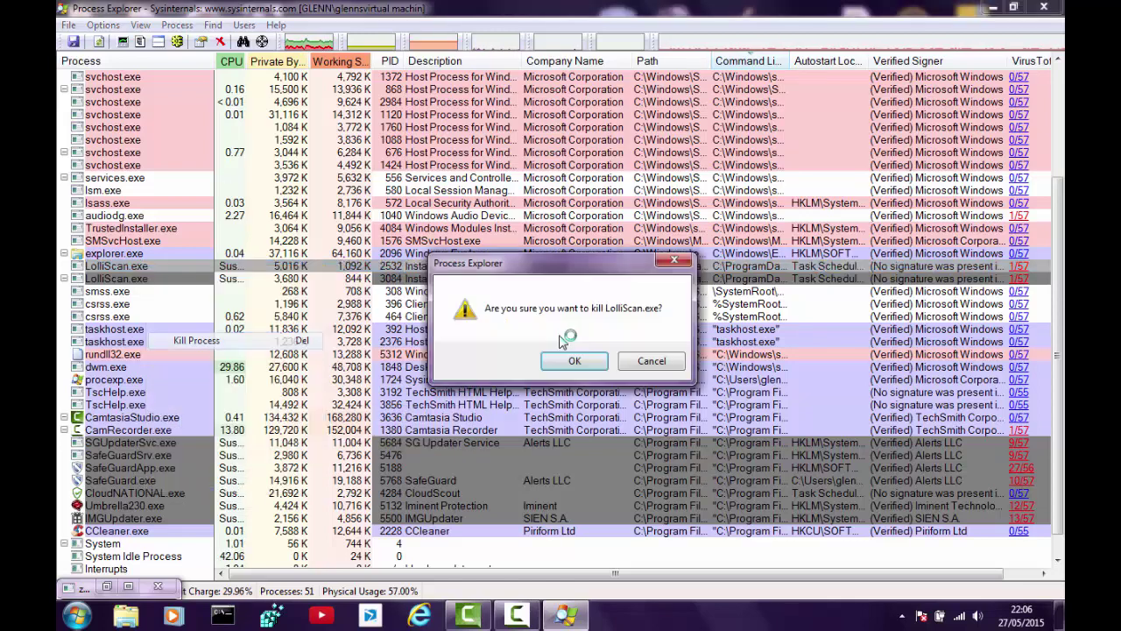
key(Return)
key(Return)
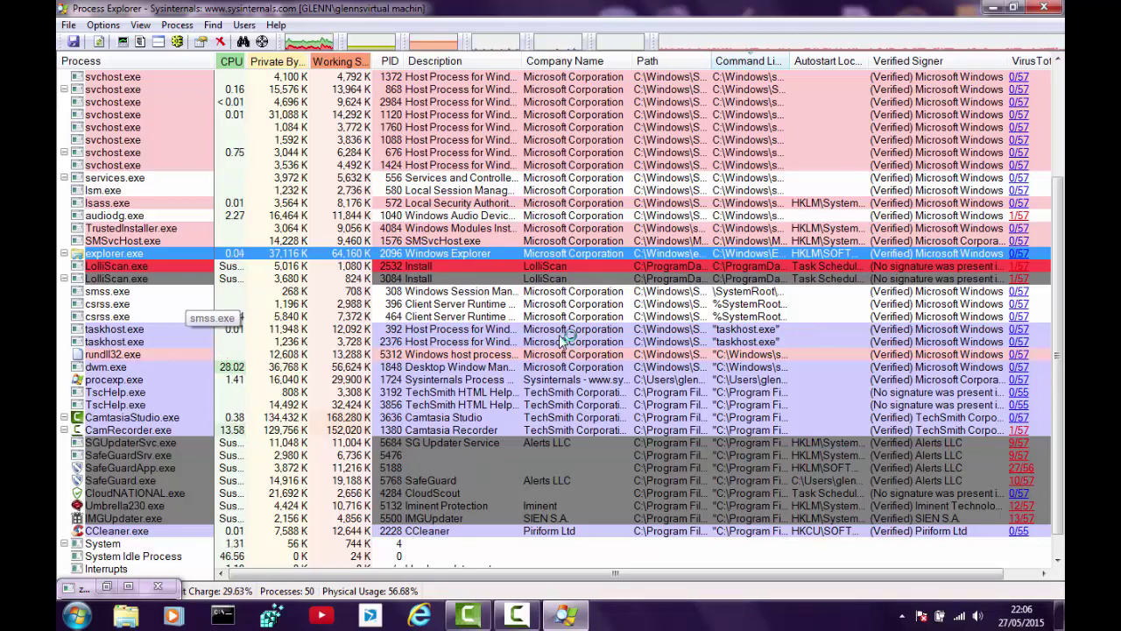
right_click(157, 266)
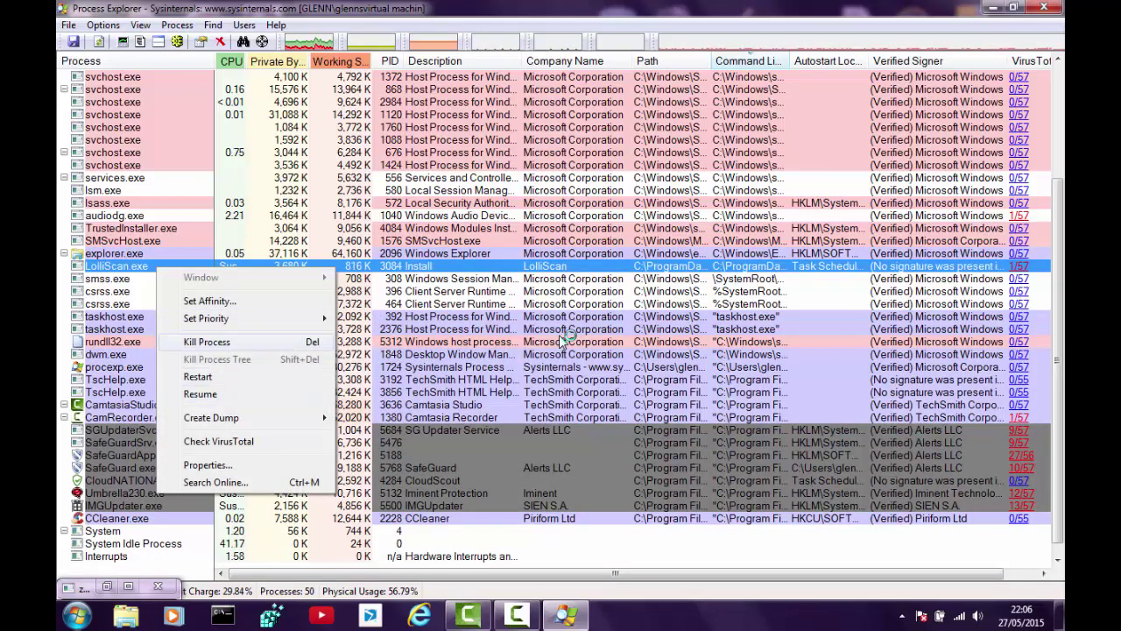
key(Return)
key(Return)
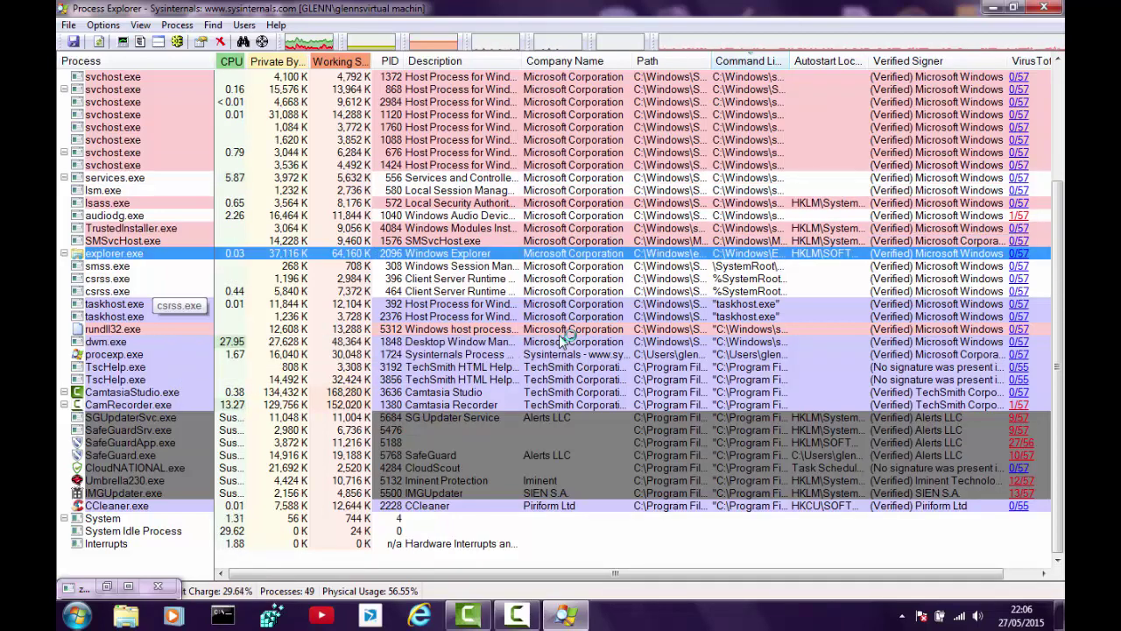
- Kill SGUpdaterSvc.exe, SafeGuardSrv.exe and SafeGuardApp.exe, confirming each termination
click(176, 418)
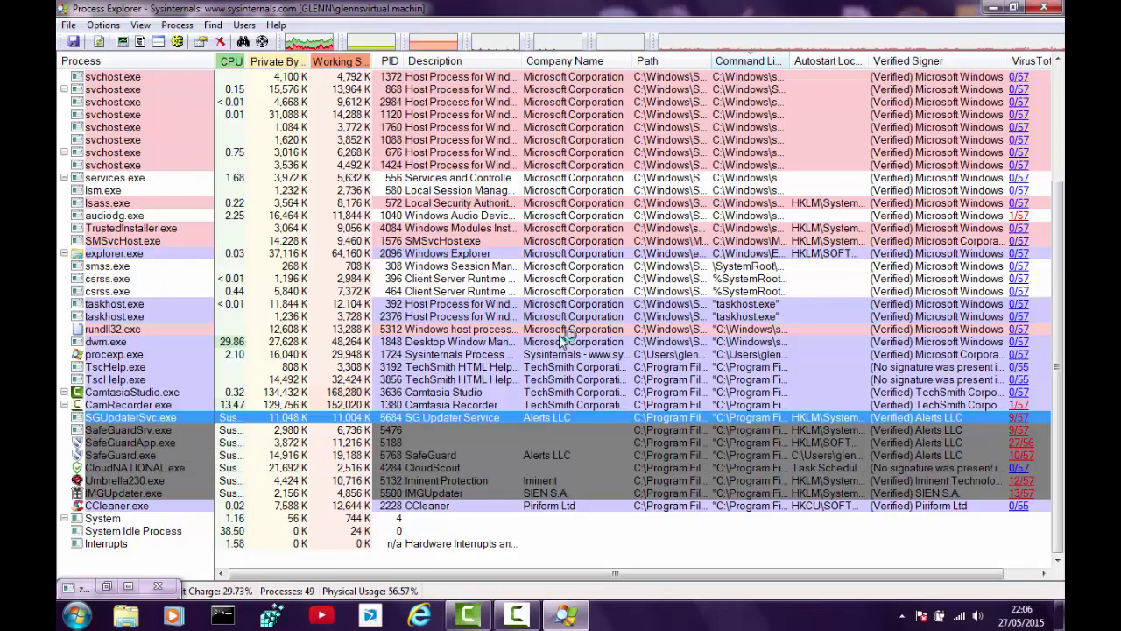
right_click(128, 418)
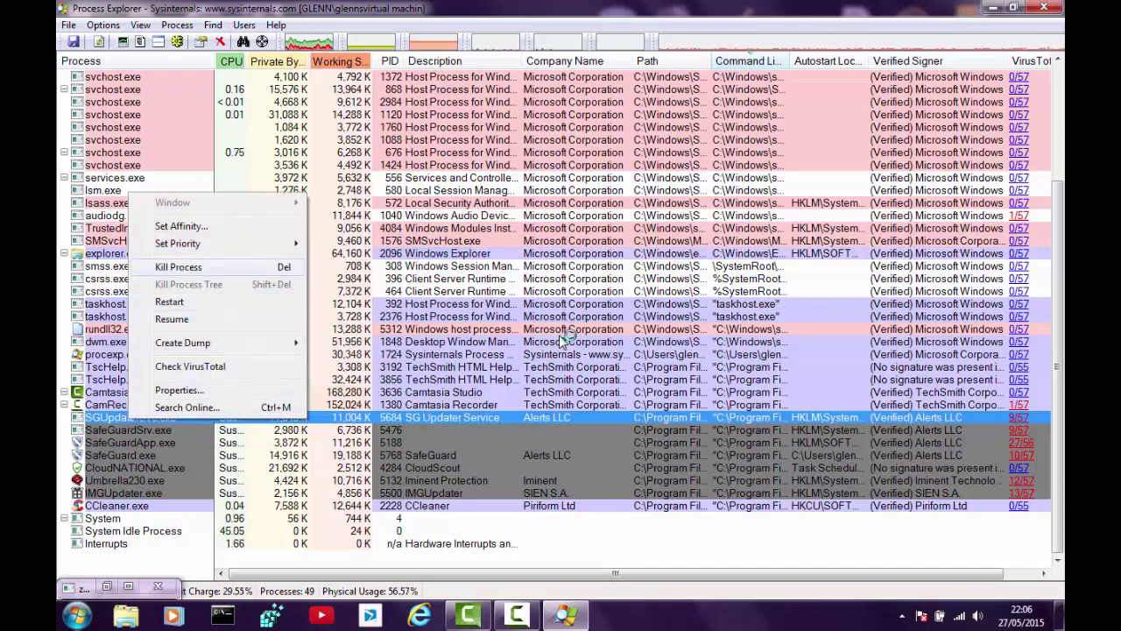
key(Return)
key(Return)
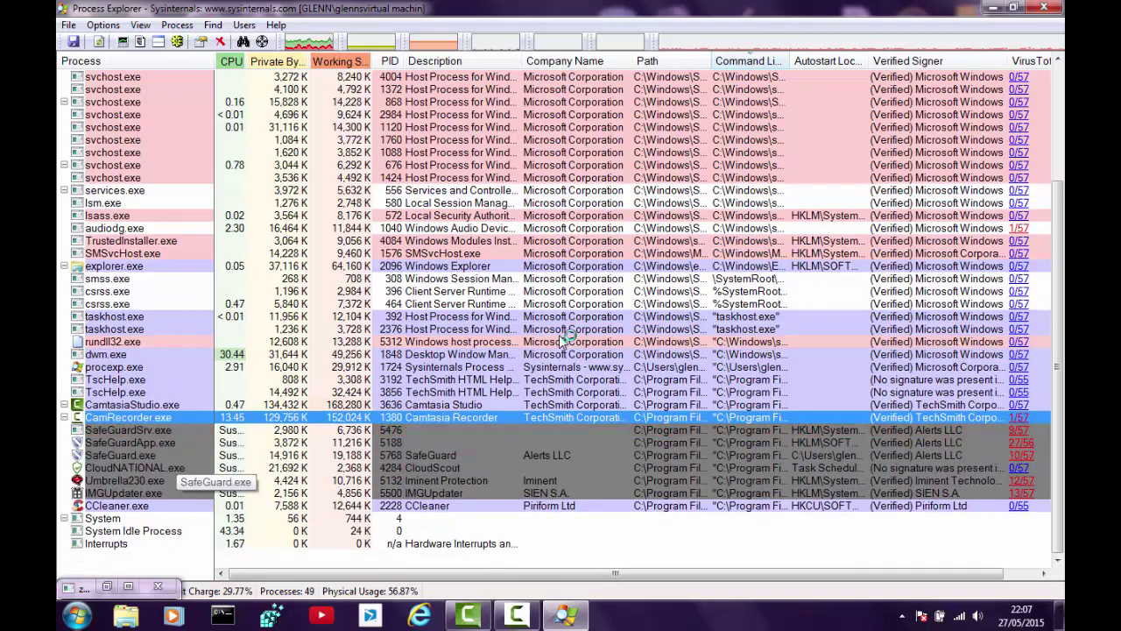
right_click(149, 430)
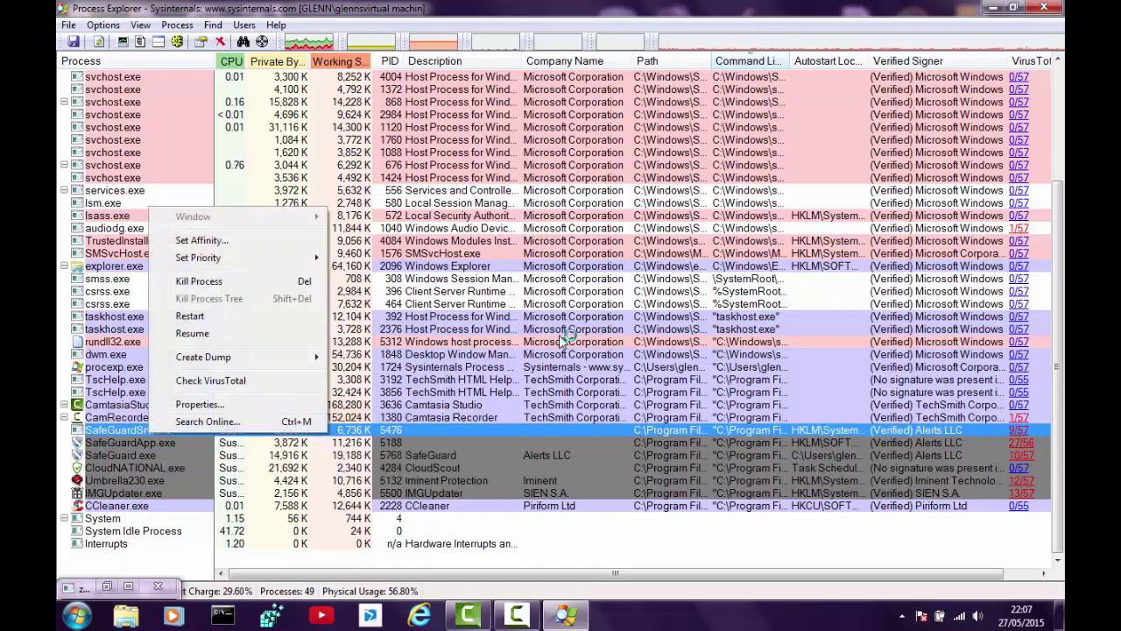
mouse_move(203, 356)
click(199, 280)
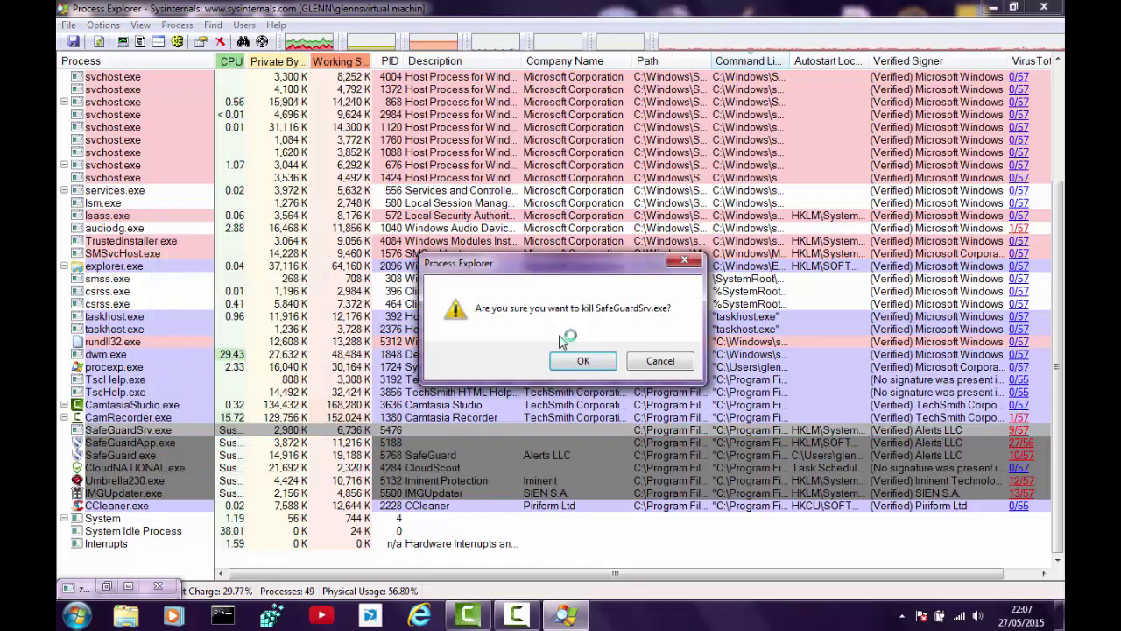
key(Return)
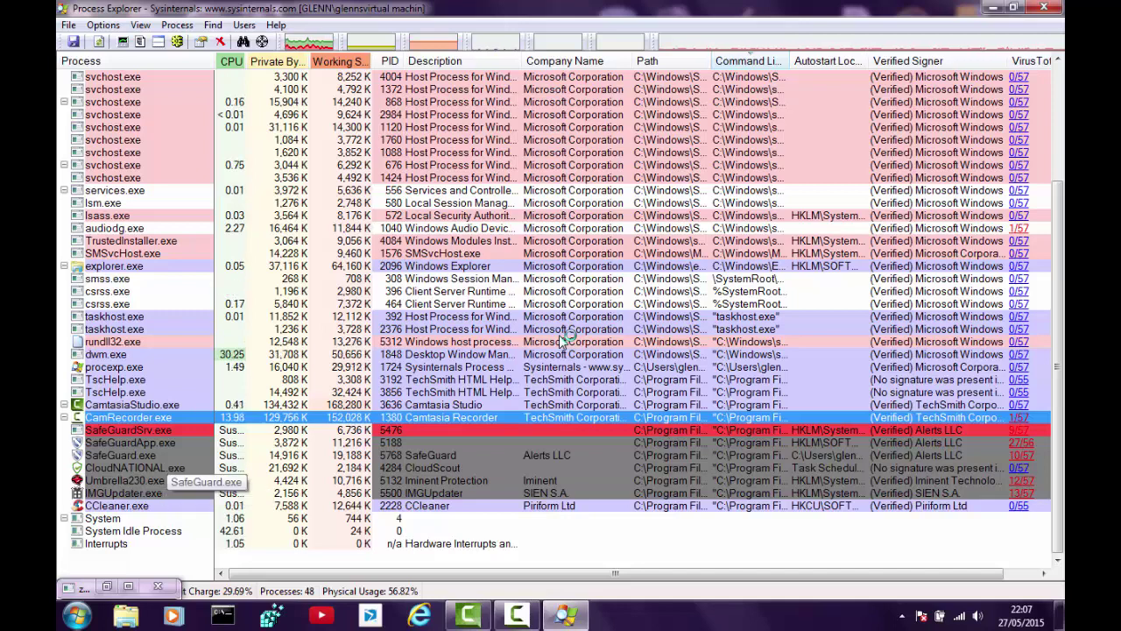
right_click(156, 442)
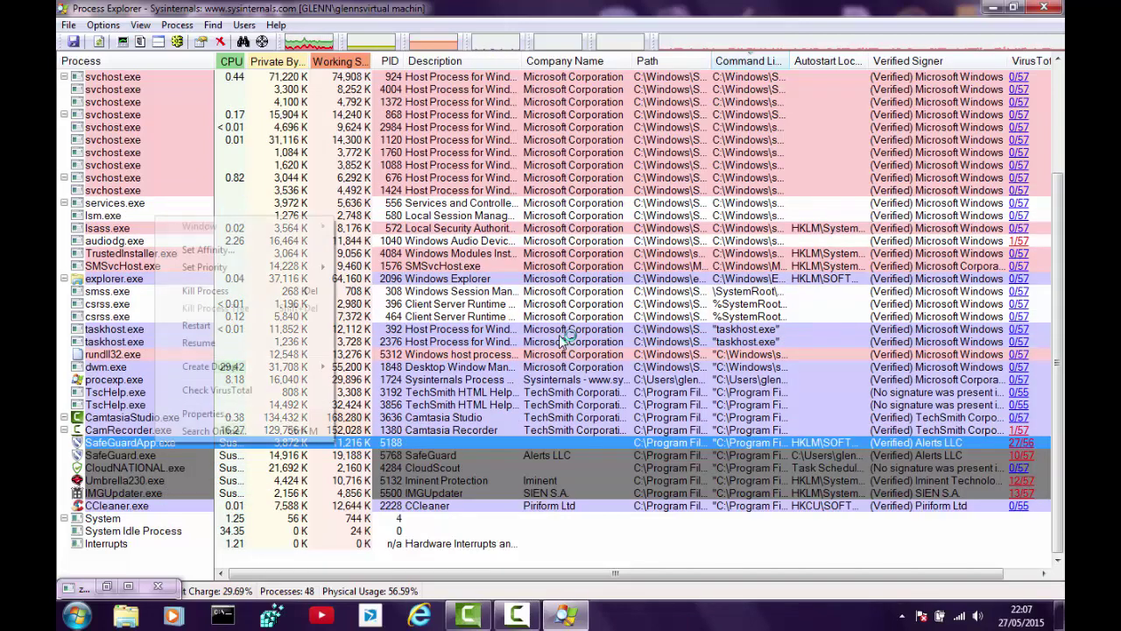
key(Down)
key(Down)
key(Down)
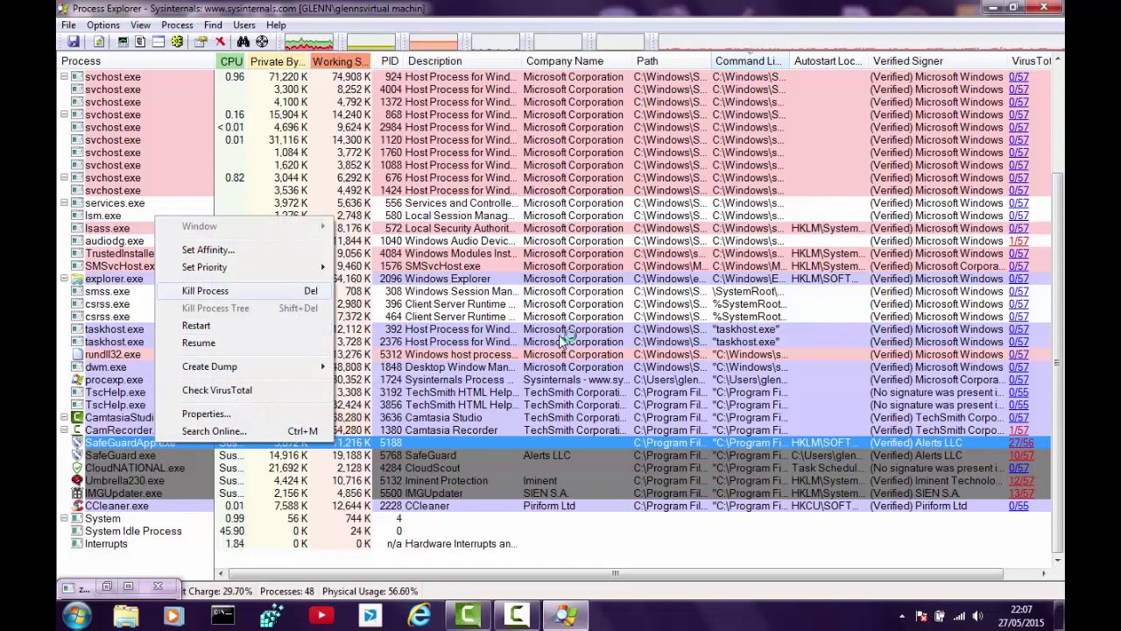
key(Return)
key(Return)
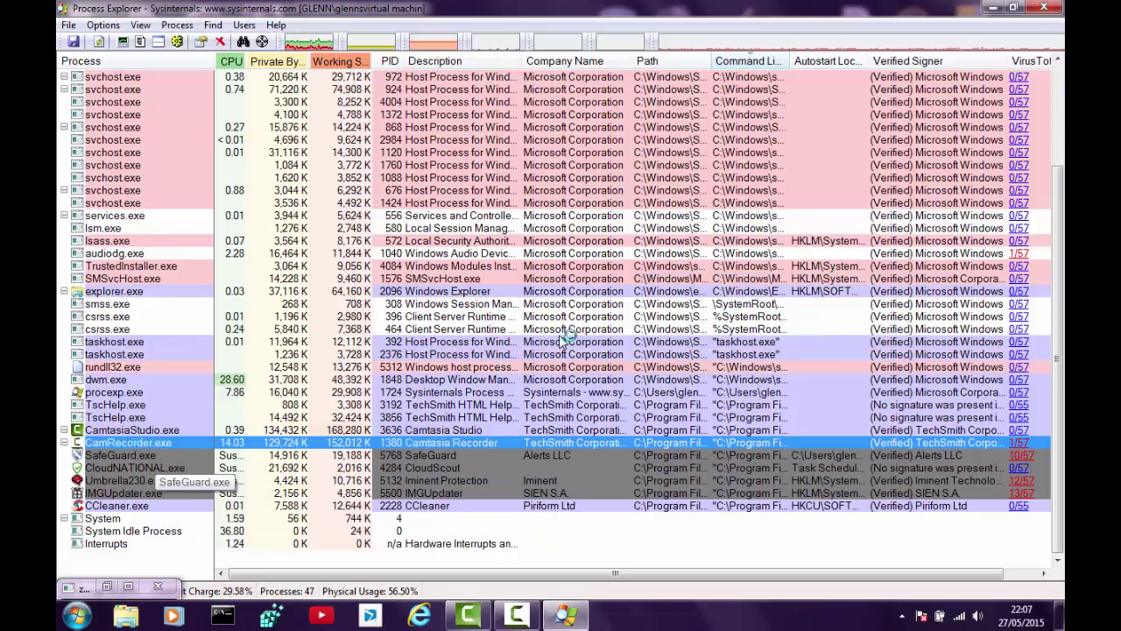
- Kill the SafeGuard.exe and CloudNATIONAL.exe processes
right_click(145, 456)
mouse_move(198, 380)
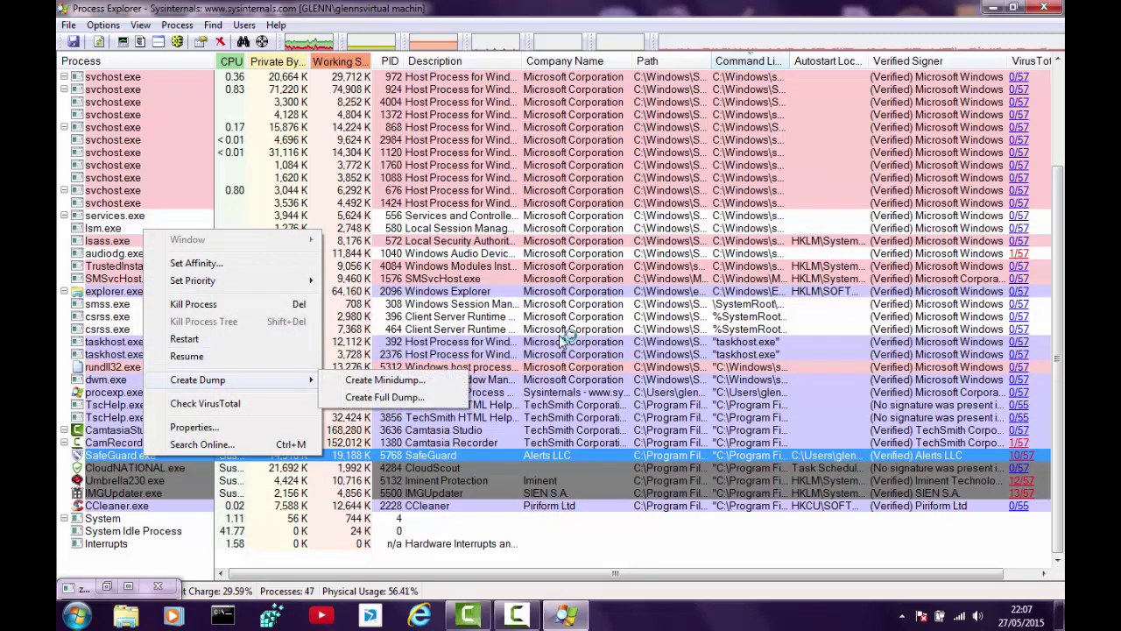
key(Up)
key(Up)
key(Up)
key(Up)
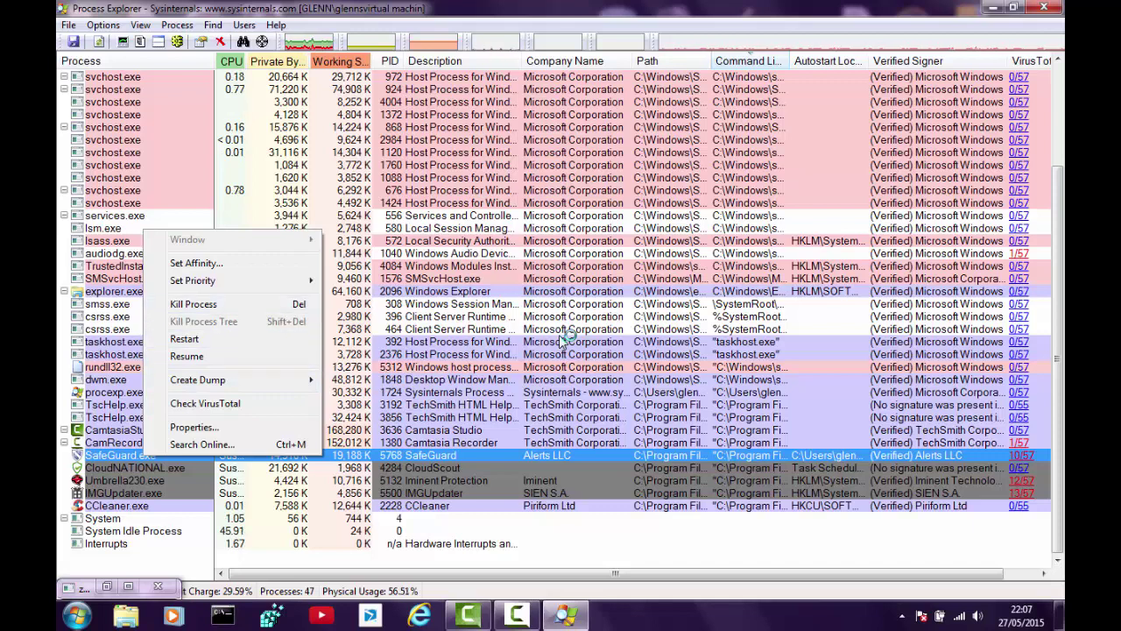
key(Return)
key(Return)
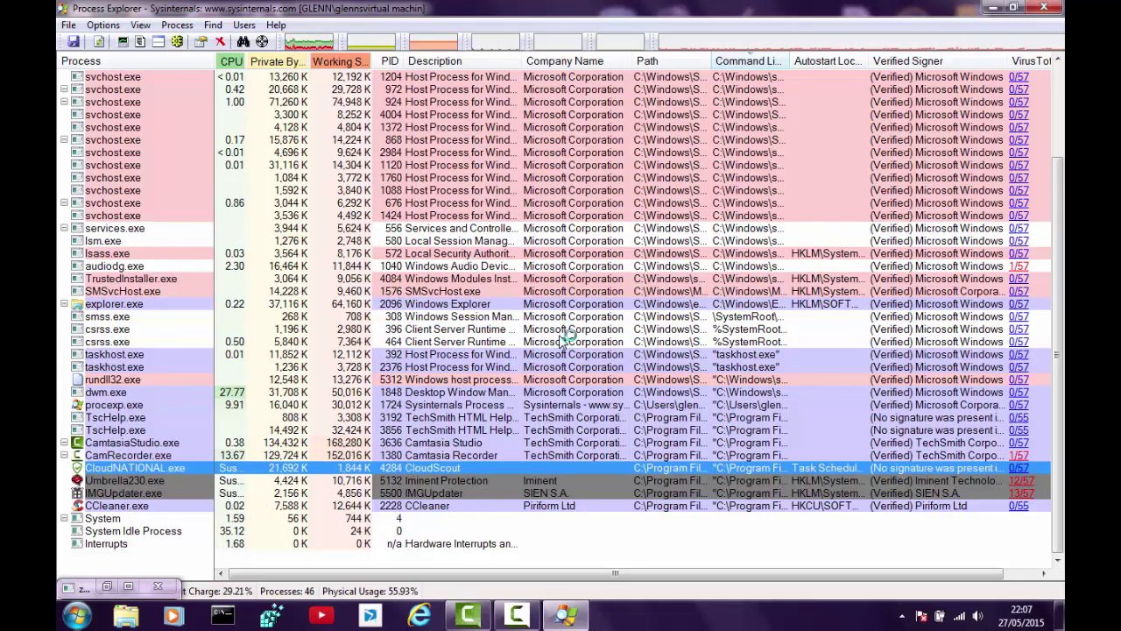
key(Menu)
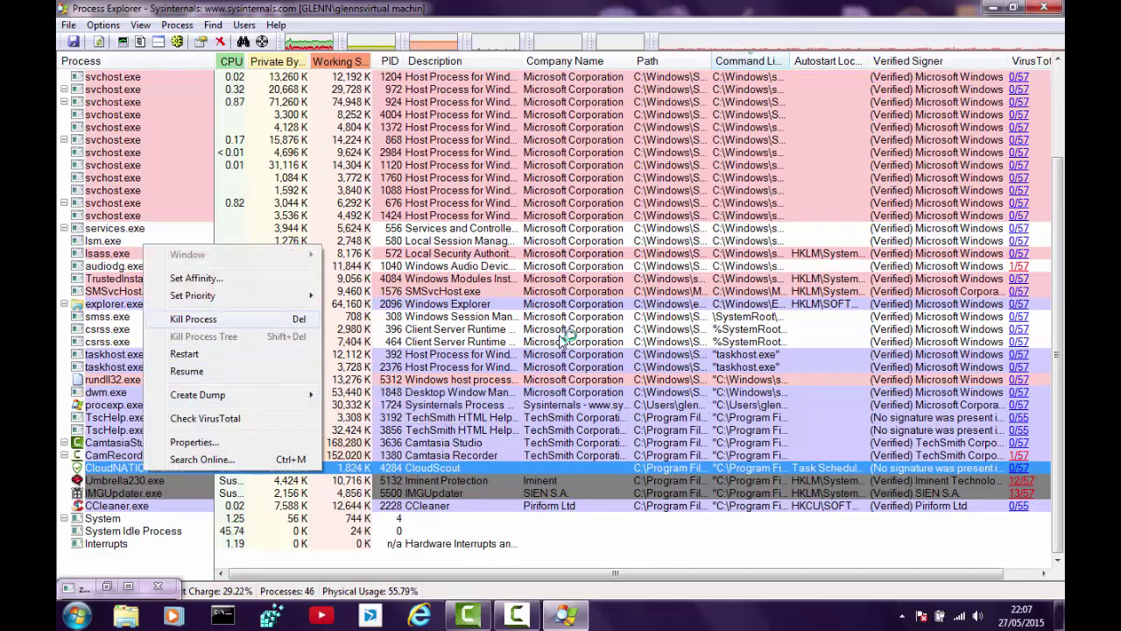
key(k)
key(Return)
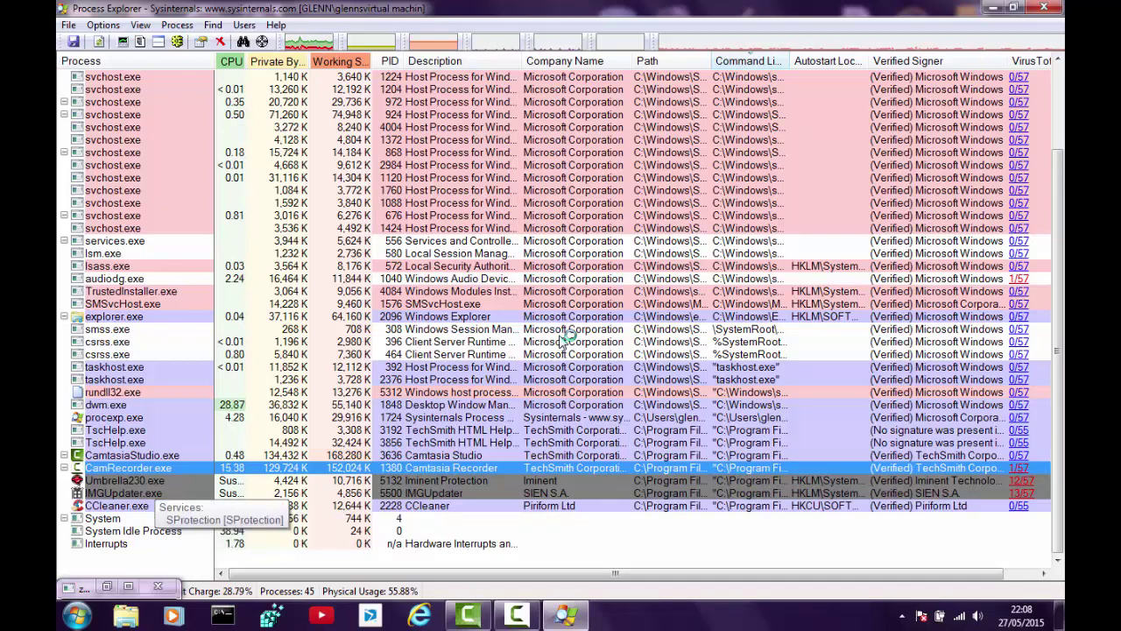
- Kill the Umbrella230.exe and IMGUpdater.exe processes
right_click(166, 480)
key(Up)
key(Up)
key(Up)
key(Up)
key(Up)
key(Up)
key(Up)
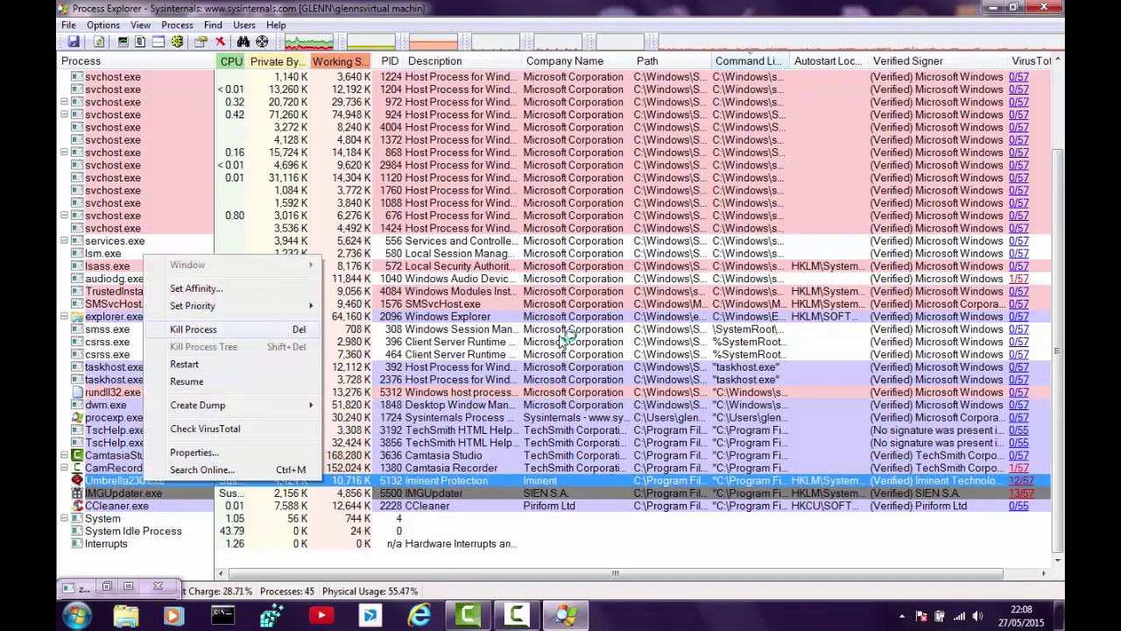
key(Return)
key(Return)
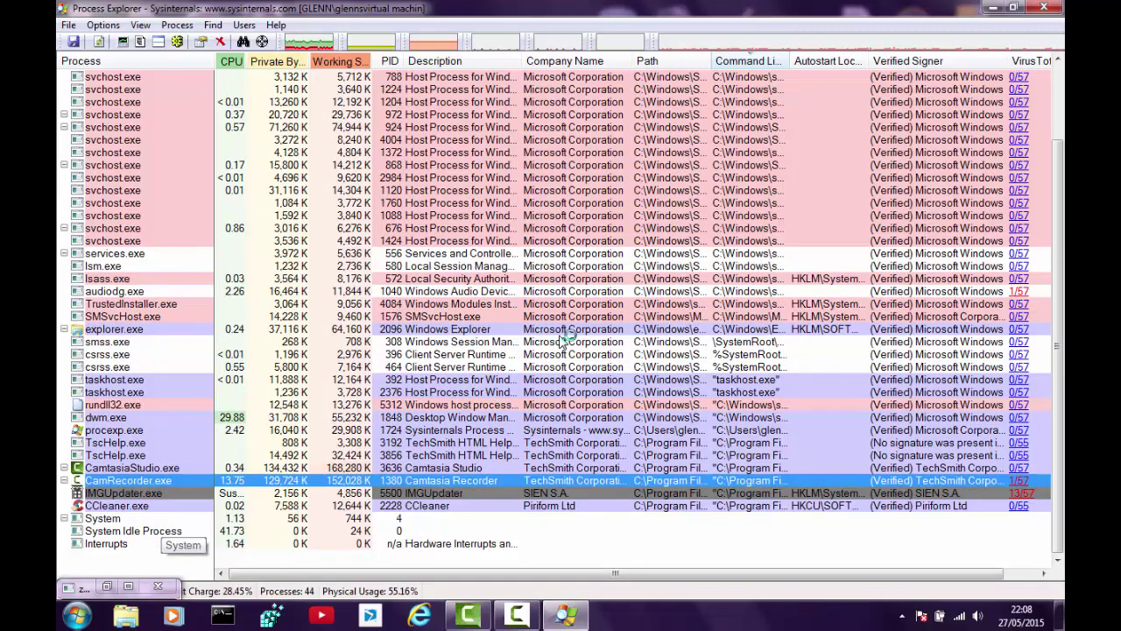
right_click(155, 492)
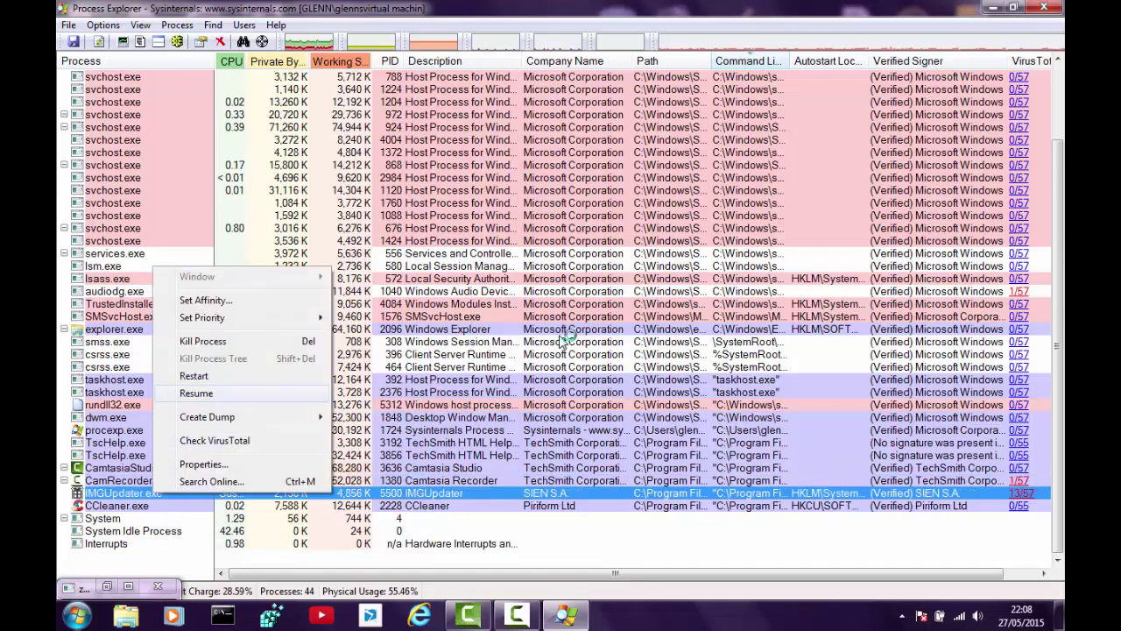
key(Return)
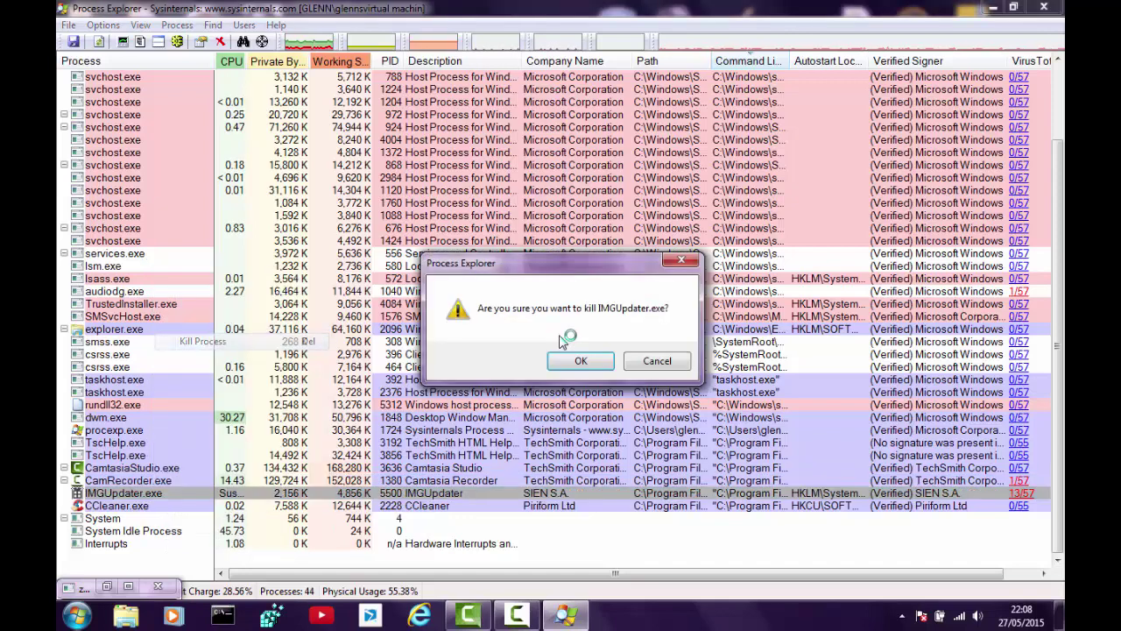
key(Return)
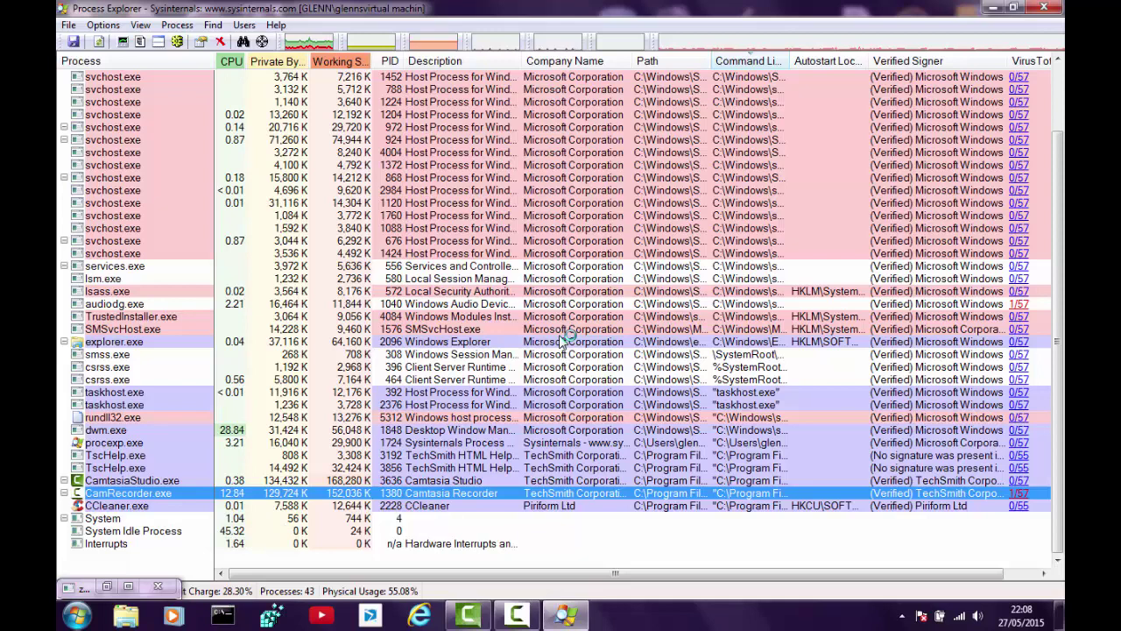
- Check the remaining 42 processes and close Process Explorer
scroll(565, 338, up, 2)
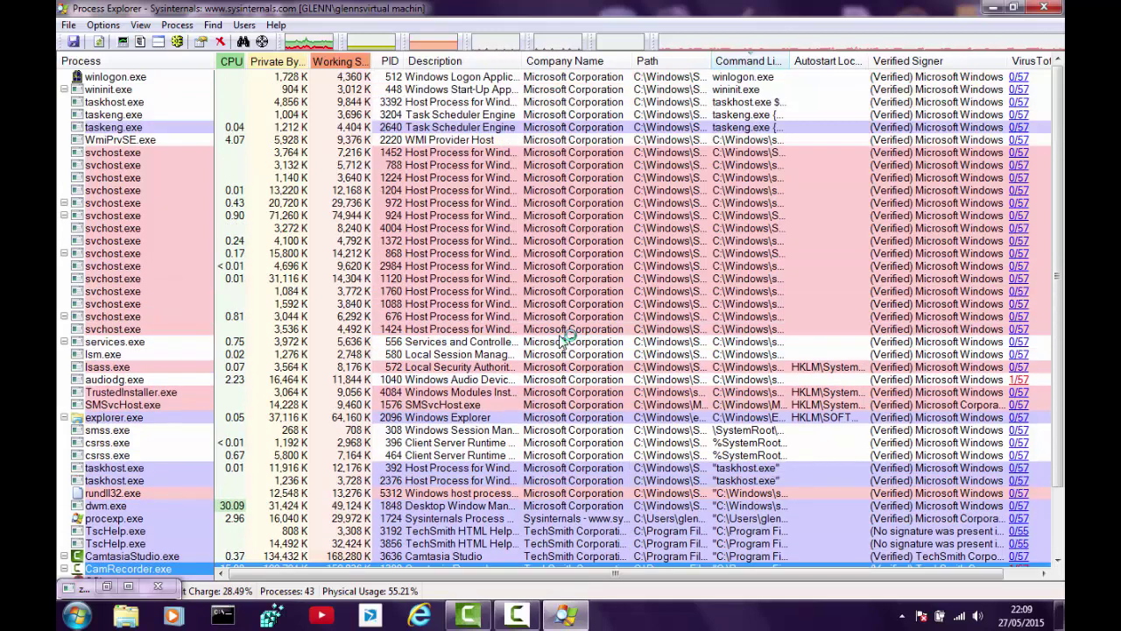
scroll(565, 338, down, 2)
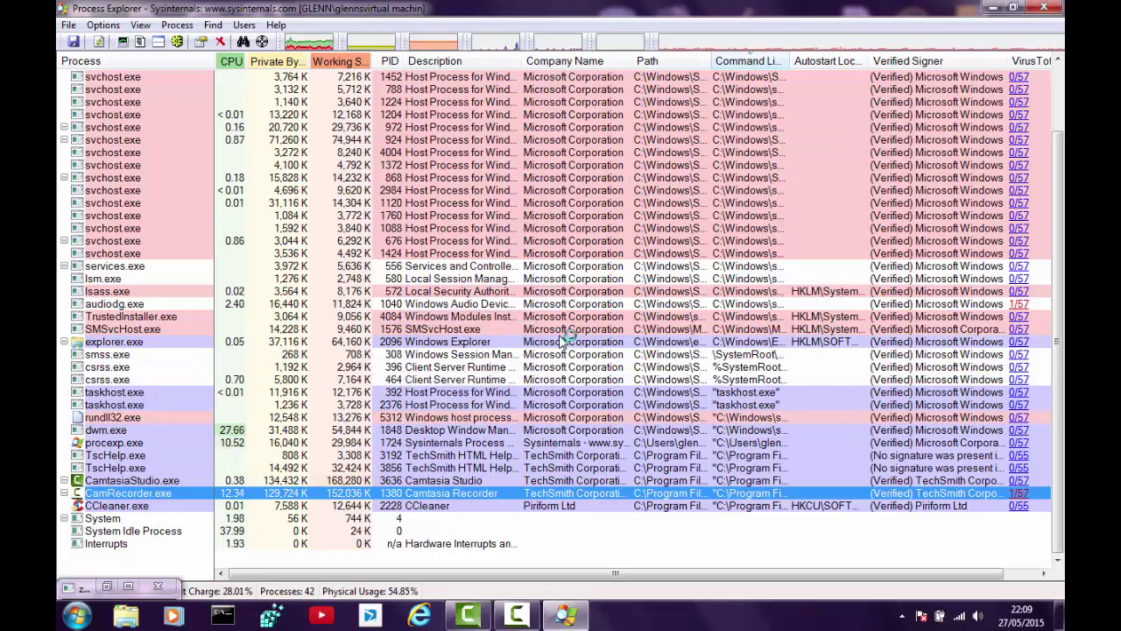
scroll(564, 340, up, 2)
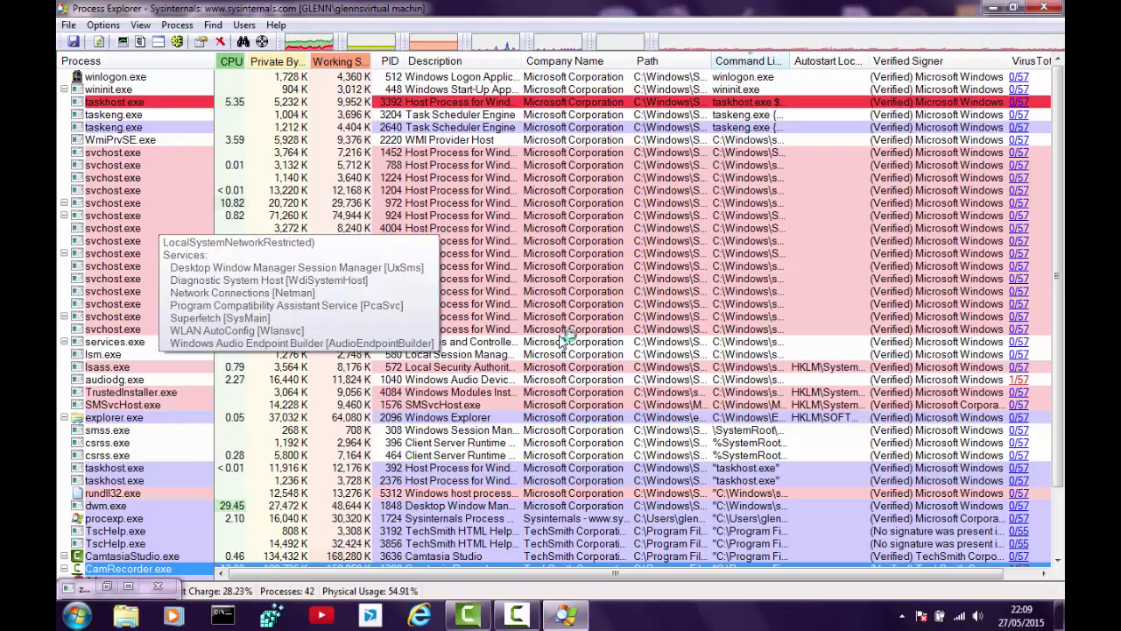
scroll(563, 340, down, 2)
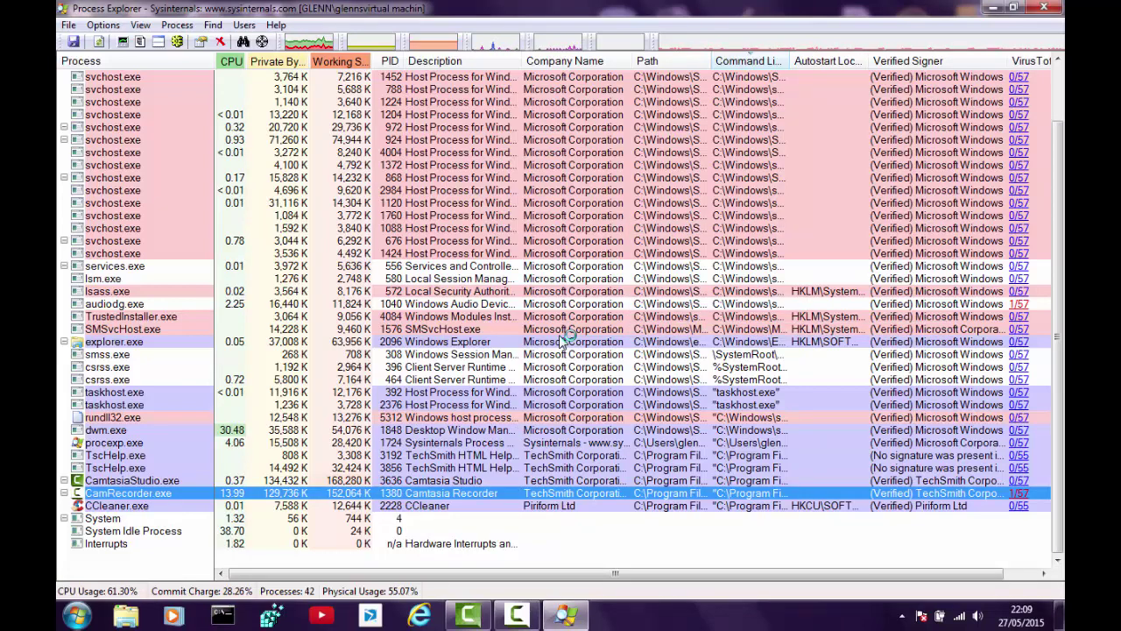
key(alt+F4)
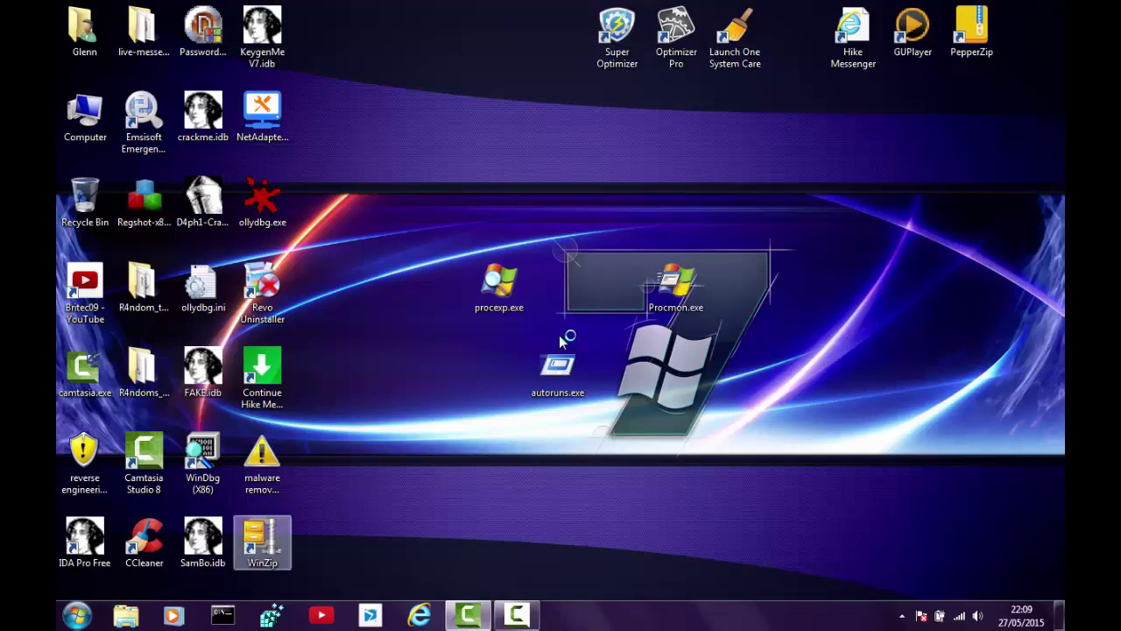
- Browse from Start > Computer to Local Disk (C:) and into C:\Program Files
key(super)
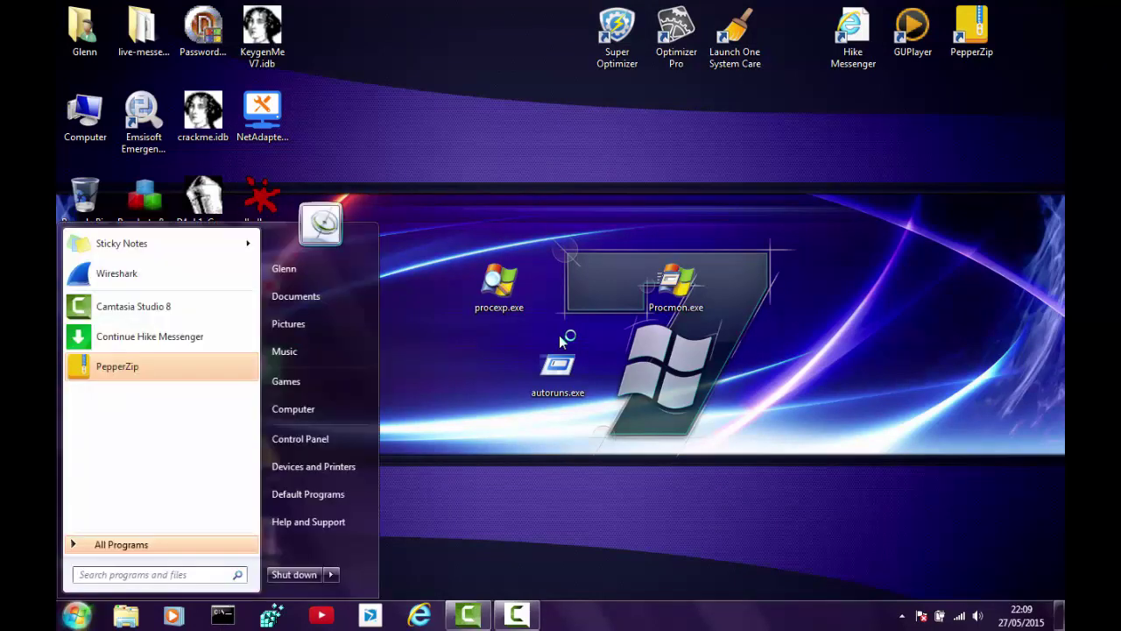
key(Right)
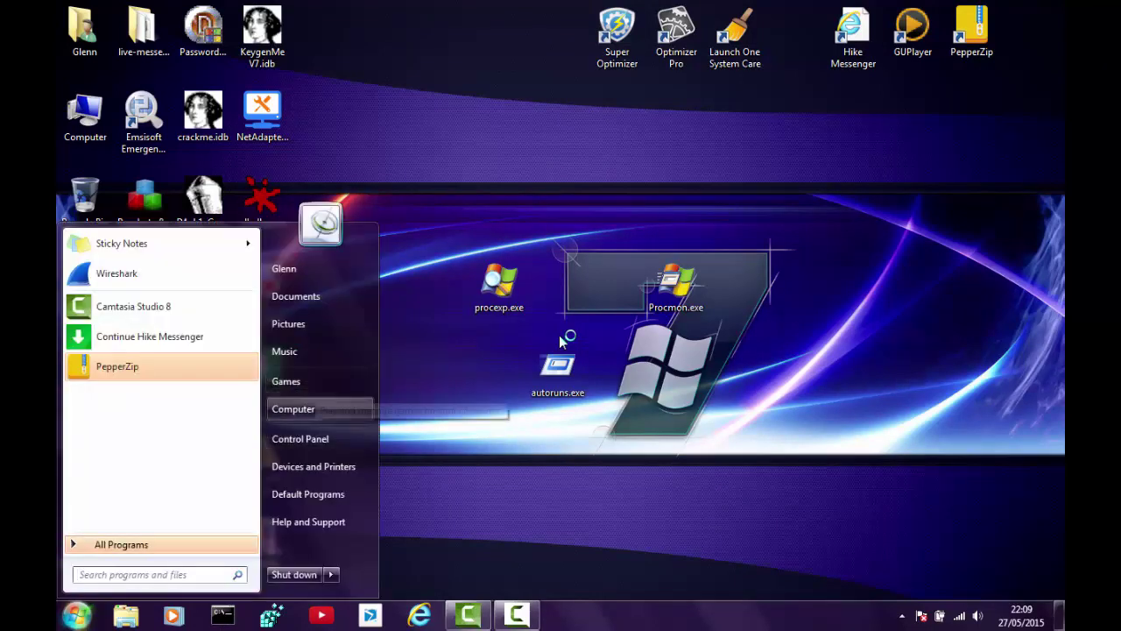
key(Return)
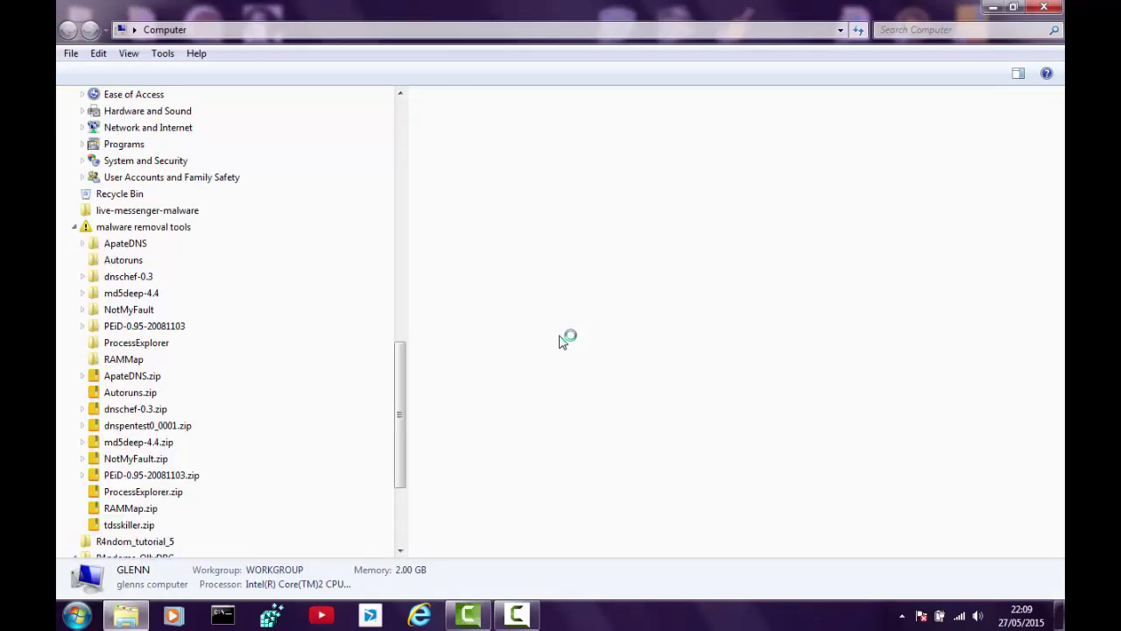
key(Down)
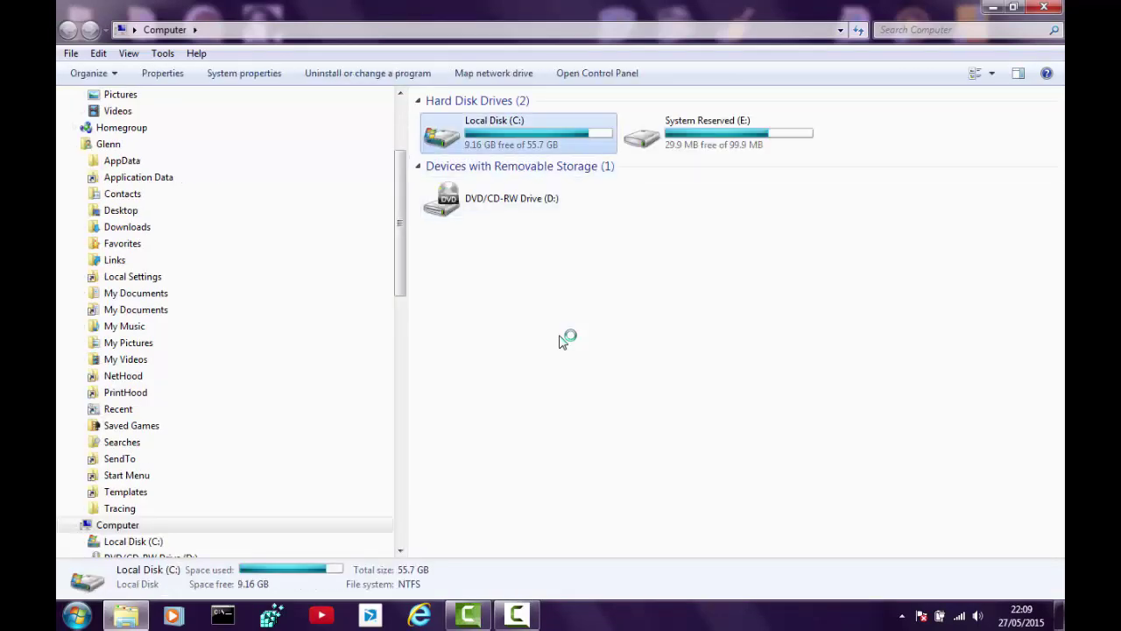
key(Return)
scroll(562, 341, down, 3)
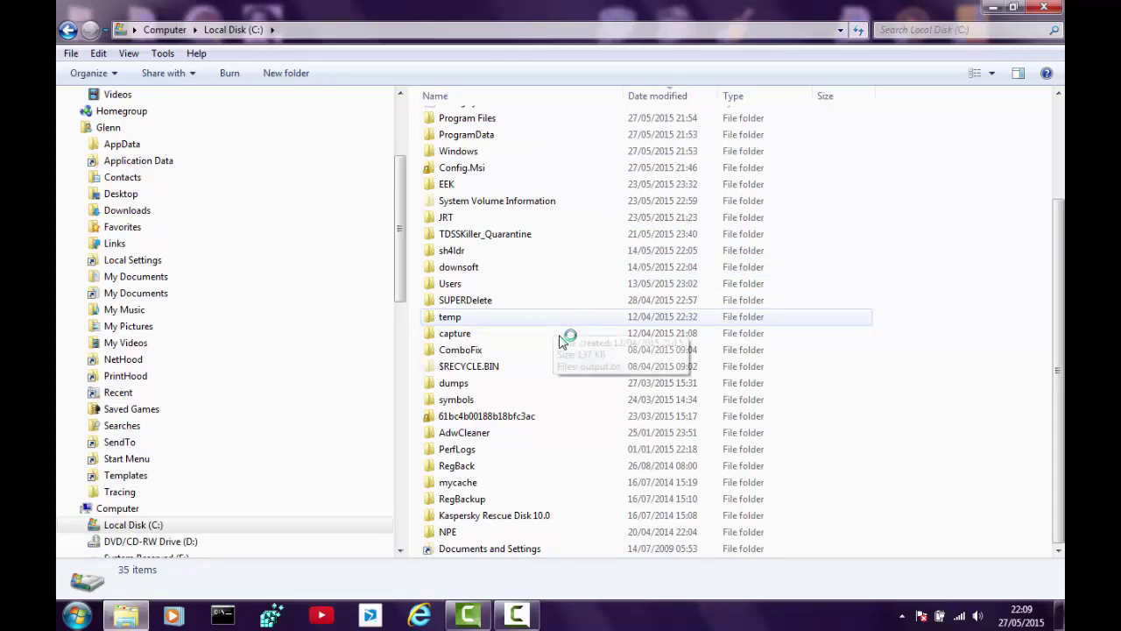
scroll(562, 341, up, 3)
text(prog)
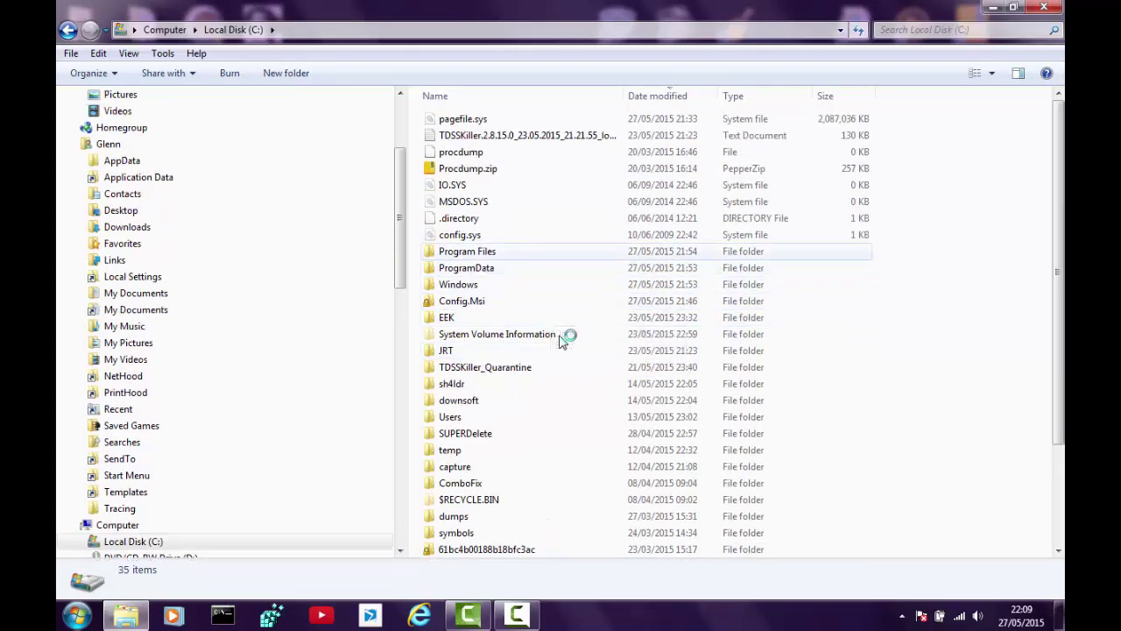
key(Return)
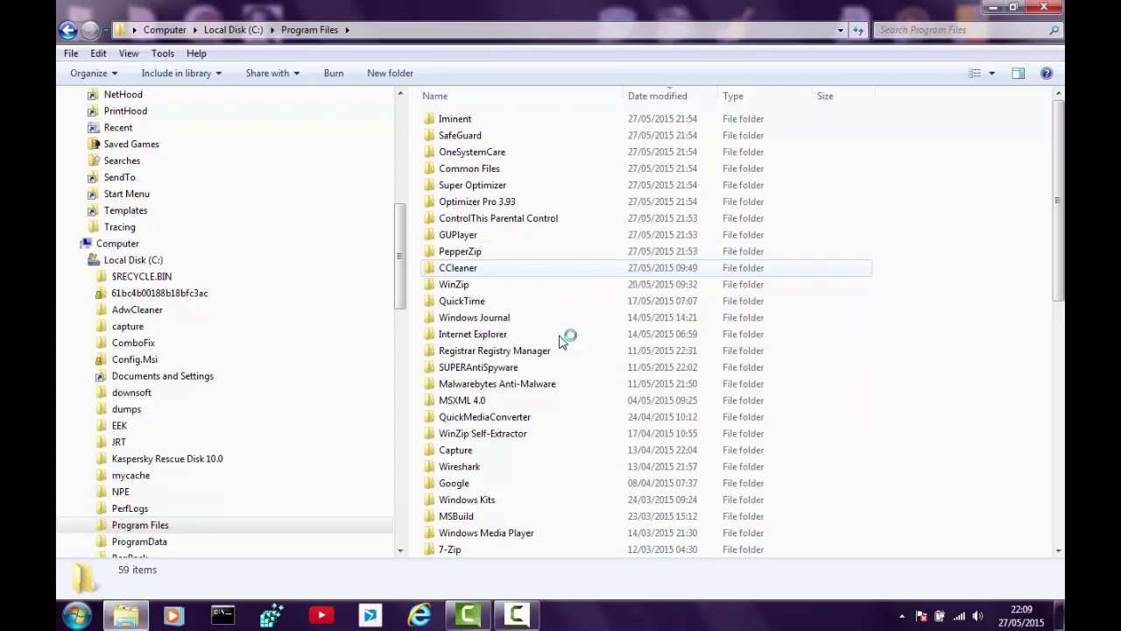
scroll(564, 341, down, 3)
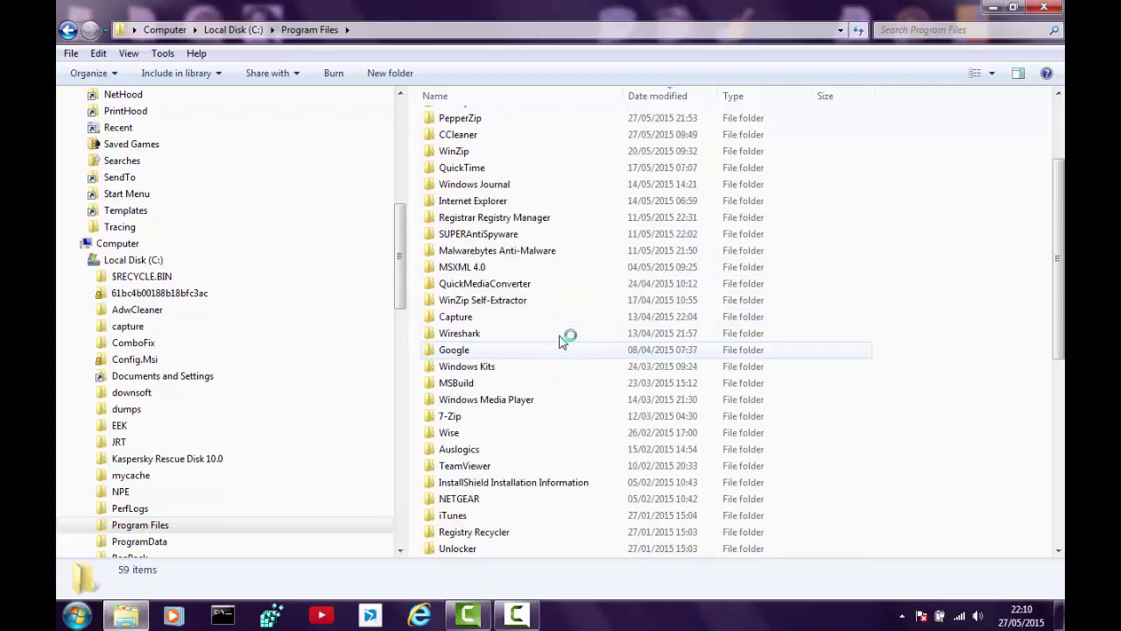
scroll(564, 341, down, 8)
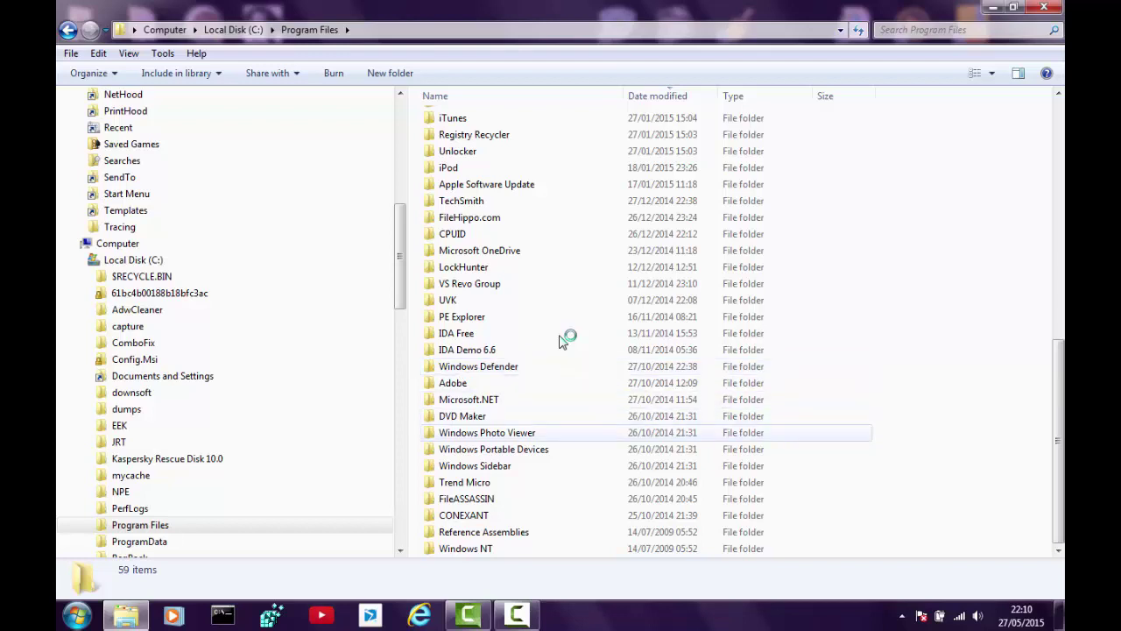
scroll(563, 341, up, 11)
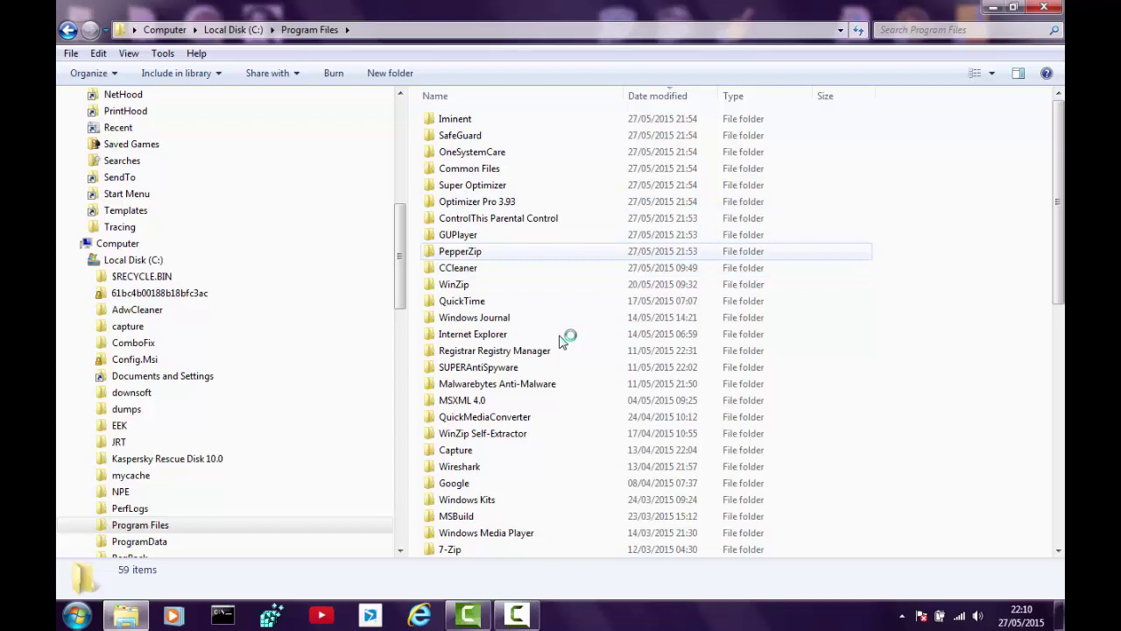
- Try deleting PepperZip to the Recycle Bin and dismiss the folder-in-use error
right_click(482, 249)
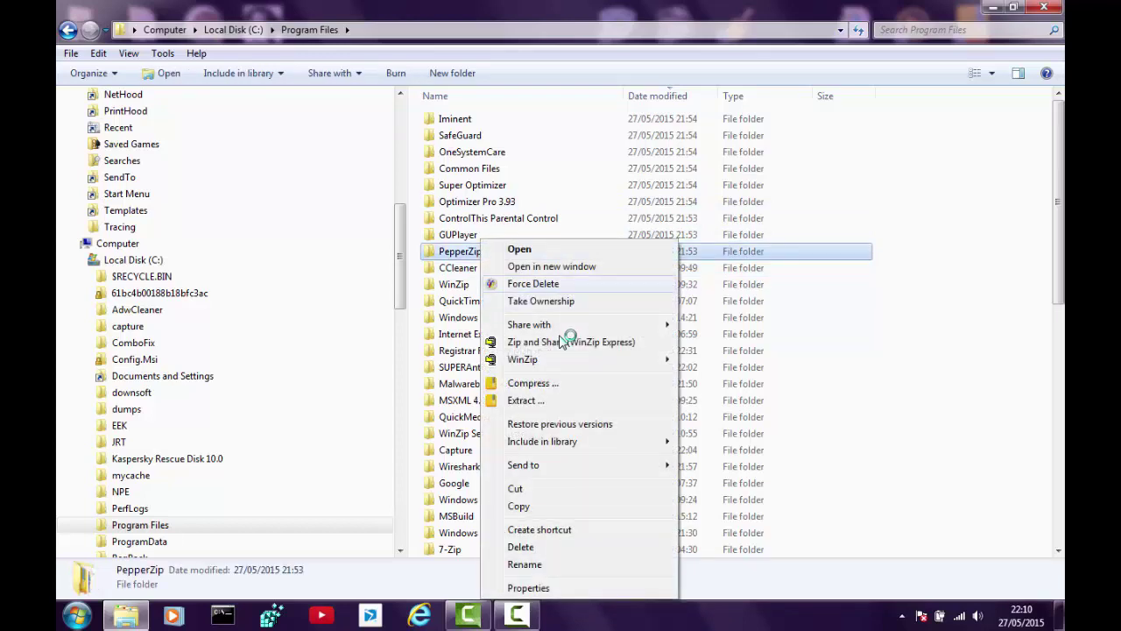
click(520, 547)
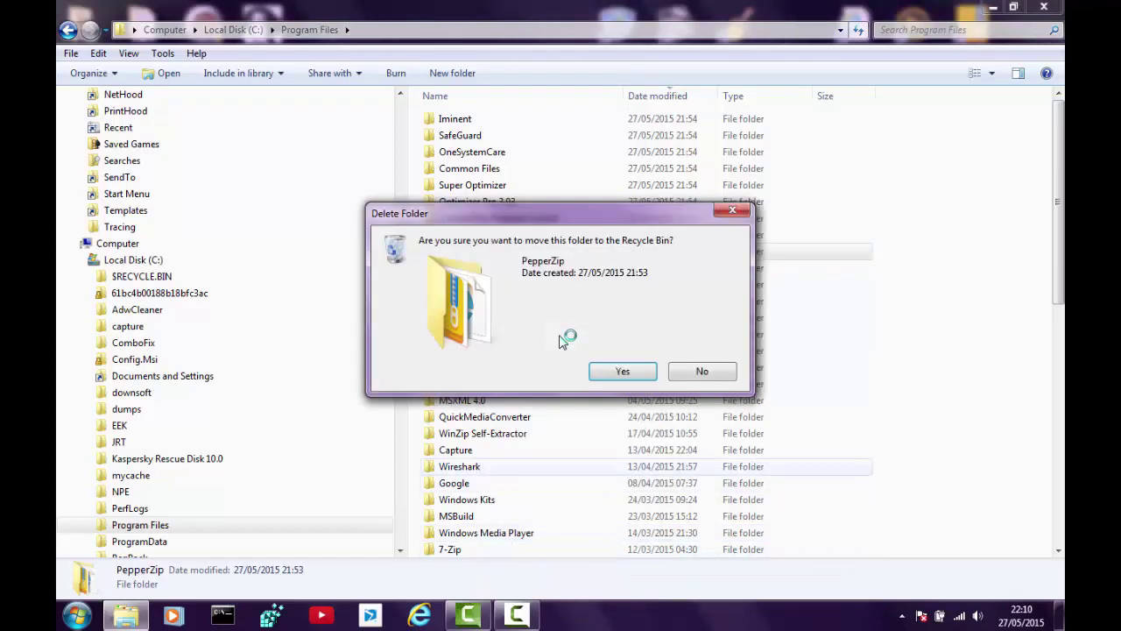
key(Return)
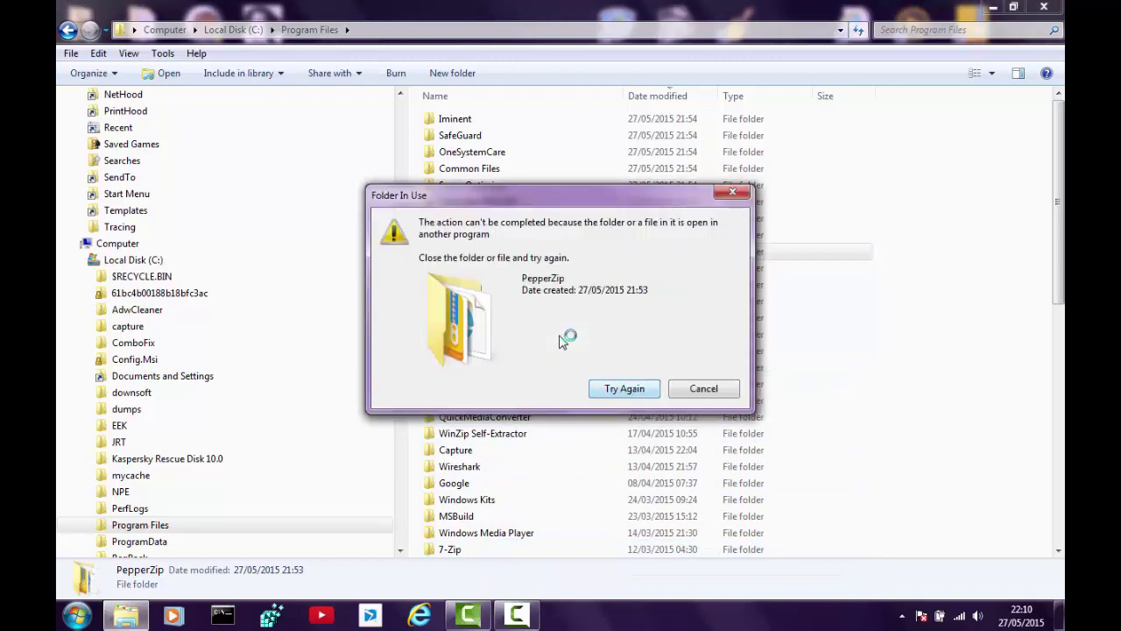
key(Escape)
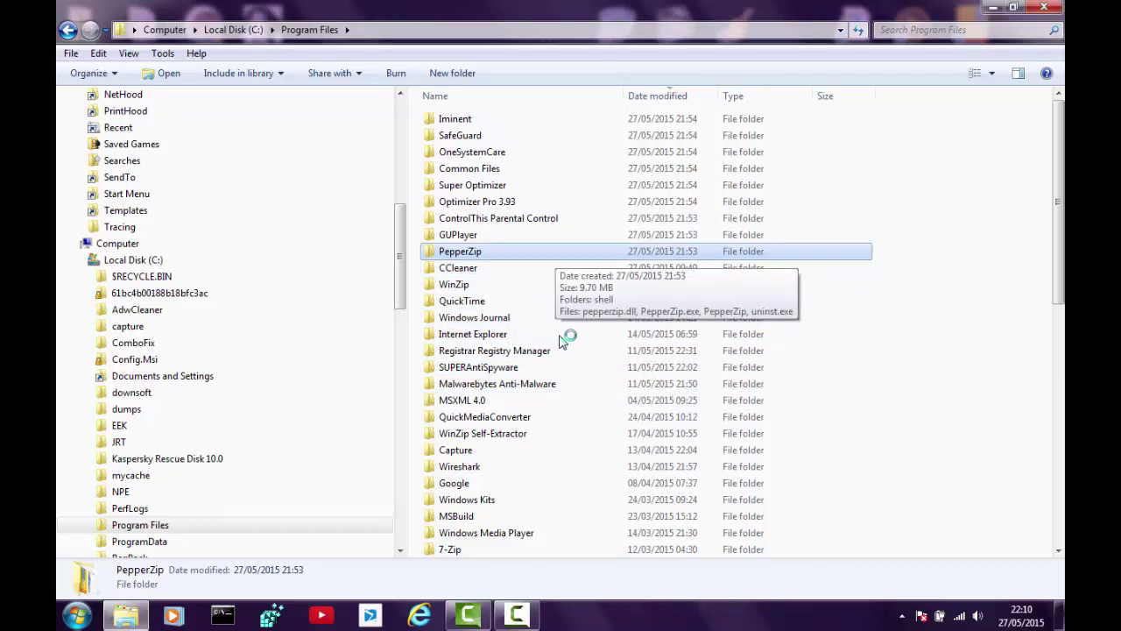
- Force delete PepperZip, choosing to reboot later so it's removed at restart
right_click(564, 340)
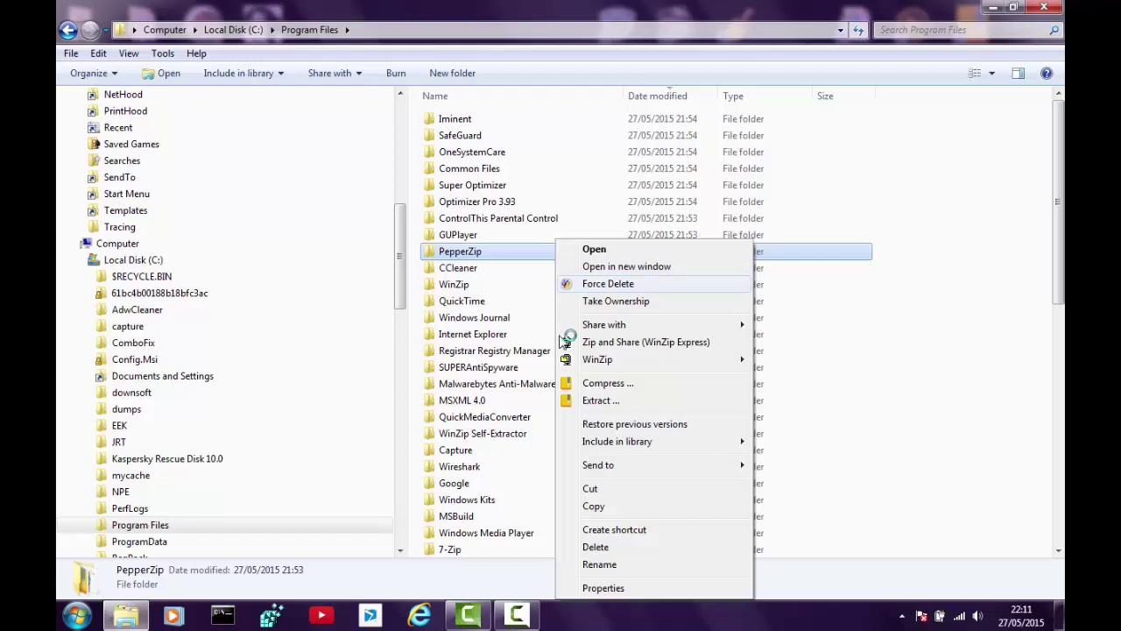
key(Return)
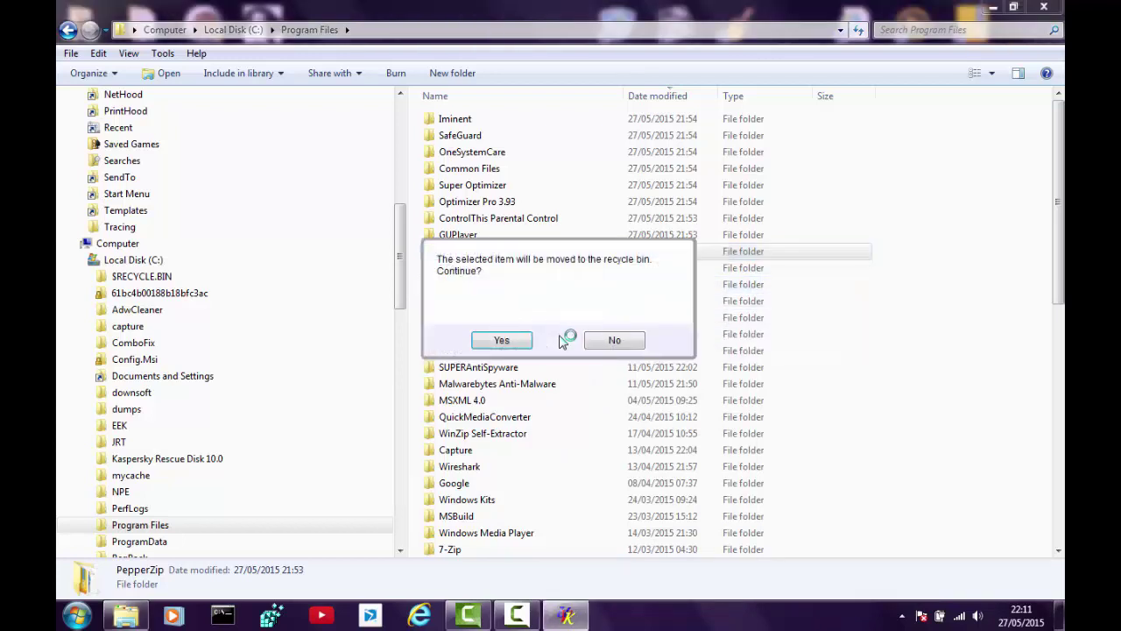
key(Return)
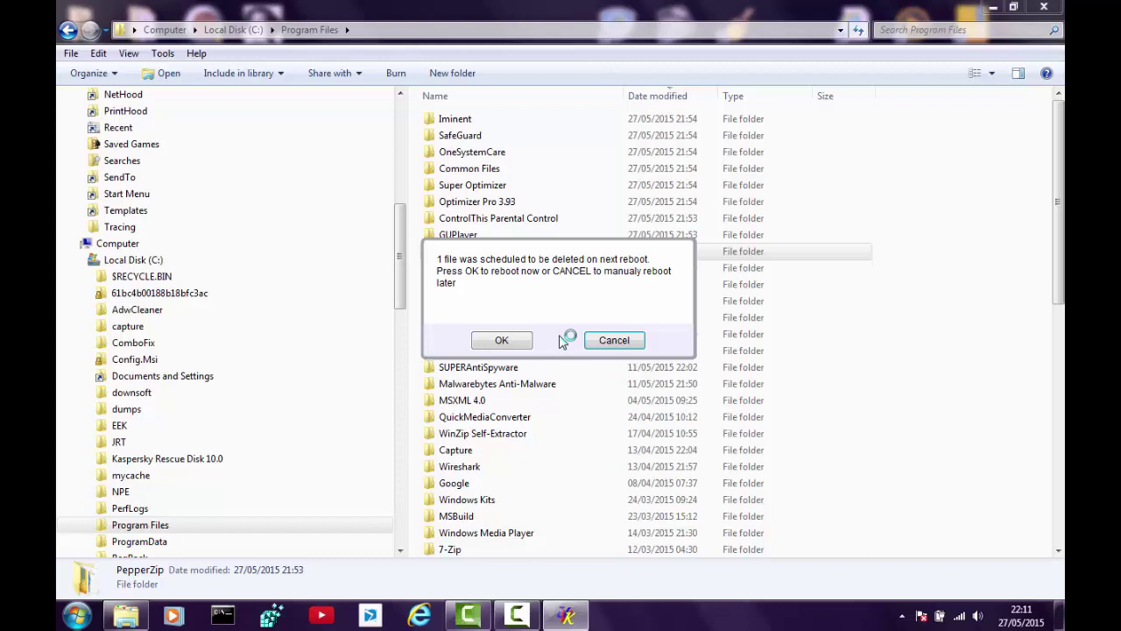
key(Return)
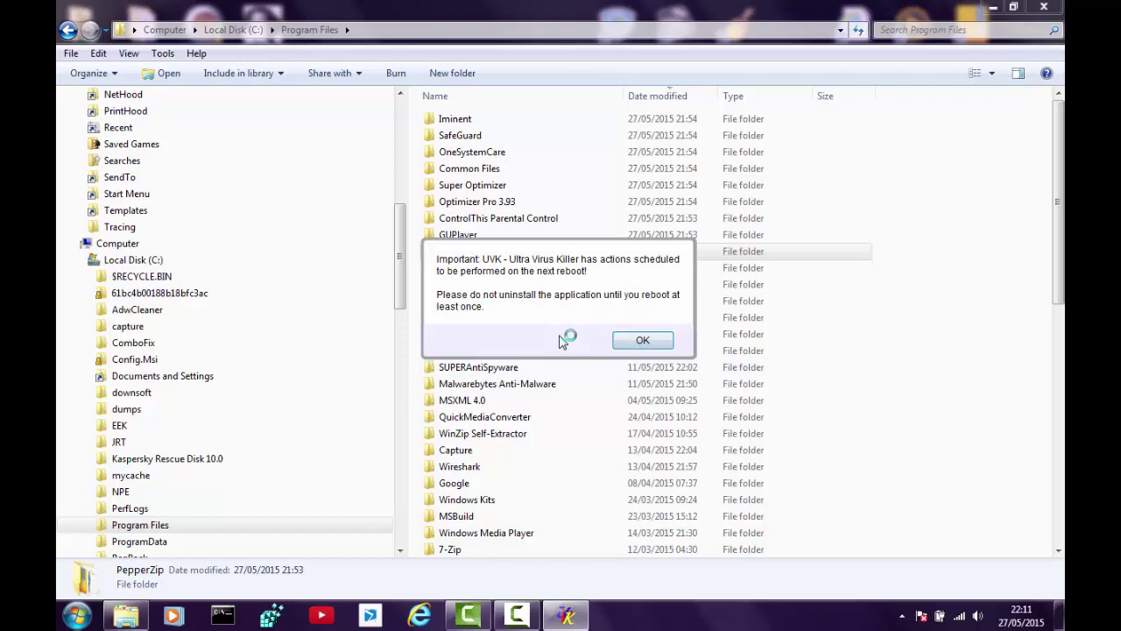
key(Return)
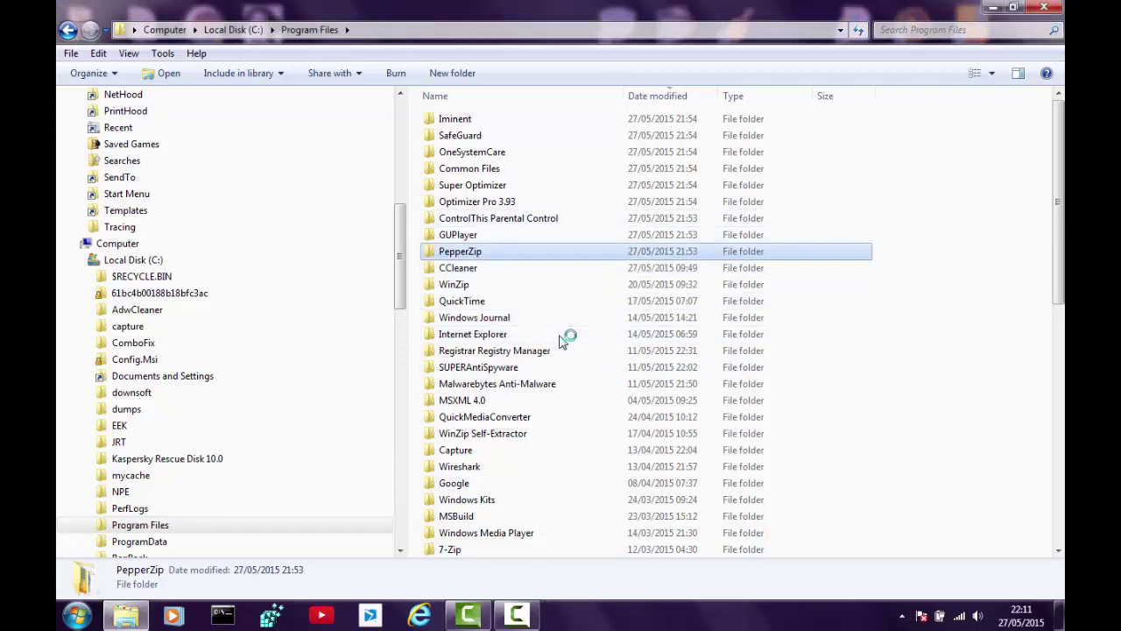
- Force delete the GUPlayer folder, deferring removal to the next reboot
key(Up)
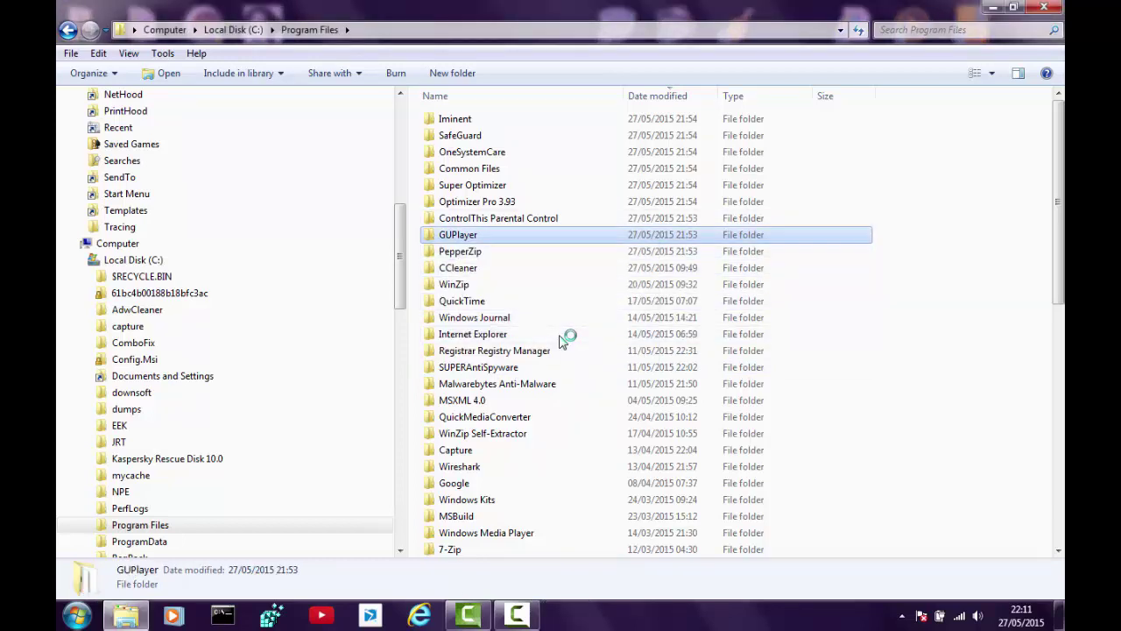
key(shift+F10)
key(Return)
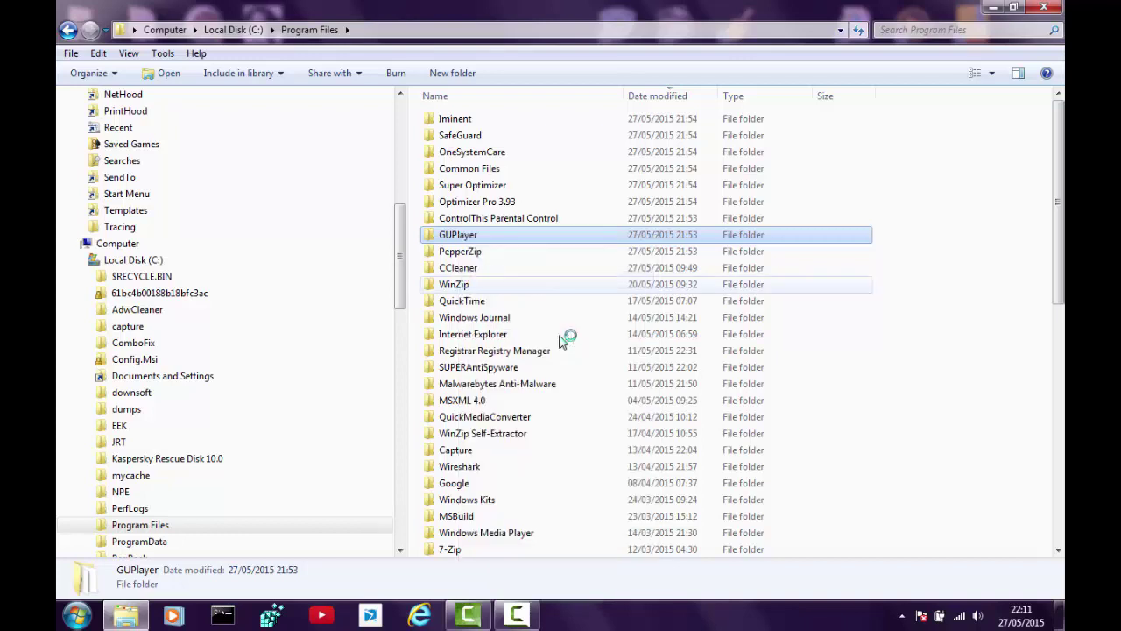
key(Return)
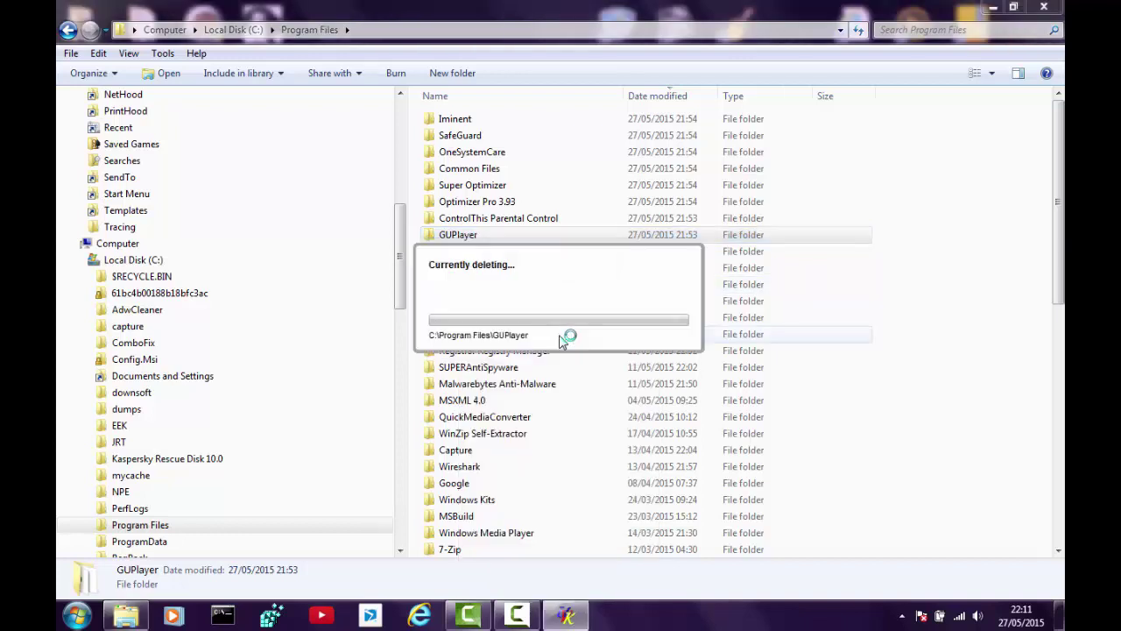
key(Return)
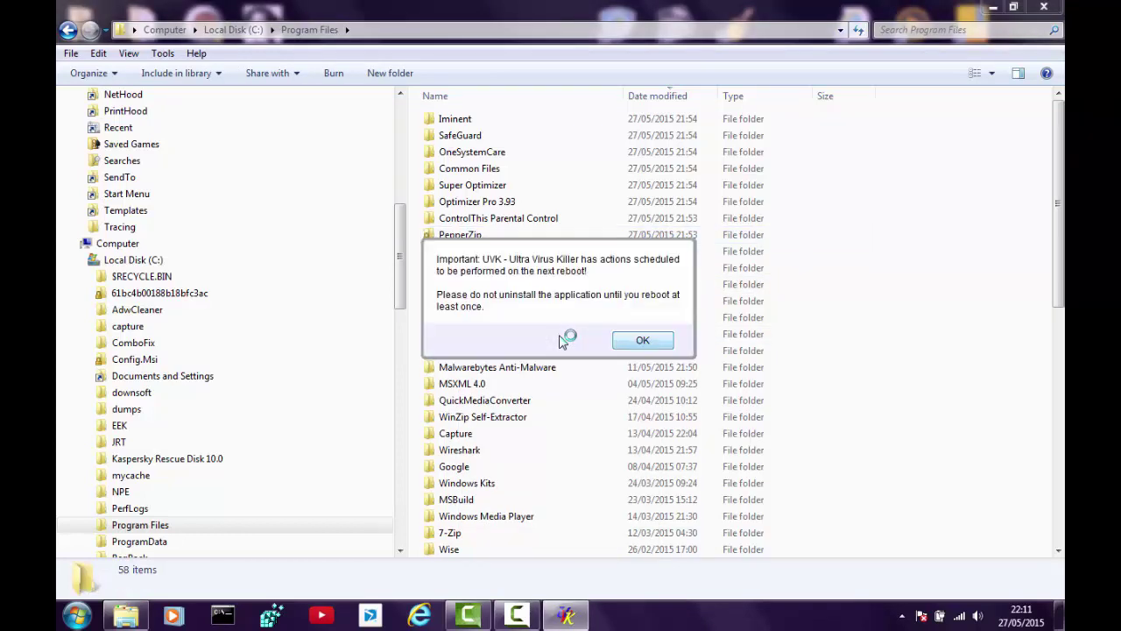
key(Return)
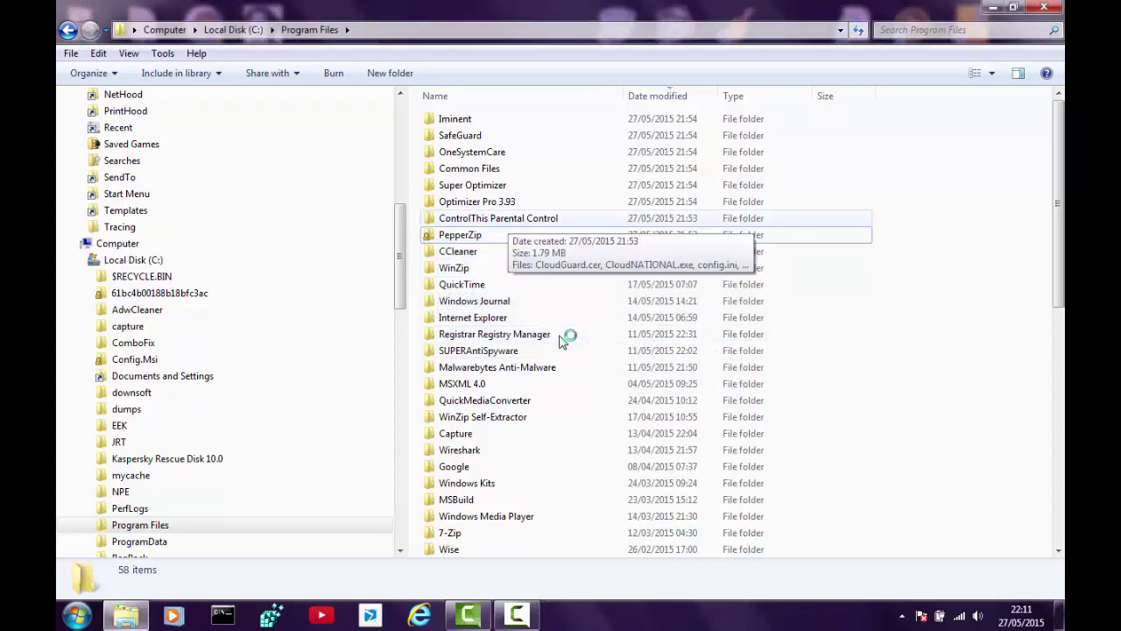
- Delete the ControlThis Parental Control folder to the Recycle Bin
key(Up)
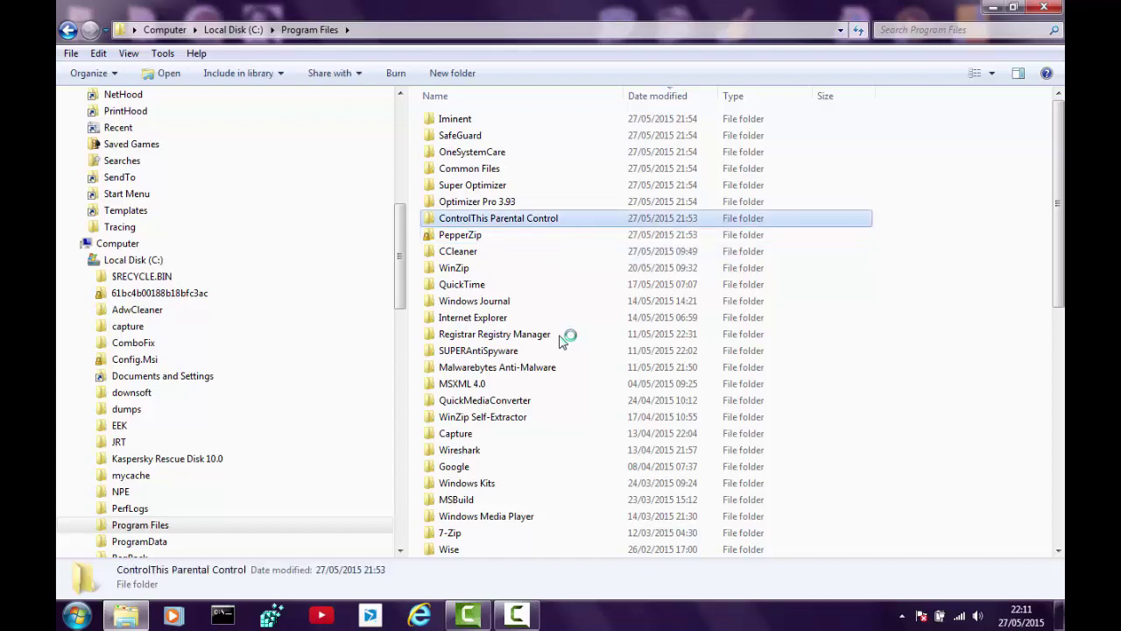
key(shift+F10)
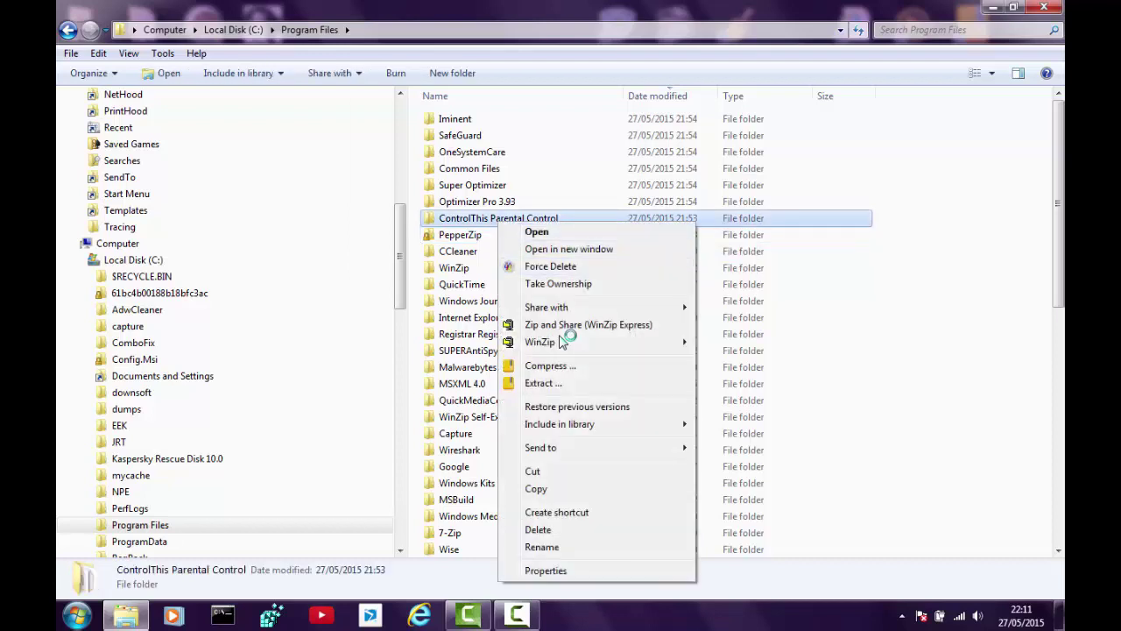
key(Return)
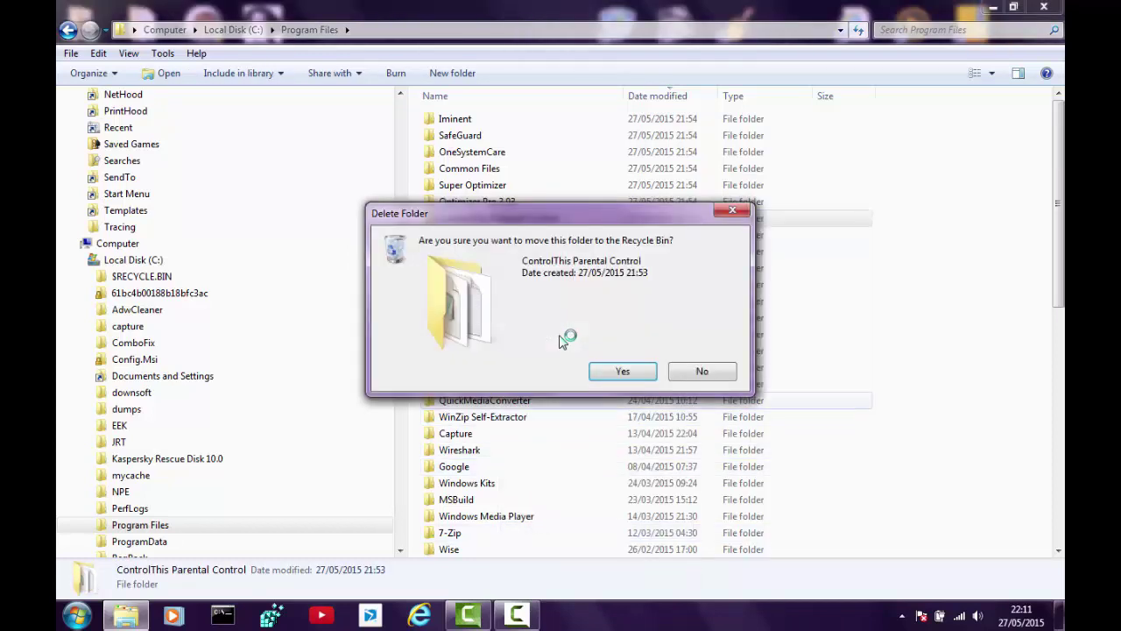
key(Return)
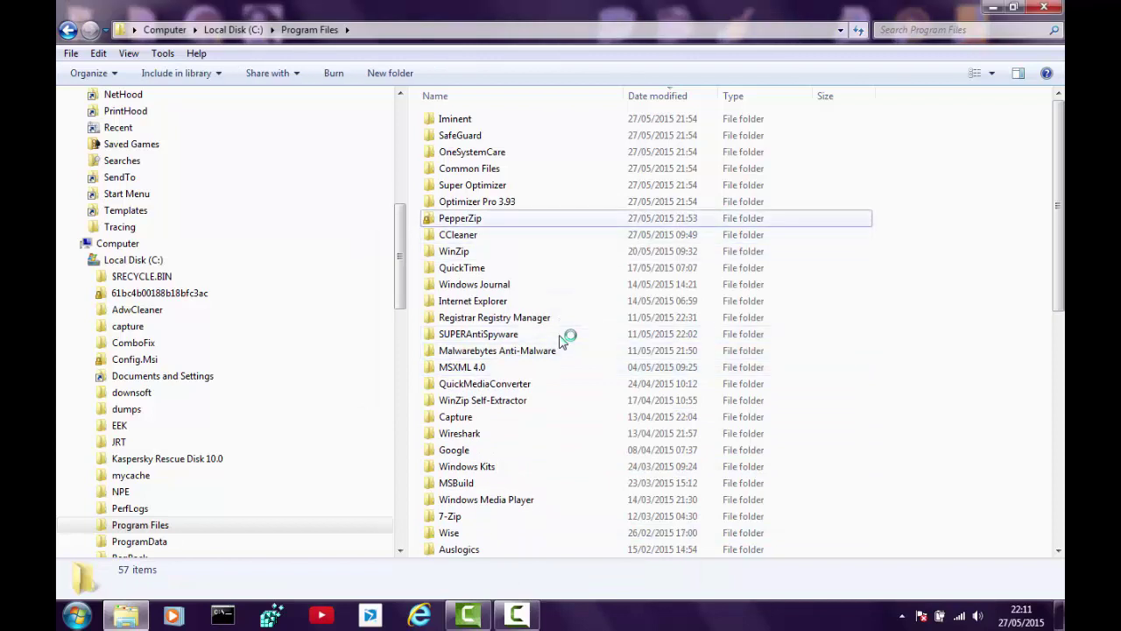
- Force delete the locked Optimizer Pro 3.93 folder, scheduling it for removal at reboot
key(Up)
key(shift+F10)
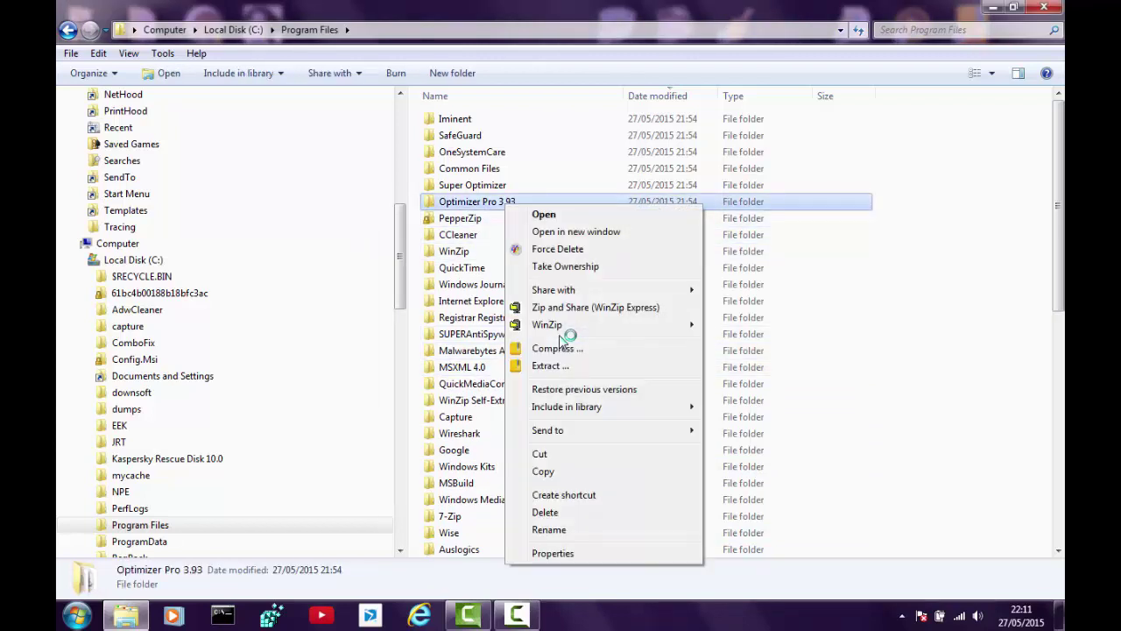
key(Down)
key(Down)
key(Down)
key(Down)
key(Down)
key(Down)
key(Up)
key(Up)
key(Down)
key(Down)
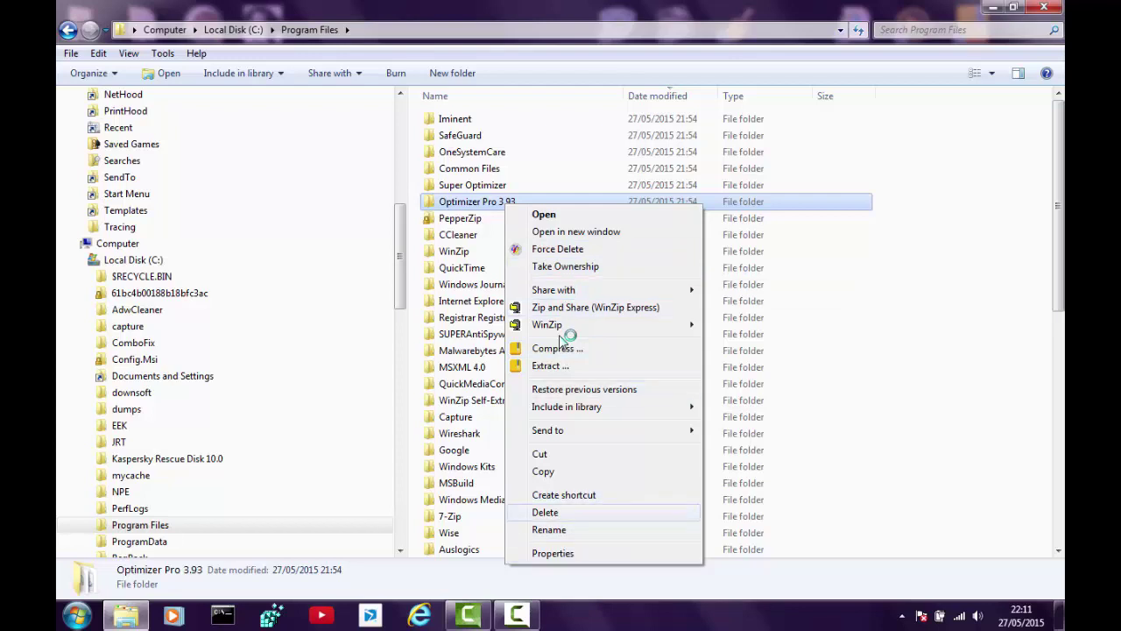
key(Return)
key(Return)
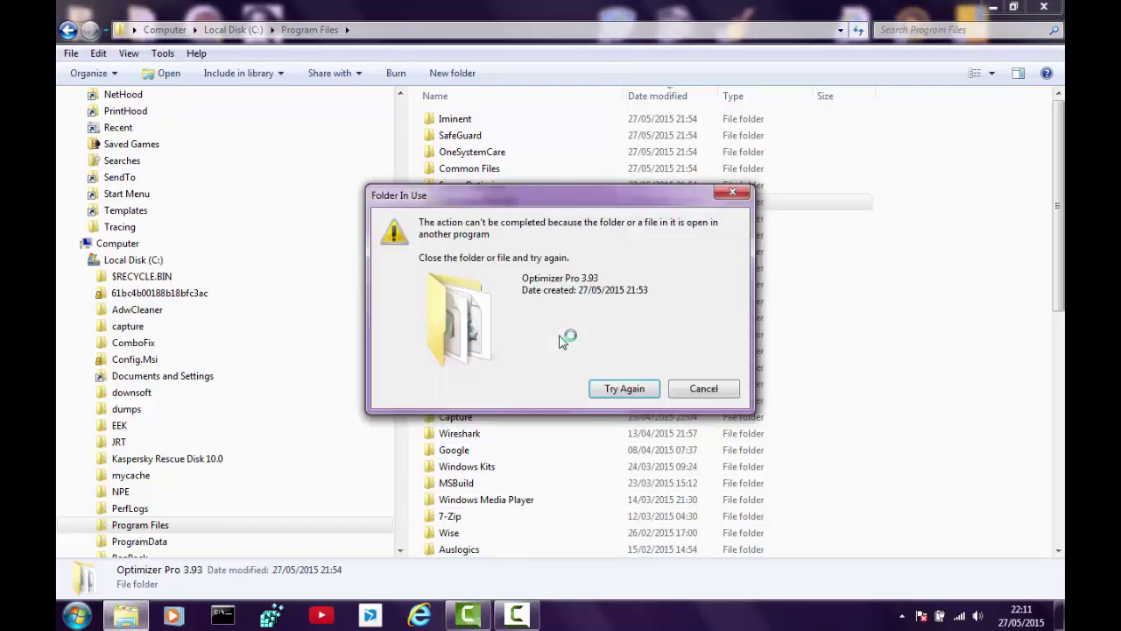
key(Escape)
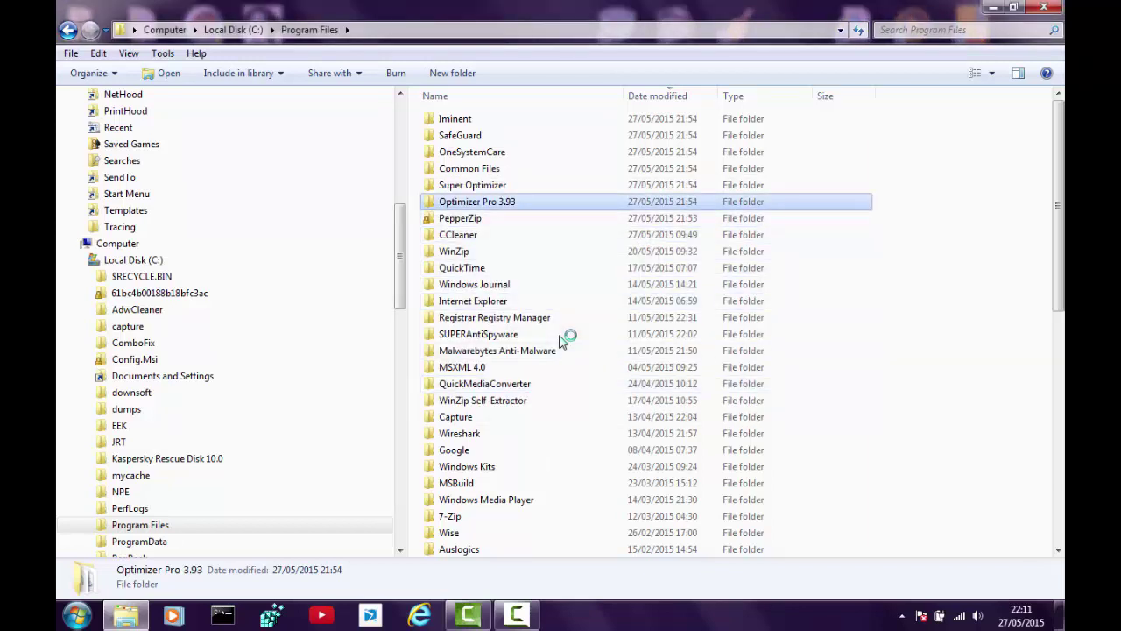
key(shift+F10)
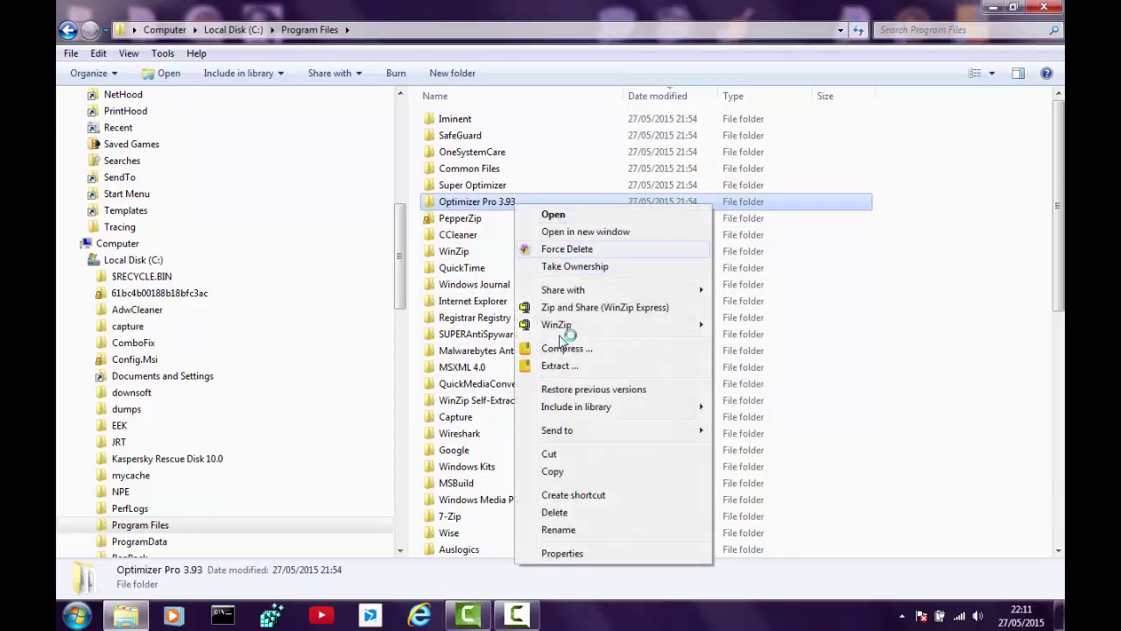
key(Return)
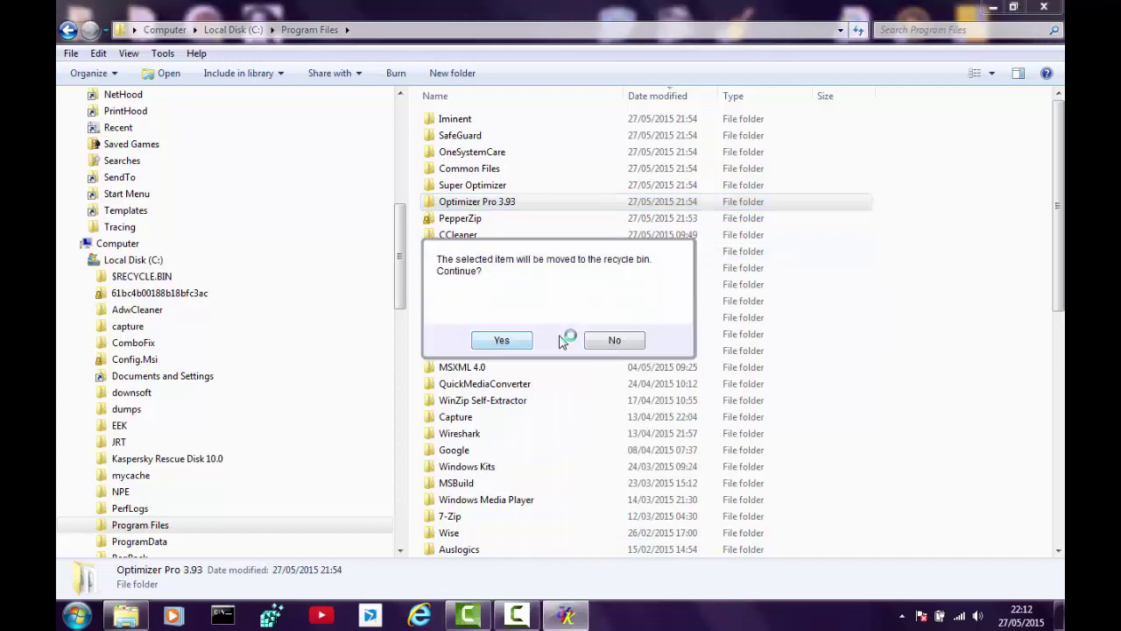
key(Return)
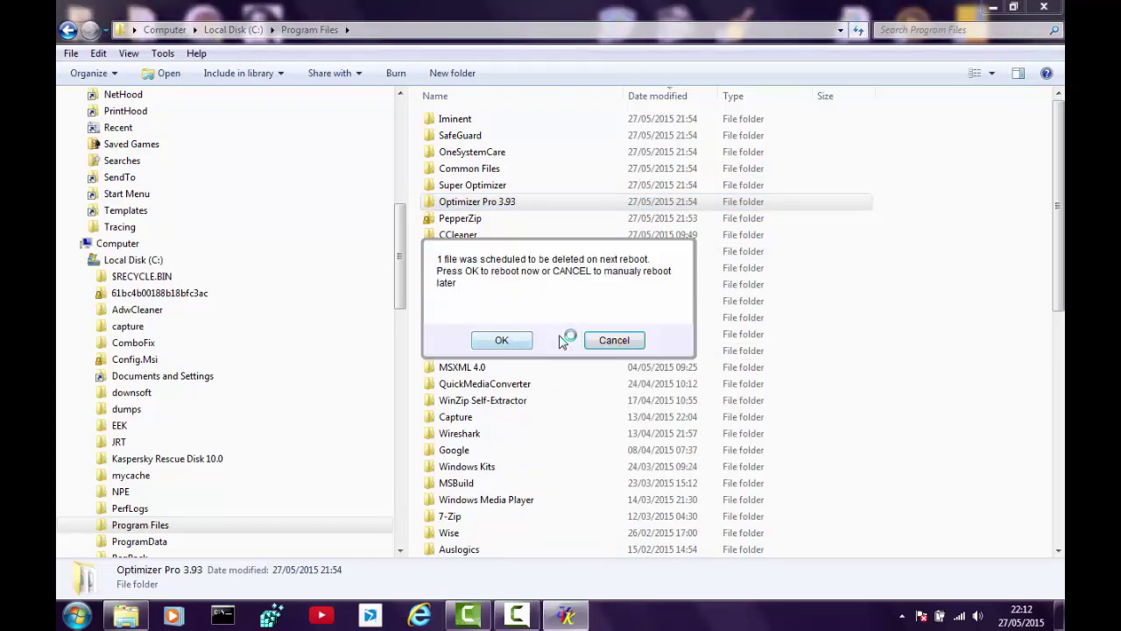
key(Return)
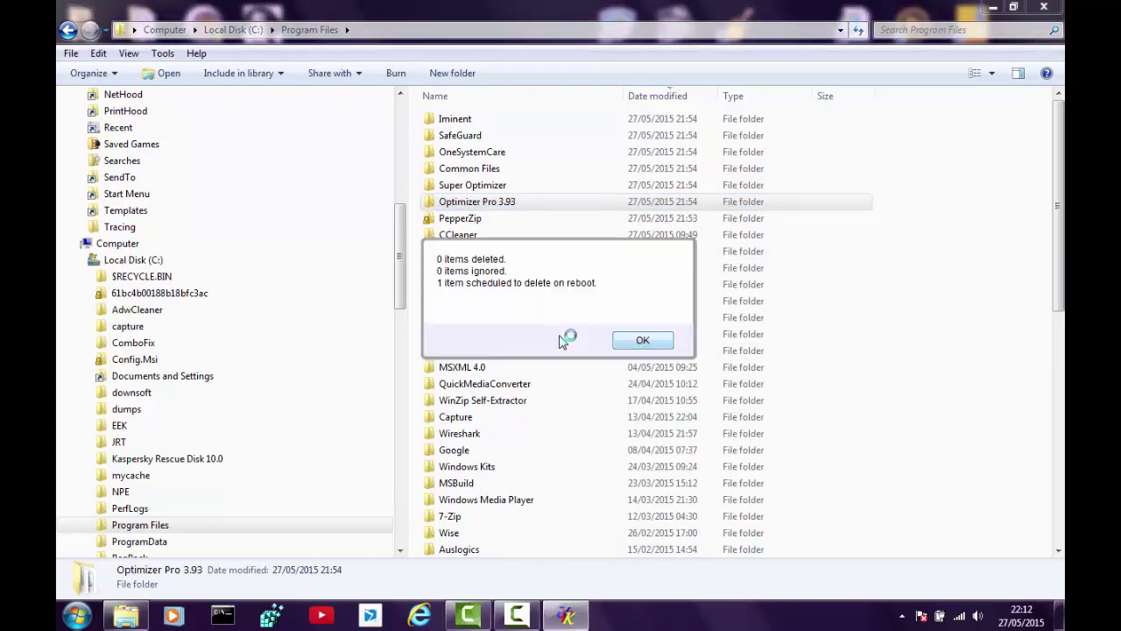
key(Return)
key(Return)
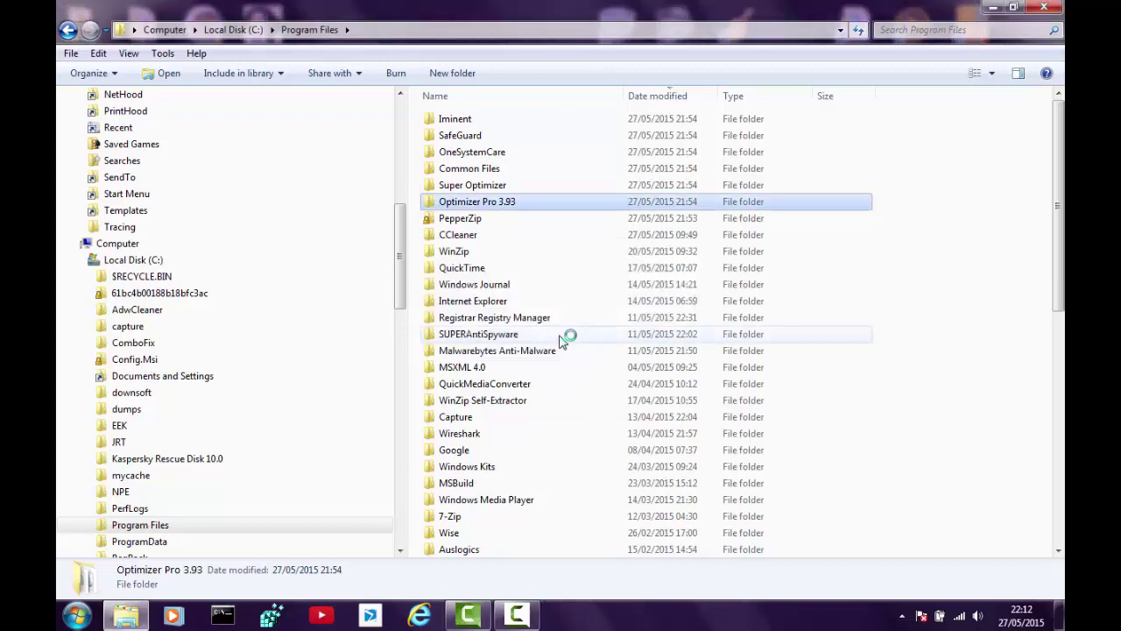
- Delete the Super Optimizer folder to the Recycle Bin
key(Up)
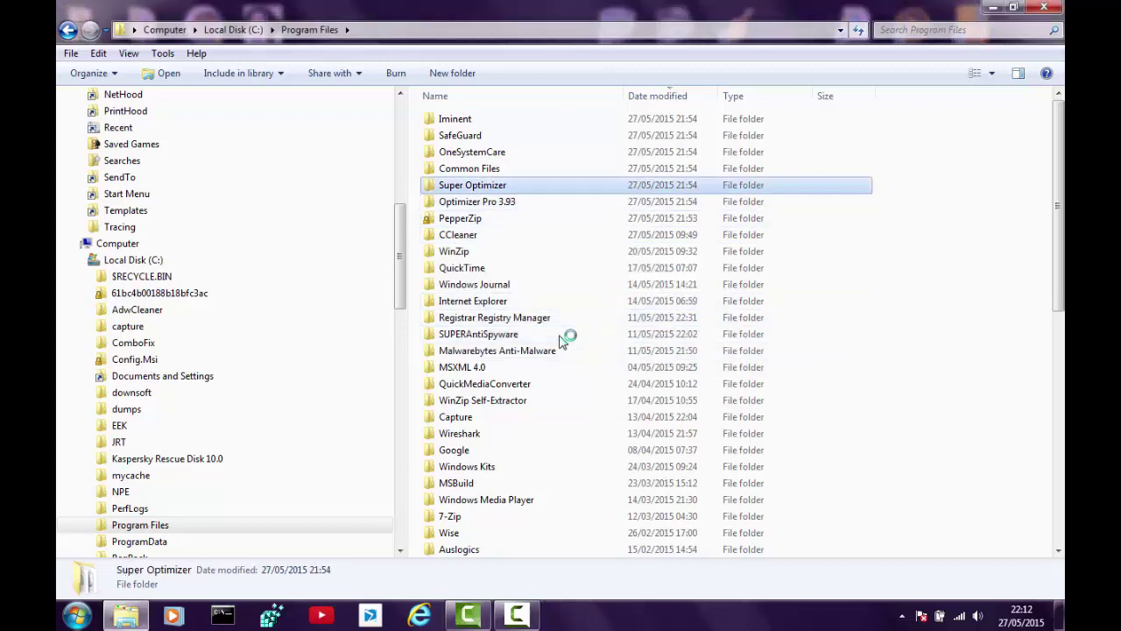
key(shift+F10)
key(Return)
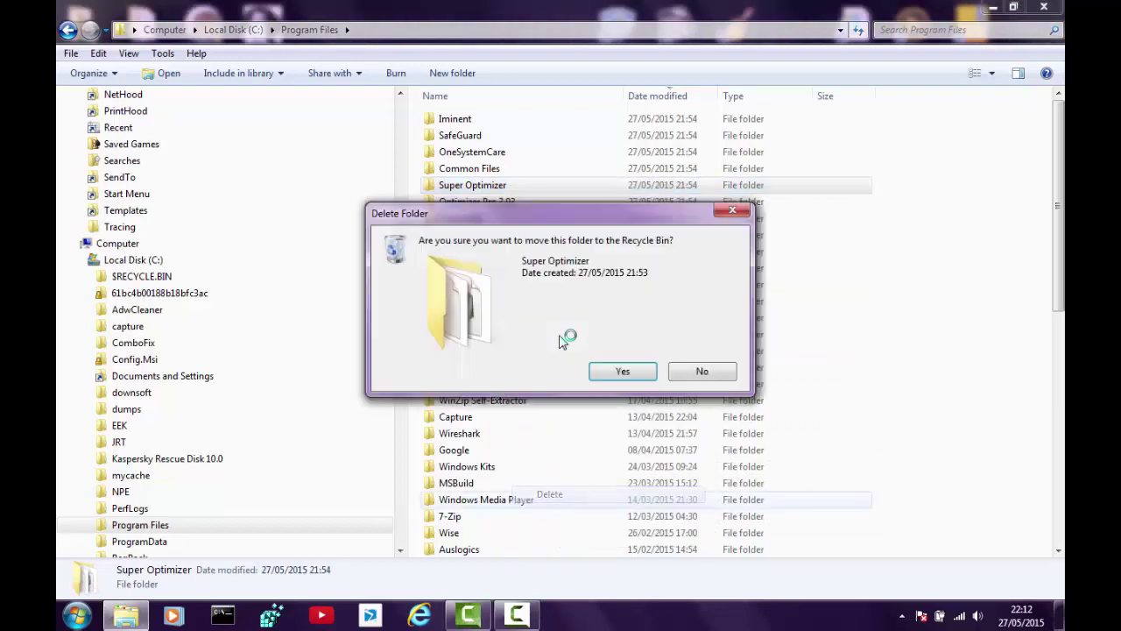
key(Return)
key(Up)
key(Up)
key(Up)
key(Up)
key(Up)
key(Up)
key(Up)
key(Up)
key(Up)
key(Up)
key(Up)
key(Up)
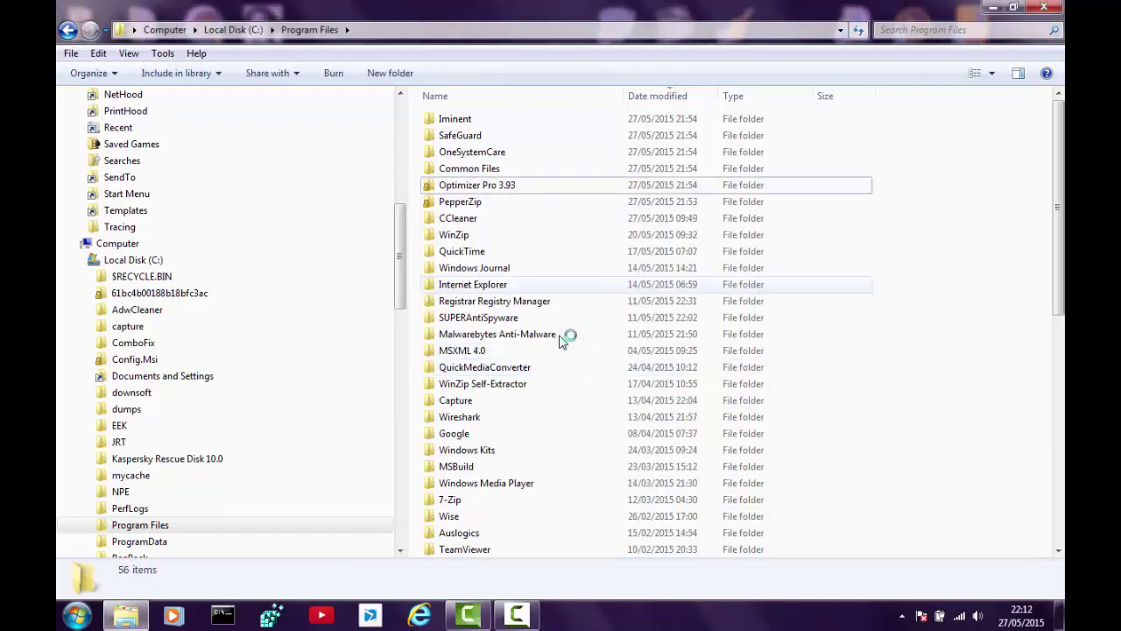
key(shift+F10)
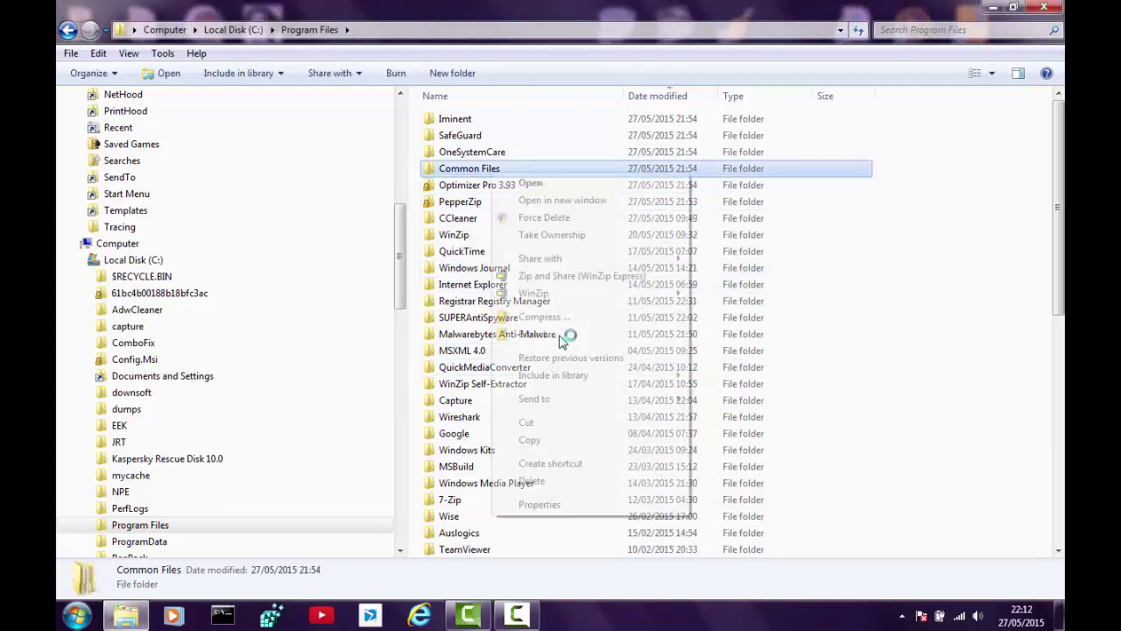
key(Down)
key(Down)
key(Down)
key(Down)
key(Down)
key(Down)
key(Down)
key(Down)
key(Down)
key(Down)
key(Down)
key(Down)
key(Down)
key(Down)
key(Return)
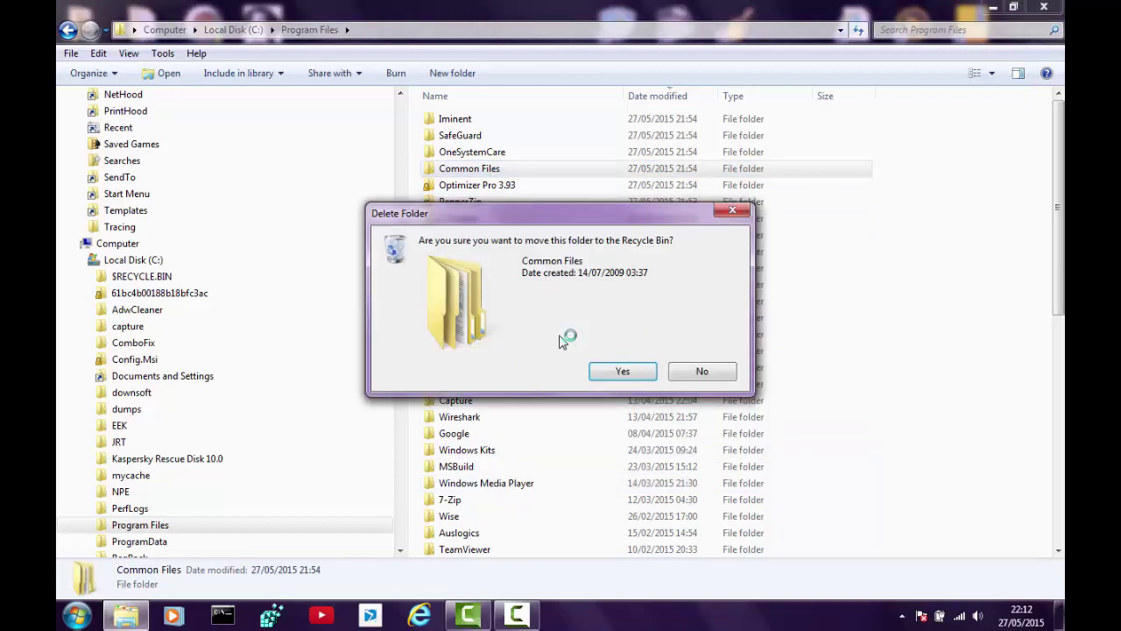
key(Return)
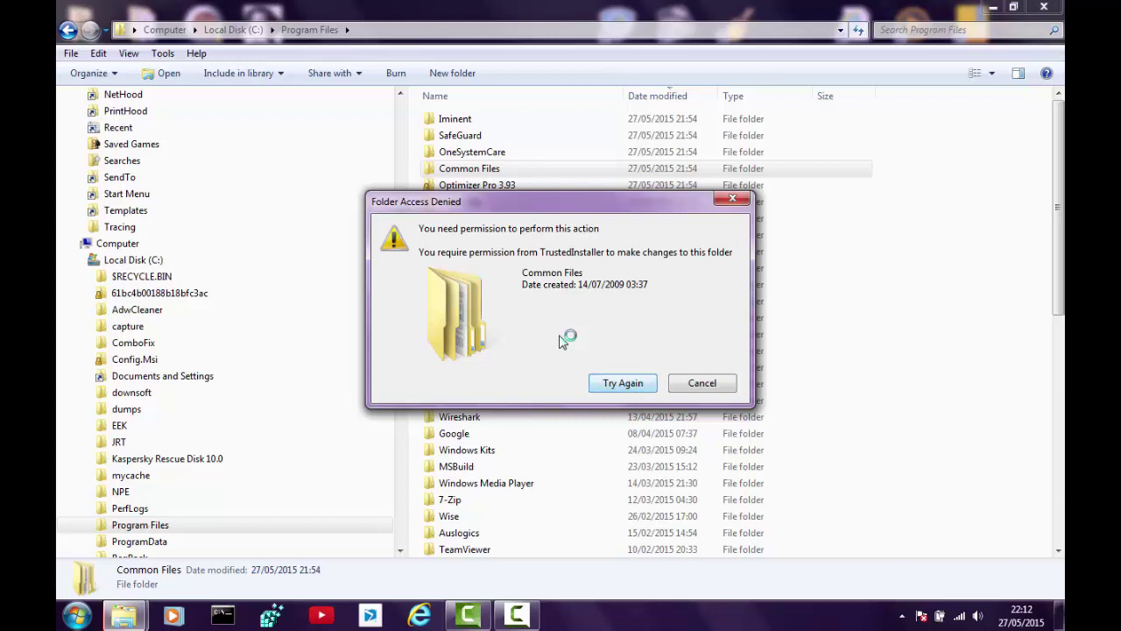
key(Return)
key(Return)
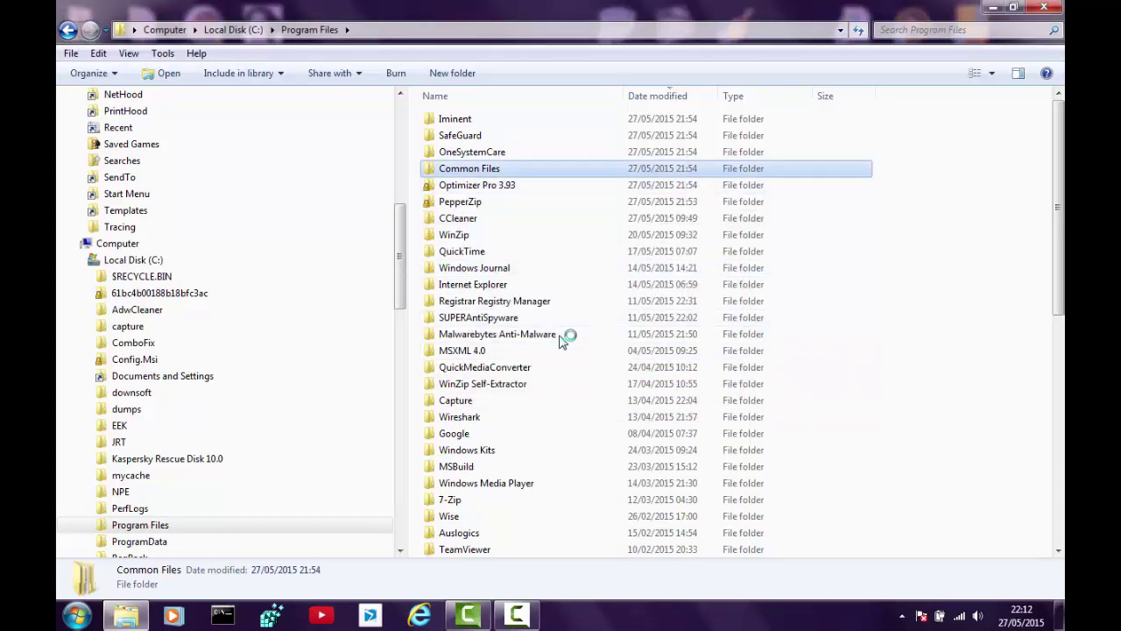
key(shift+F10)
key(Return)
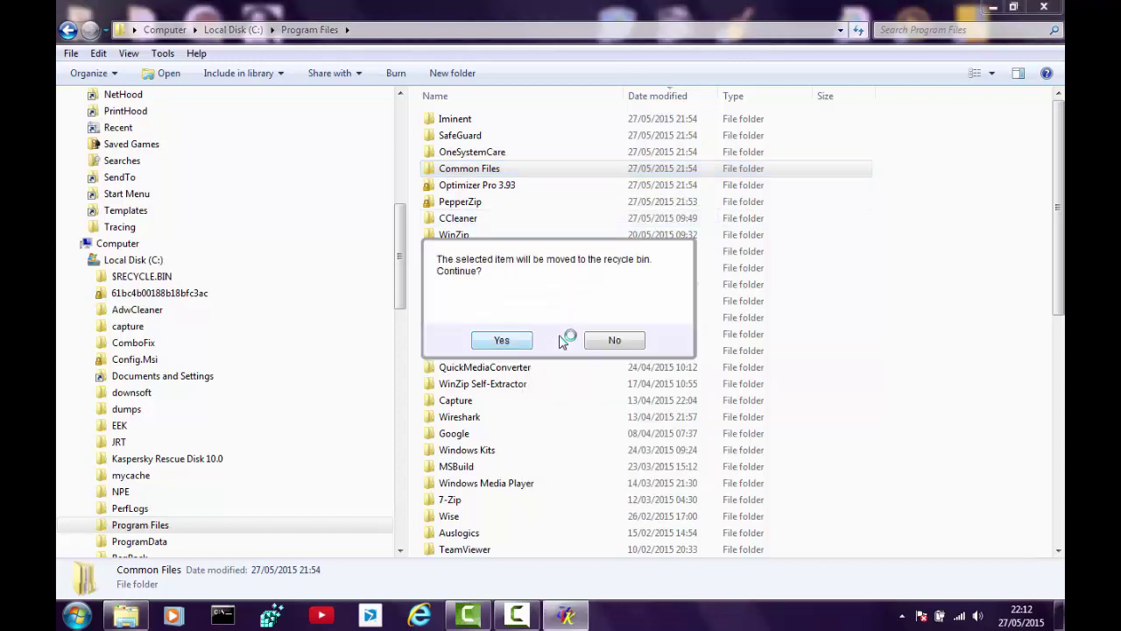
key(Return)
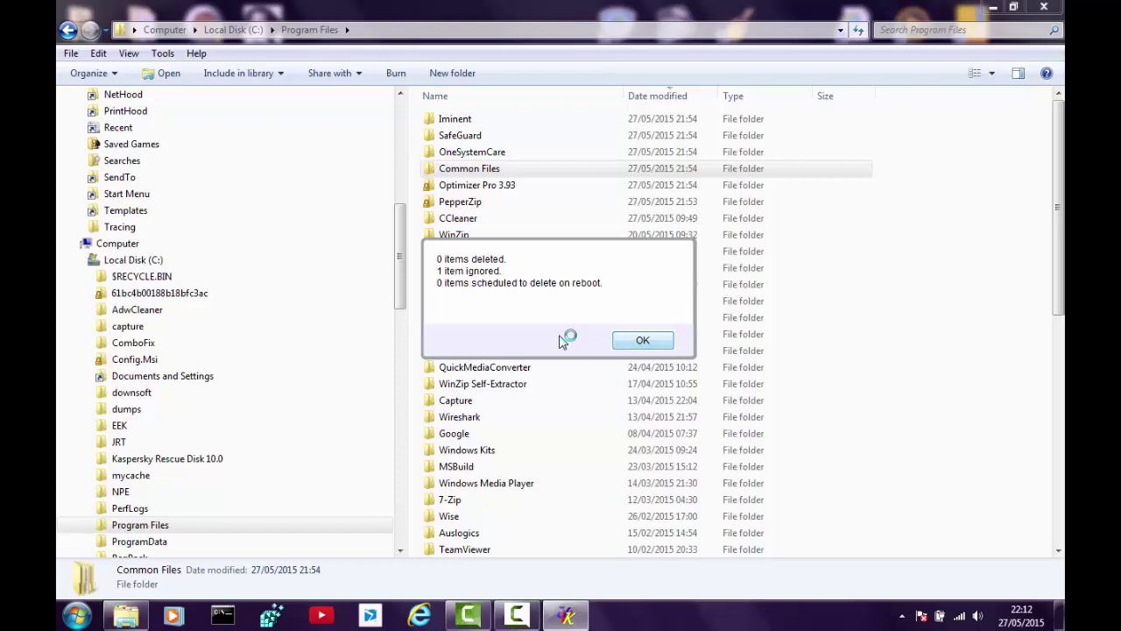
key(Return)
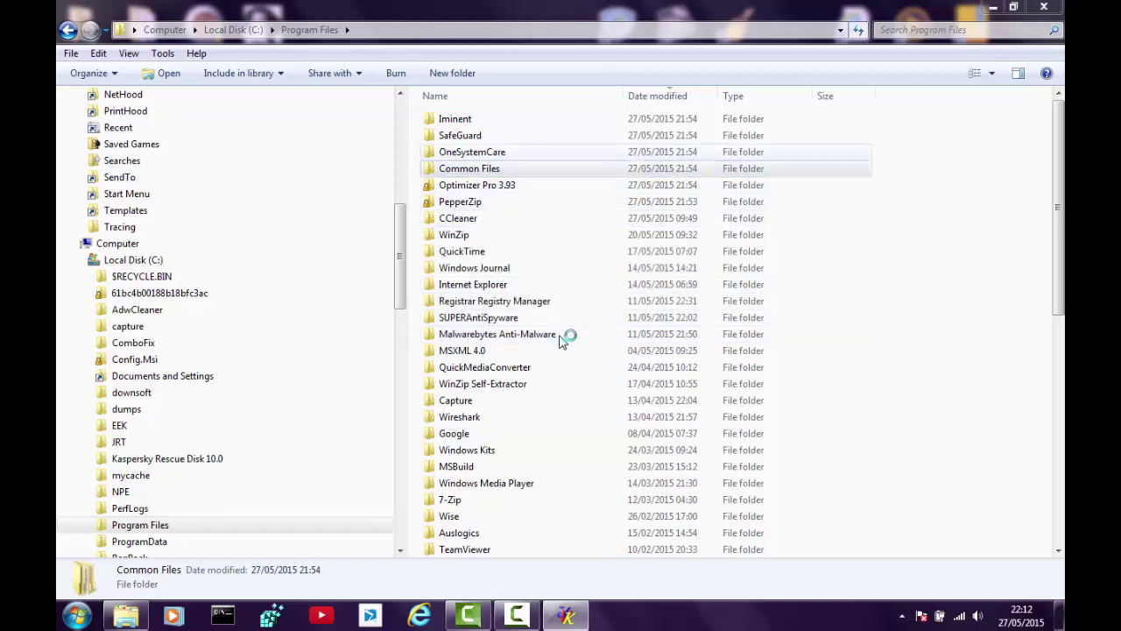
- Delete the OneSystemCare and SafeGuard folders to the Recycle Bin
key(Up)
key(Menu)
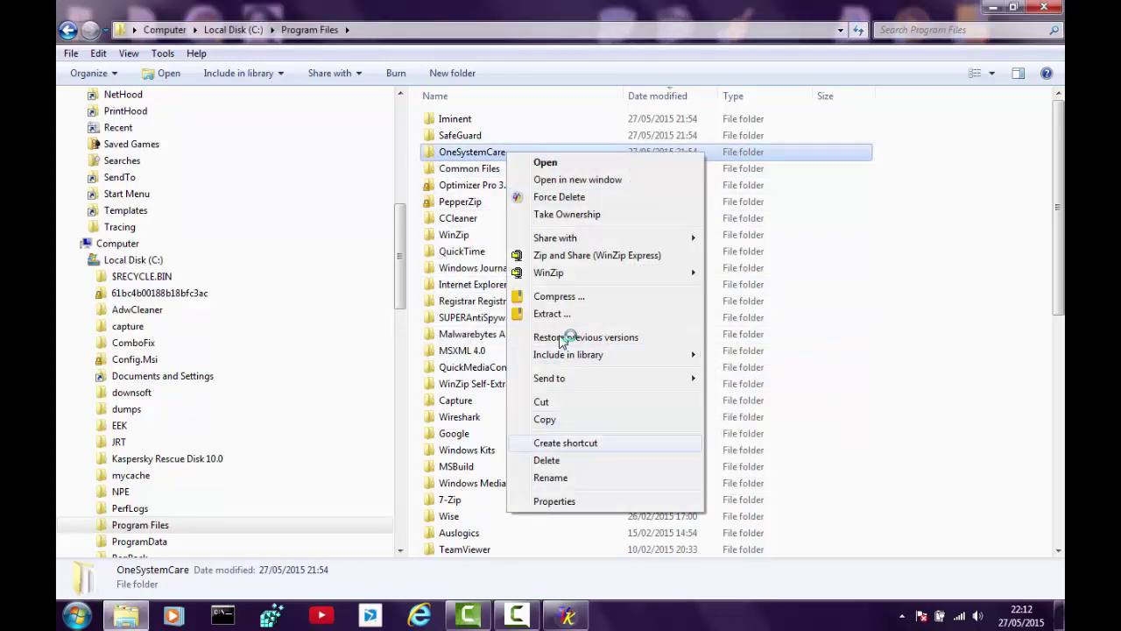
key(Return)
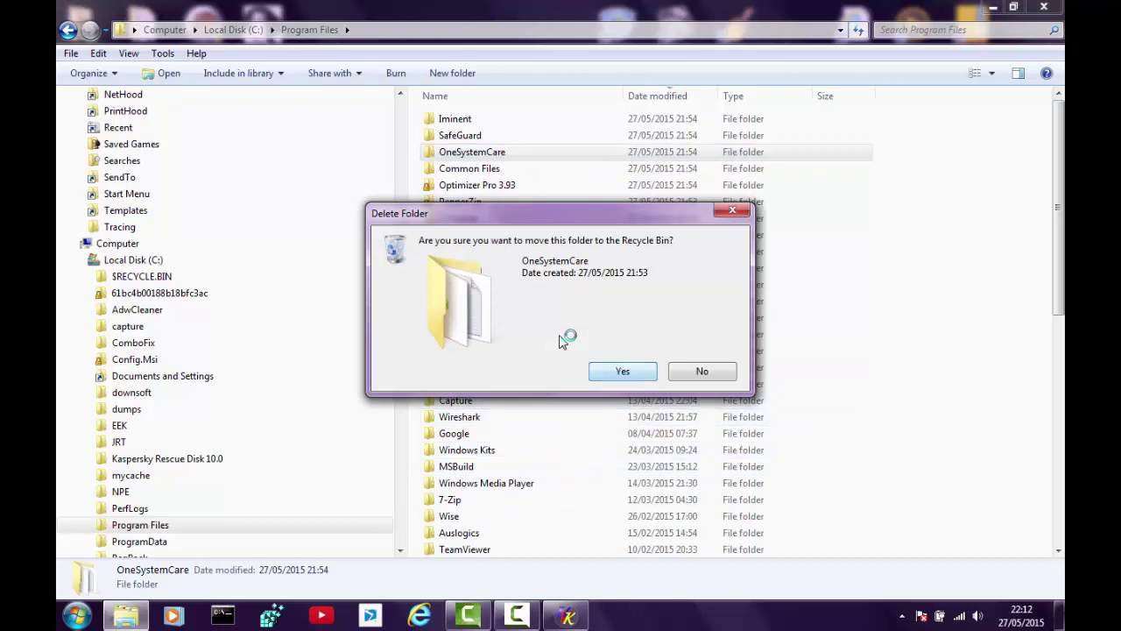
key(Return)
key(Up)
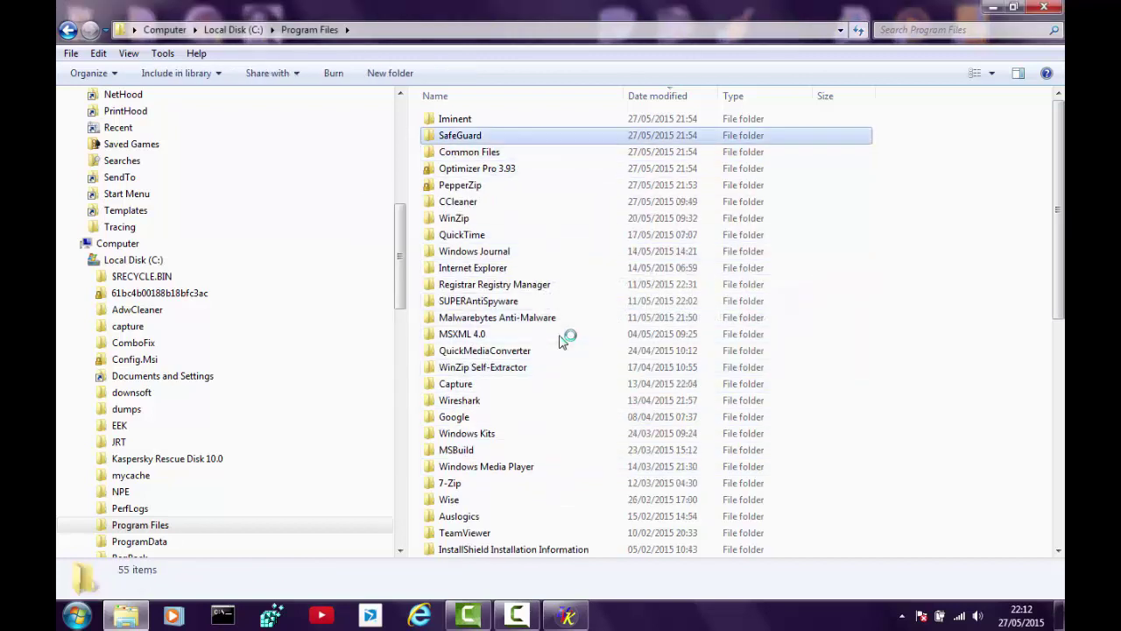
key(Menu)
key(Up)
key(Up)
key(Up)
key(Up)
key(Down)
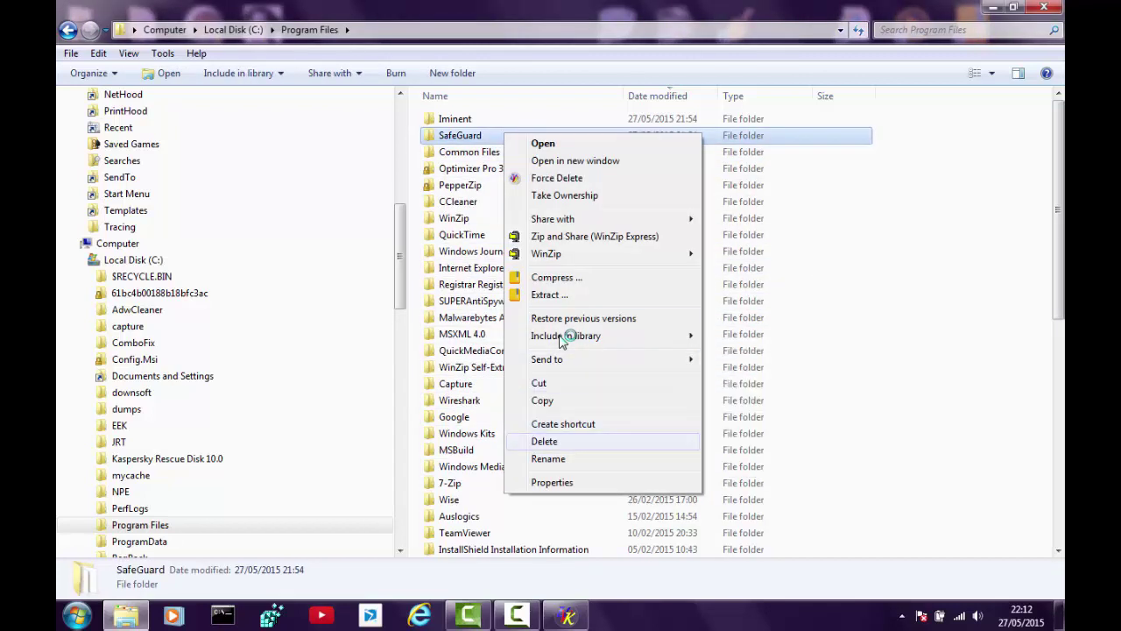
key(Return)
key(Return)
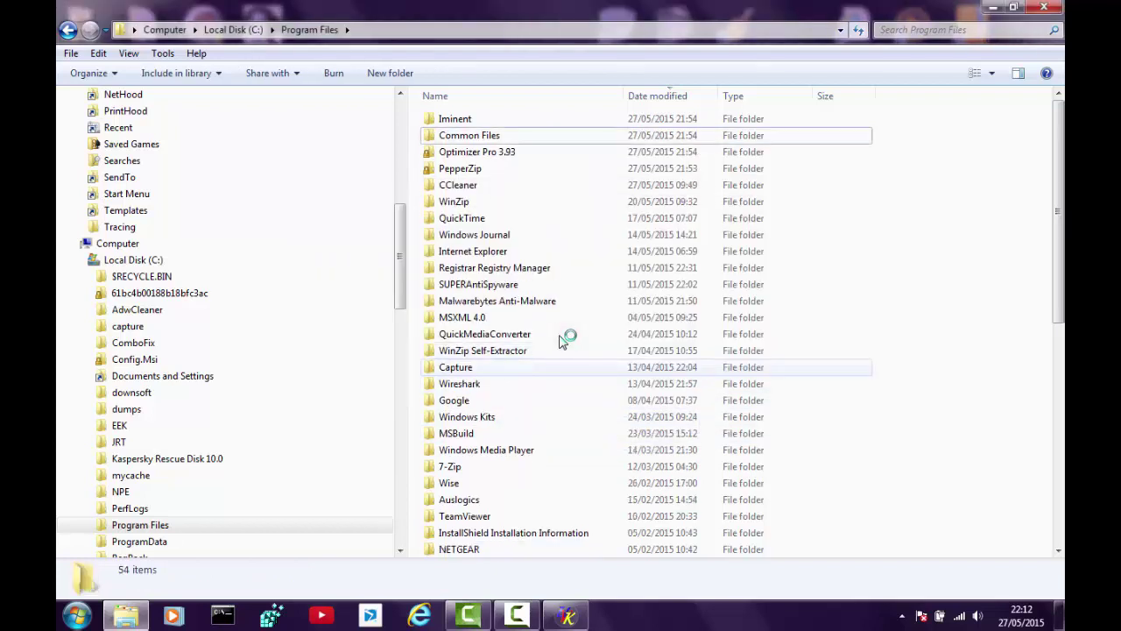
- Delete the Iminent folder, leaving 53 items in Program Files
key(Up)
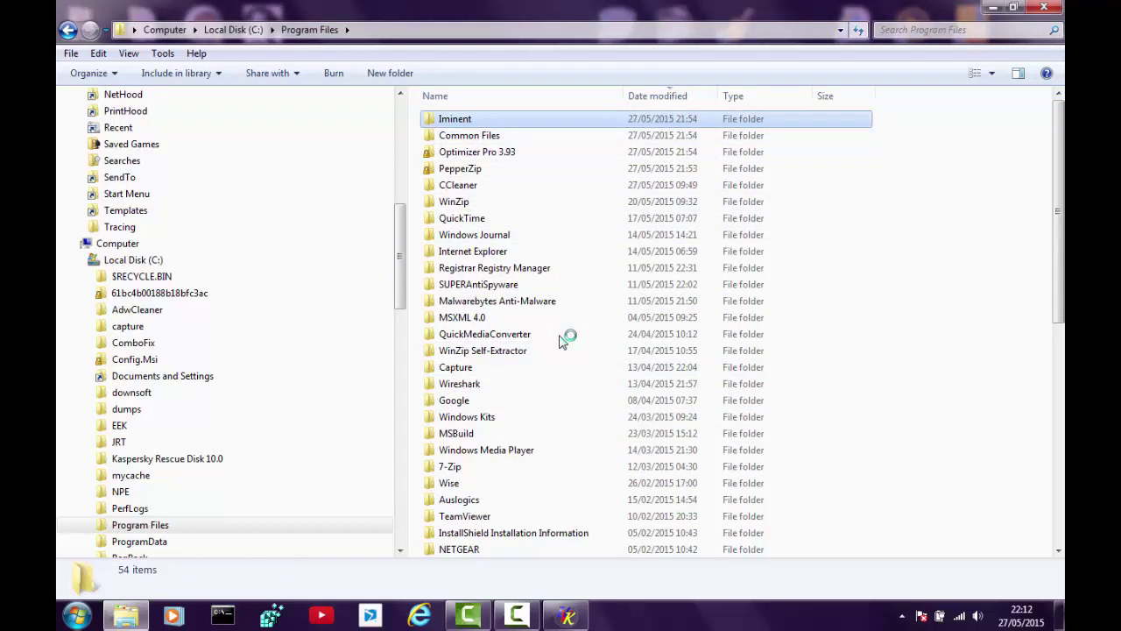
key(Menu)
key(Up)
key(Up)
key(Up)
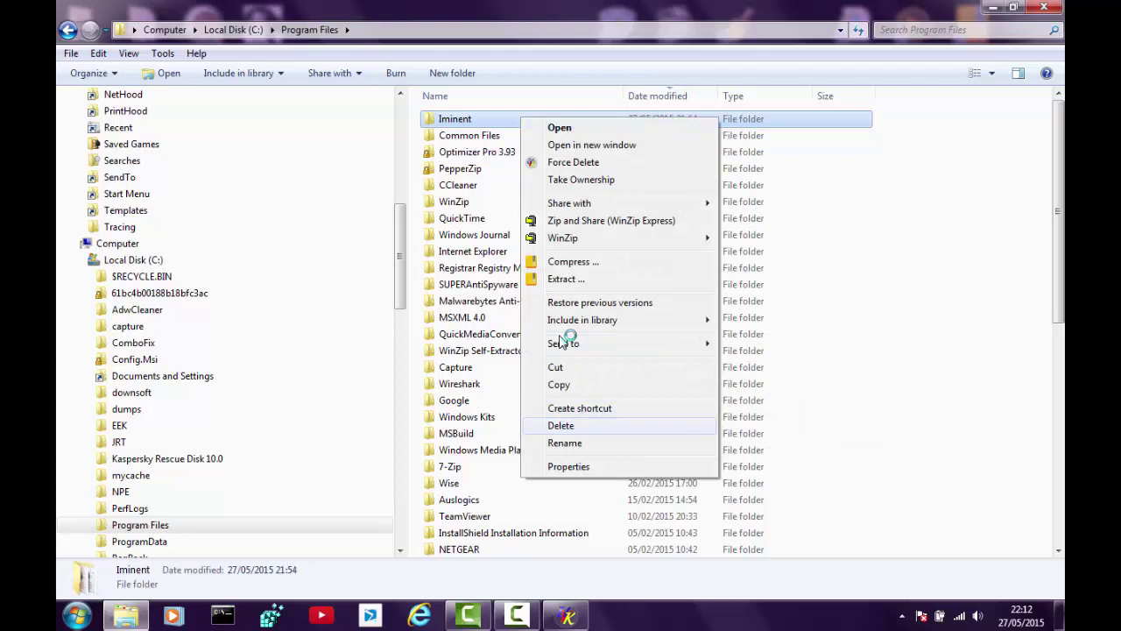
key(Return)
key(Return)
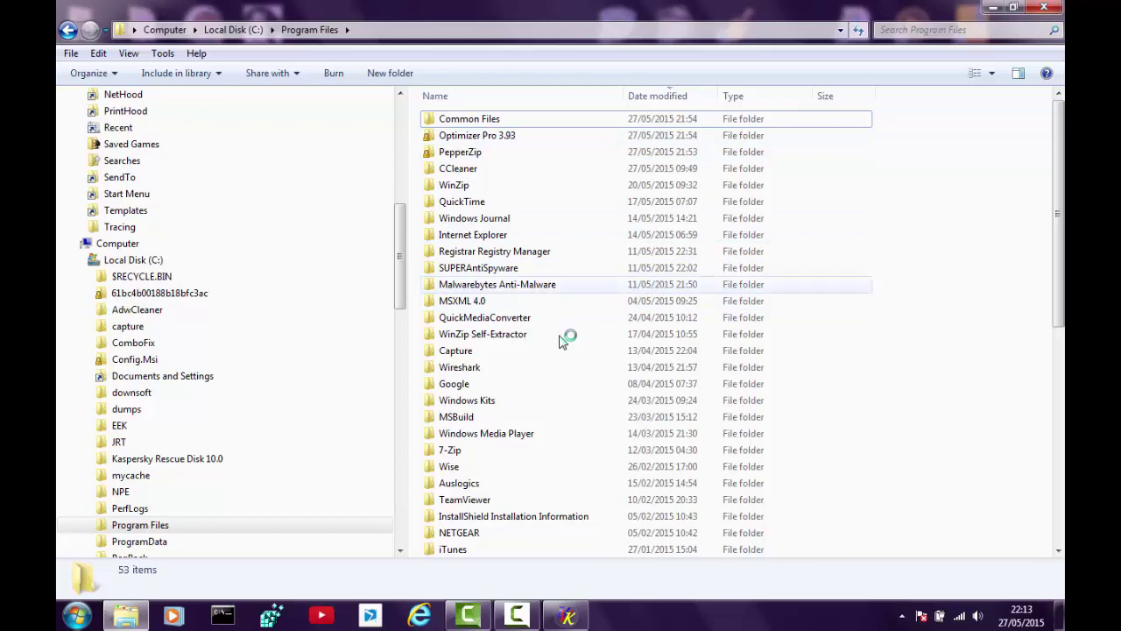
- Go back up to Local Disk (C:) and open the ProgramData folder
scroll(562, 342, down, 5)
scroll(562, 341, down, 3)
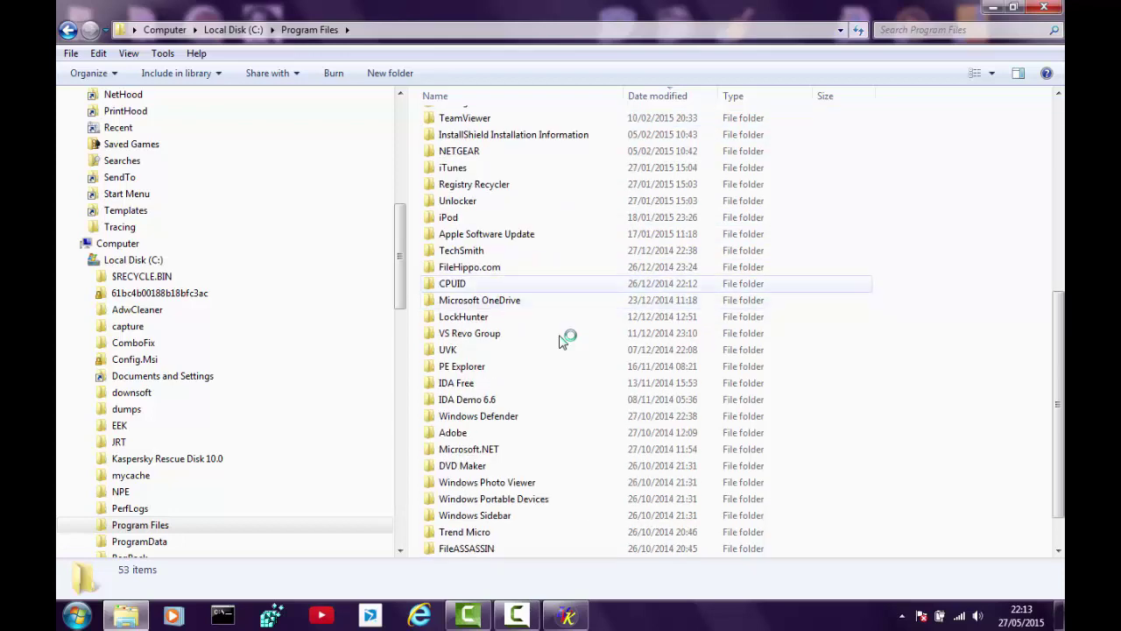
scroll(562, 342, up, 8)
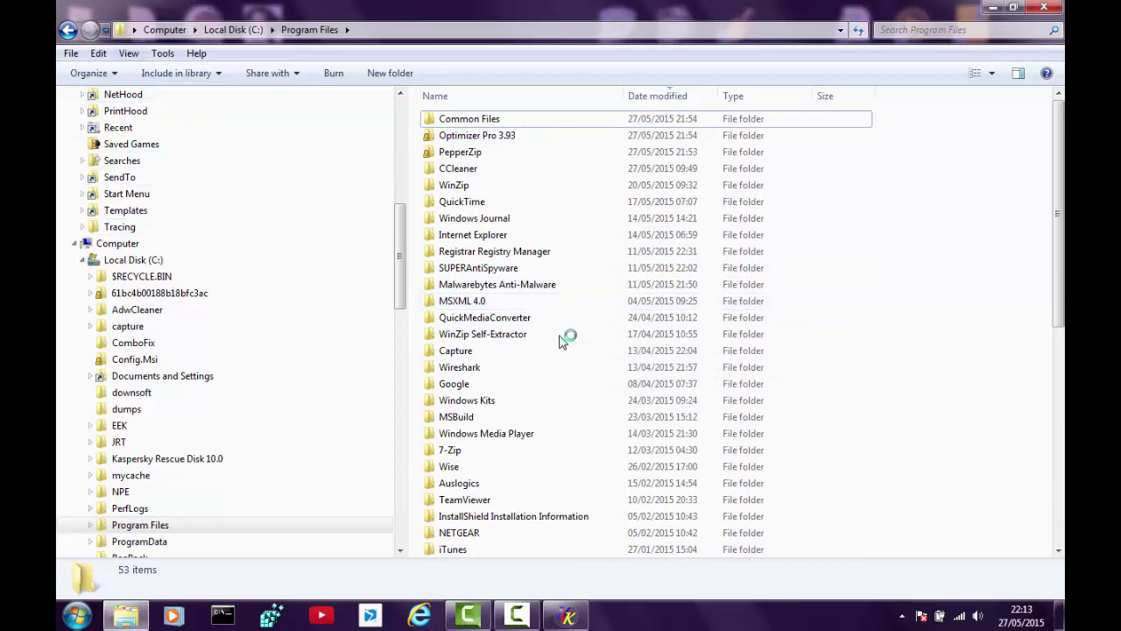
key(BackSpace)
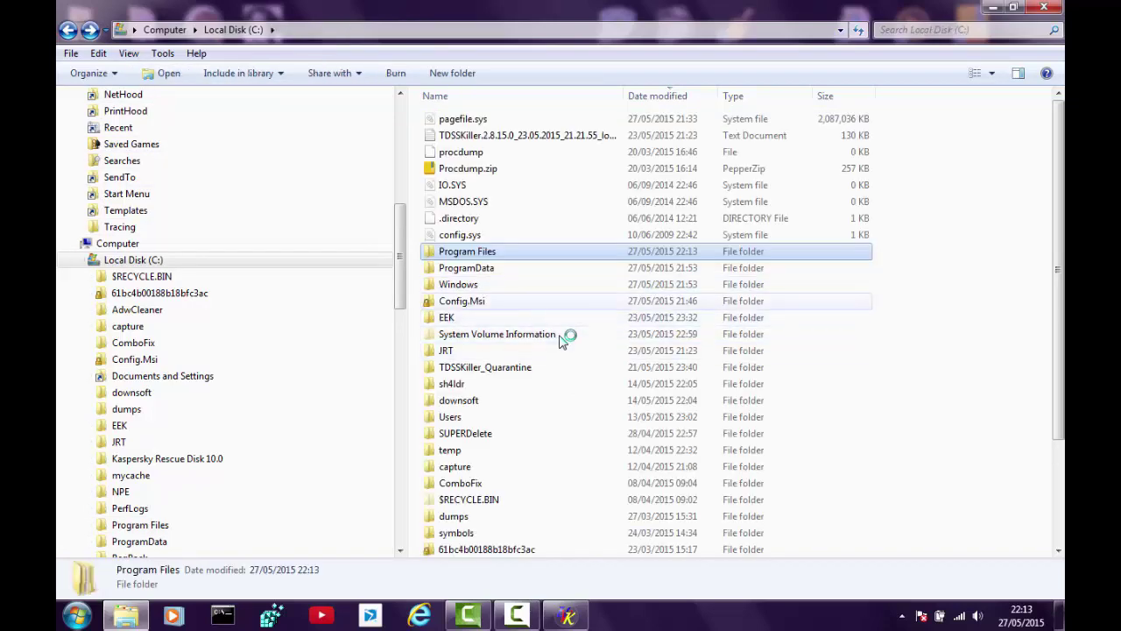
key(Down)
key(Return)
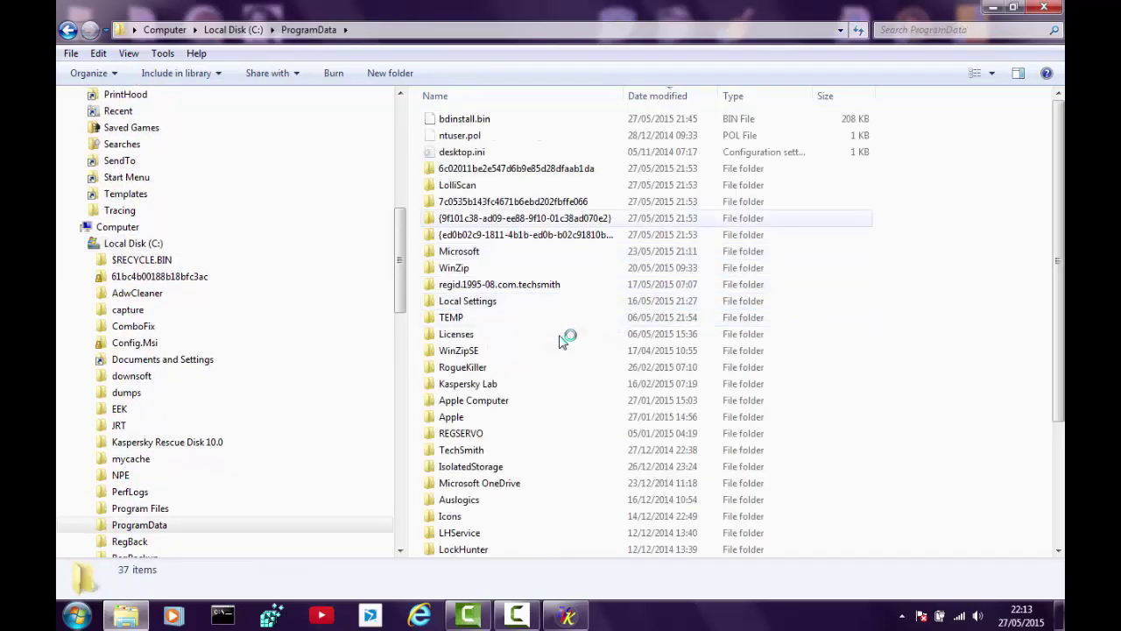
- Step through ProgramData's folders, such as 6c02011be2e547d6b9e85d28dfaab1da, Local Settings and Microsoft, checking their infotips
key(Down)
key(Down)
key(Down)
key(Down)
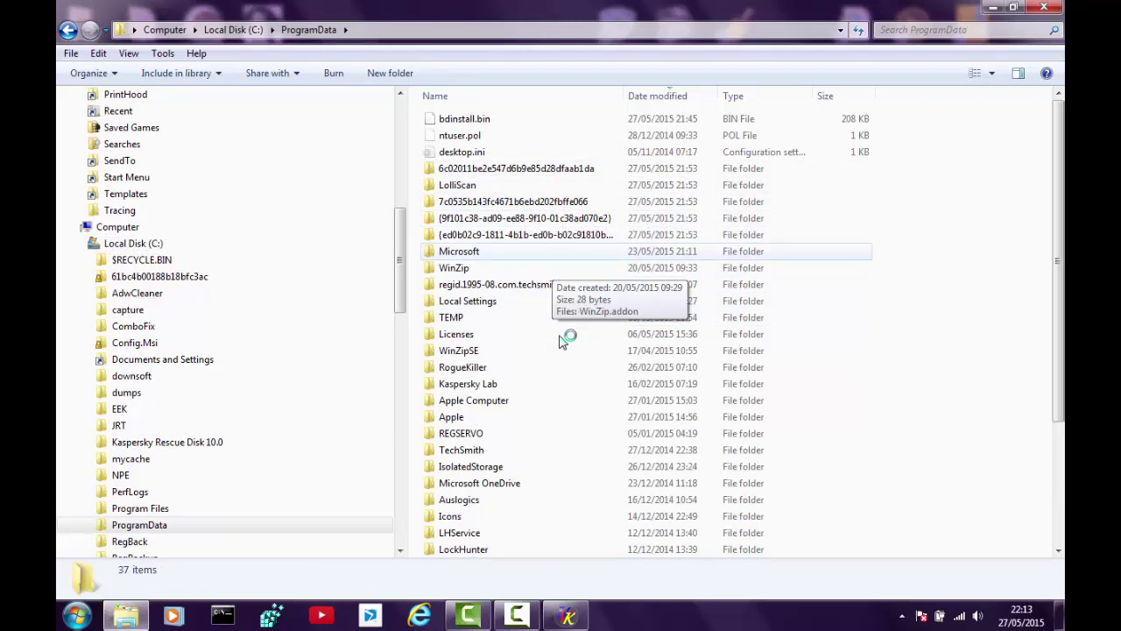
key(Up)
key(Up)
key(Up)
key(Up)
key(Up)
key(Up)
key(Up)
key(Up)
key(Down)
key(Down)
key(Down)
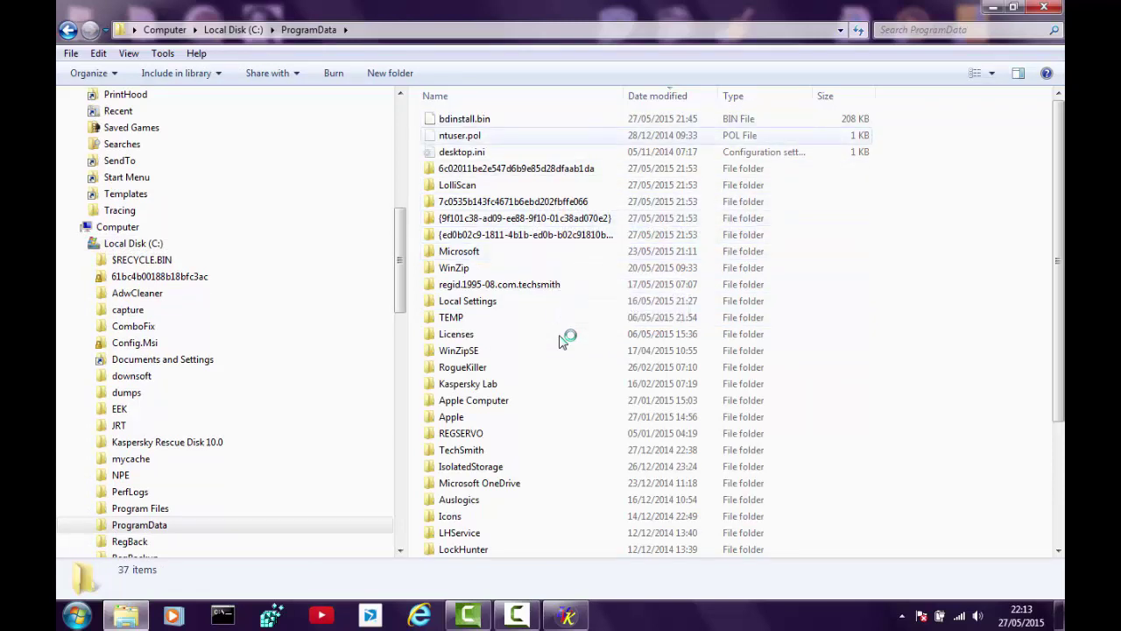
key(Down)
key(Down)
key(Down)
key(Down)
key(Down)
key(Down)
key(Down)
key(Down)
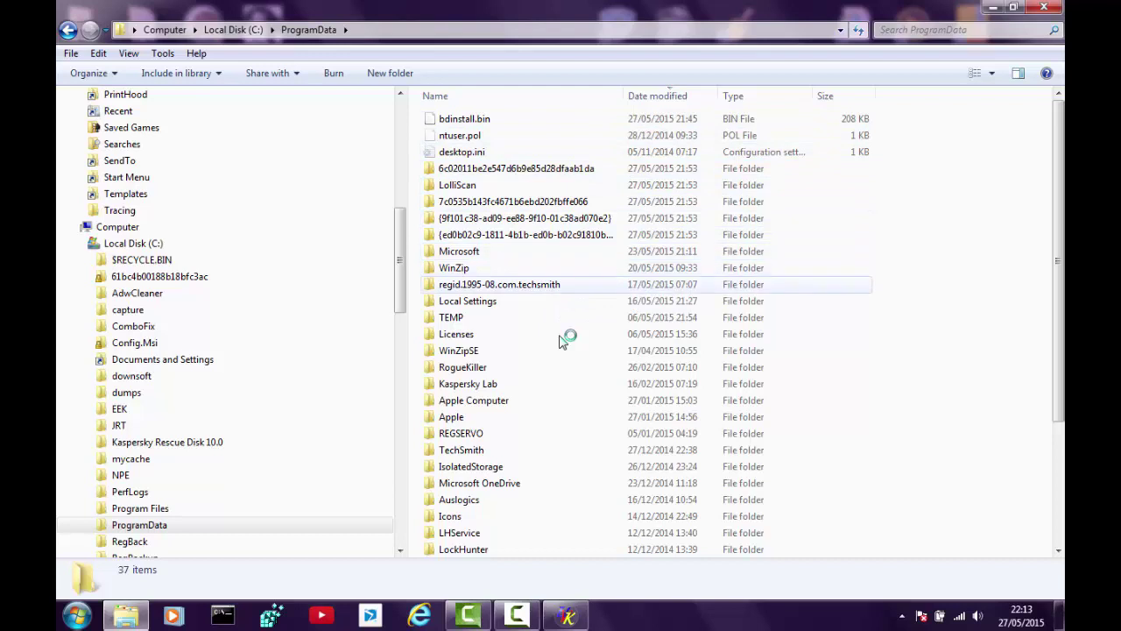
key(Up)
key(Up)
key(Up)
key(Up)
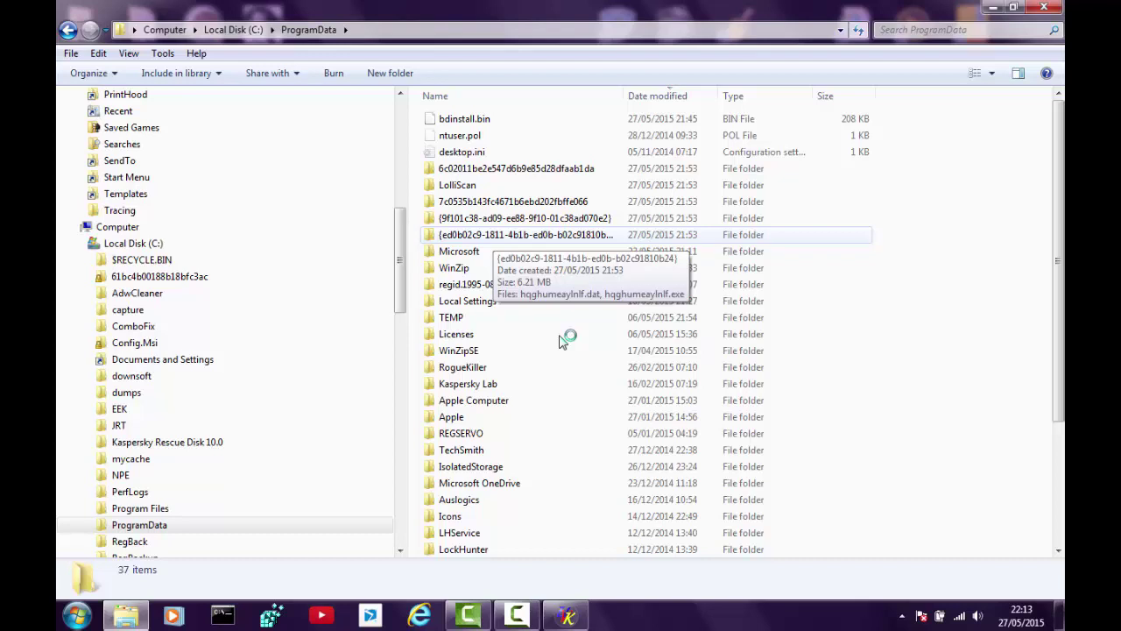
- Delete the {ed0b02c9-…}, {9f101c38-…} and 7c0535b143fc4671b6ebd202fbffe066 folders from ProgramData
key(shift+F10)
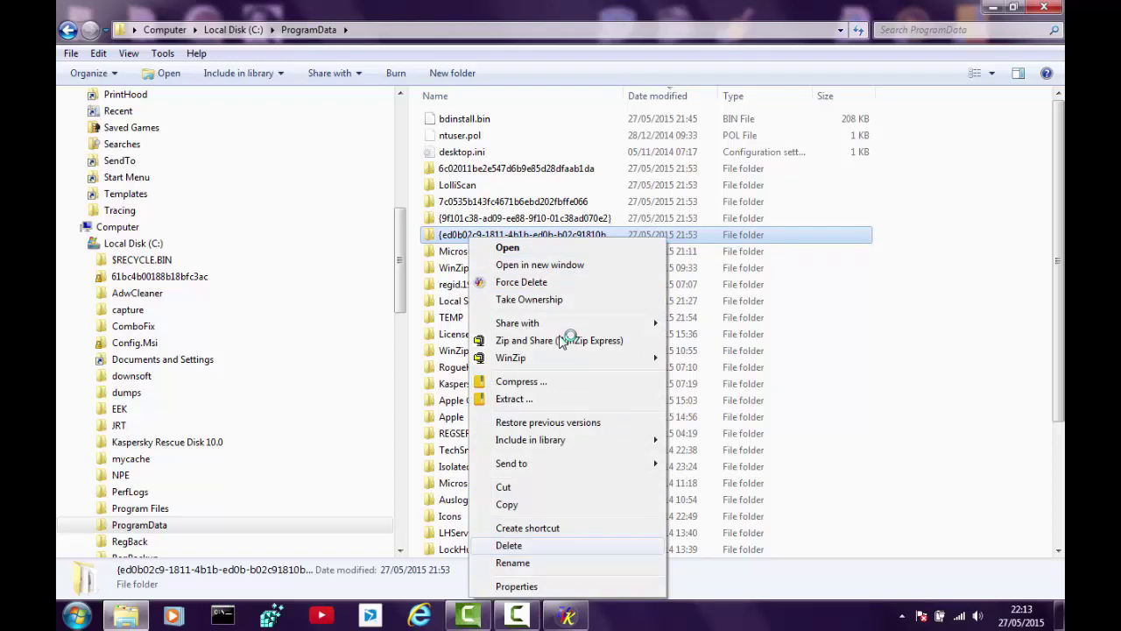
key(Return)
key(Return)
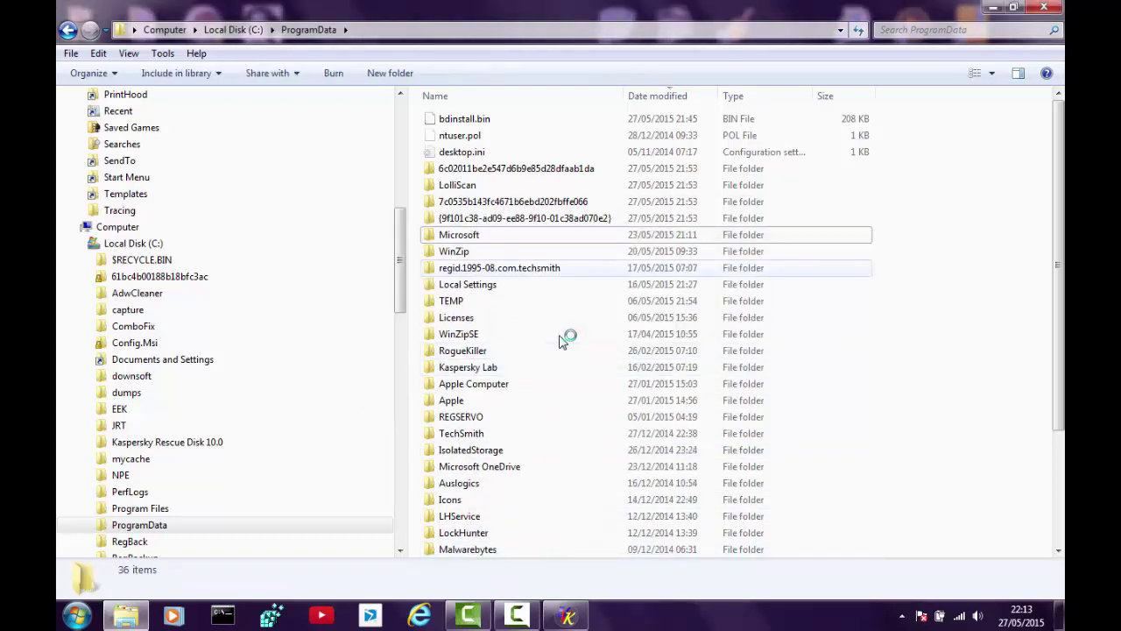
key(Up)
key(shift+F10)
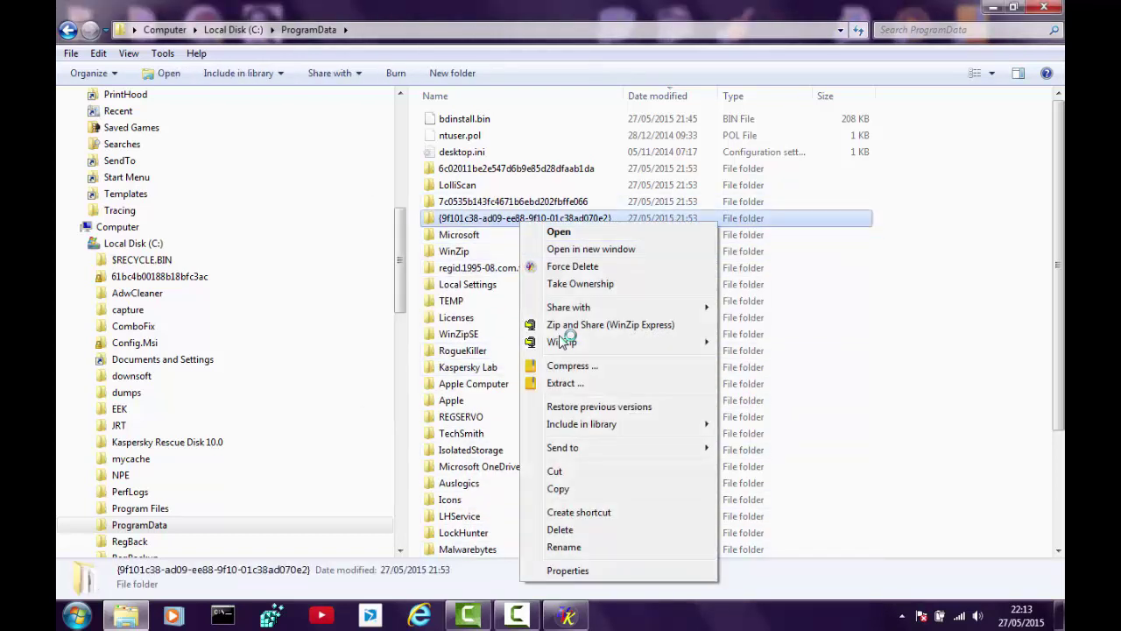
key(Return)
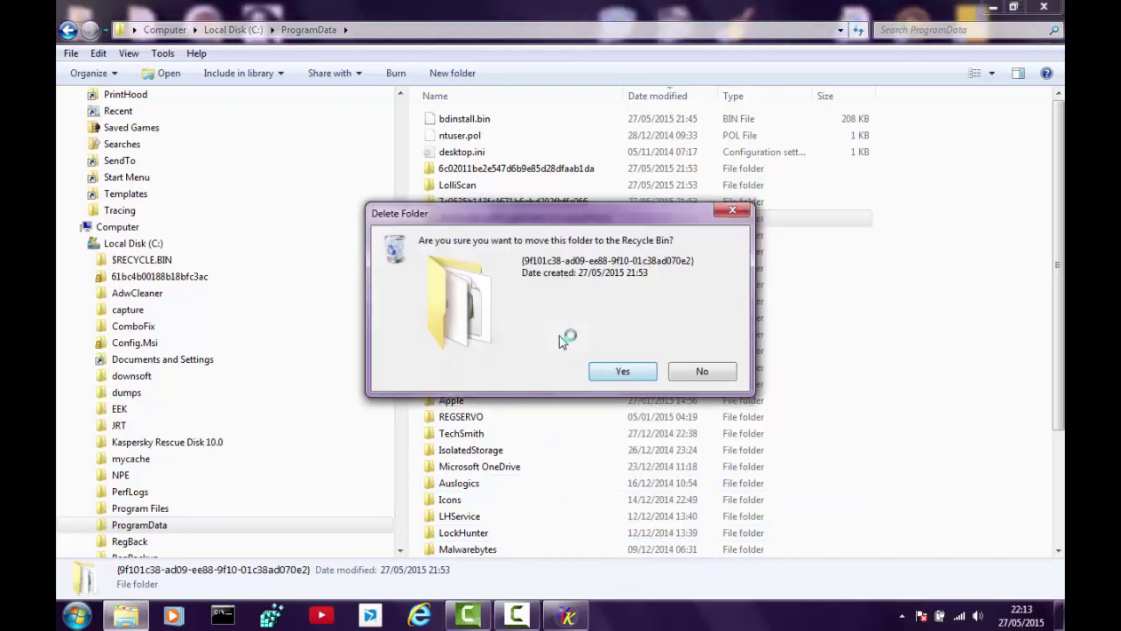
key(Return)
key(Up)
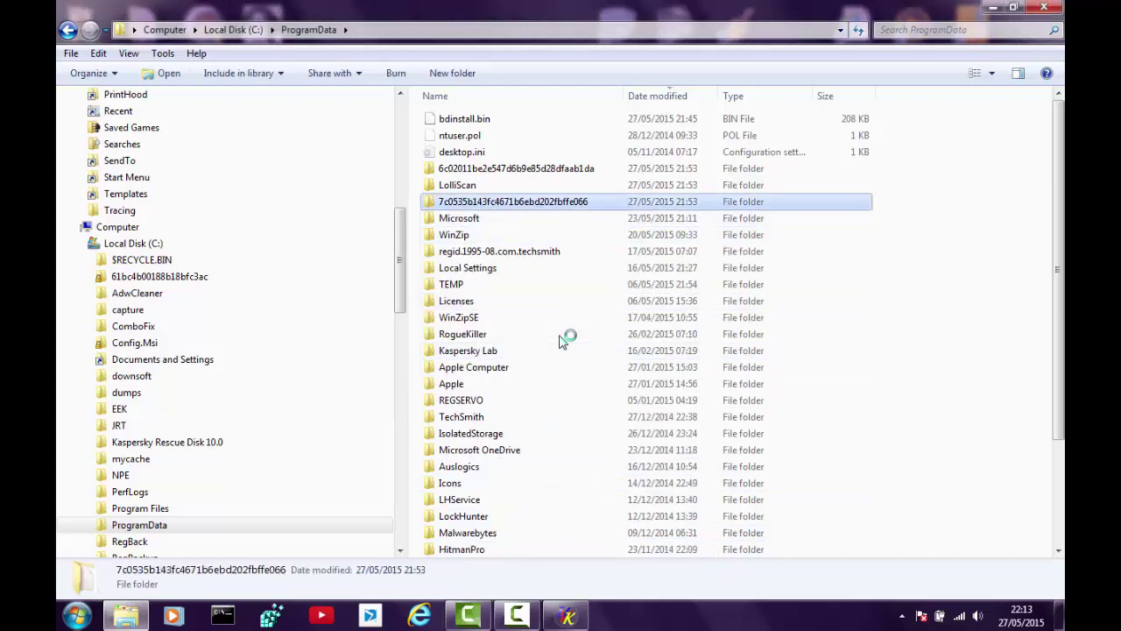
key(shift+F10)
key(Return)
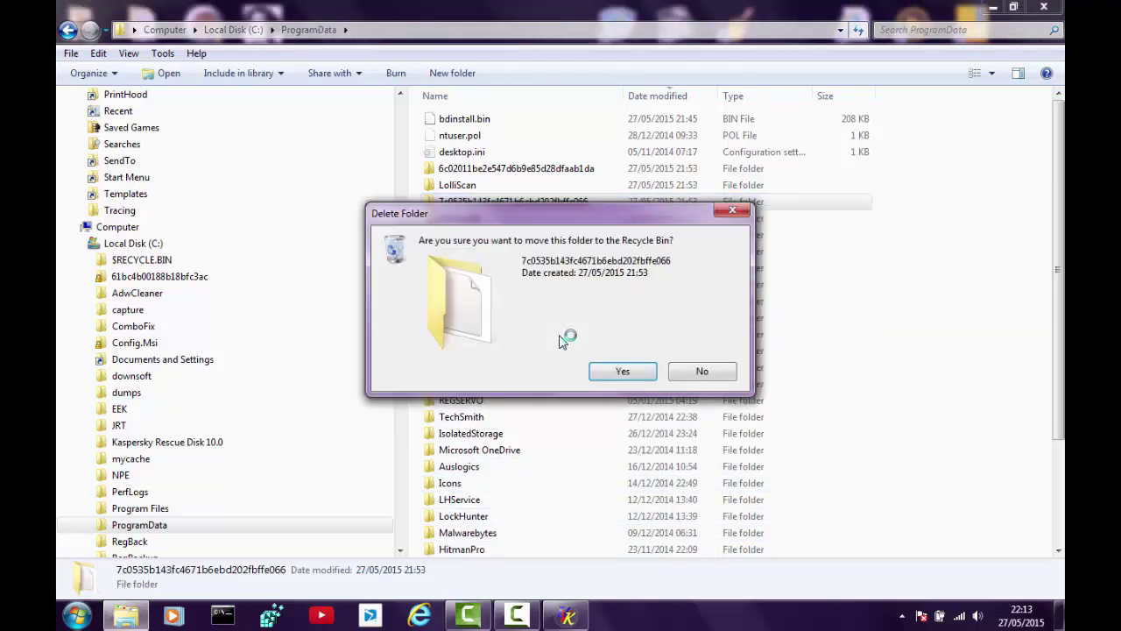
key(Return)
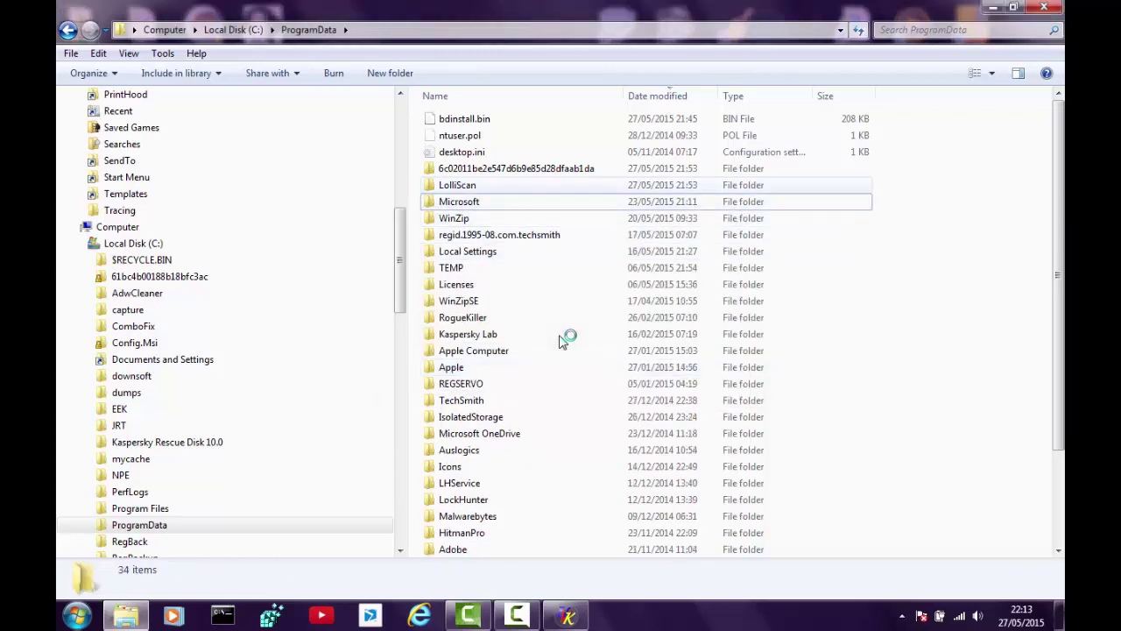
- Force-delete the in-use LolliScan folder, leaving its removal scheduled for the next reboot
key(Up)
key(shift+F10)
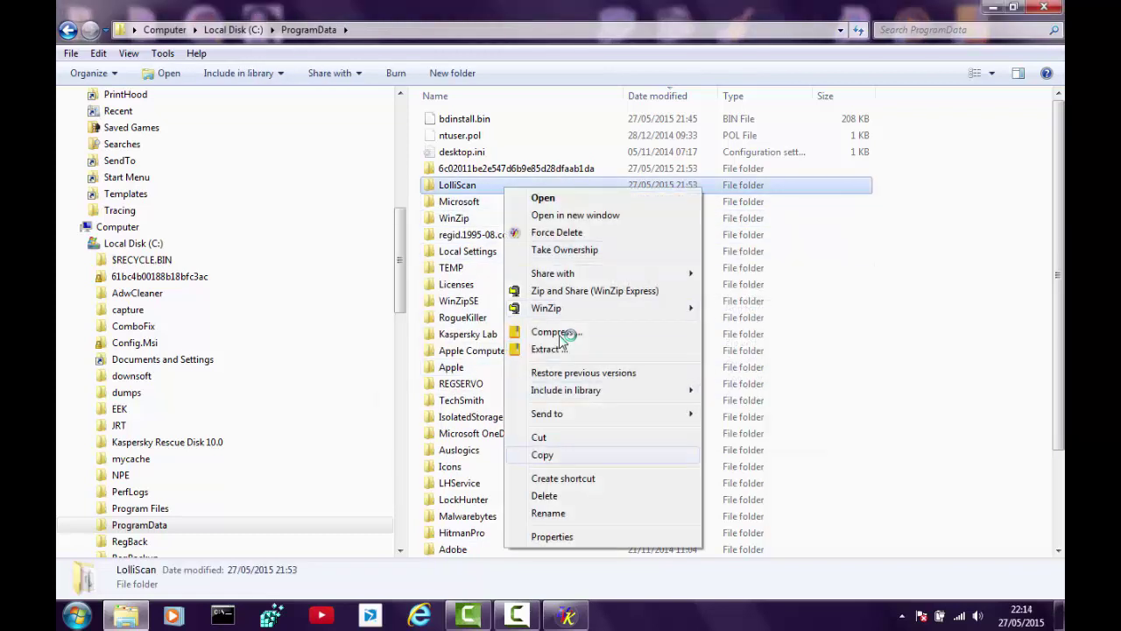
key(Down)
key(Return)
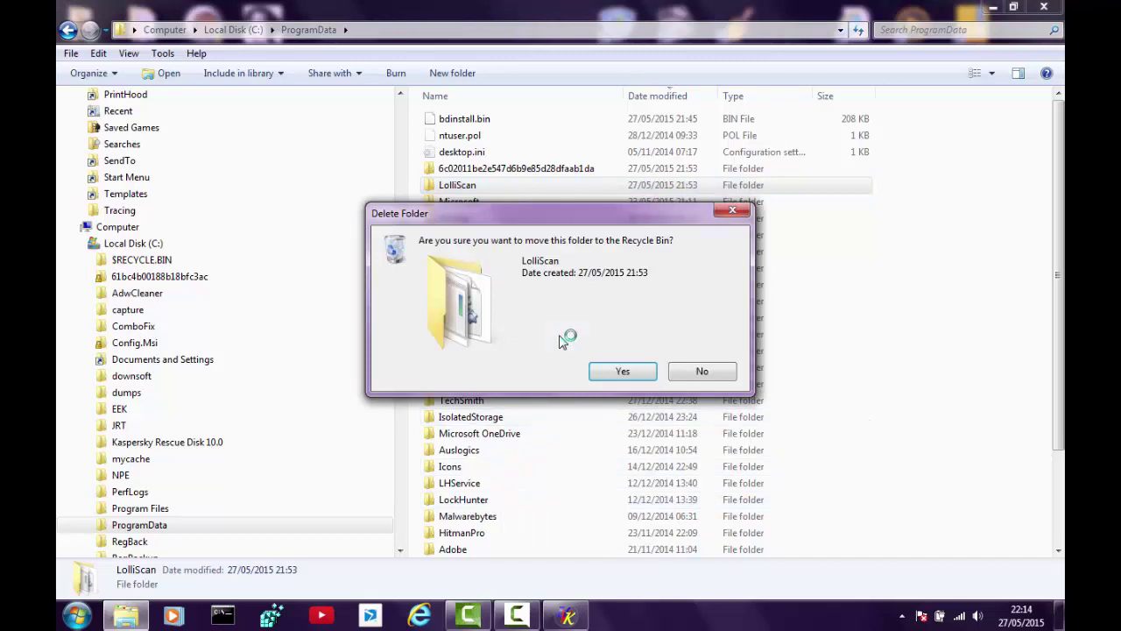
key(Return)
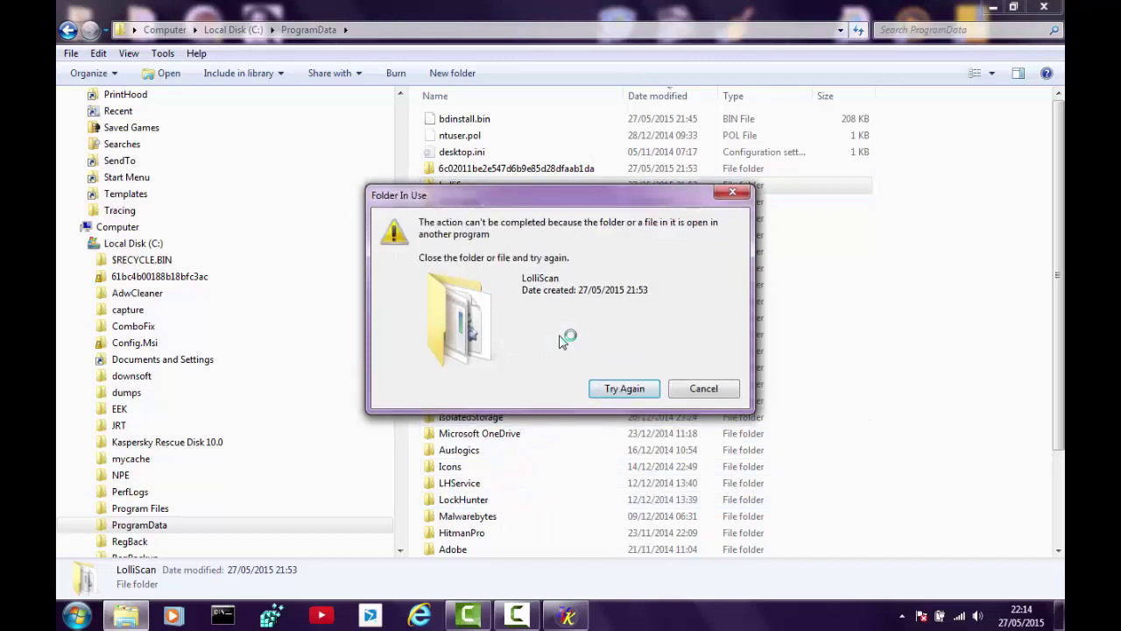
key(Escape)
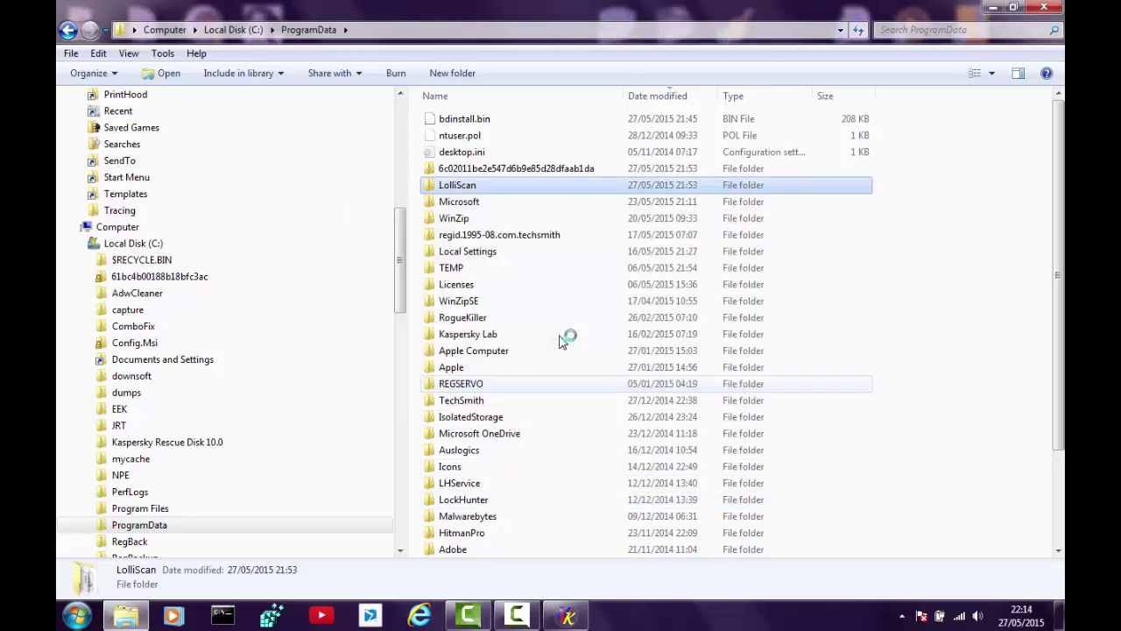
key(shift+F10)
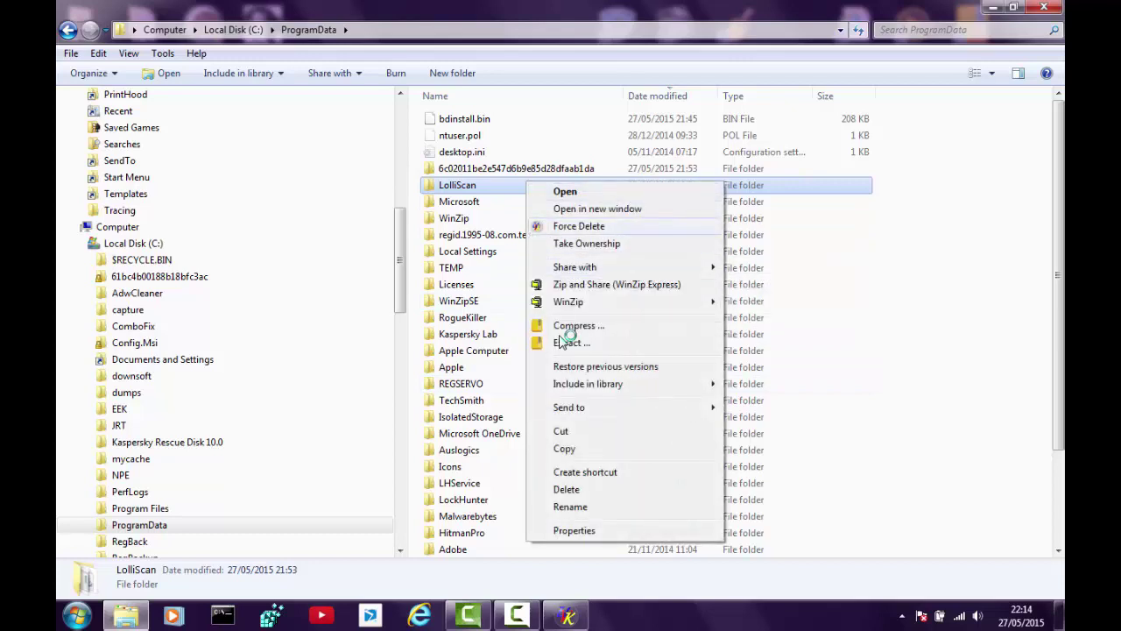
key(Escape)
key(Delete)
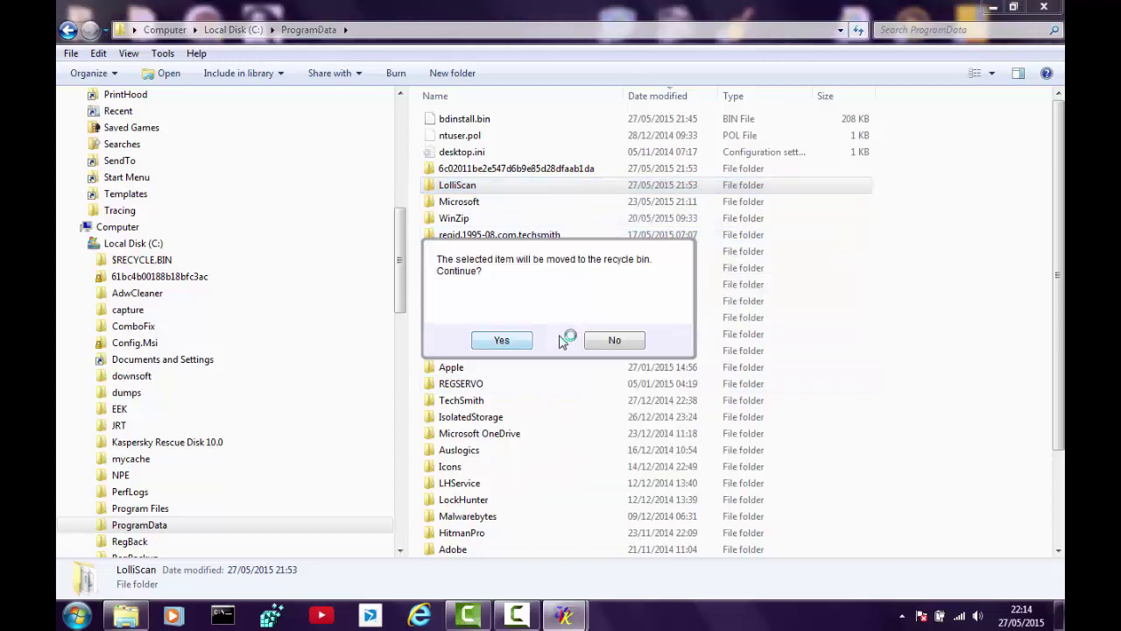
key(Return)
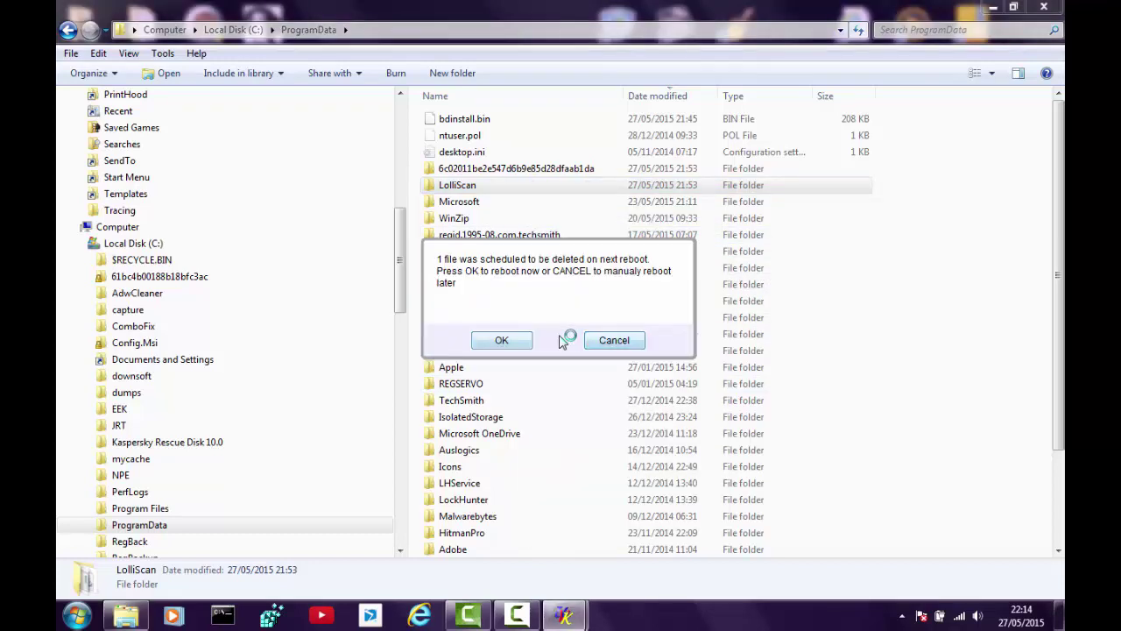
key(Escape)
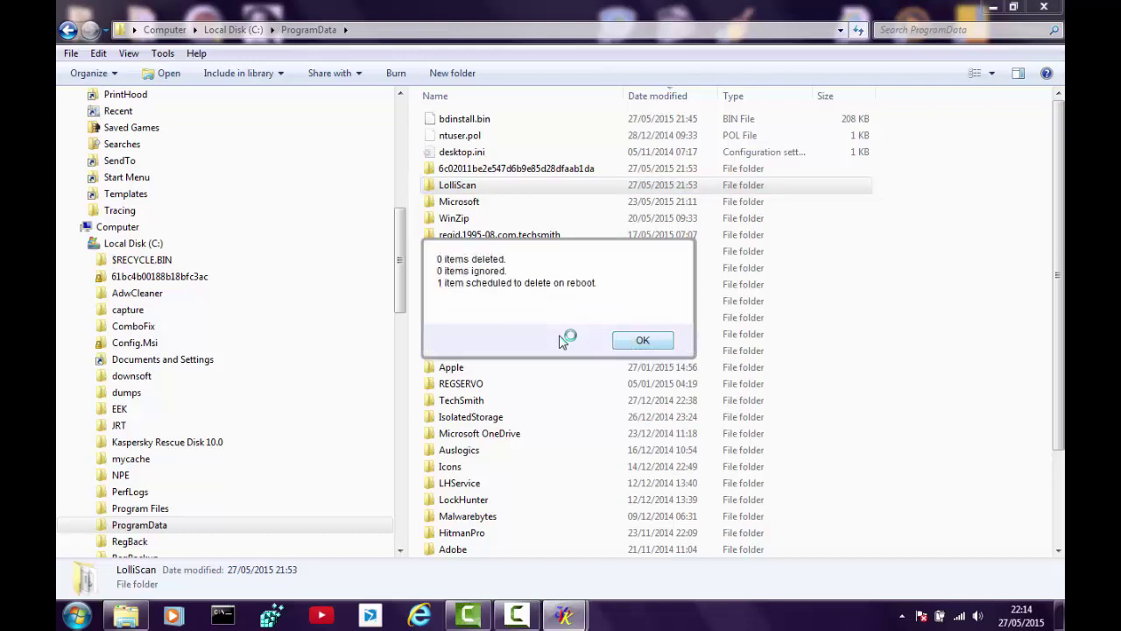
key(Return)
key(Return)
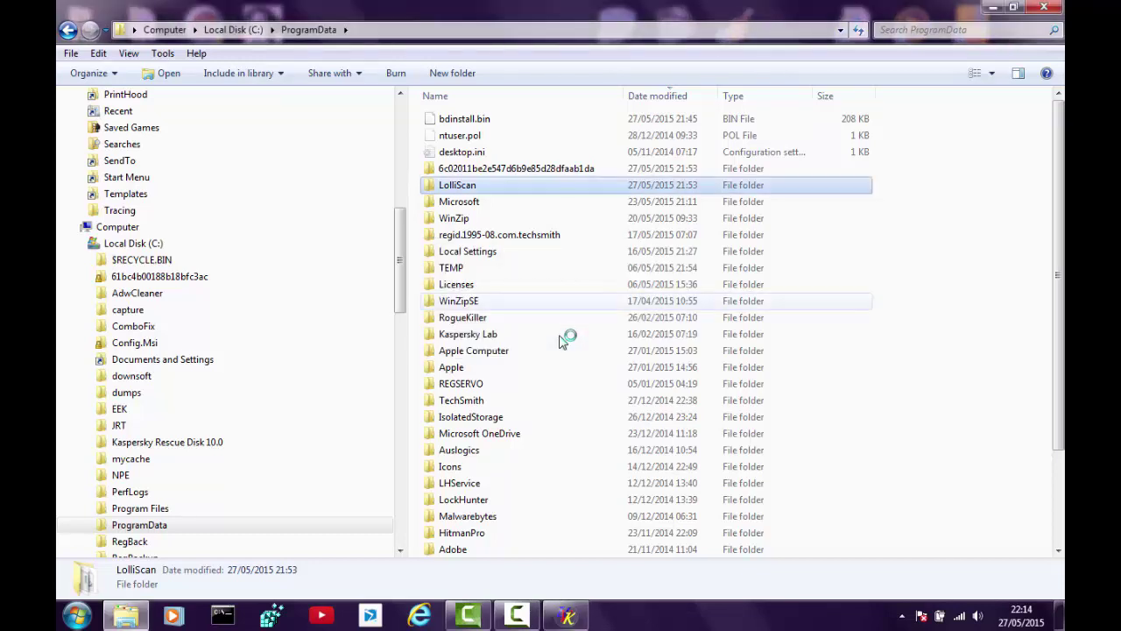
- Delete the 6c02011be2e547d6b9e85d28dfaab1da folder and the bdinstall.bin file
key(Up)
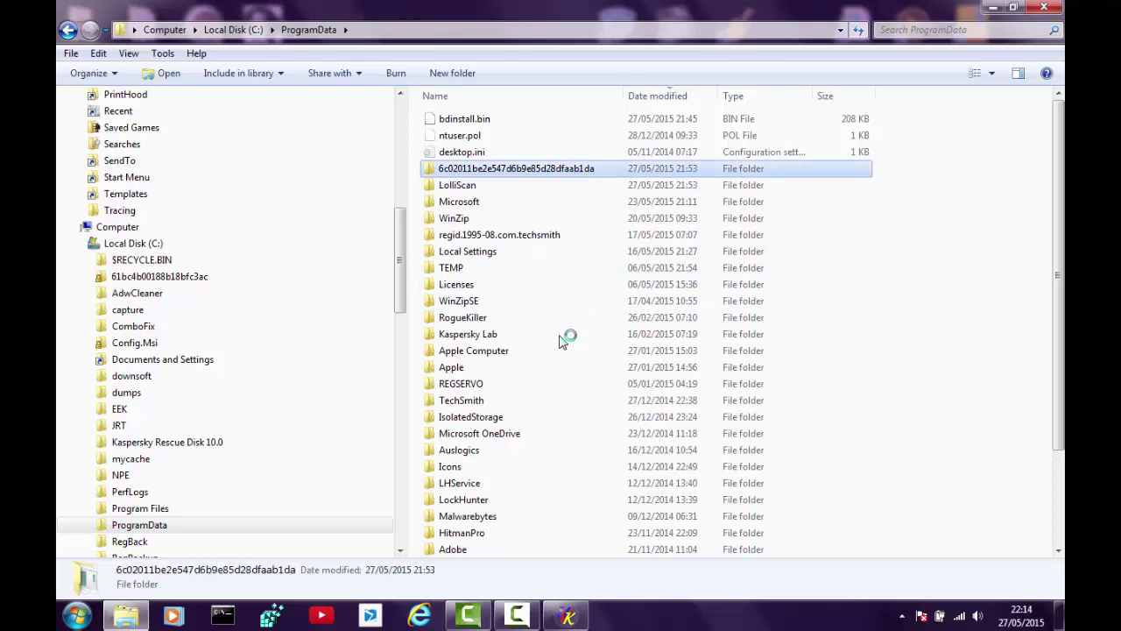
key(shift+F10)
key(Down)
key(Down)
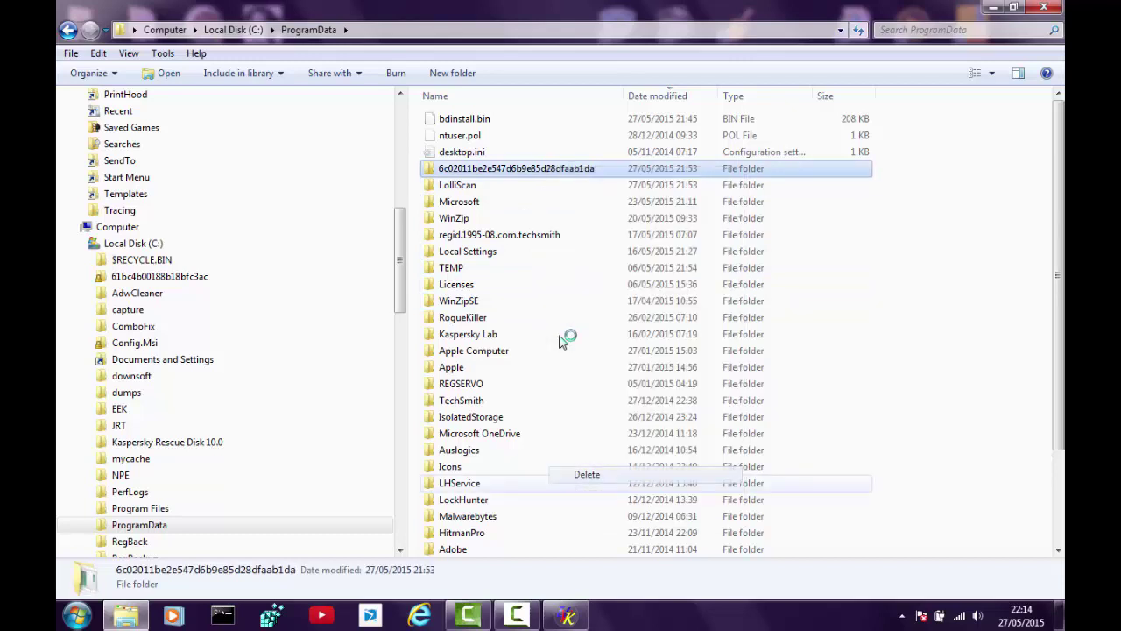
key(Return)
key(Return)
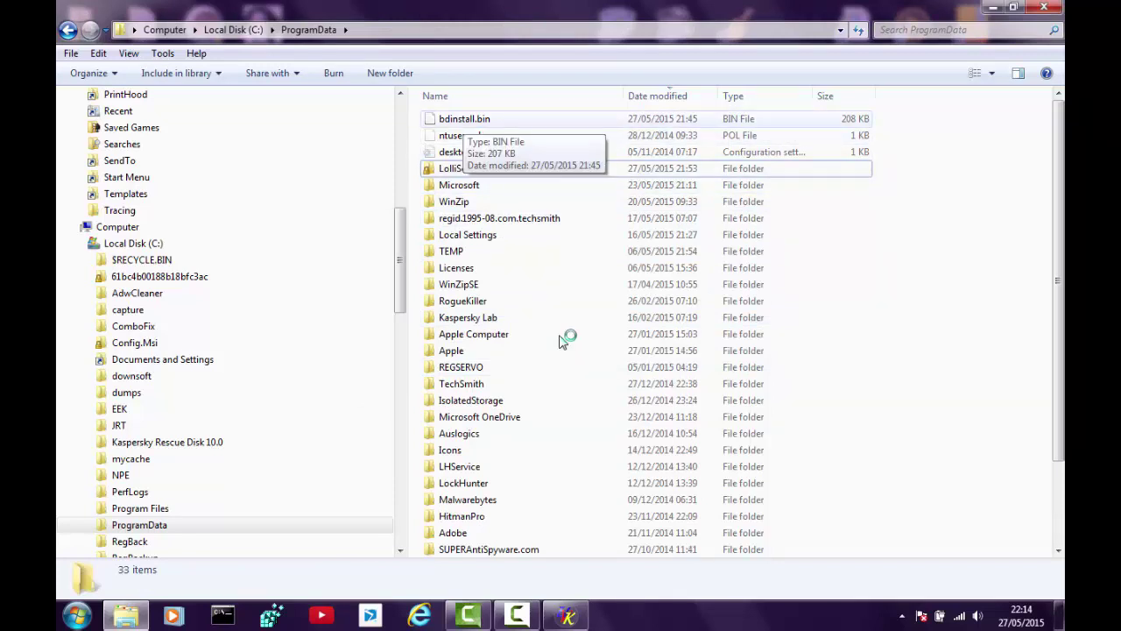
key(Home)
key(shift+F10)
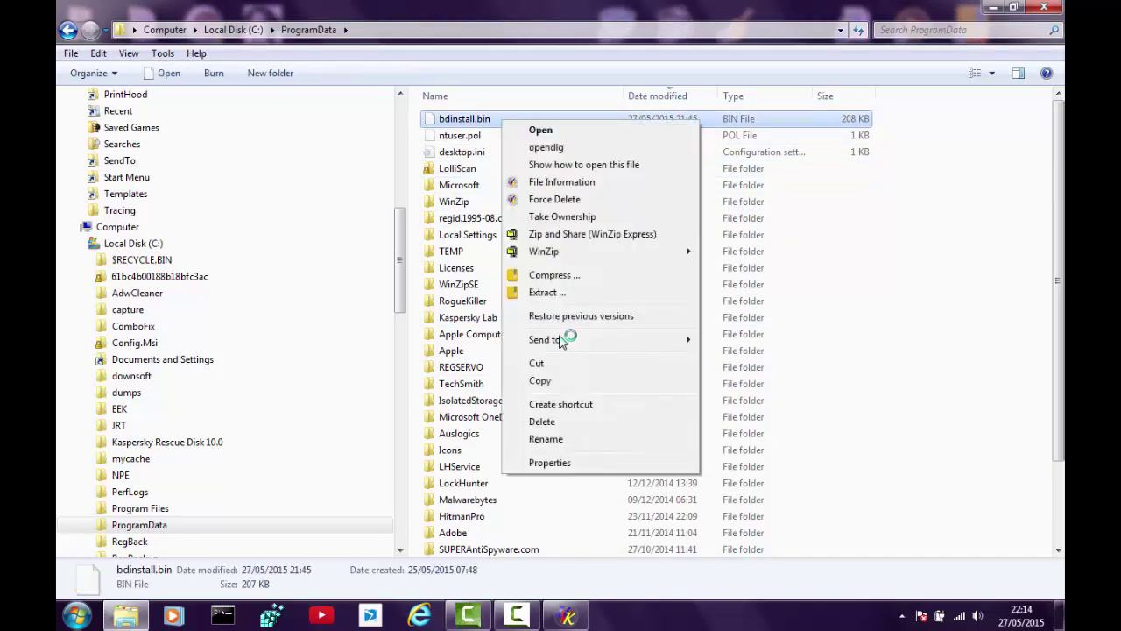
key(Down)
key(Down)
key(Down)
key(Down)
key(Return)
key(Return)
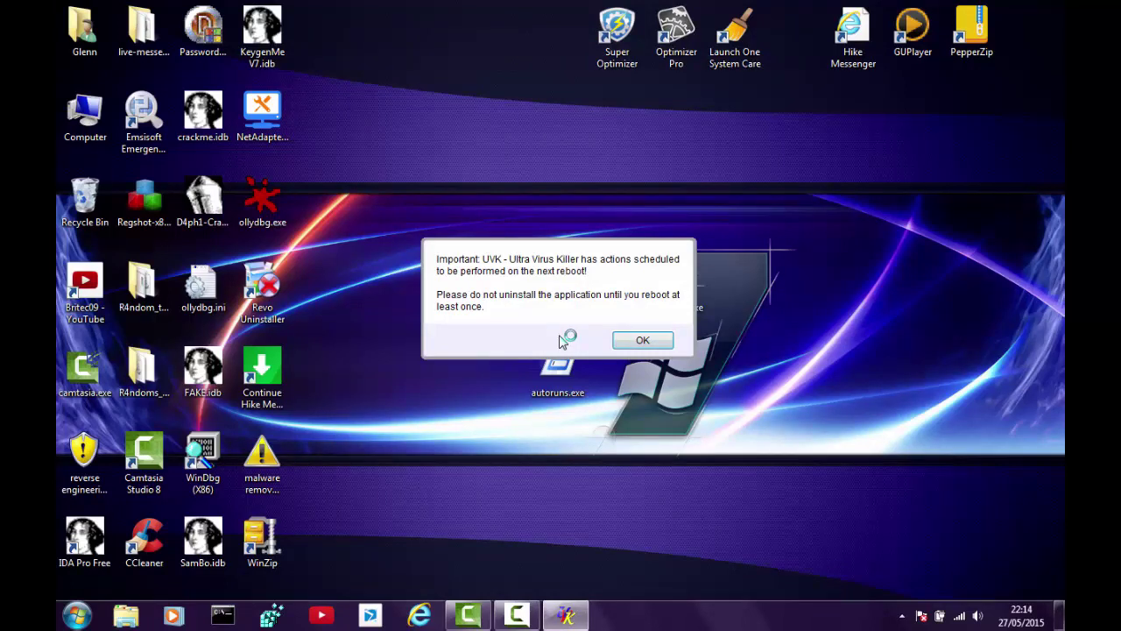
- Acknowledge Ultra Virus Killer's notice that actions will run on the next reboot
key(Return)
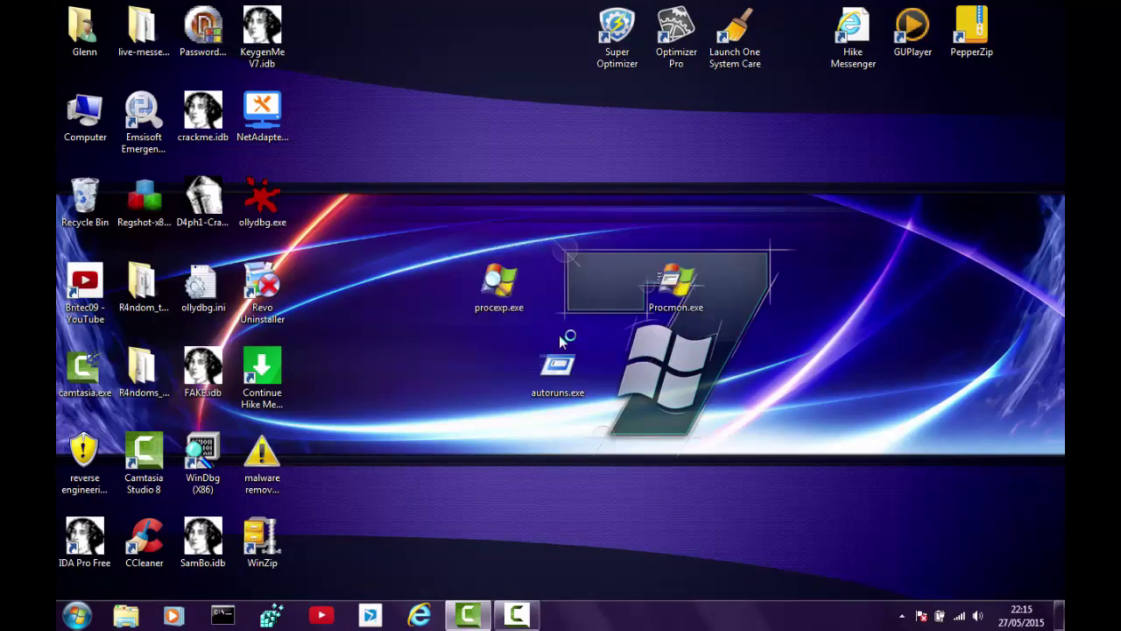
- In msconfig, leave every startup item but CCleaner disabled and exit without restarting
key(super)
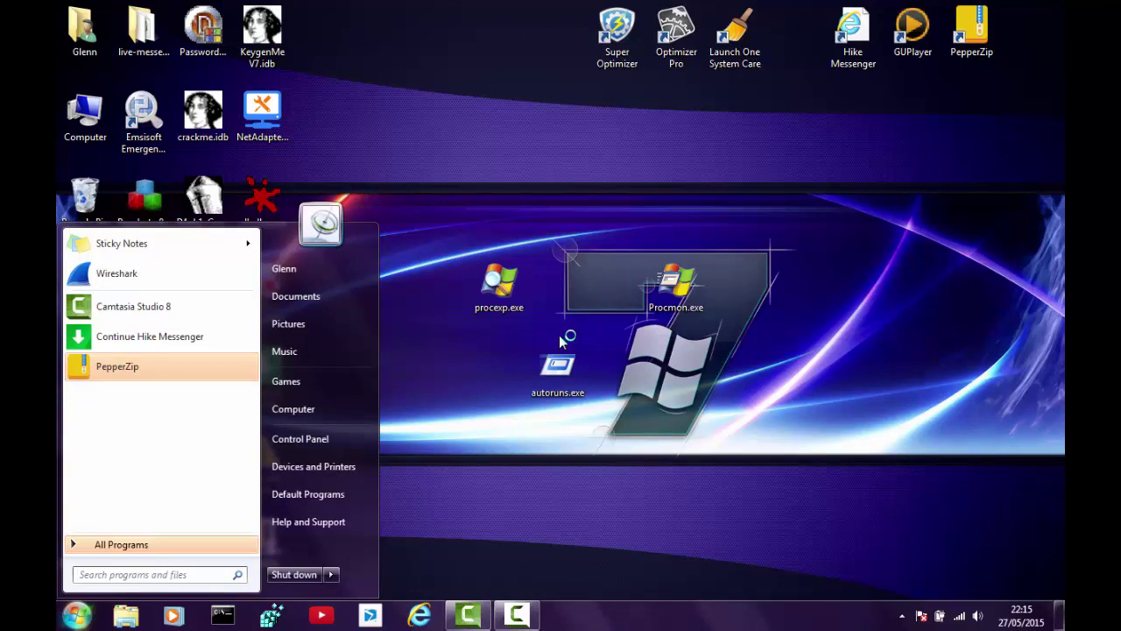
text(msconf)
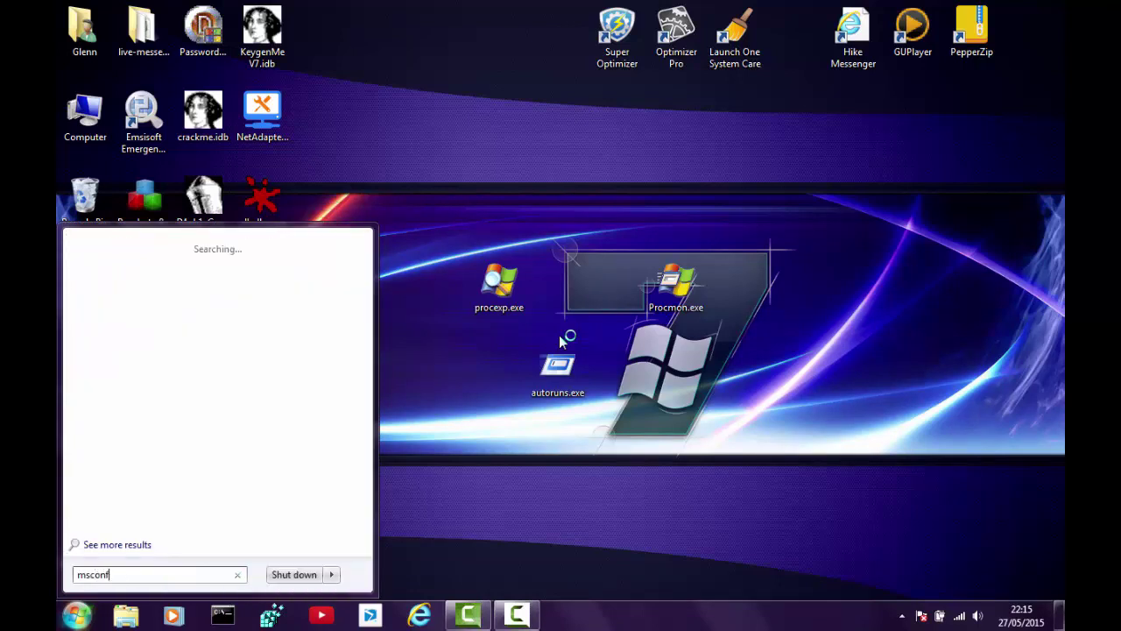
text(ig)
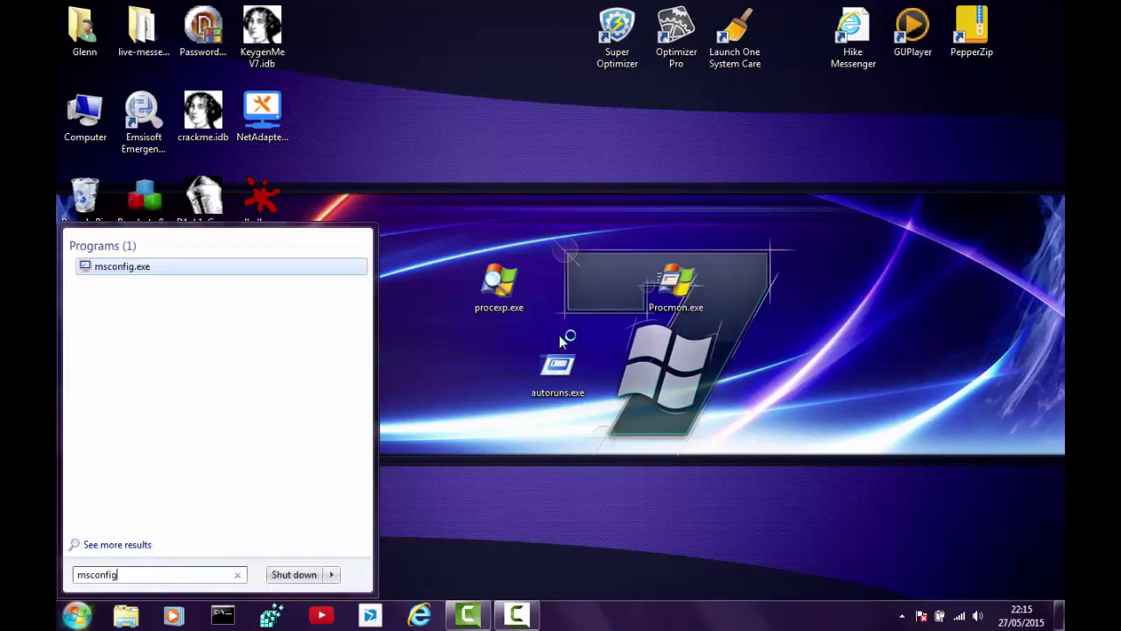
key(Return)
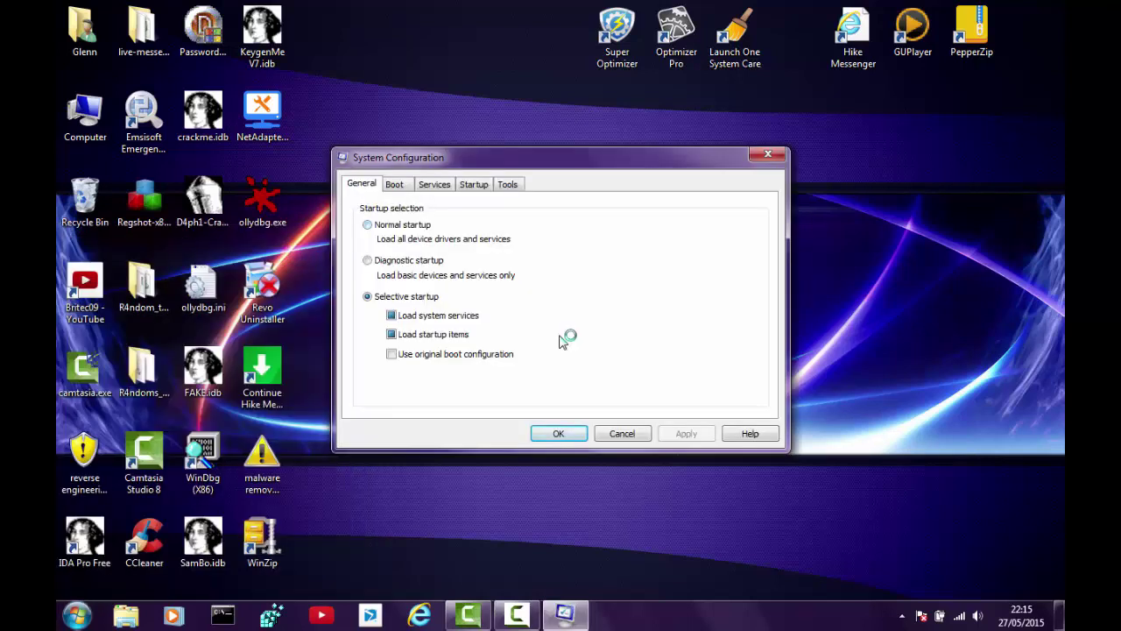
key(ctrl+Tab)
key(ctrl+Tab)
key(ctrl+Tab)
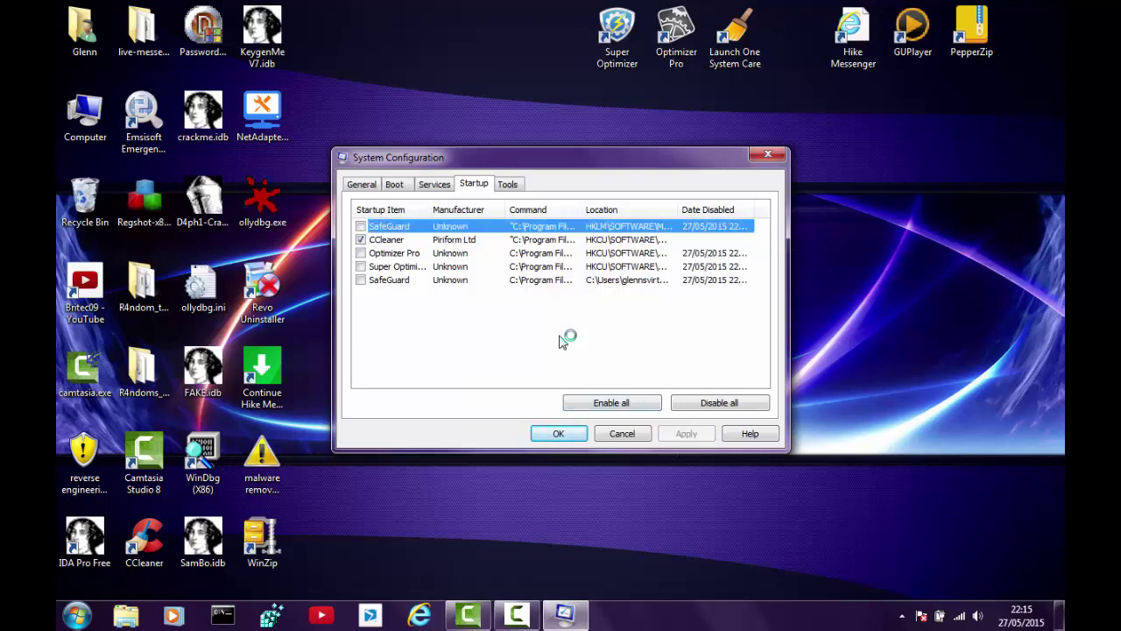
key(Return)
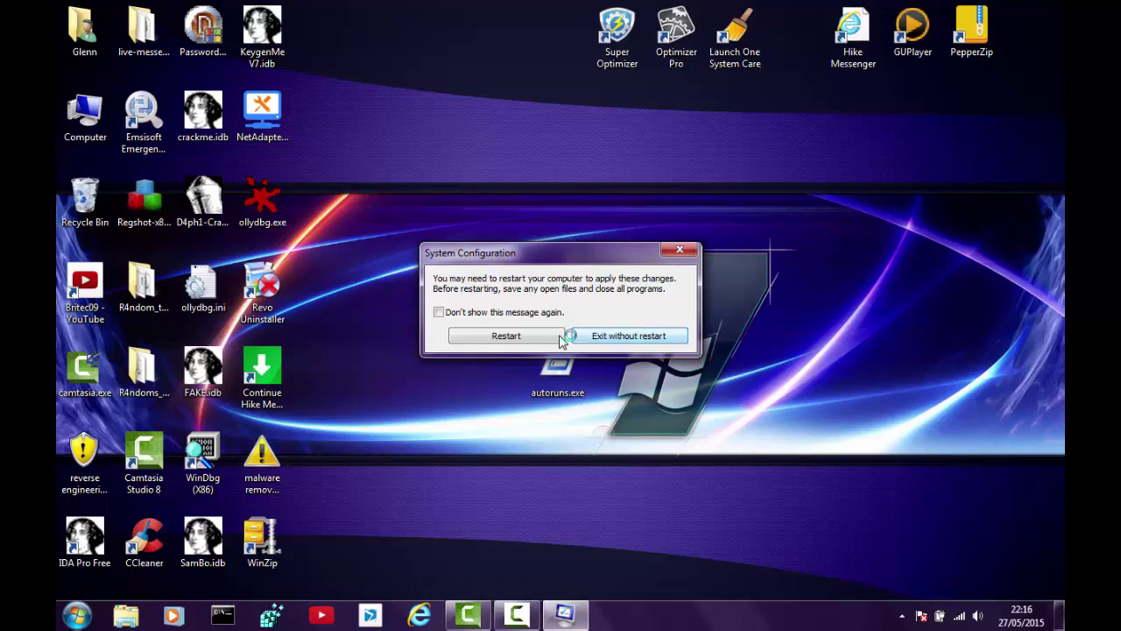
key(Return)
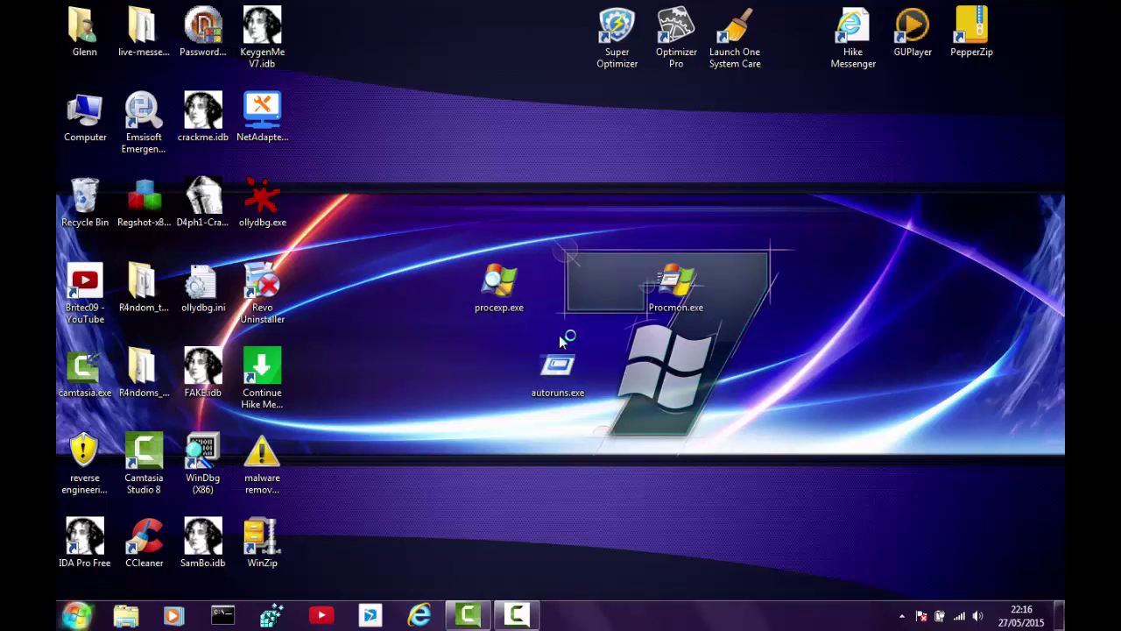
- Open Programs and Features from Control Panel and scroll through the installed programs list
key(super)
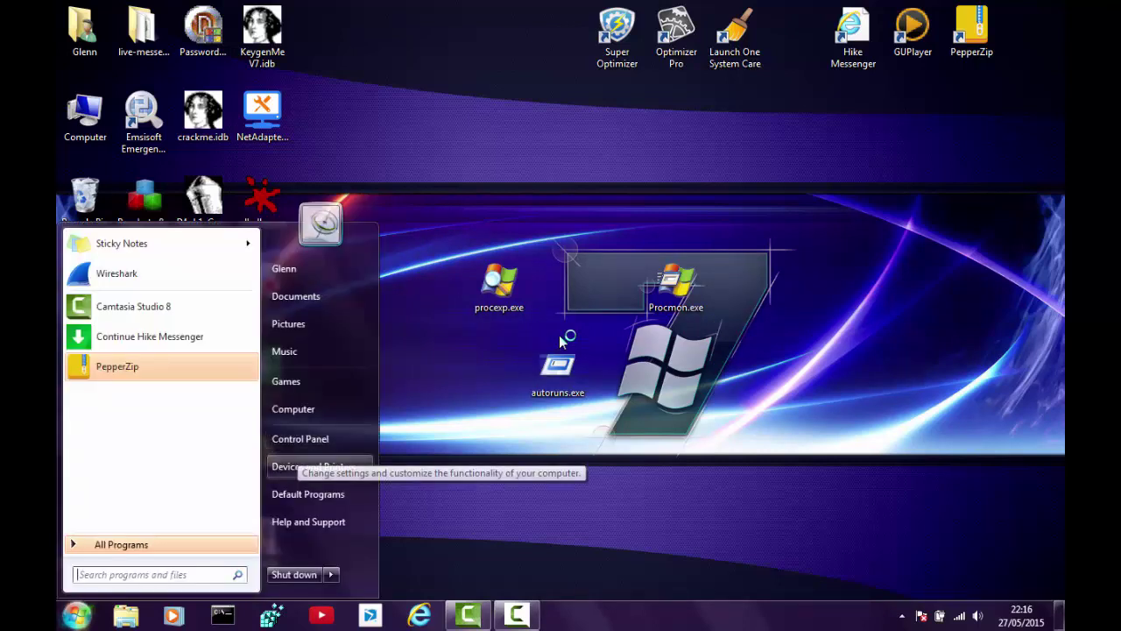
key(Up)
key(Return)
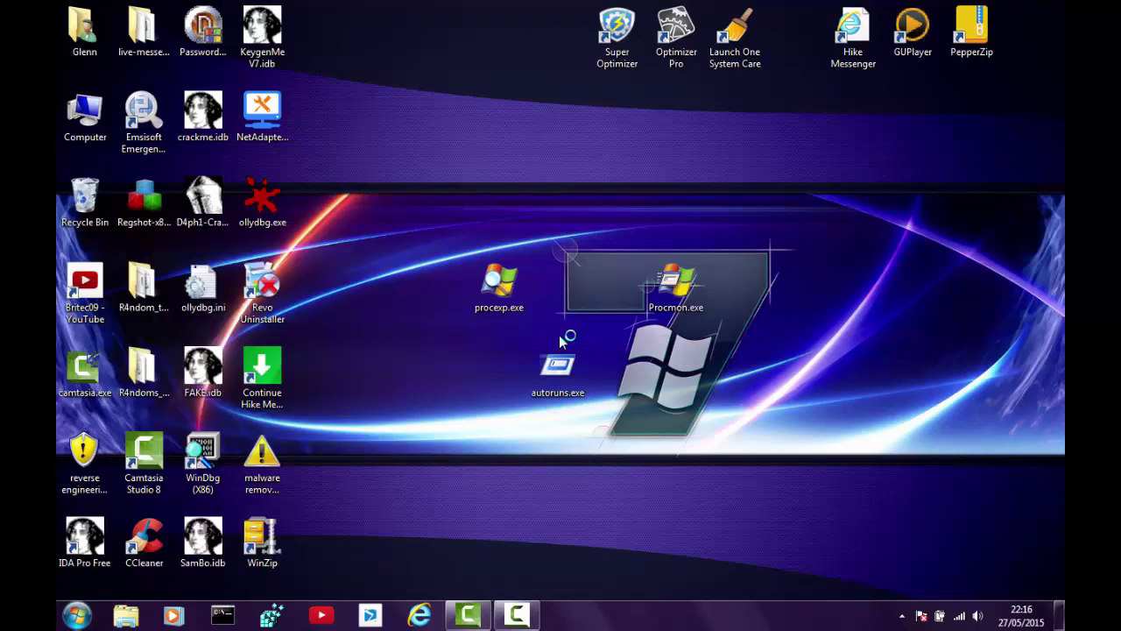
key(Down)
key(Down)
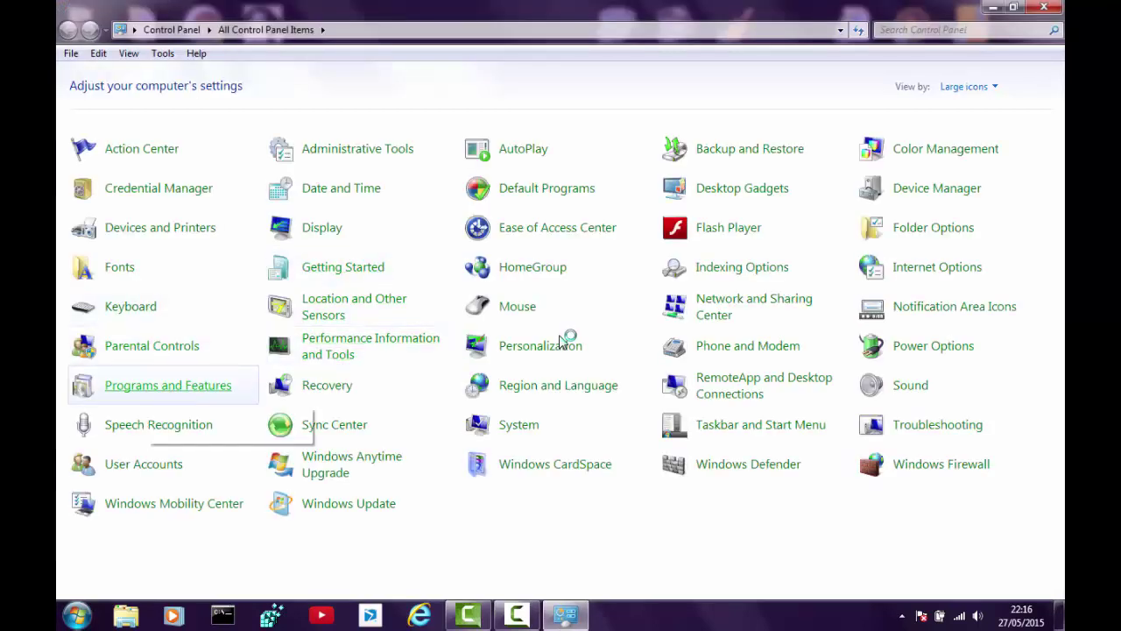
key(Return)
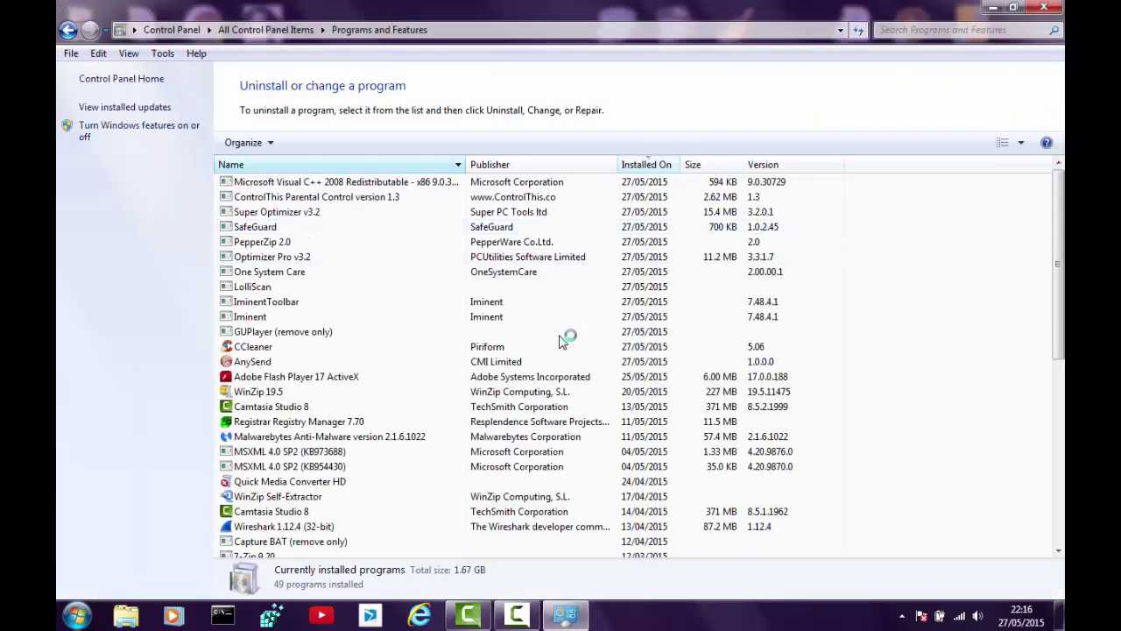
scroll(561, 340, down, 4)
scroll(564, 340, down, 4)
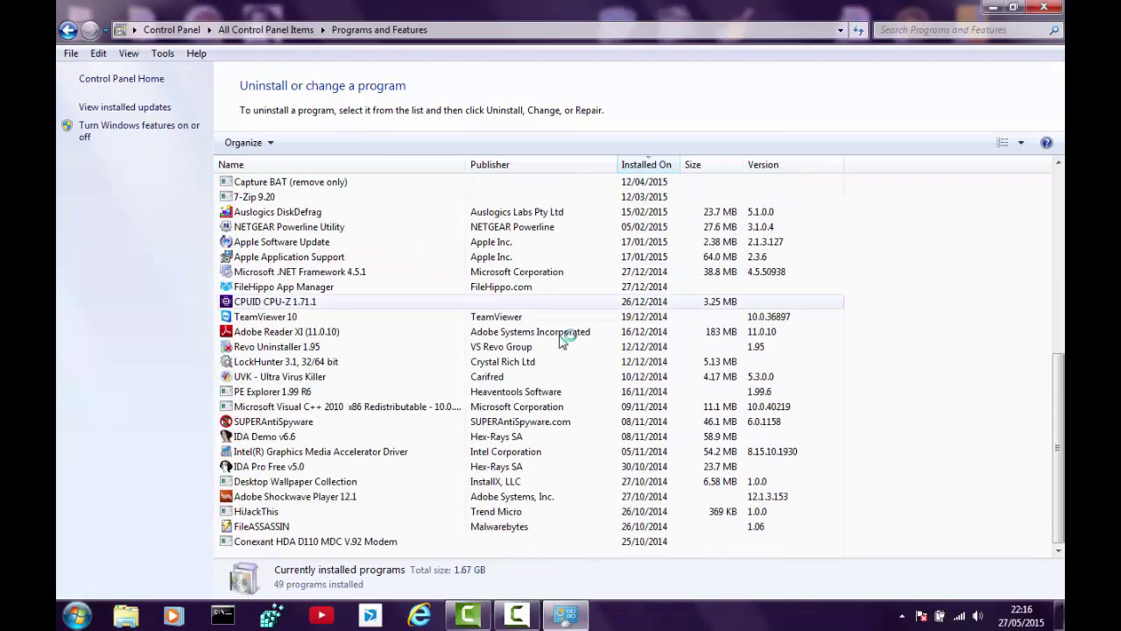
scroll(563, 340, up, 8)
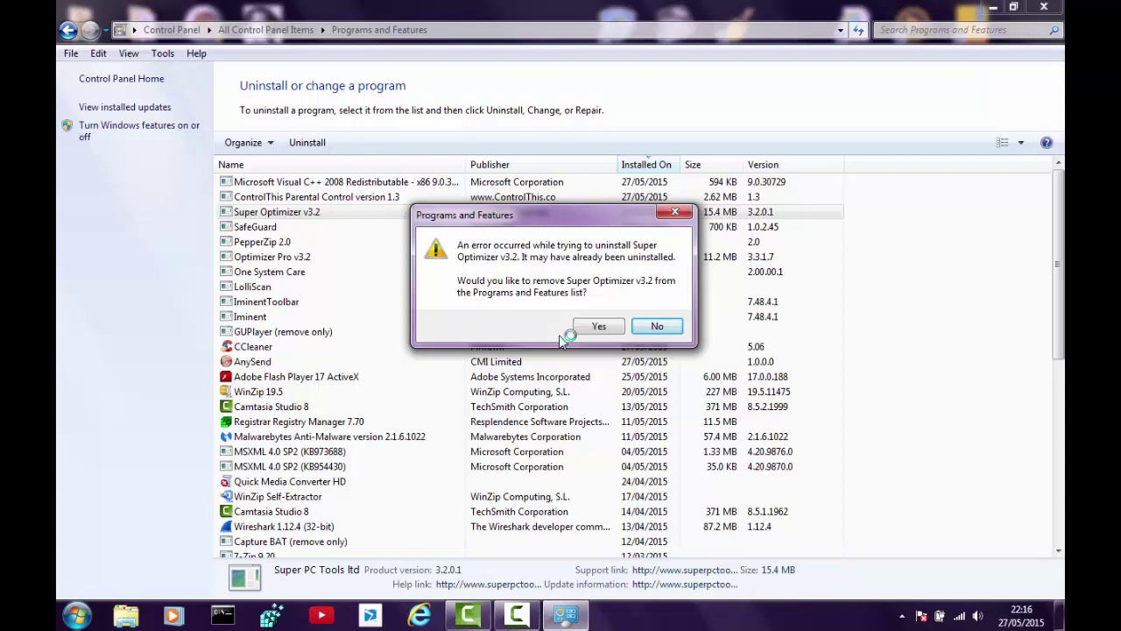
- Remove the Super Optimizer v3.2, SafeGuard, ControlThis Parental Control, PepperZip 2.0 and Optimizer Pro v3.2 entries
click(598, 326)
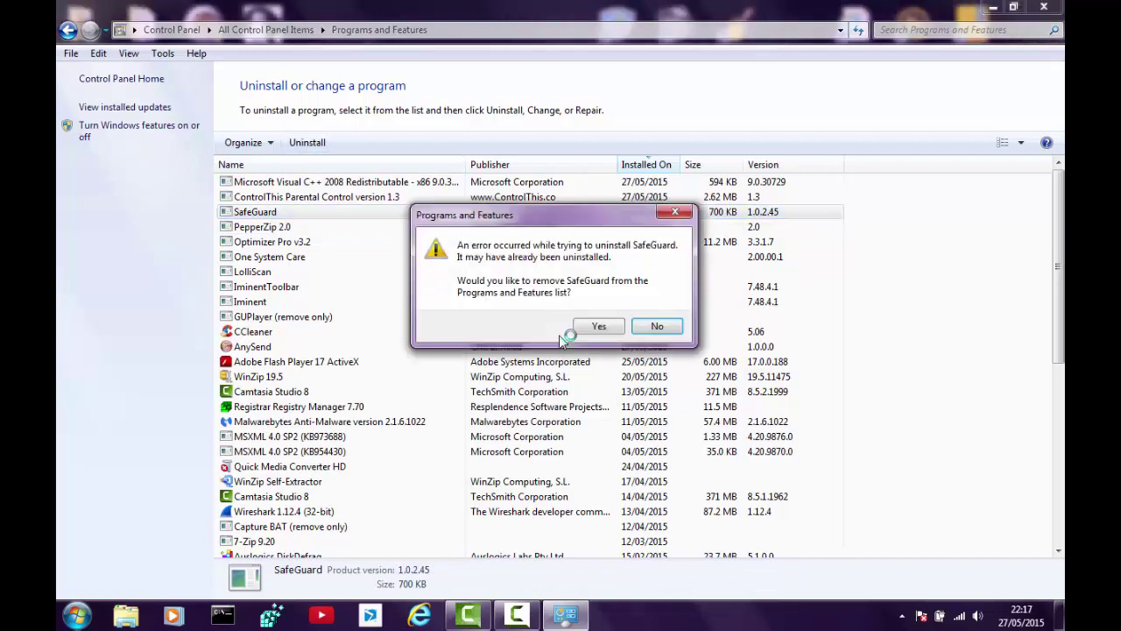
key(Return)
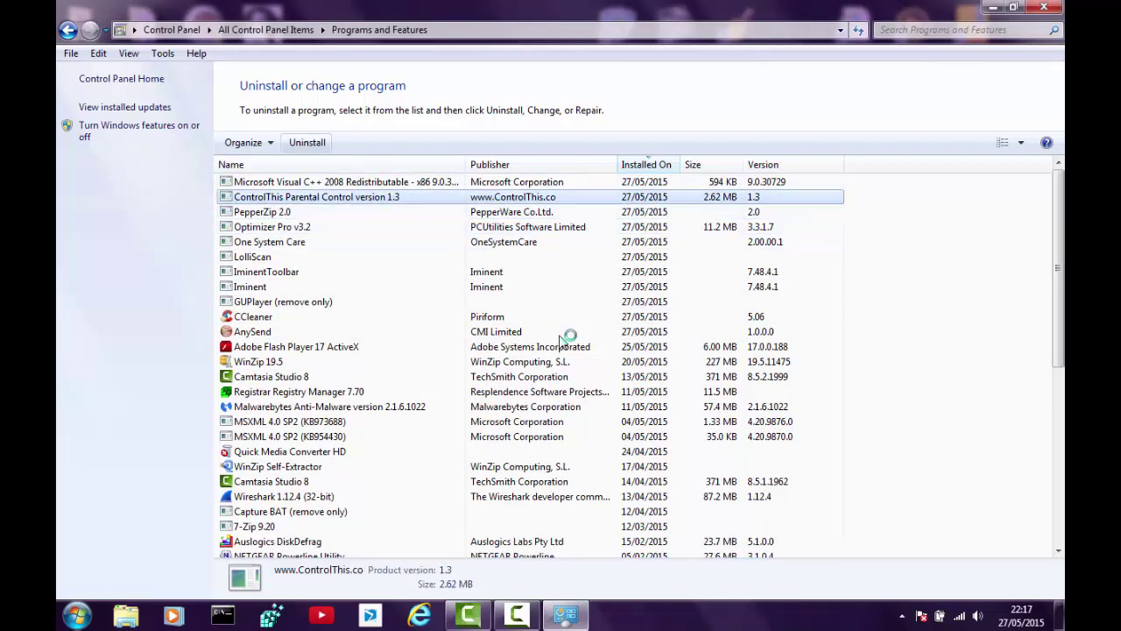
key(Return)
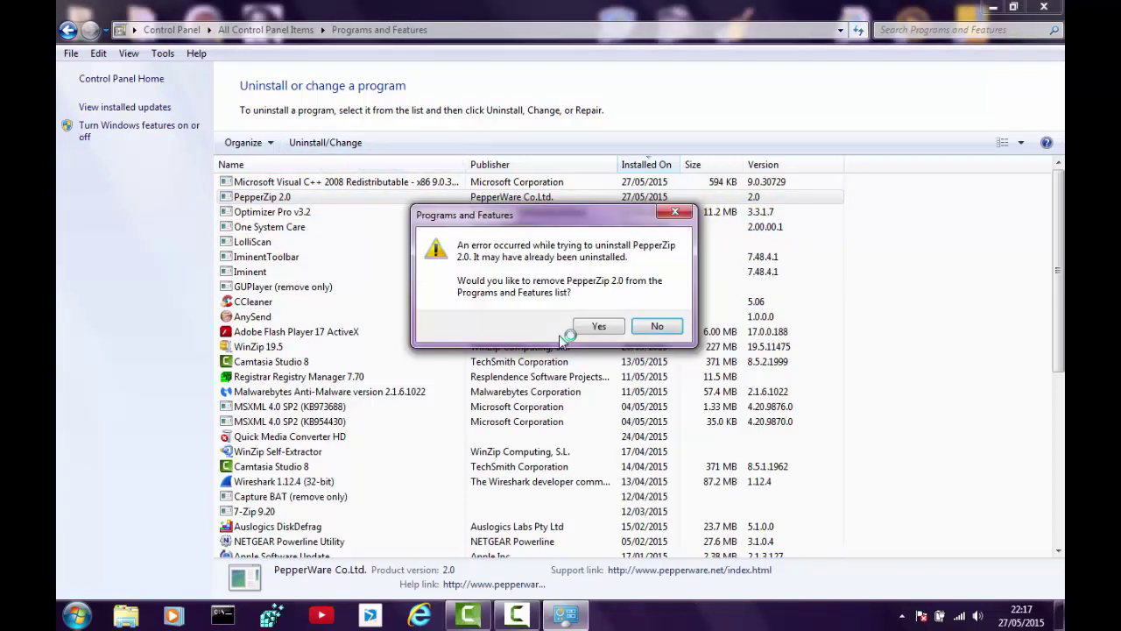
key(Return)
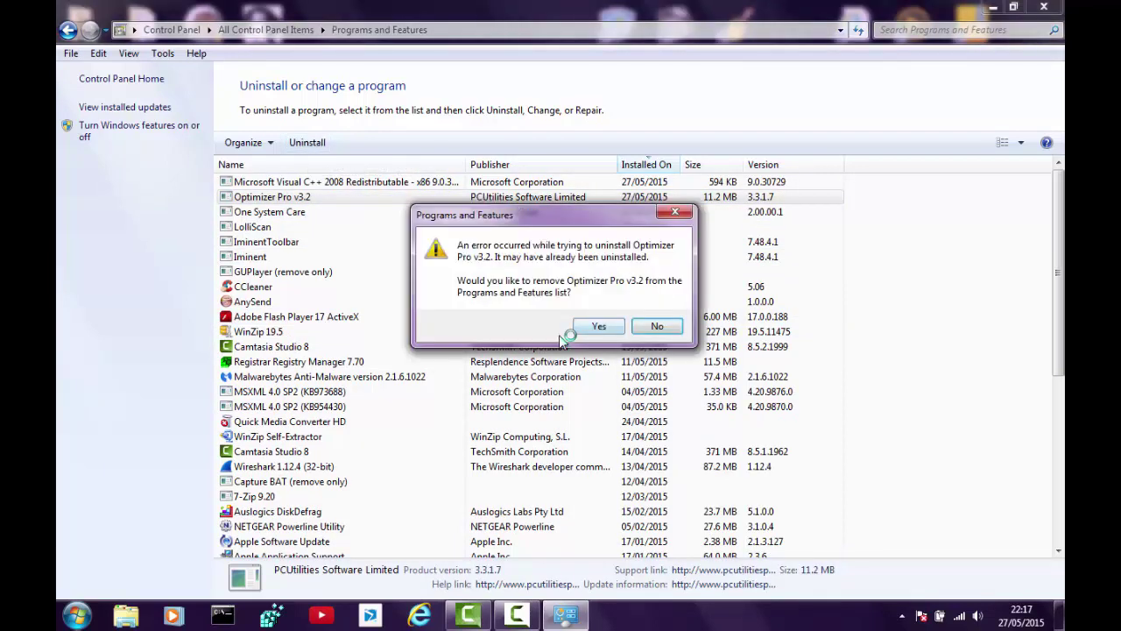
key(Return)
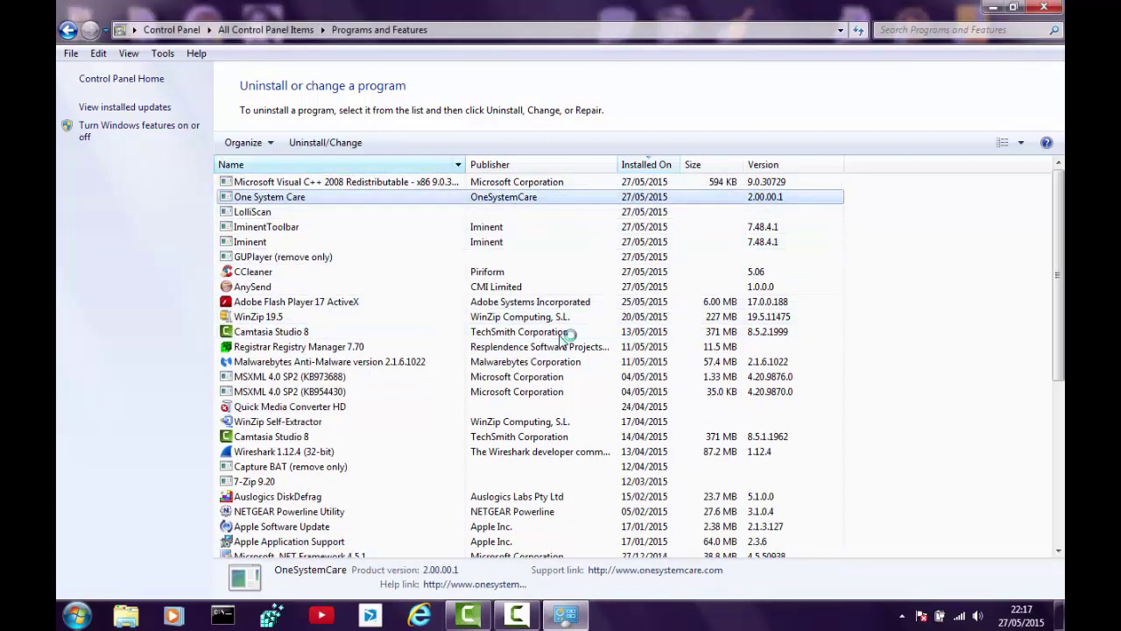
- Remove the One System Care, LolliScan, IminentToolbar, Iminent and GUPlayer entries from the list
key(Return)
key(Return)
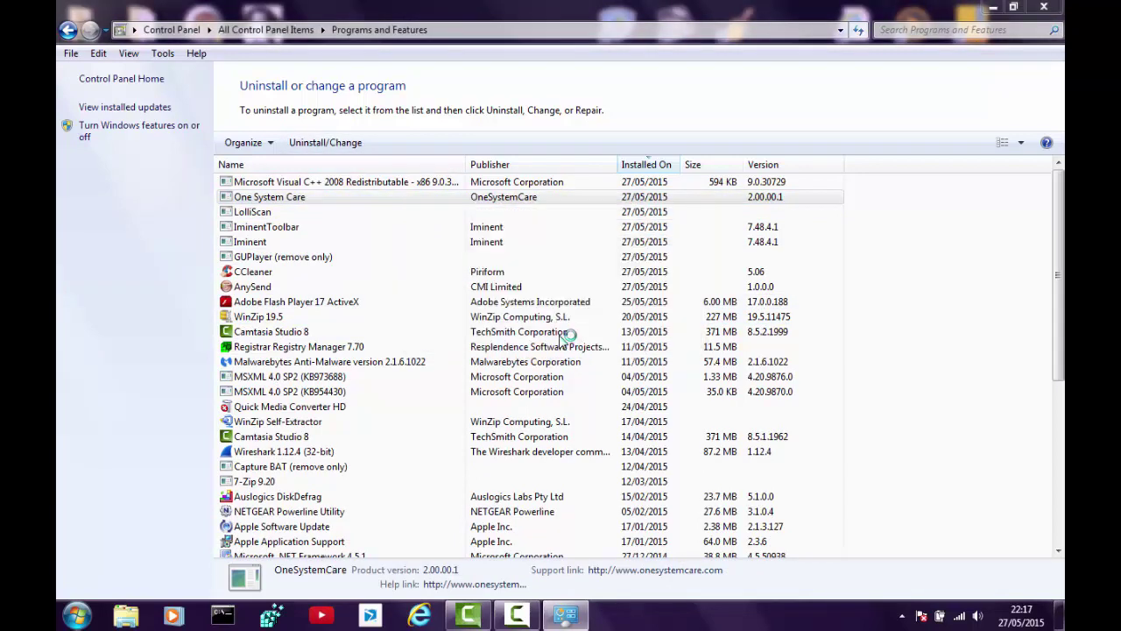
key(Return)
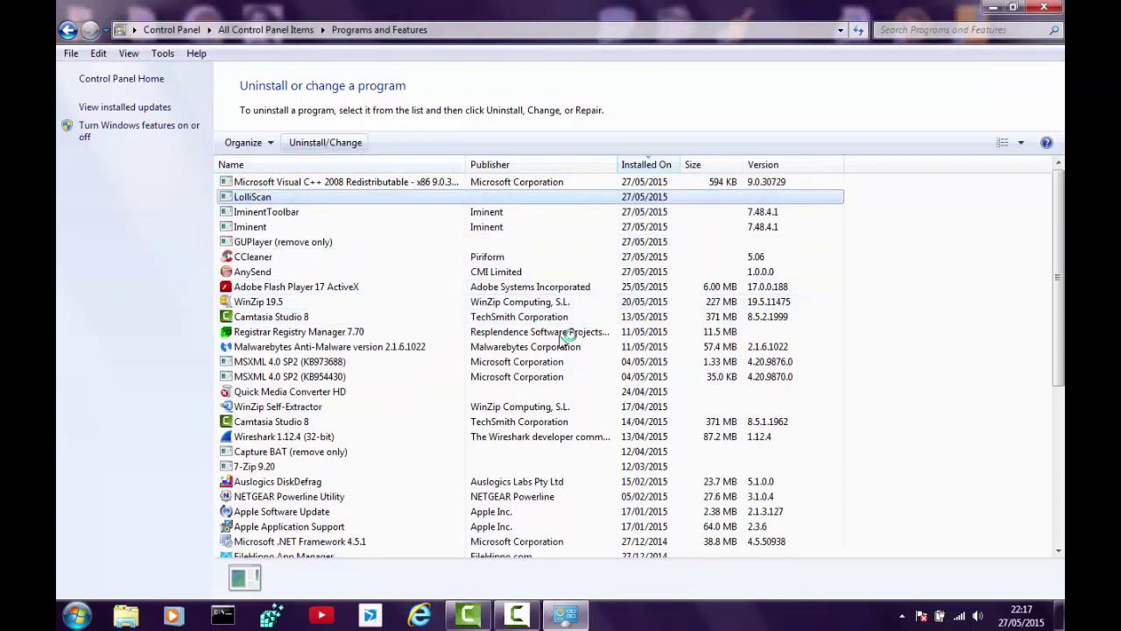
key(Return)
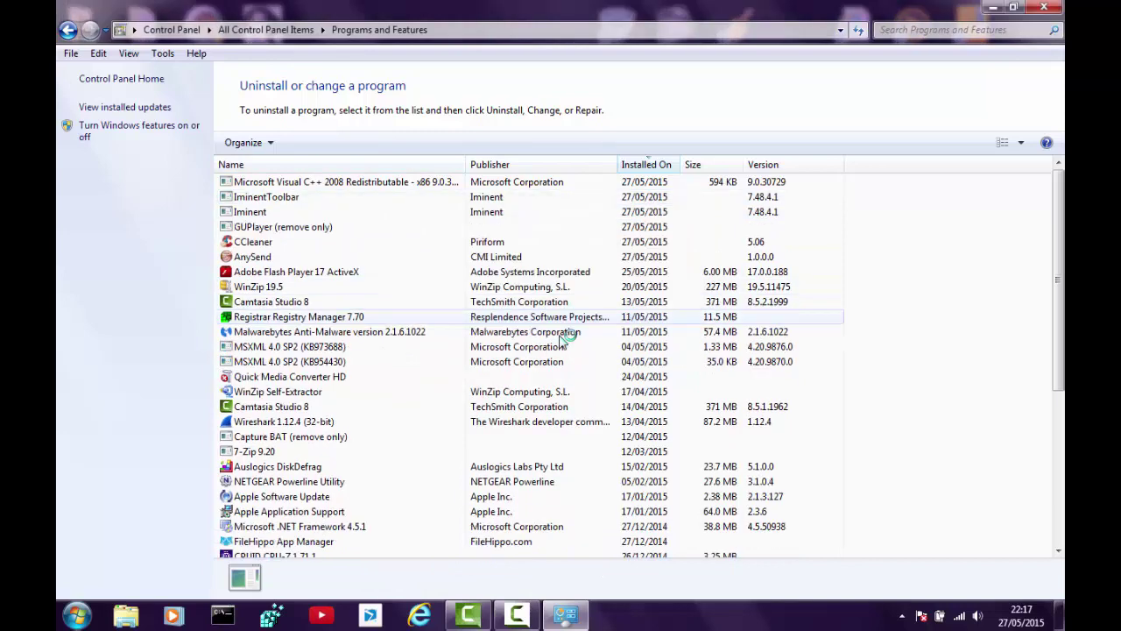
key(Return)
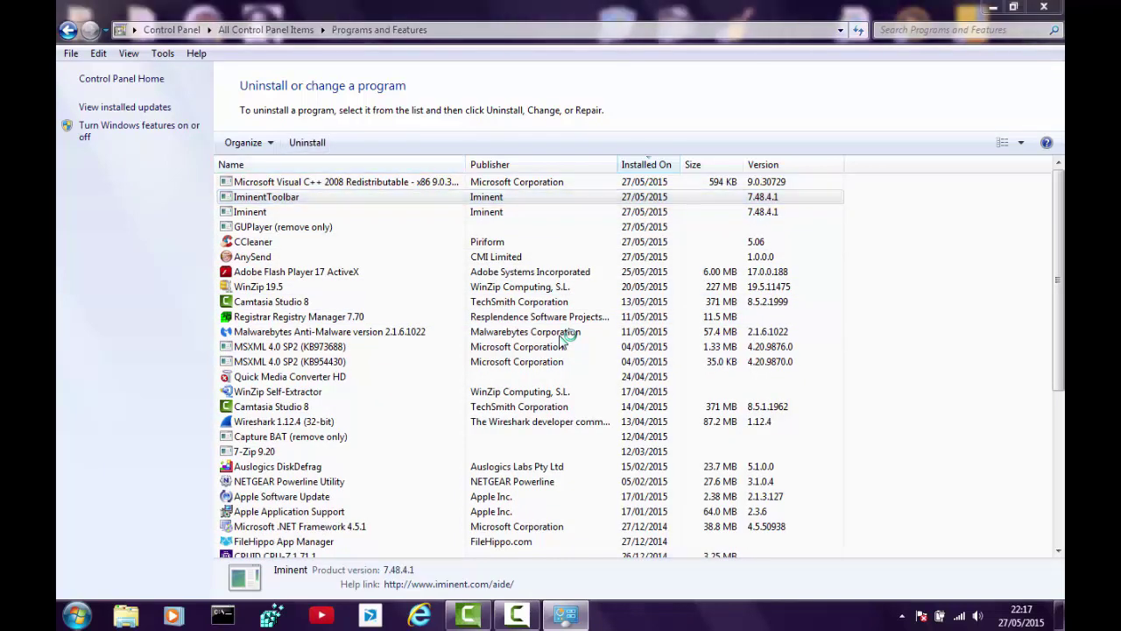
key(Return)
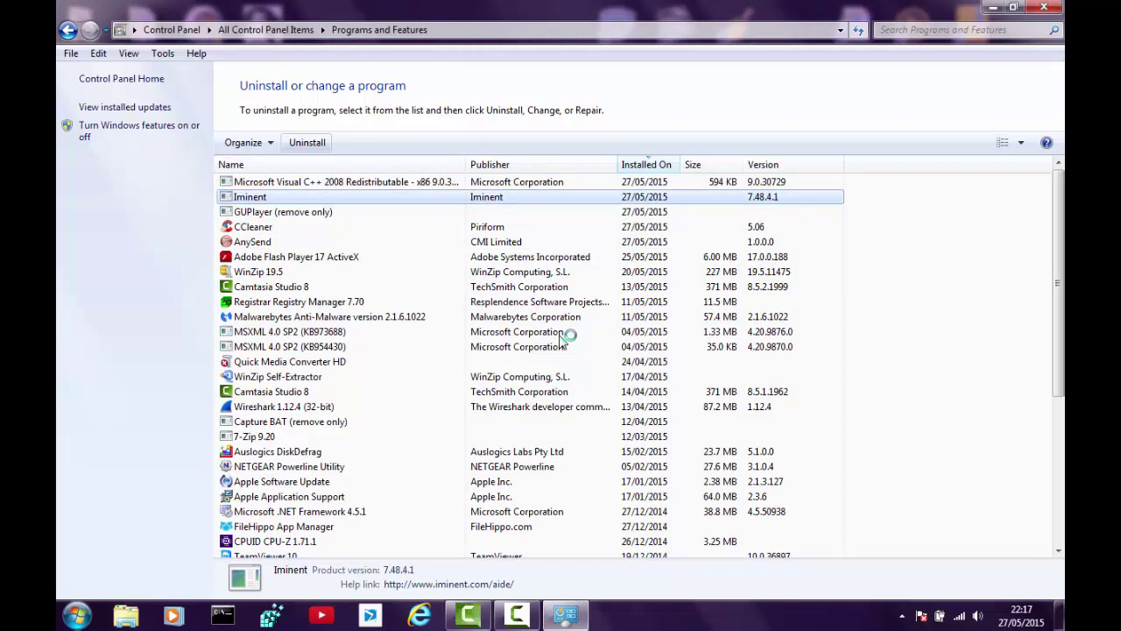
key(Return)
key(Return)
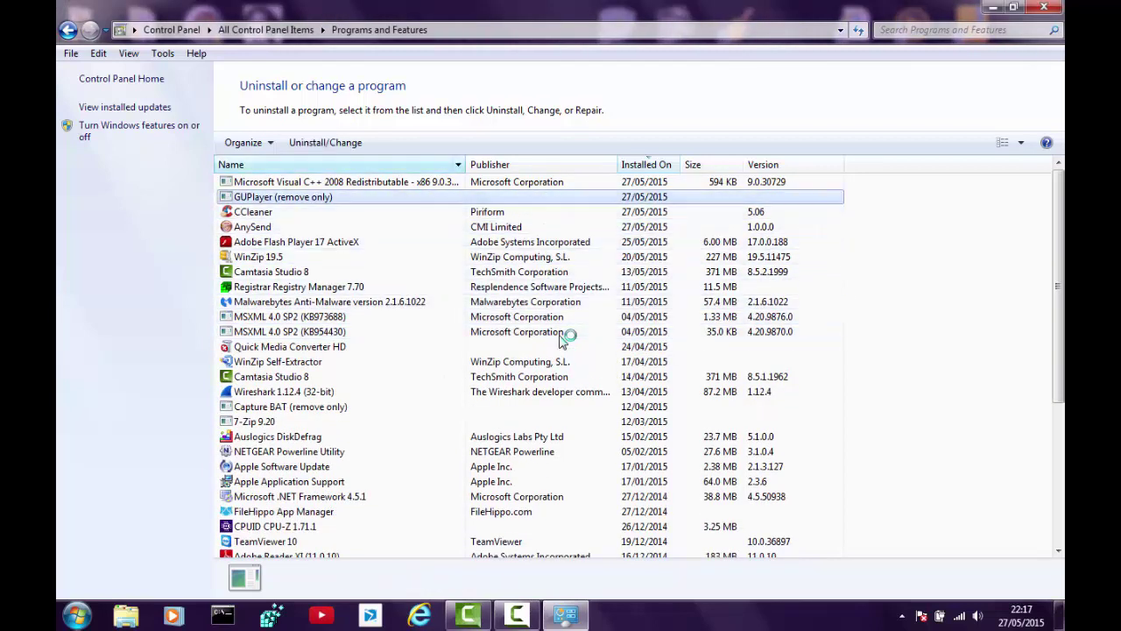
key(Return)
key(Left)
key(Return)
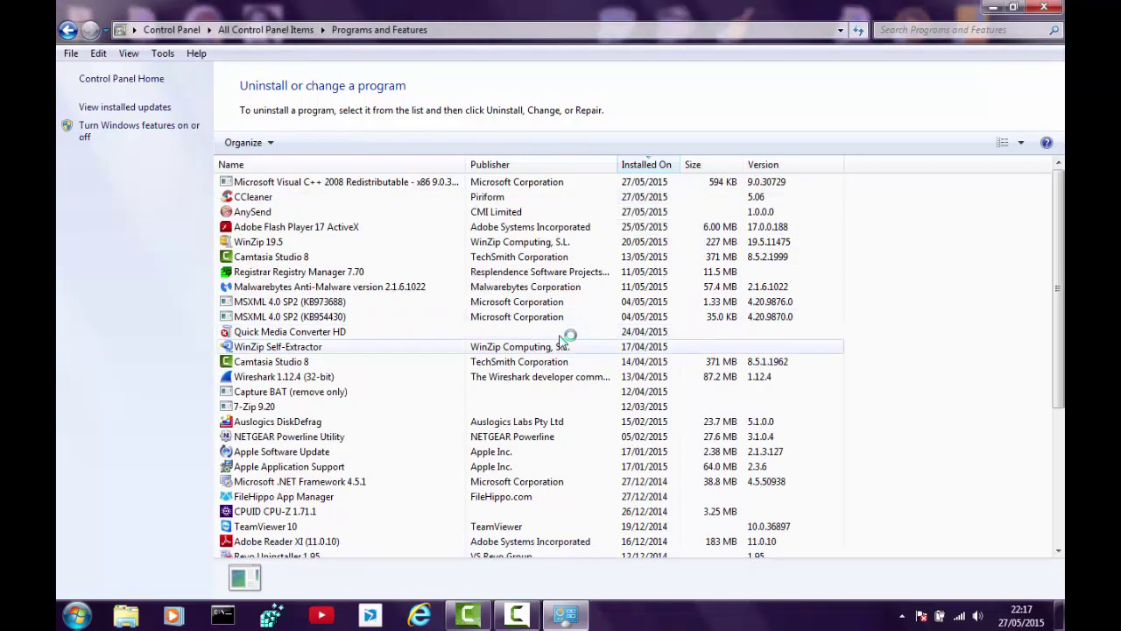
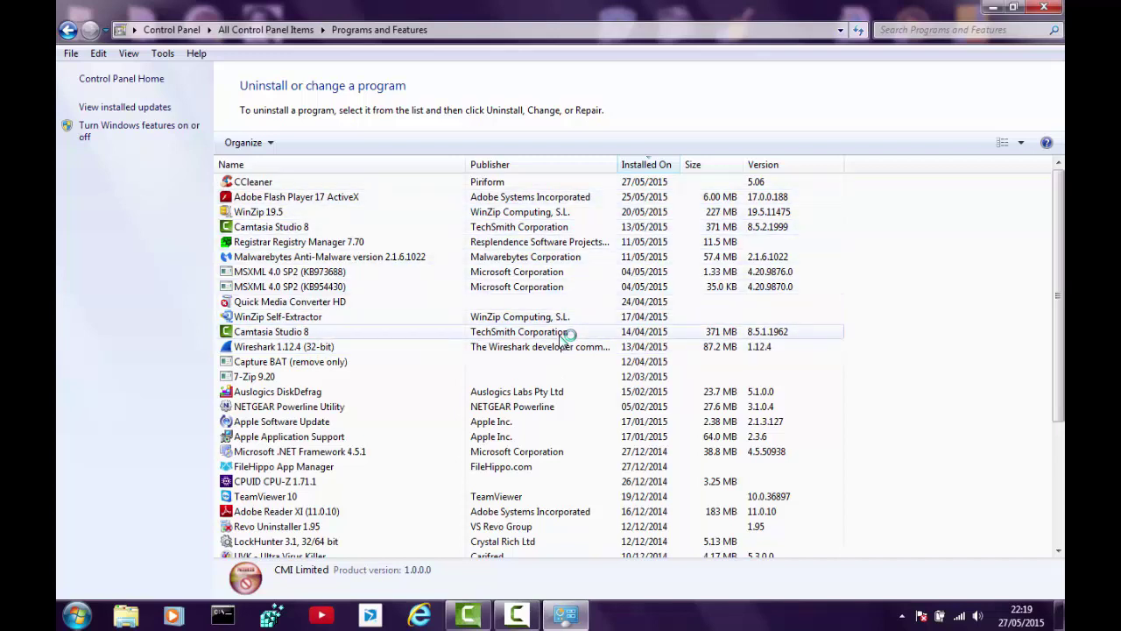
- Review the installed programs list in Programs and Features, then close the window
scroll(563, 338, down, 4)
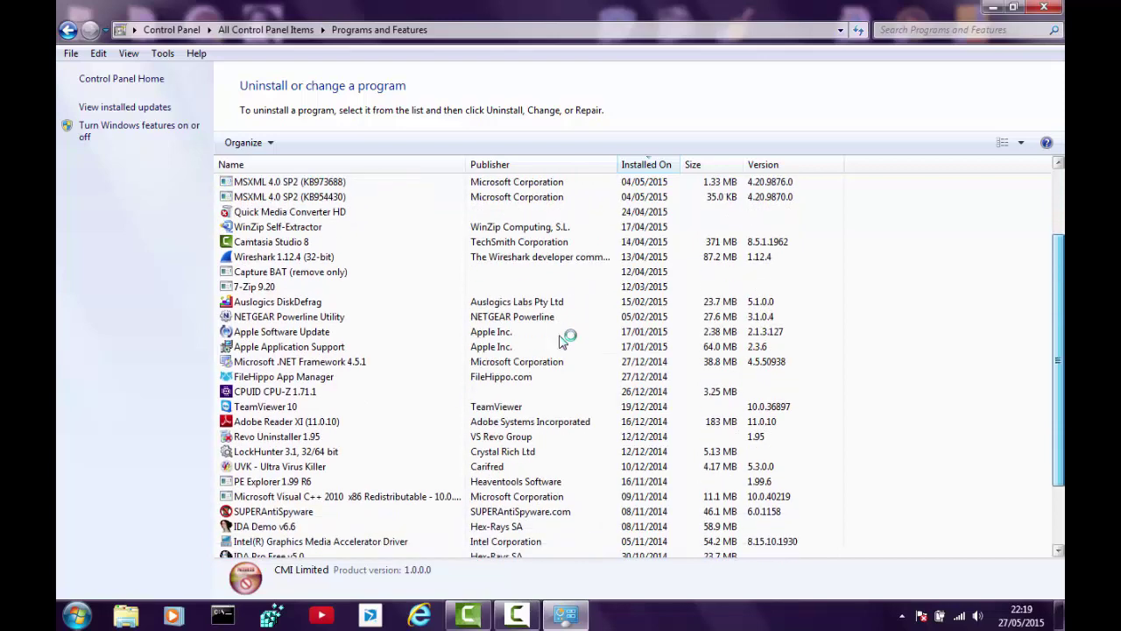
scroll(564, 338, down, 1)
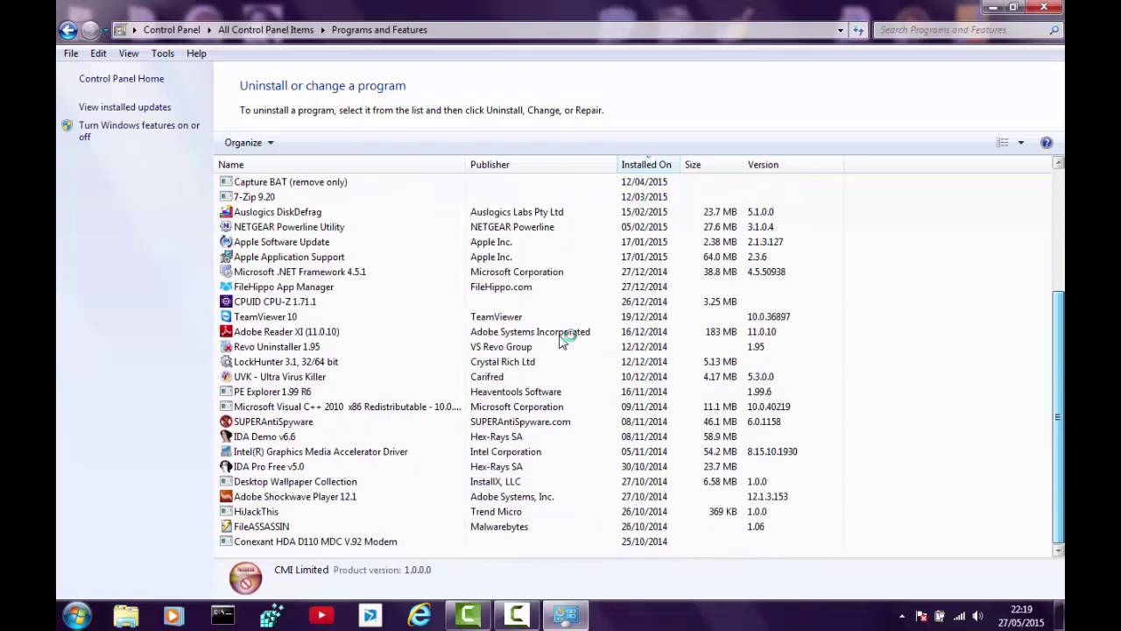
scroll(563, 338, up, 4)
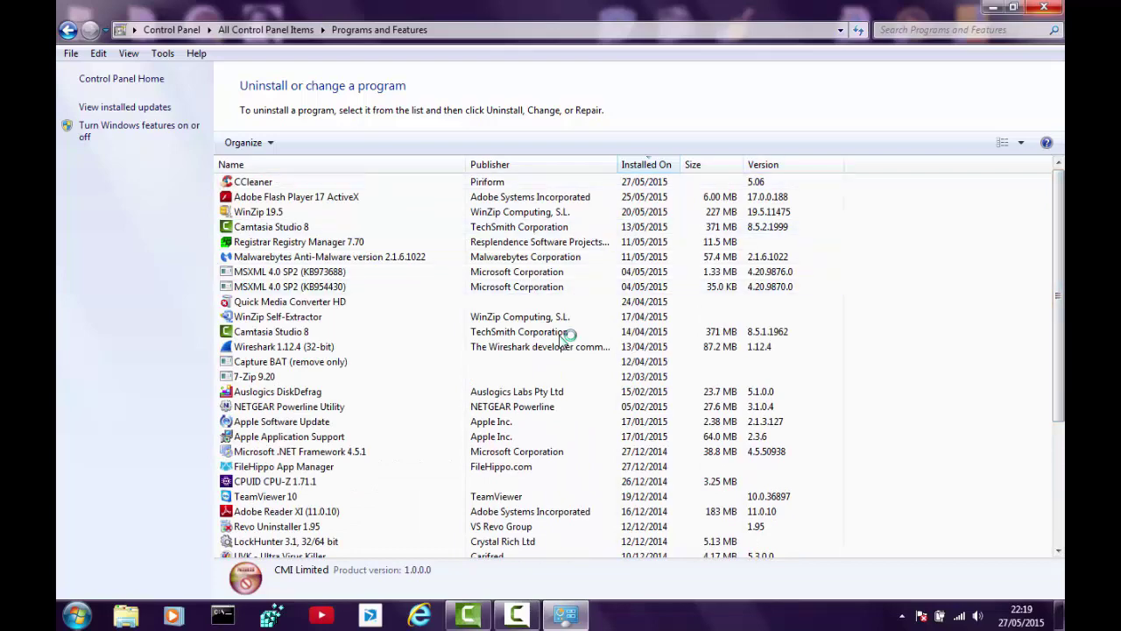
key(alt+F4)
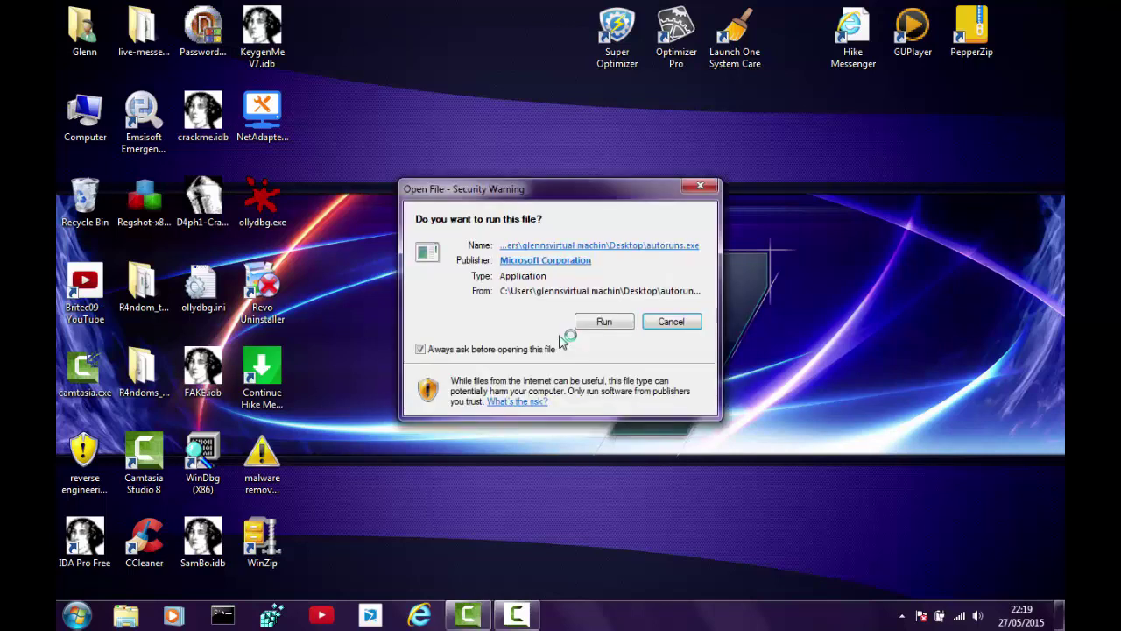
- Accept the Open File security warning to run autoruns.exe
key(Return)
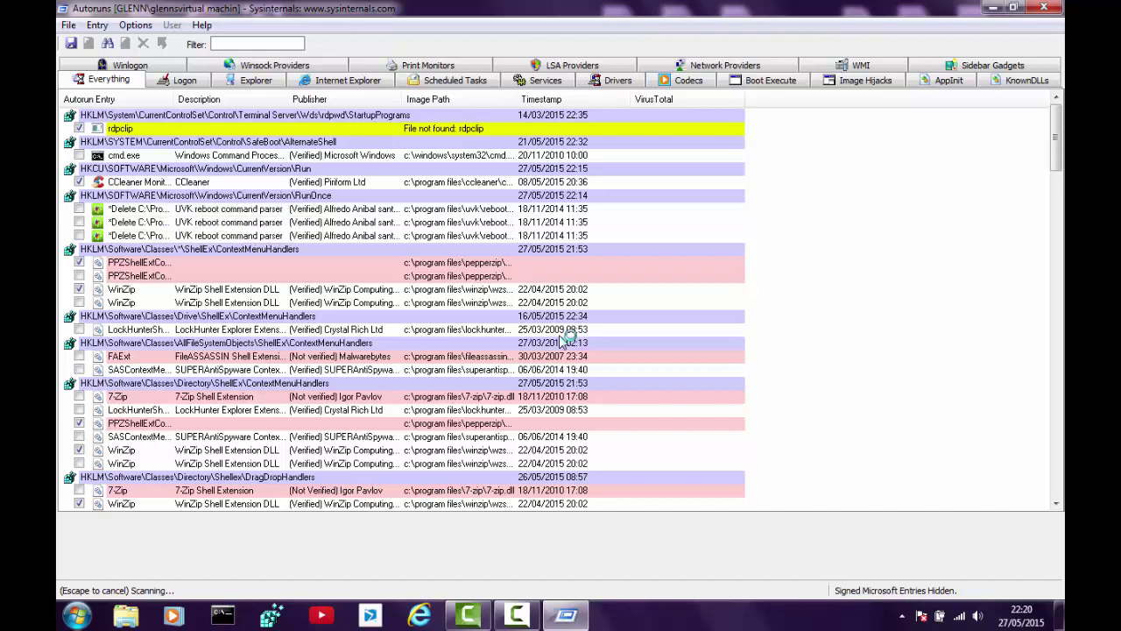
- Scroll down the Everything list to the Iminent browser helper object once scanning finishes
scroll(565, 340, down, 1)
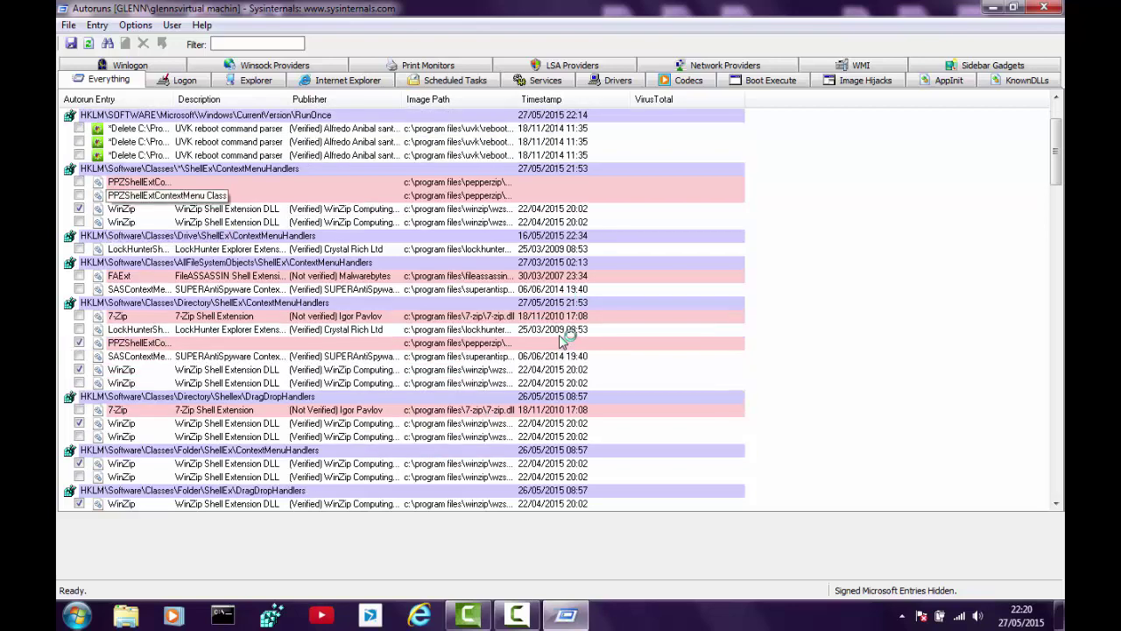
scroll(565, 336, down, 3)
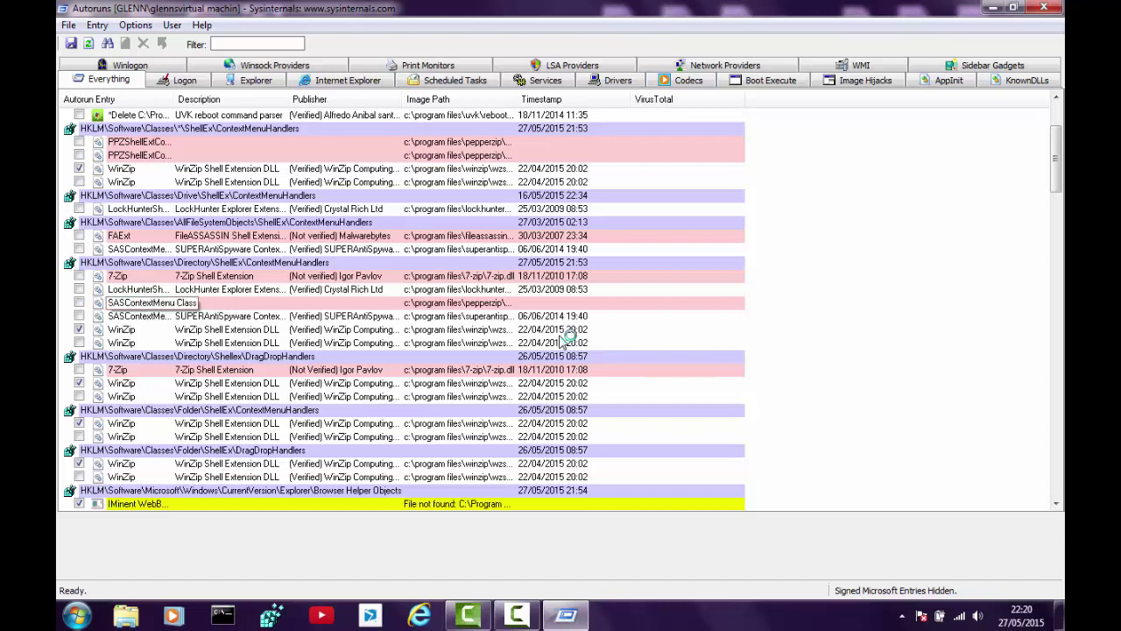
scroll(565, 340, down, 1)
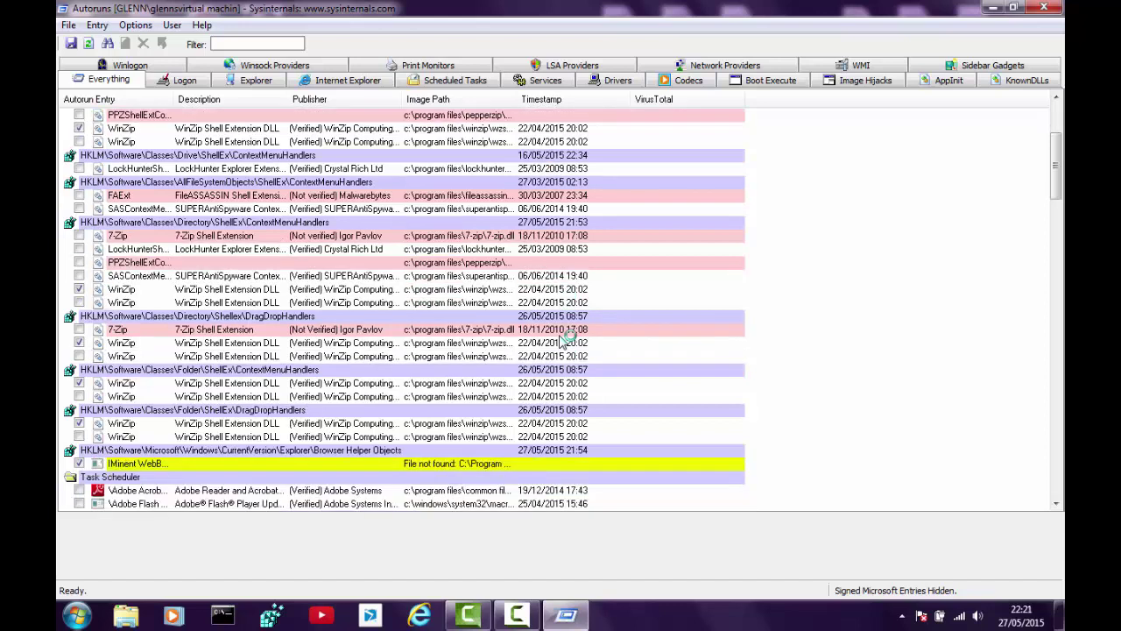
scroll(565, 340, down, 1)
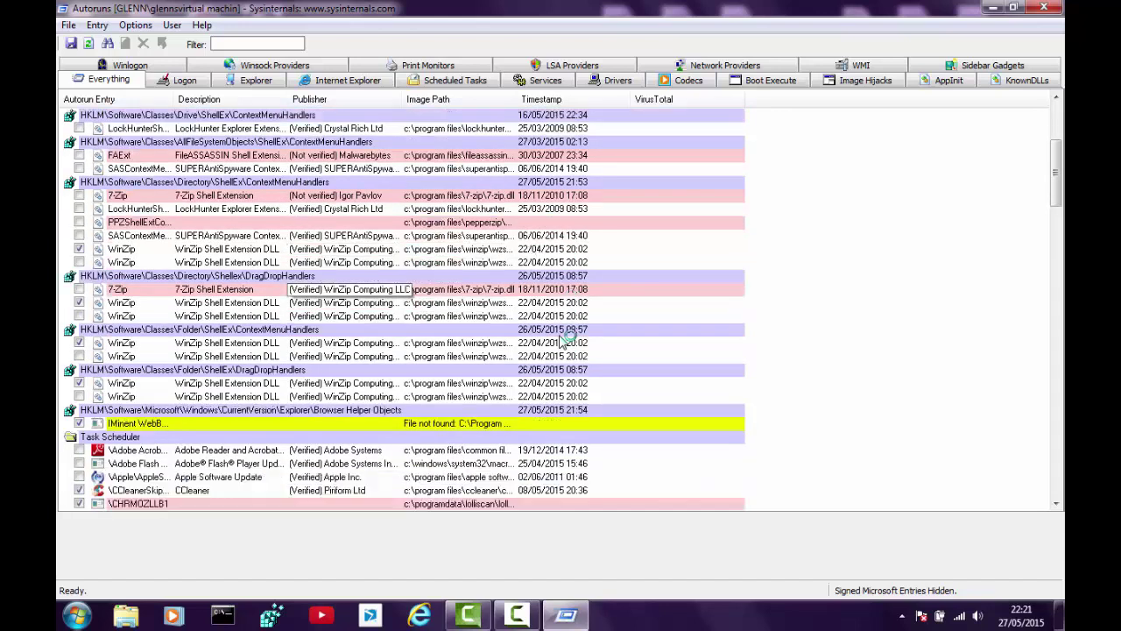
scroll(565, 339, down, 3)
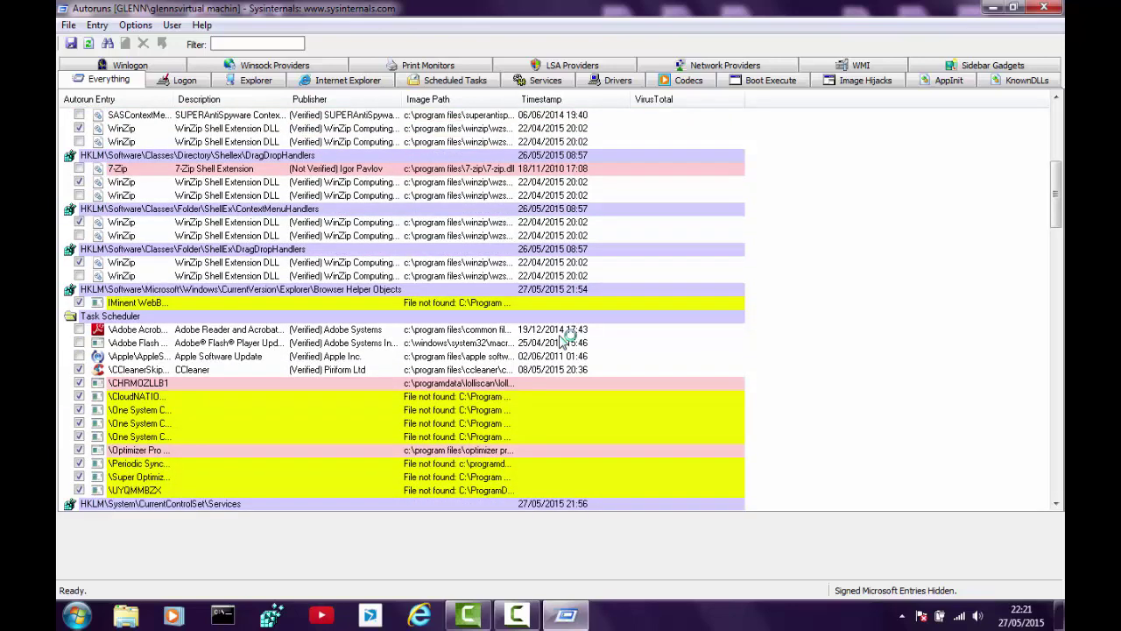
scroll(565, 340, down, 1)
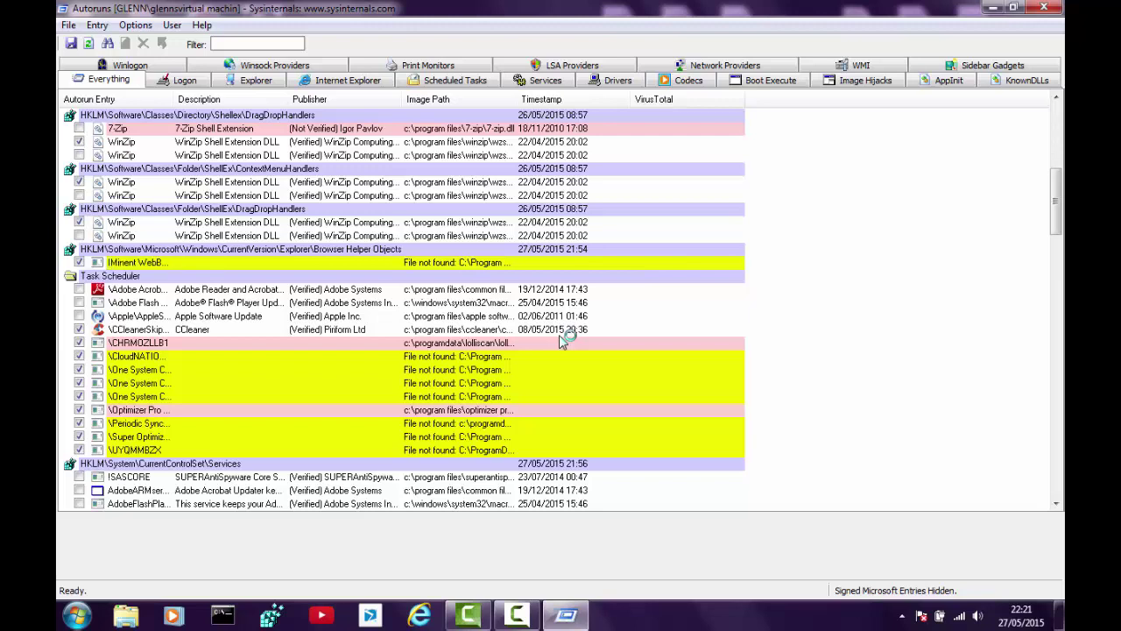
scroll(561, 340, down, 2)
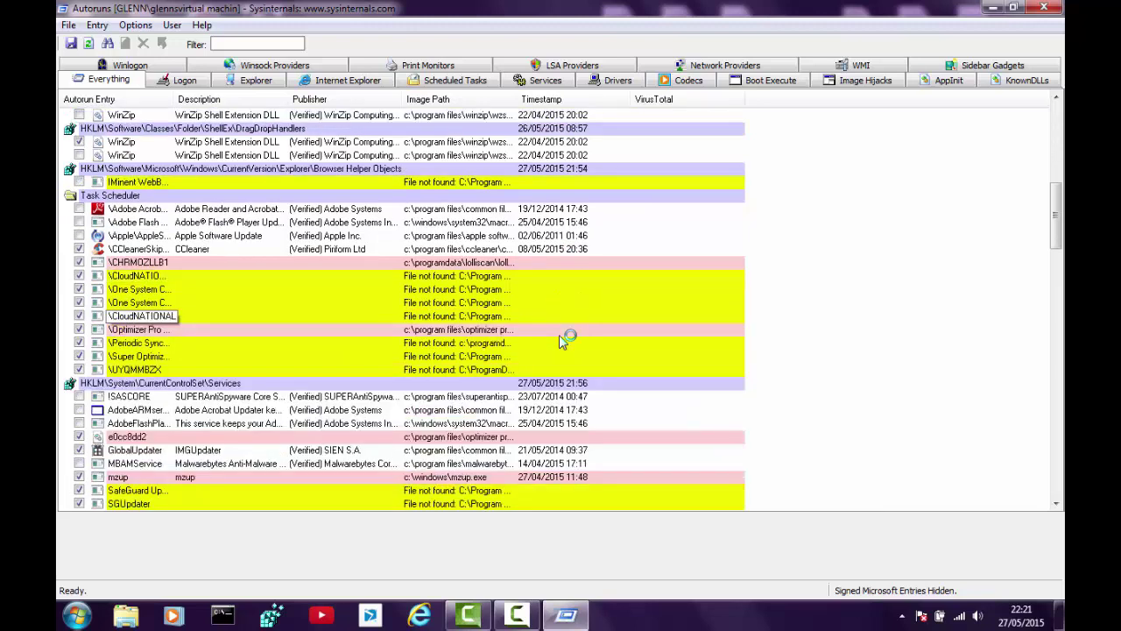
scroll(561, 340, down, 1)
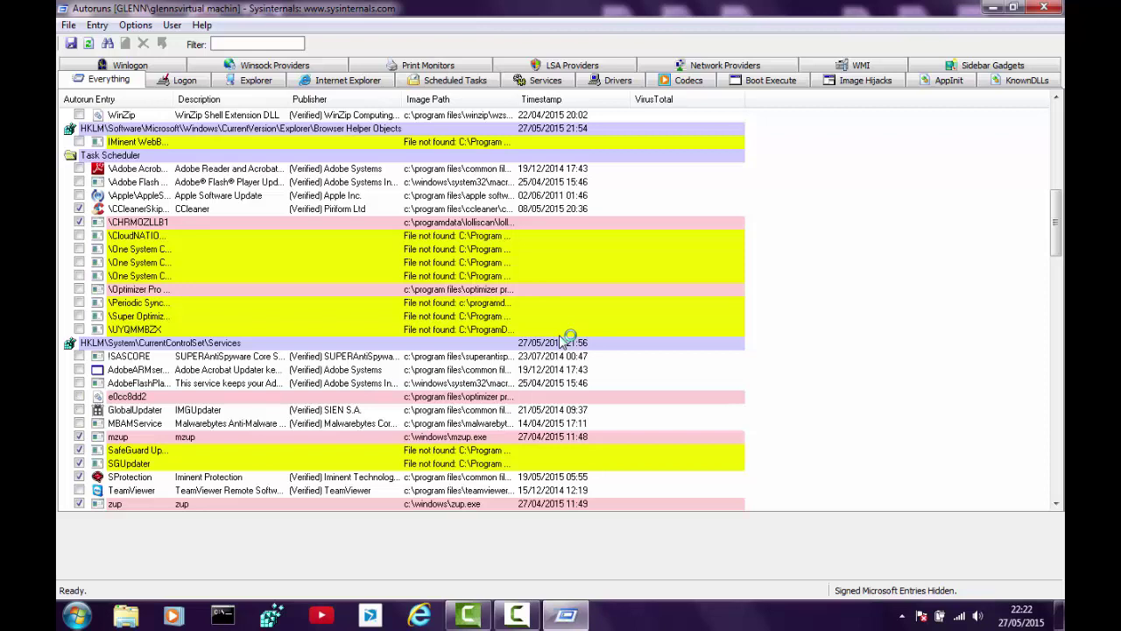
- Scroll through the adware scheduled tasks and services, down to the end of the list
scroll(565, 342, down, 3)
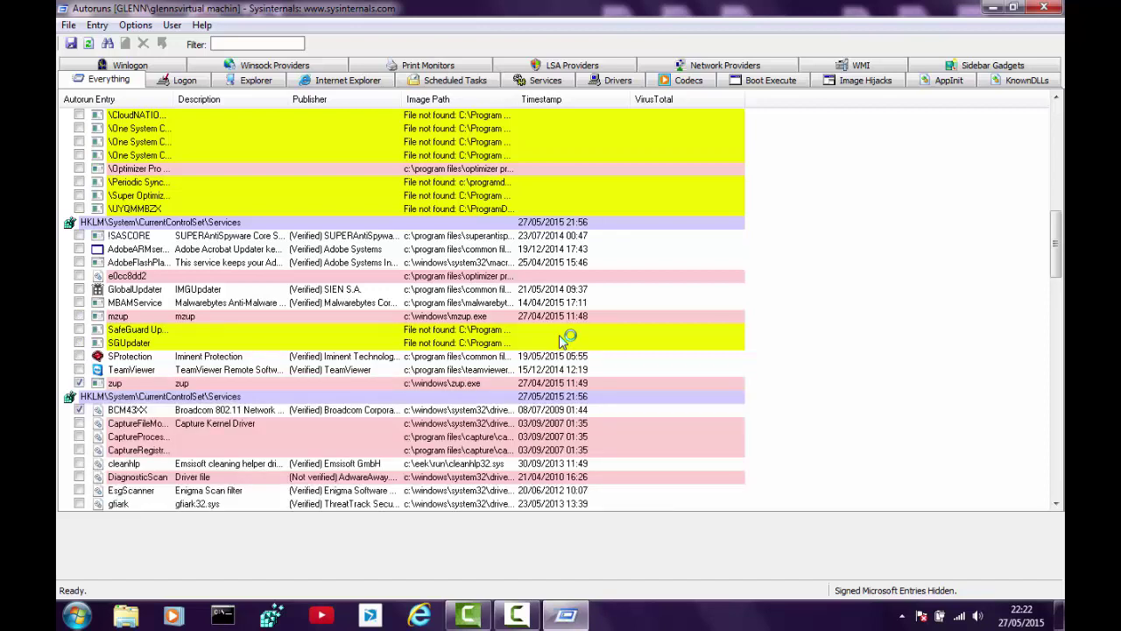
scroll(563, 340, down, 2)
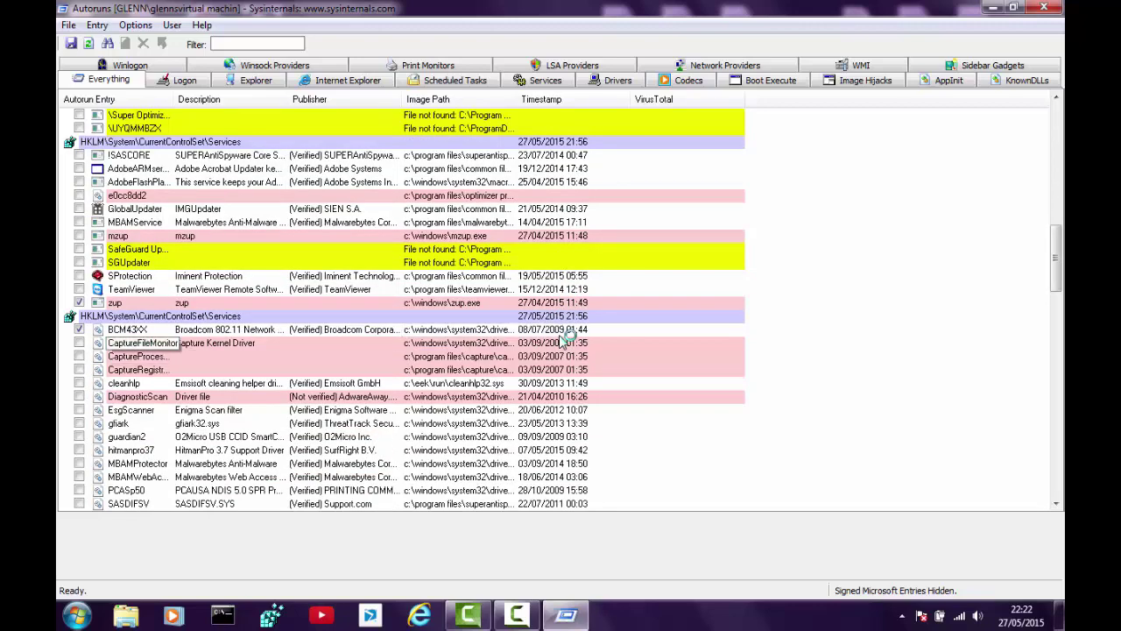
scroll(563, 341, down, 2)
scroll(563, 341, up, 2)
scroll(563, 341, down, 3)
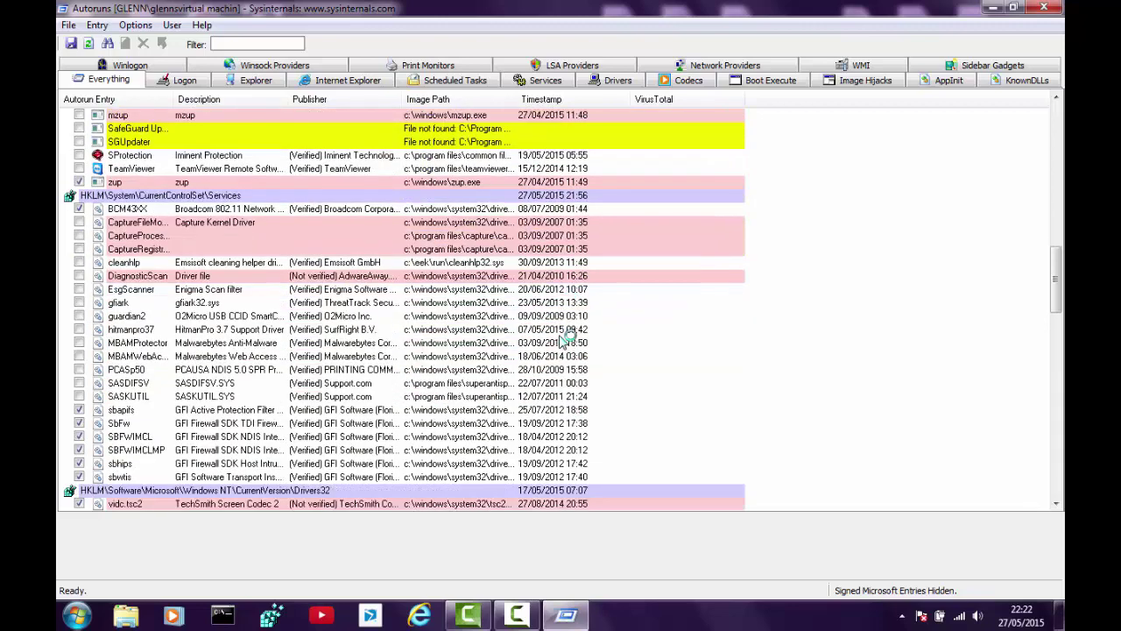
scroll(563, 341, up, 2)
scroll(563, 341, down, 5)
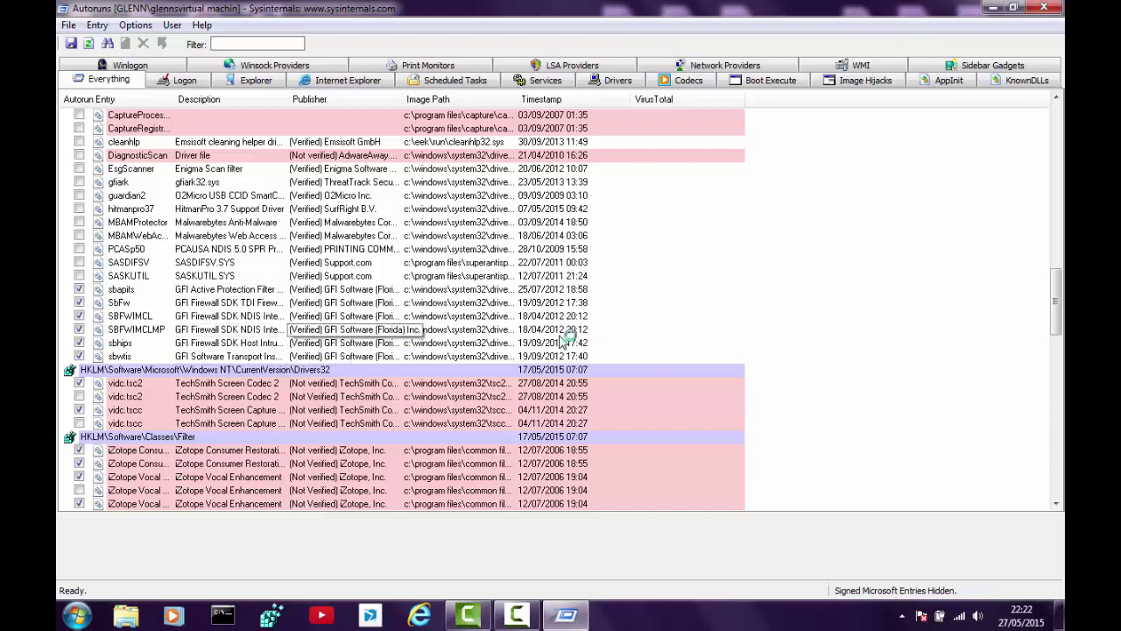
scroll(565, 340, down, 3)
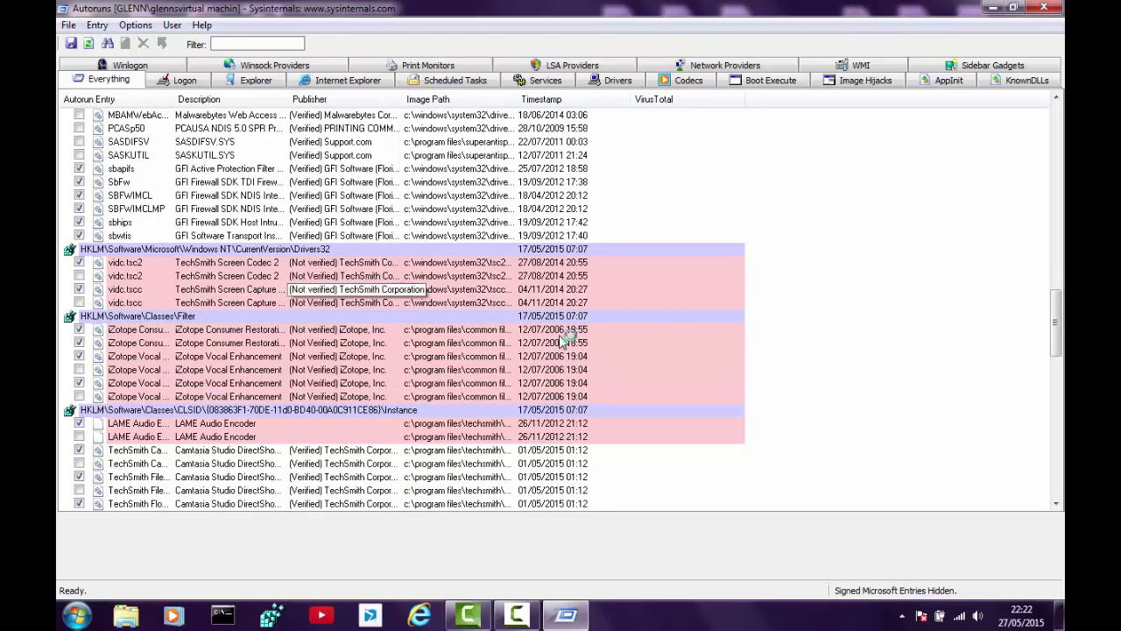
scroll(565, 340, down, 3)
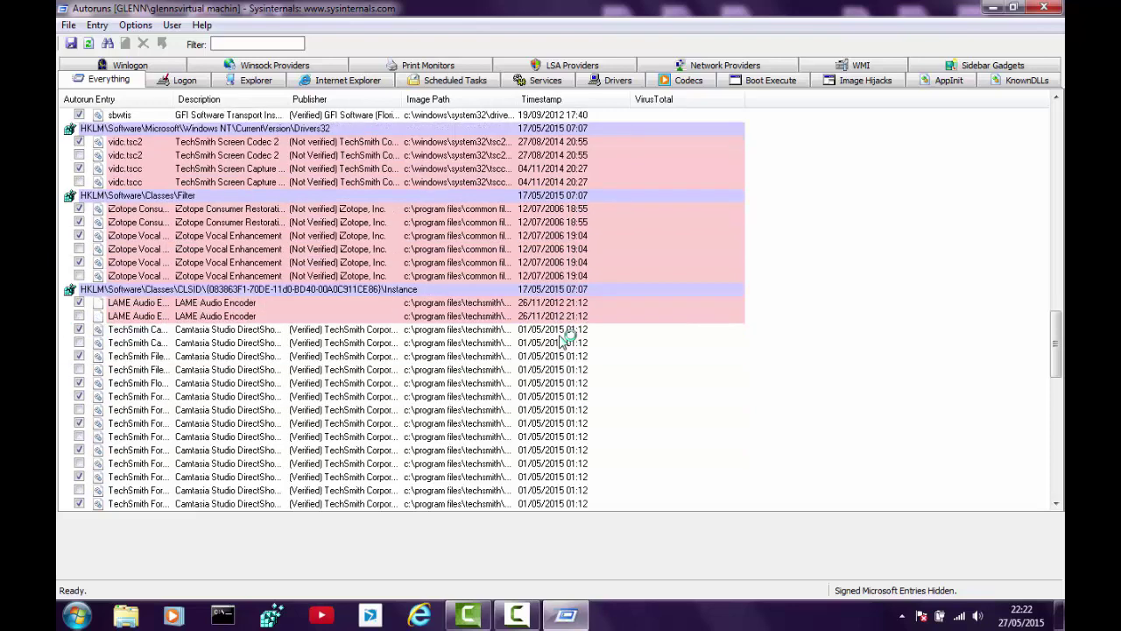
scroll(565, 340, down, 10)
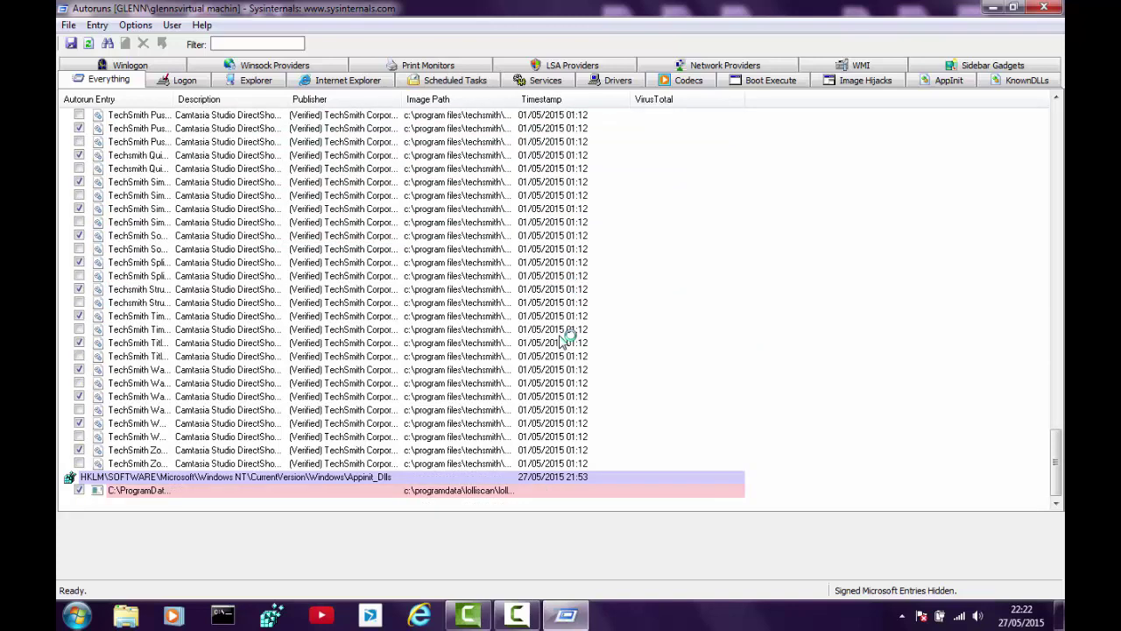
scroll(565, 340, up, 10)
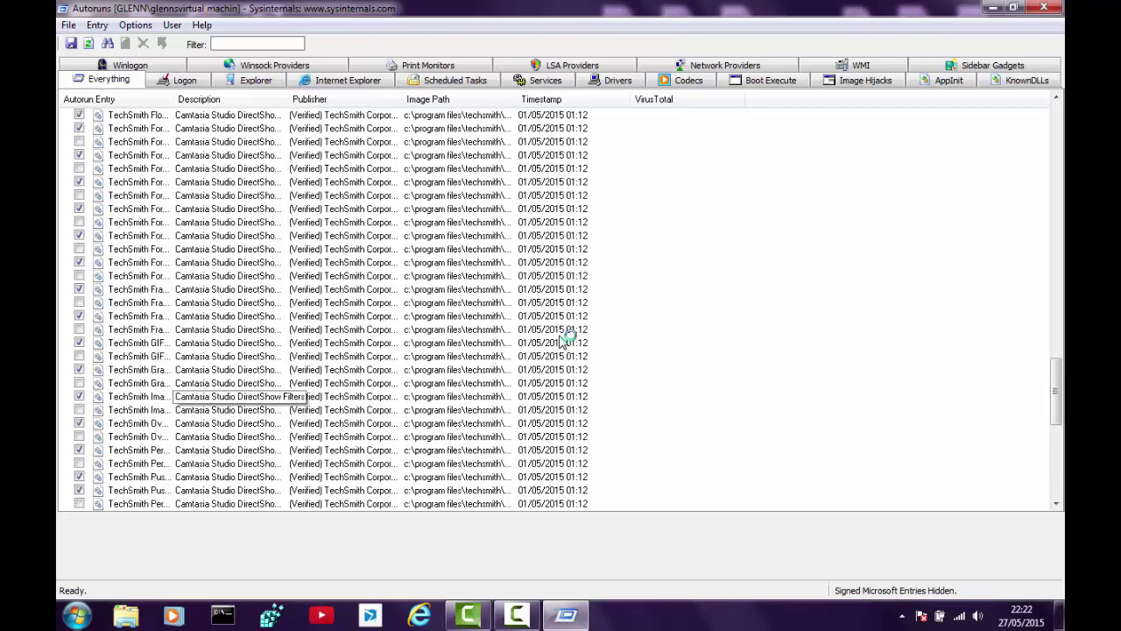
scroll(565, 340, up, 10)
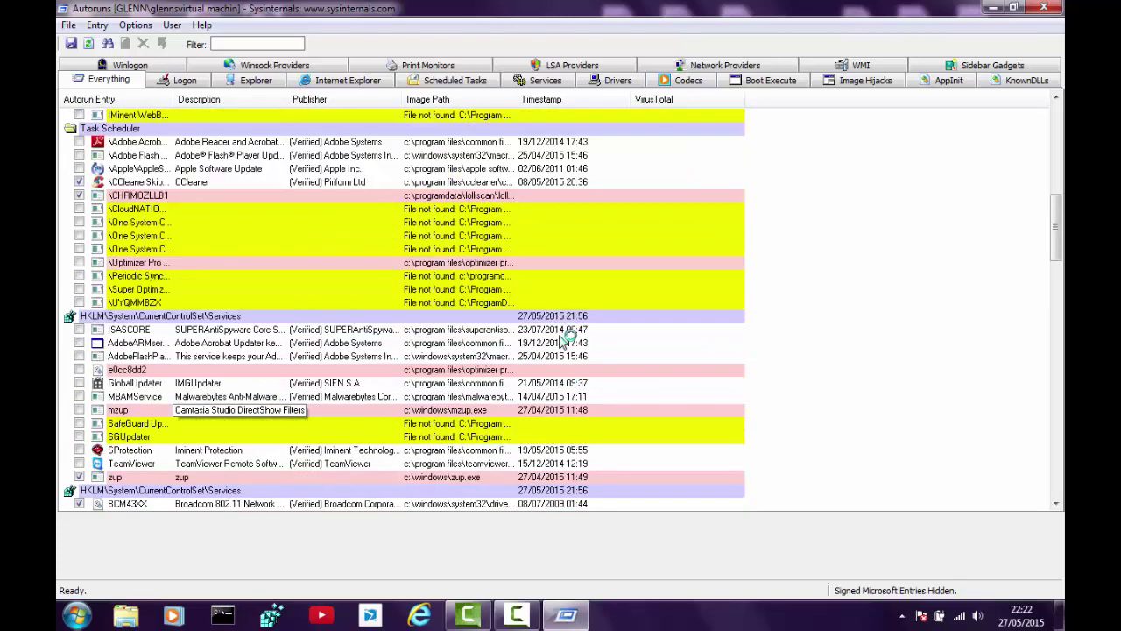
scroll(565, 340, up, 10)
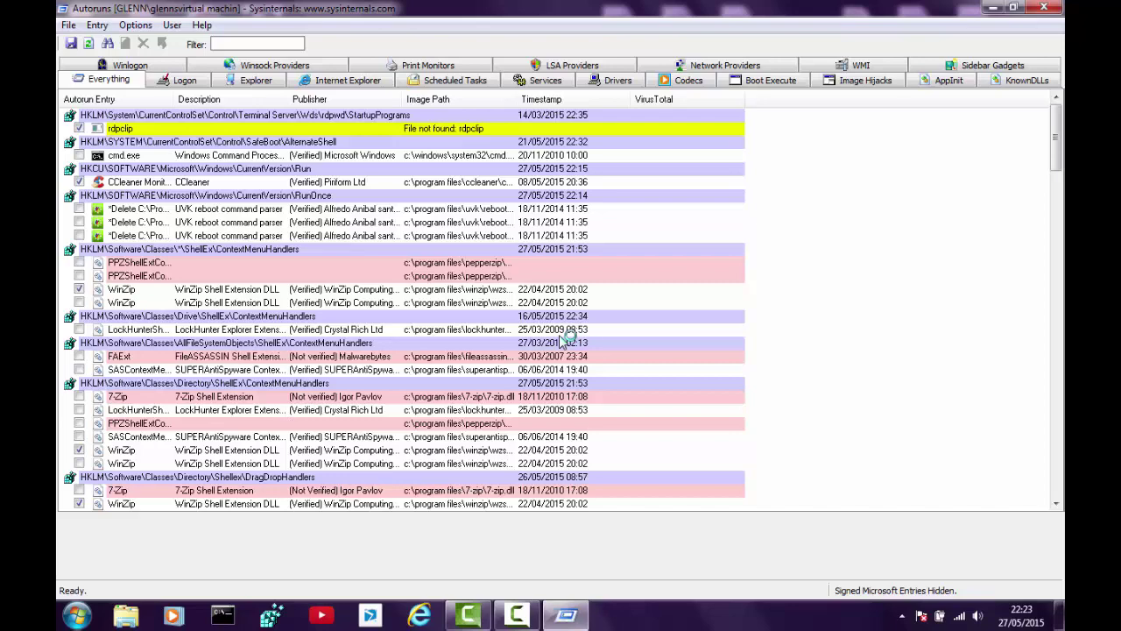
- Refresh the Autoruns scan with F5, review the refreshed entries, and move to the Logon entries
key(F5)
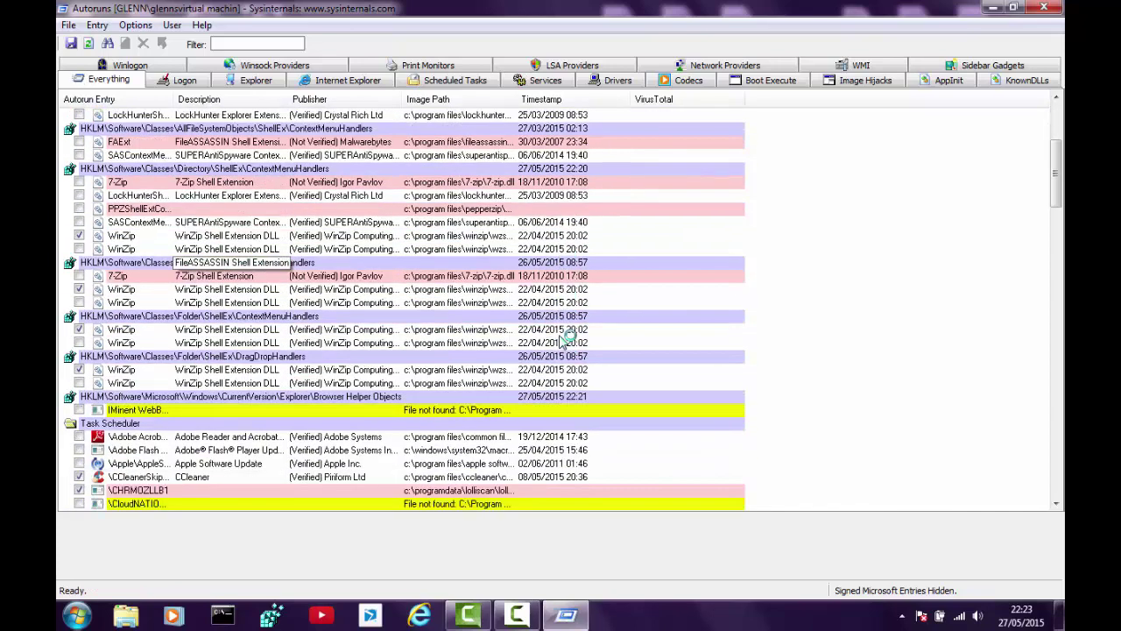
scroll(565, 337, down, 2)
scroll(565, 339, down, 3)
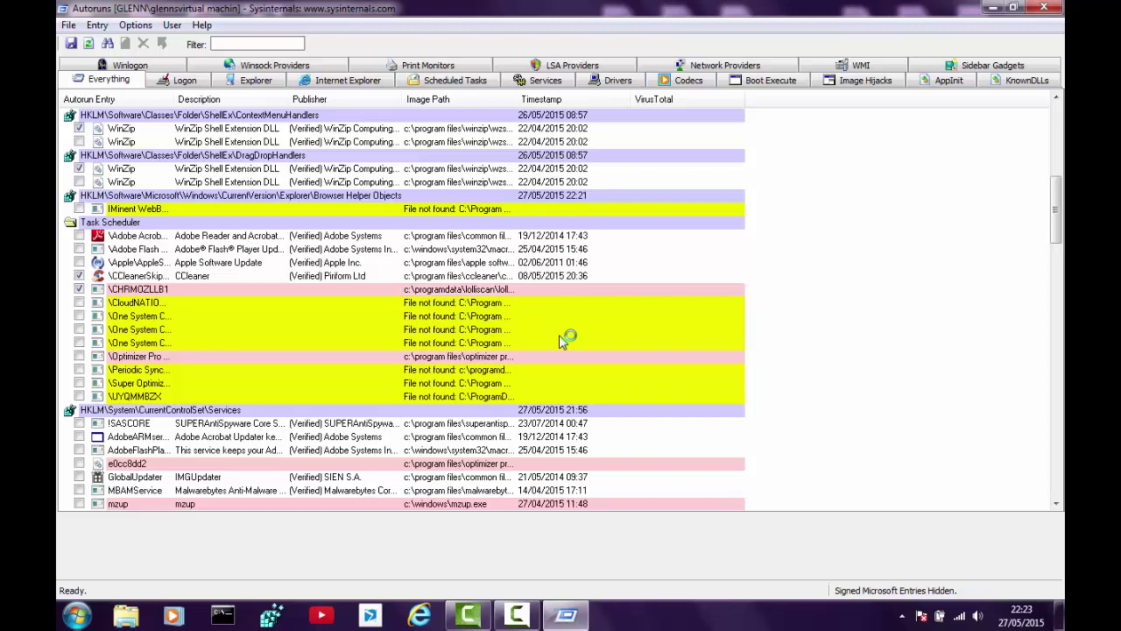
scroll(565, 340, down, 7)
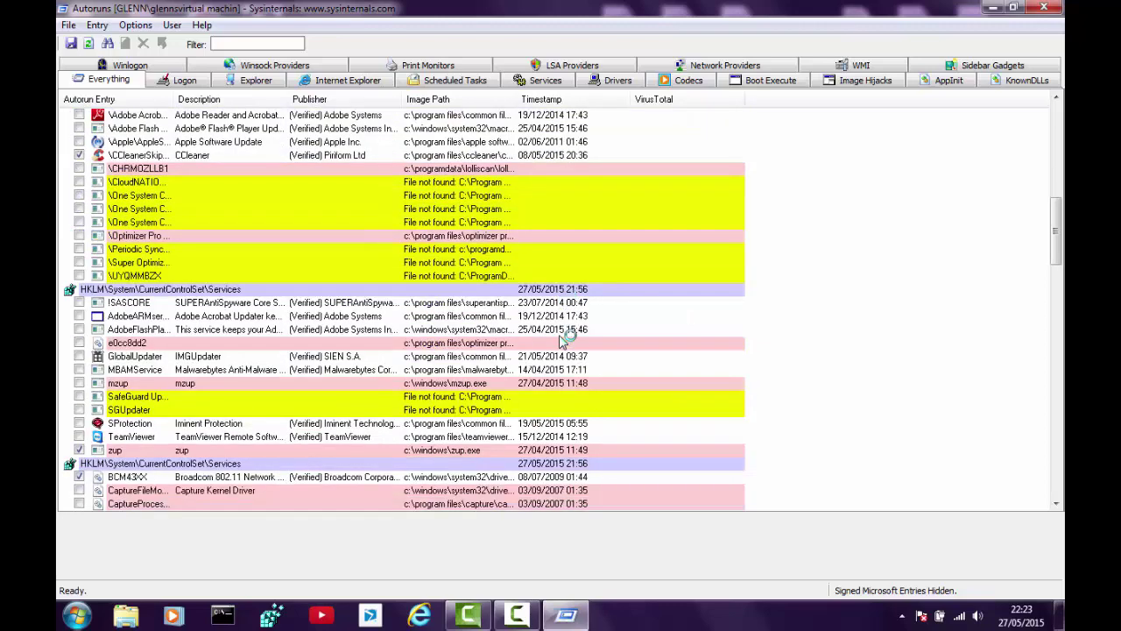
scroll(565, 340, down, 1)
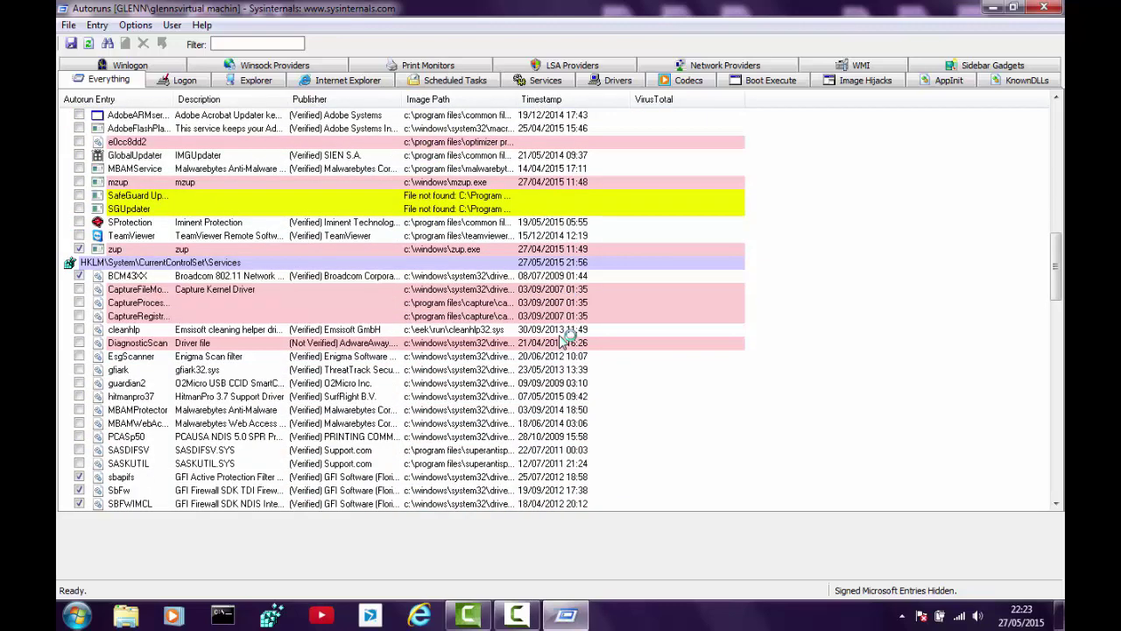
scroll(565, 340, down, 8)
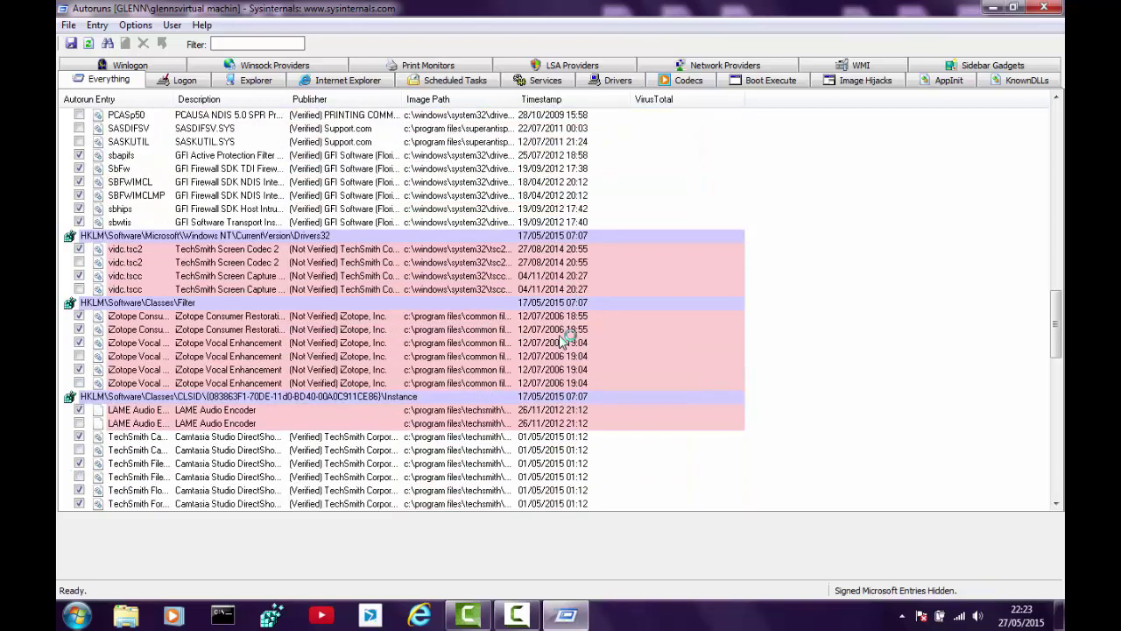
scroll(564, 339, down, 4)
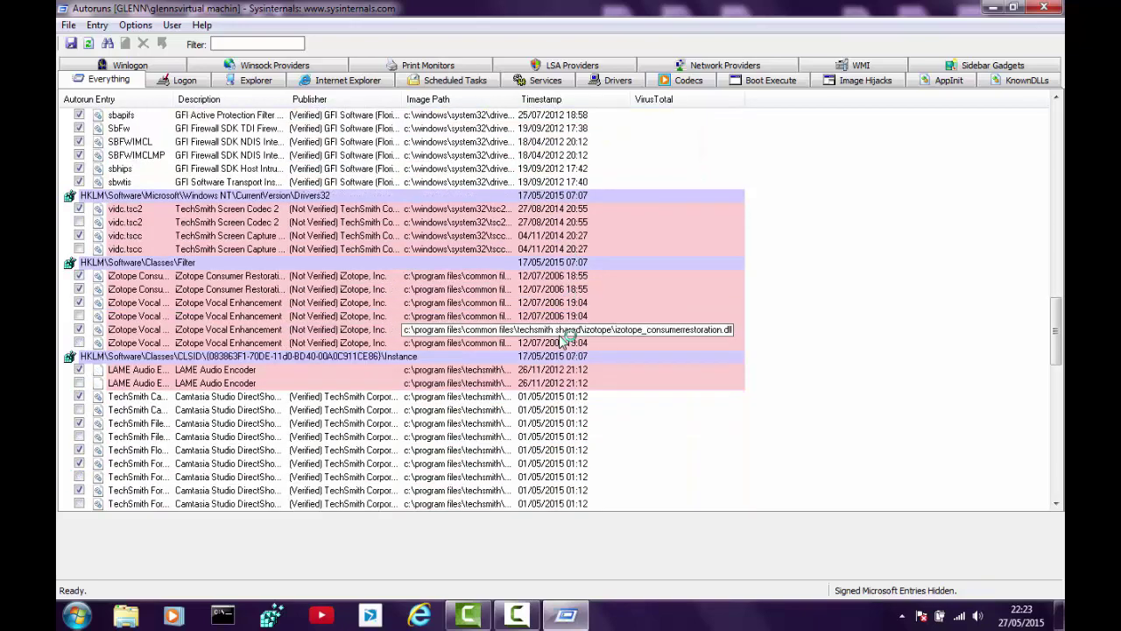
scroll(565, 340, down, 4)
scroll(565, 340, up, 18)
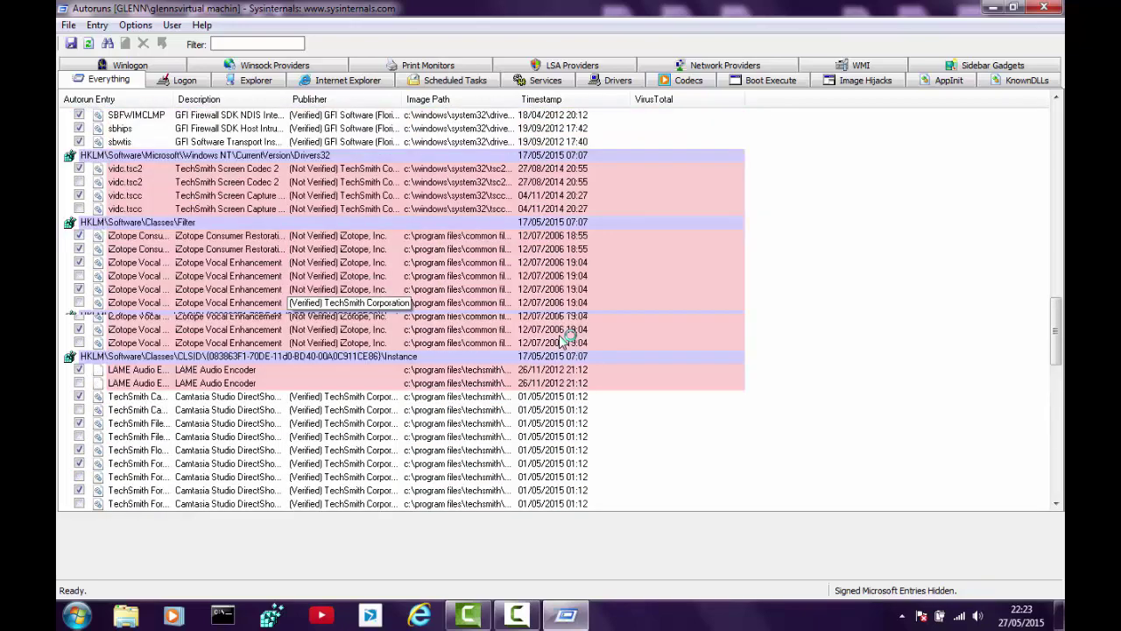
scroll(565, 340, up, 5)
key(F5)
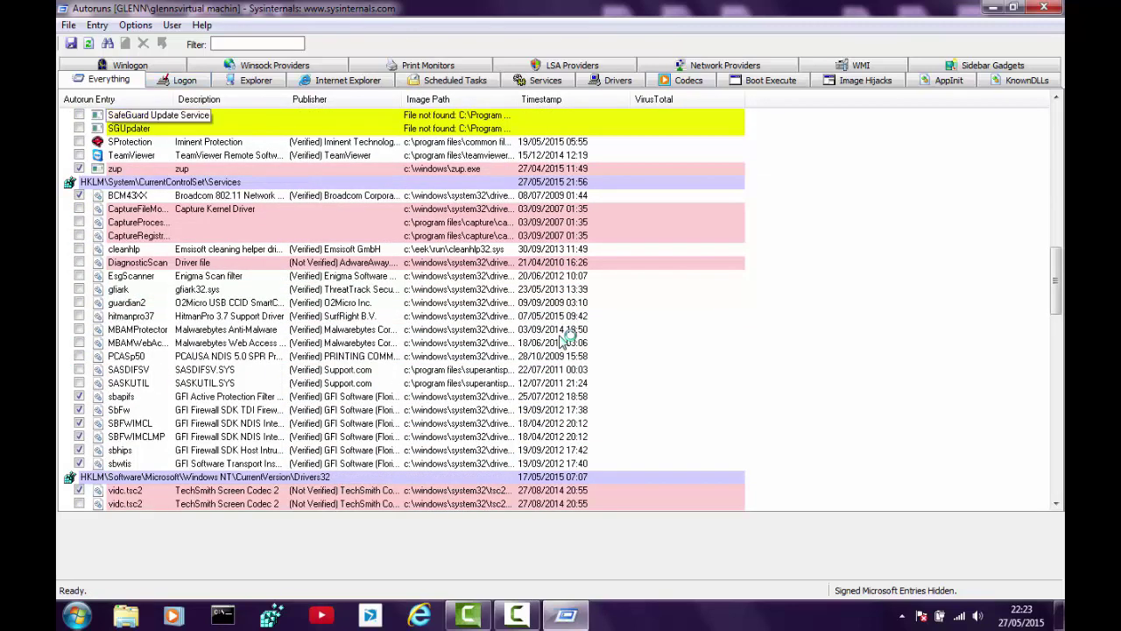
key(F5)
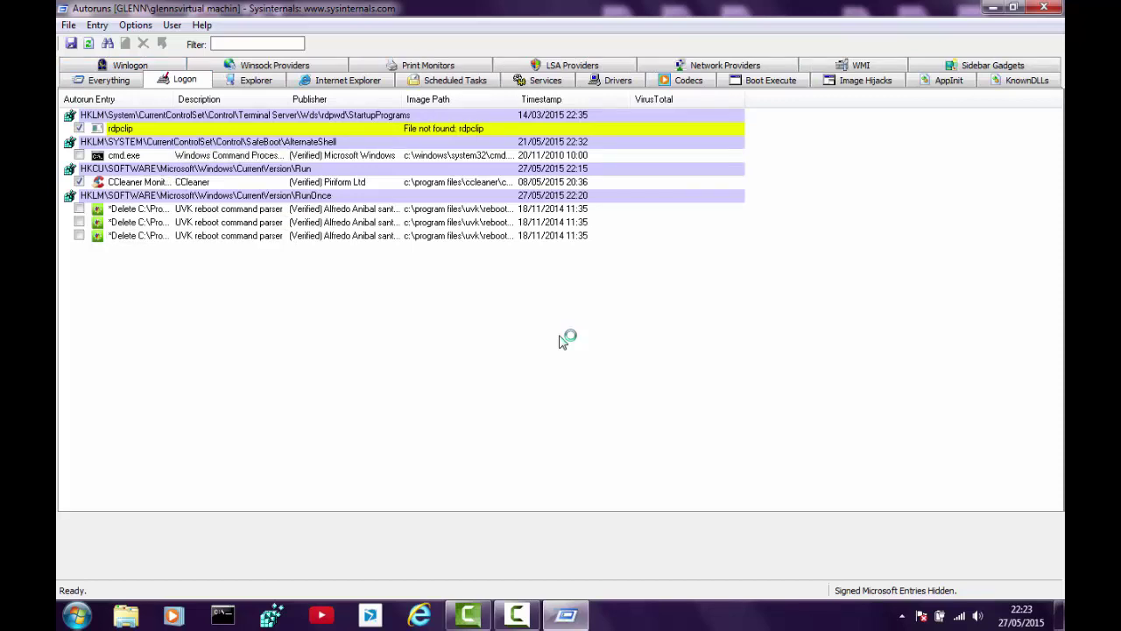
- Move past the Explorer tab to the Internet Explorer tab and select the IMinent WebBooster entry
key(ctrl+Tab)
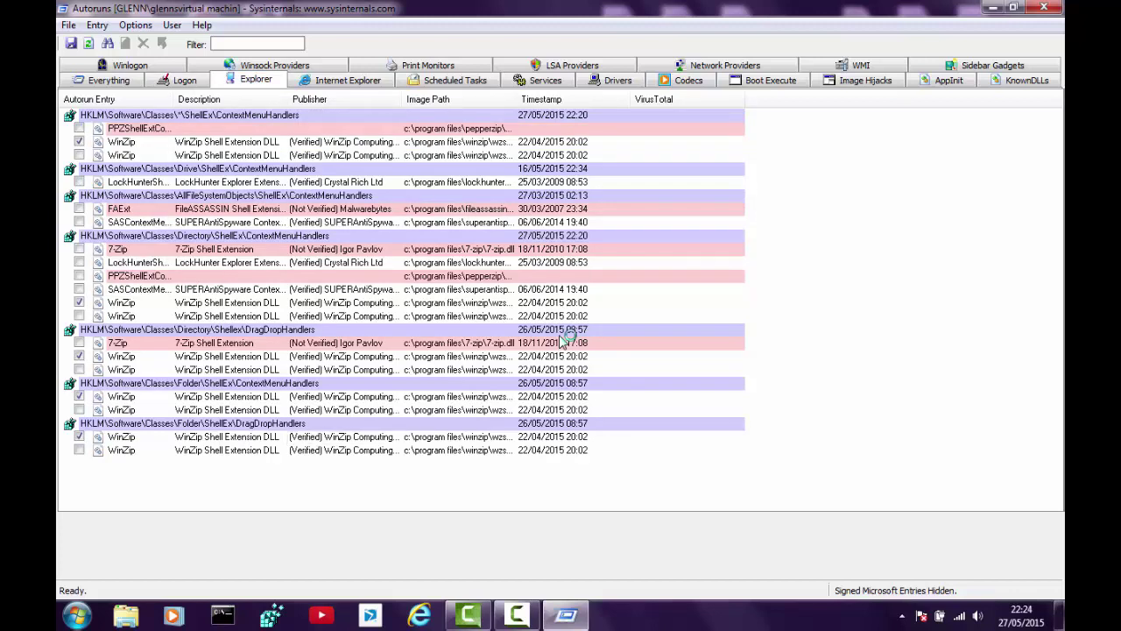
key(ctrl+Tab)
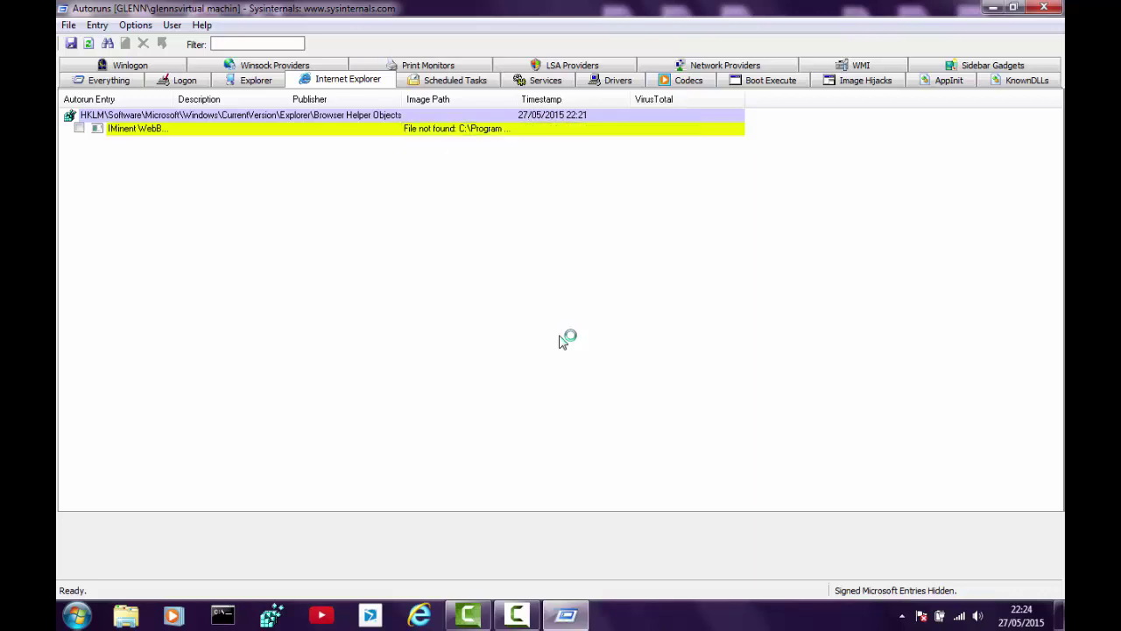
key(Down)
- Delete the IMinent WebBooster browser helper object and confirm the deletion
key(shift+F10)
key(Down)
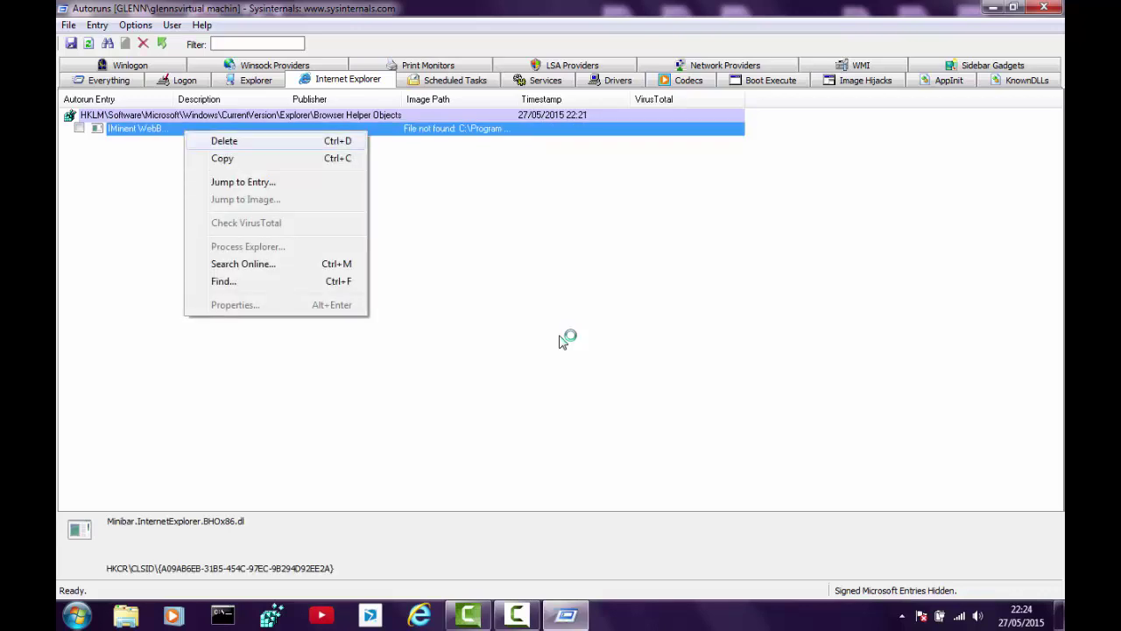
key(Return)
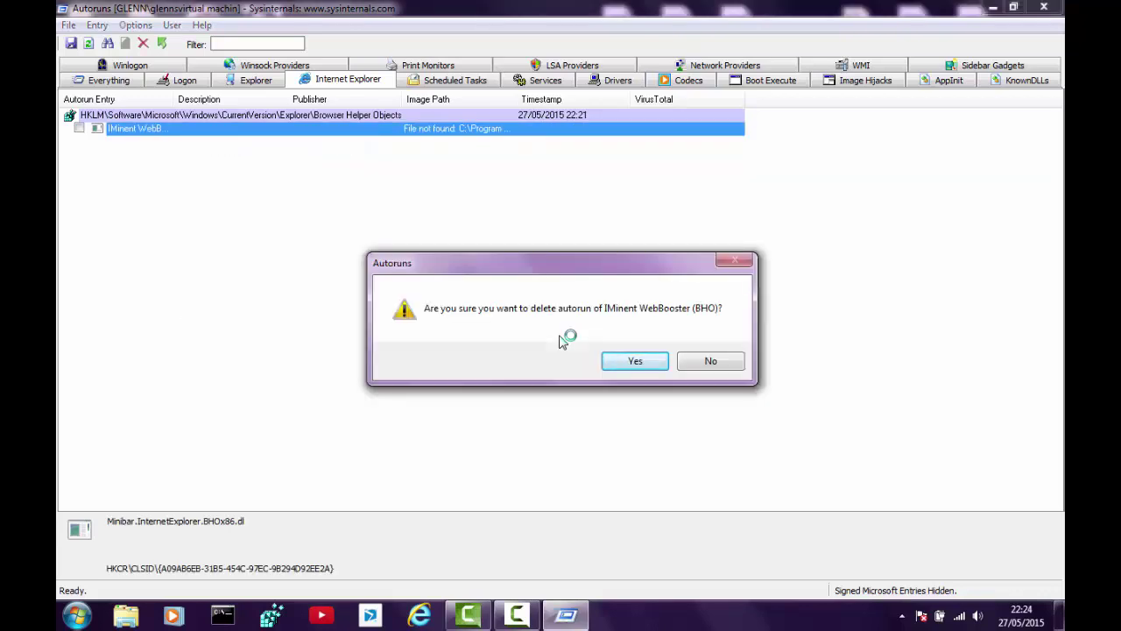
key(Return)
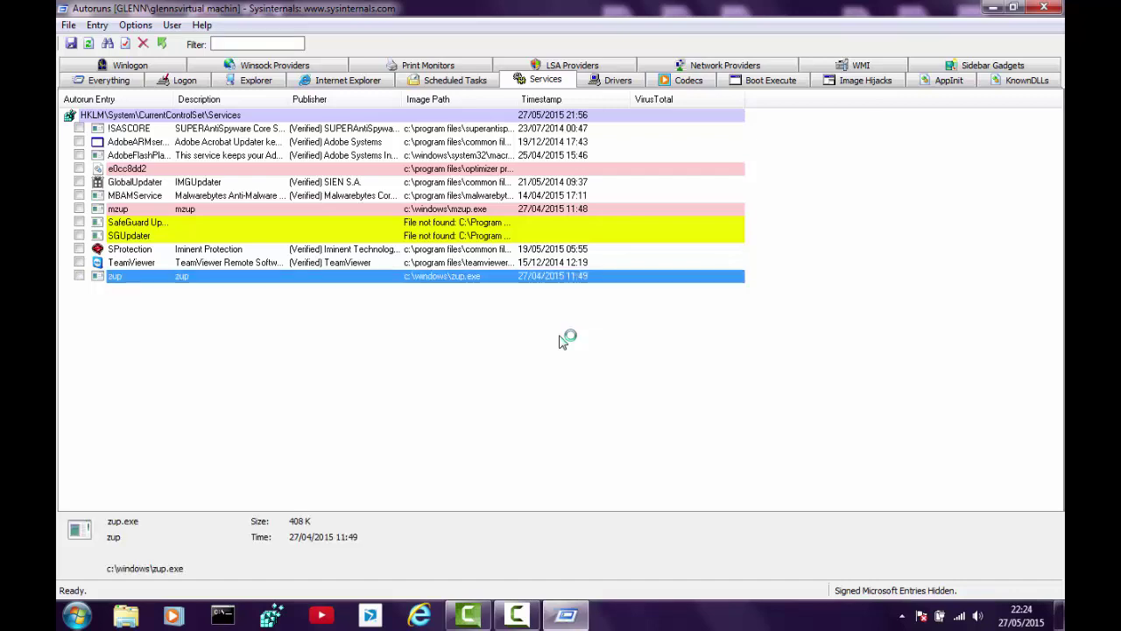
- Delete the zup service autorun entry and move on to the Drivers entries
key(Menu)
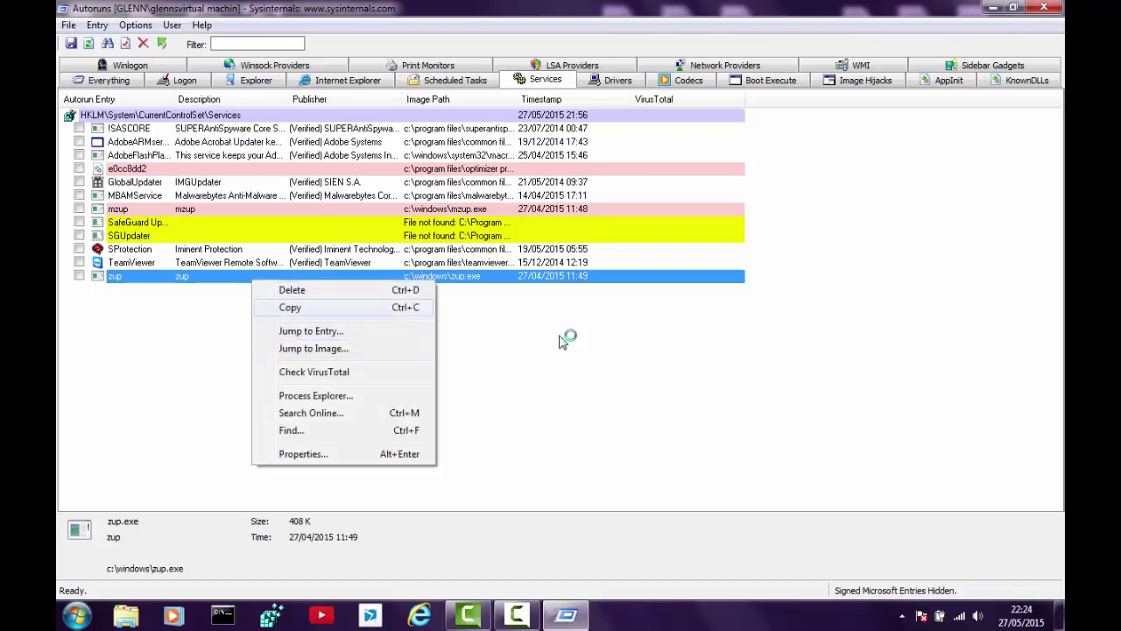
key(Return)
key(Return)
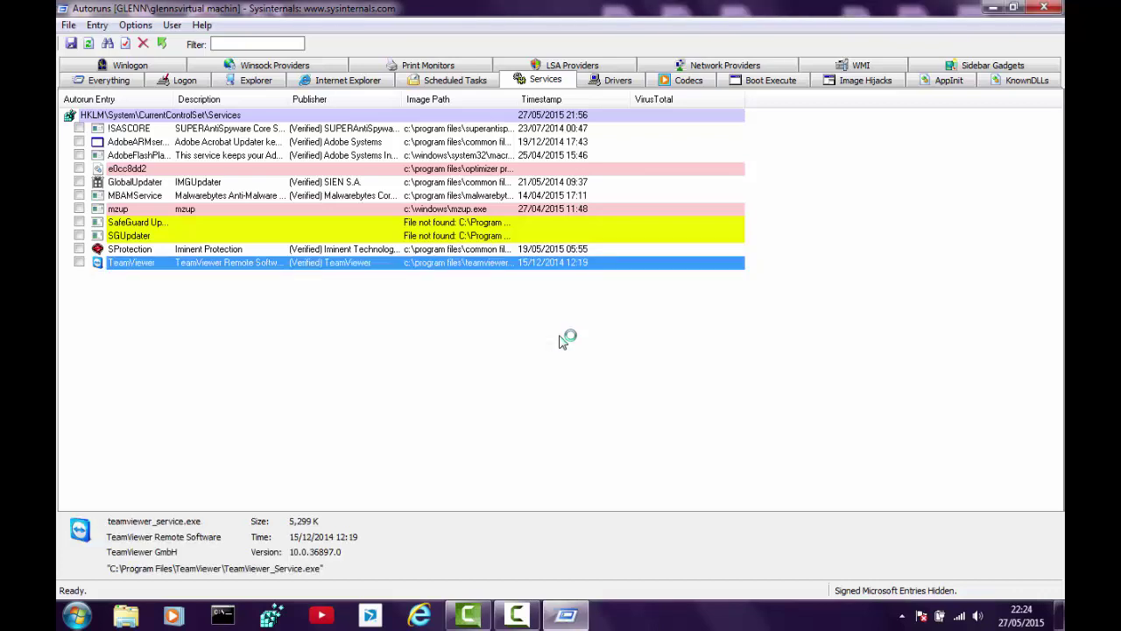
key(ctrl+Tab)
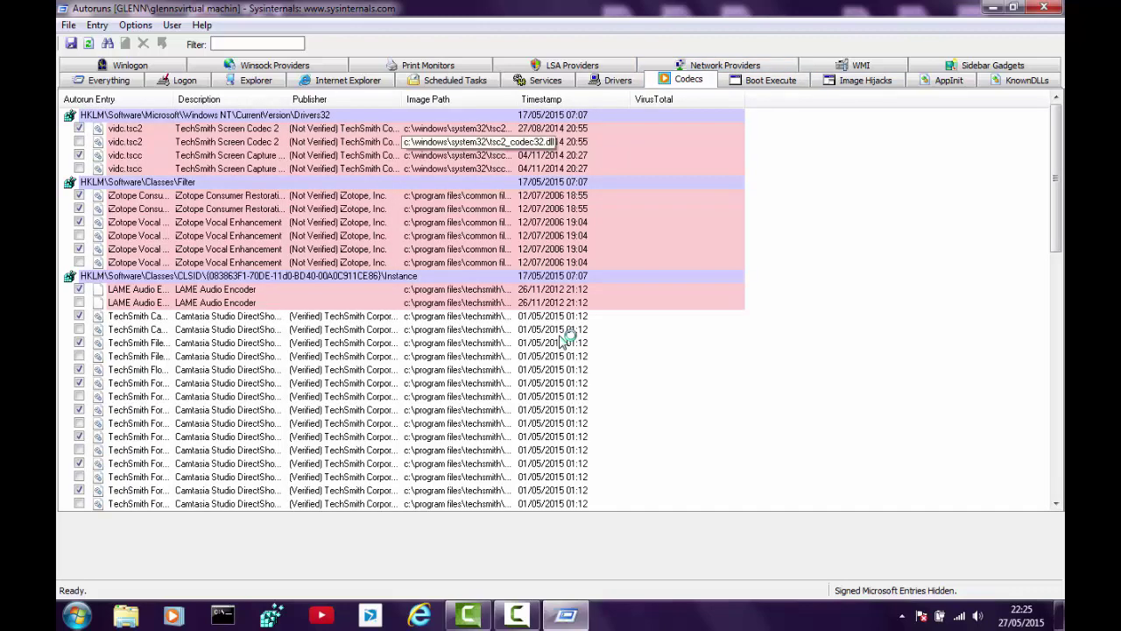
- Delete the LolliScan (lolliscan32.dll) AppInit entry and confirm
scroll(563, 342, down, 6)
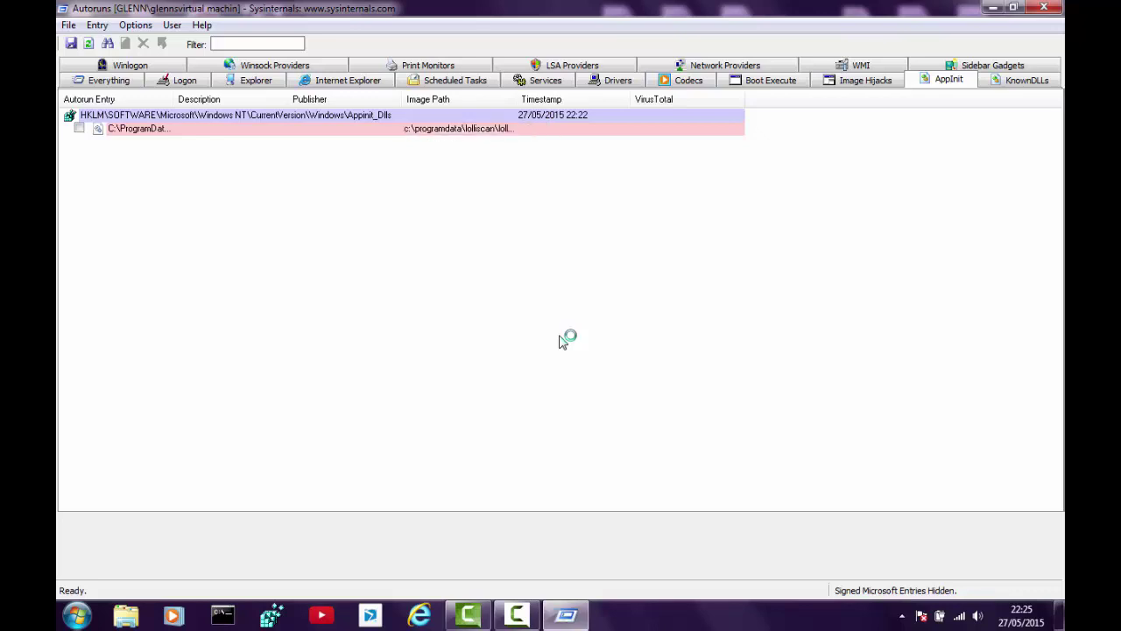
right_click(144, 128)
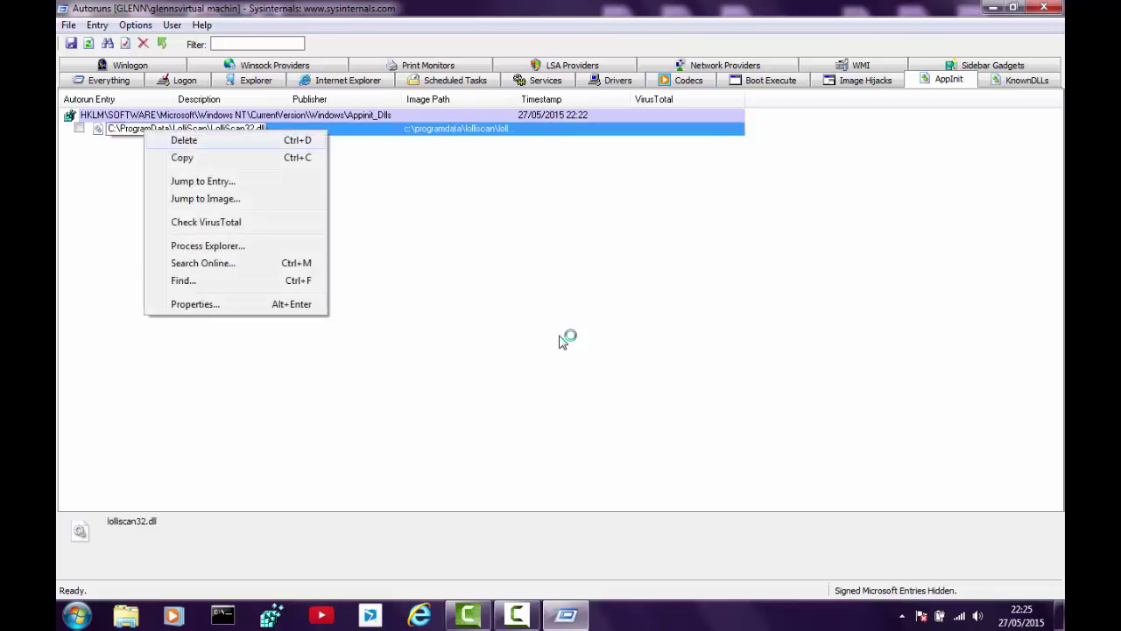
key(d)
key(Return)
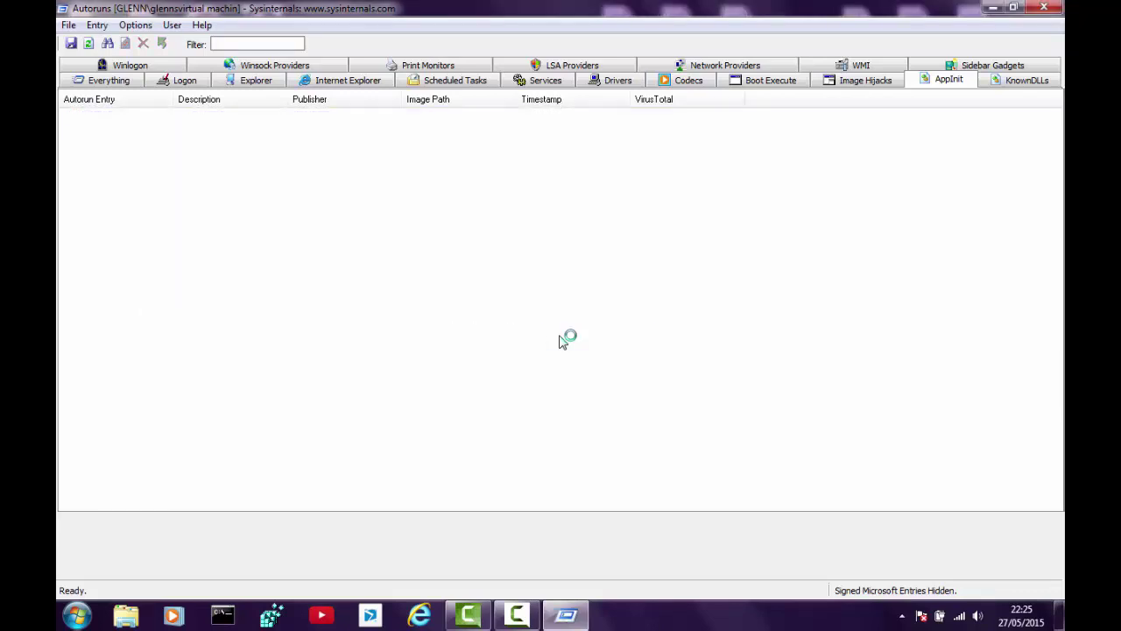
- Check the KnownDLLs and Sidebar Gadgets entries, then close Autoruns
key(ctrl+Tab)
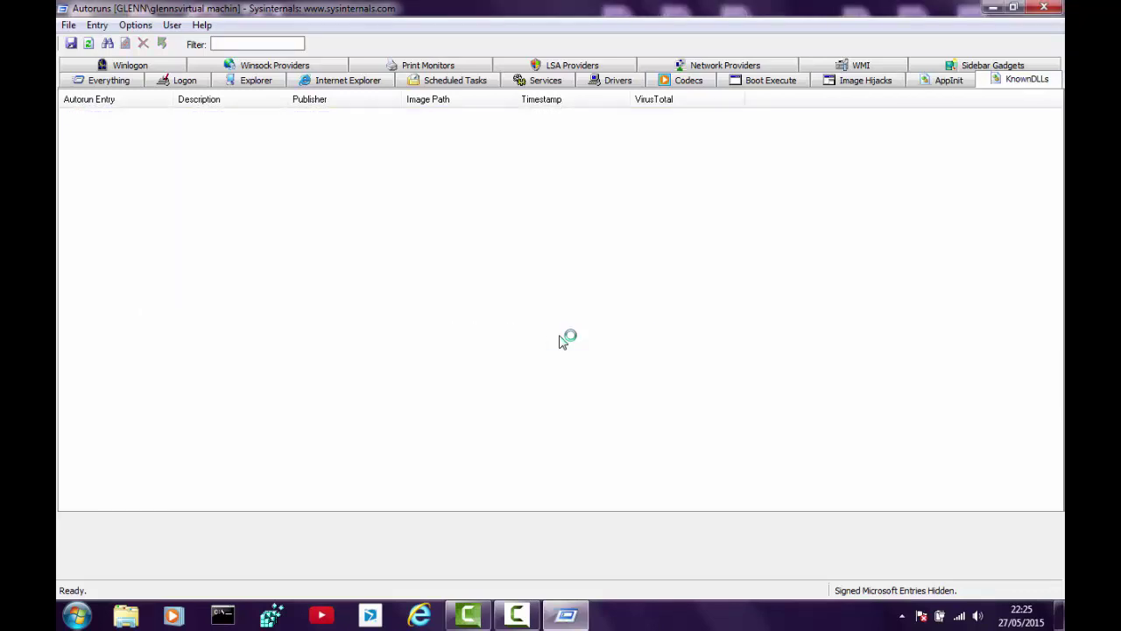
key(ctrl+Tab)
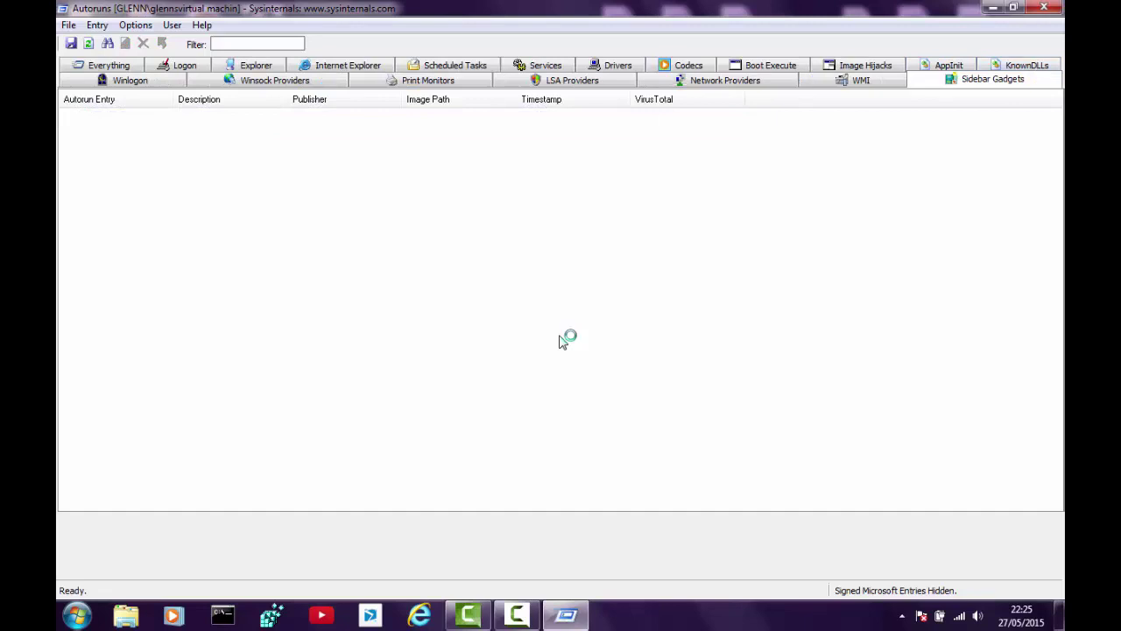
key(alt+F4)
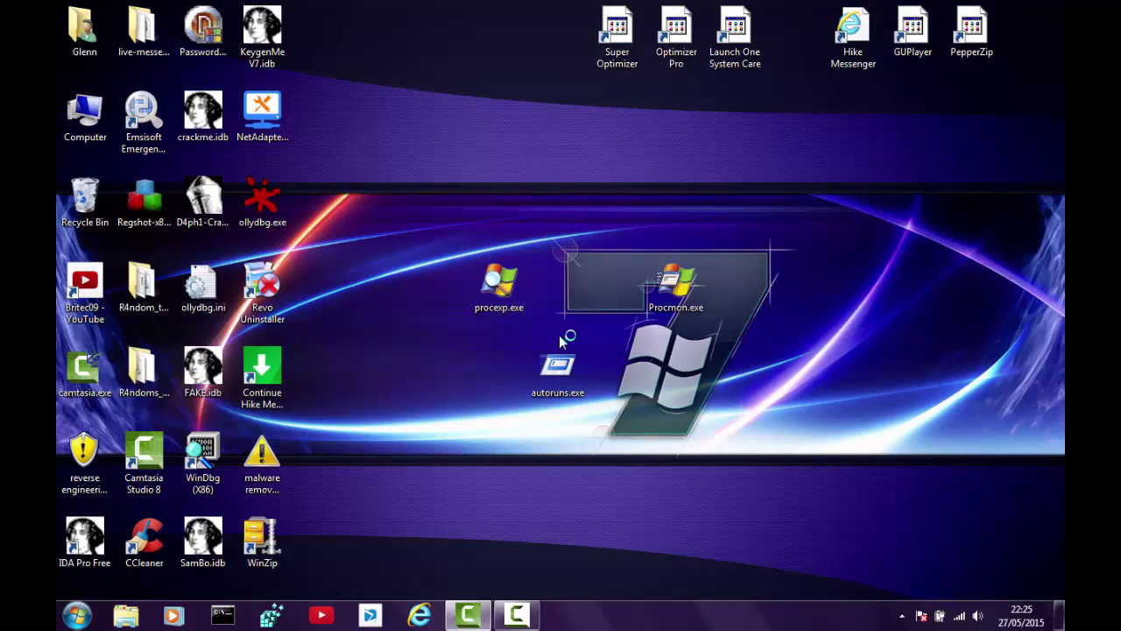
- Delete the six adware shortcuts along the desktop's top edge
drag(1034, 70, 588, 42)
right_click(653, 27)
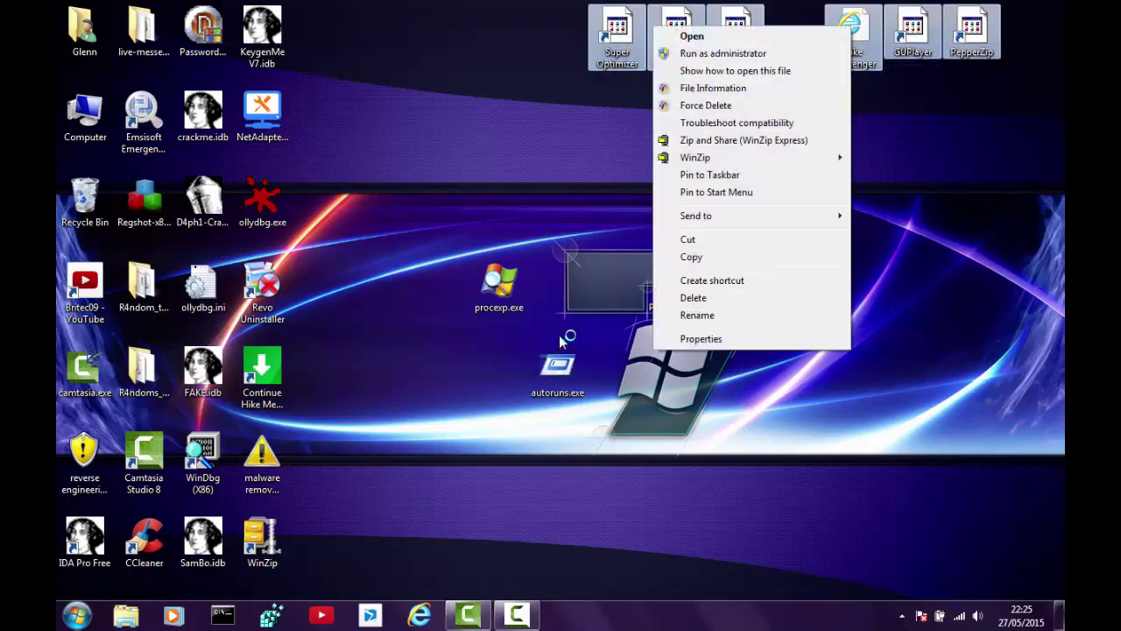
key(Down)
key(Down)
key(Down)
key(Down)
key(Down)
key(Down)
key(Down)
key(Down)
key(Down)
key(Down)
key(Return)
key(Return)
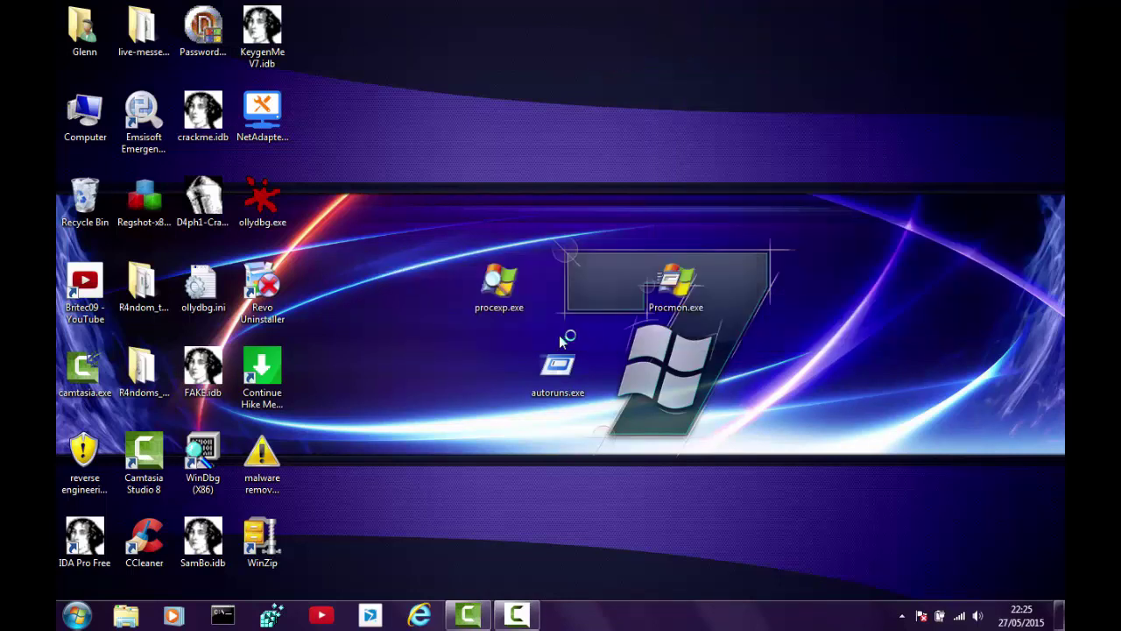
- Delete the Continue Hike Messenger desktop shortcut
key(Down)
key(Left)
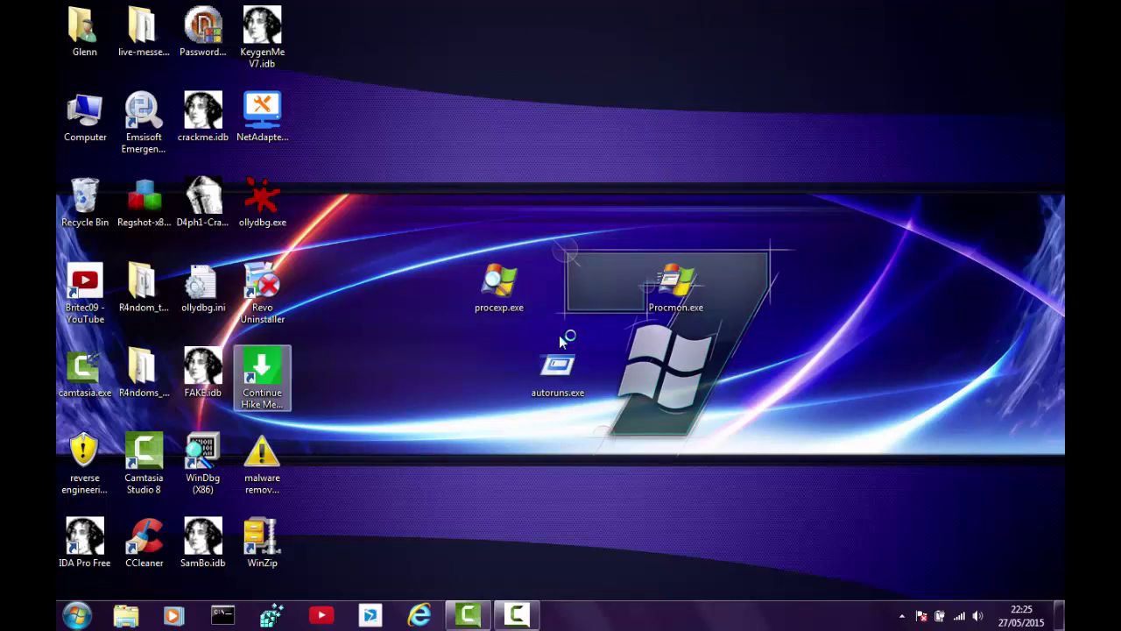
key(Menu)
key(Up)
key(Up)
key(Up)
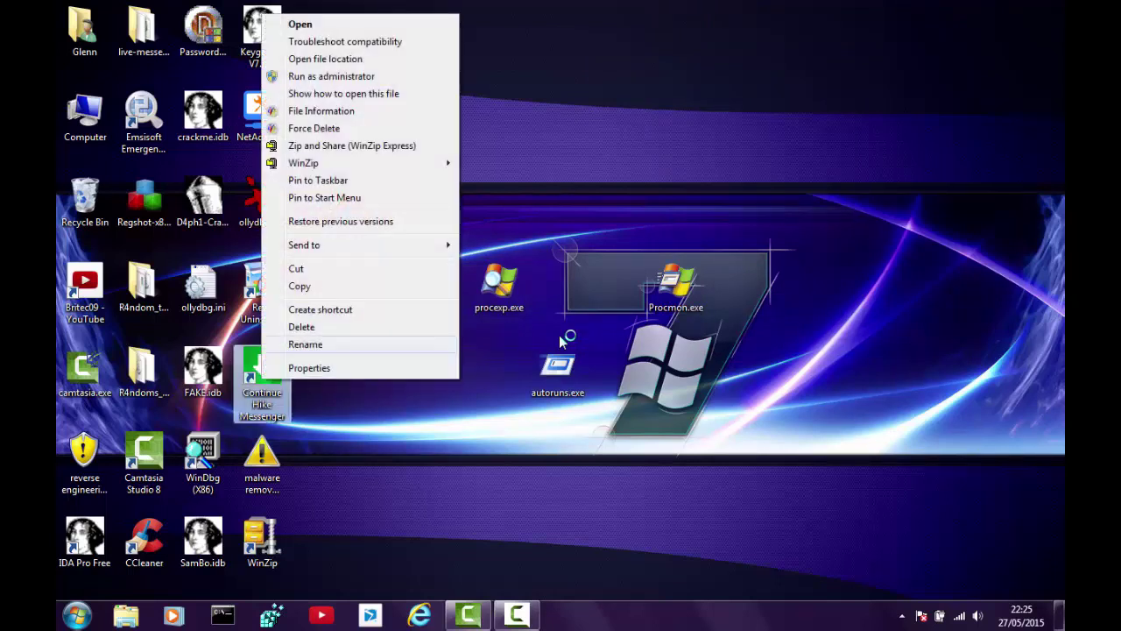
key(Return)
key(Return)
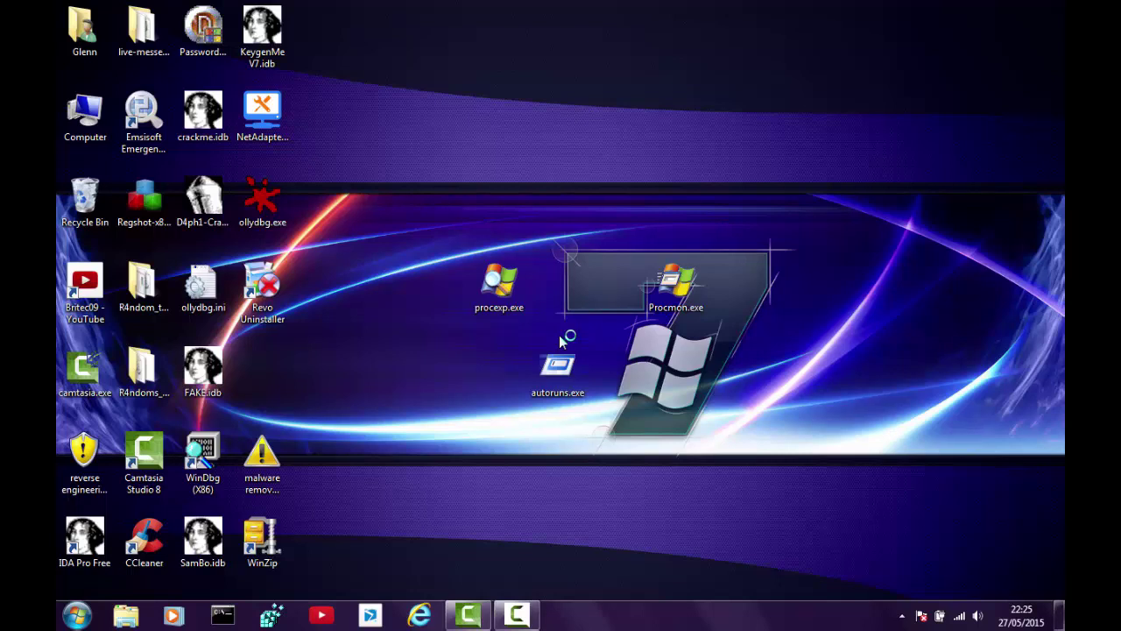
- Permanently empty all 18 items from the Recycle Bin and close it
key(s)
key(c)
key(r)
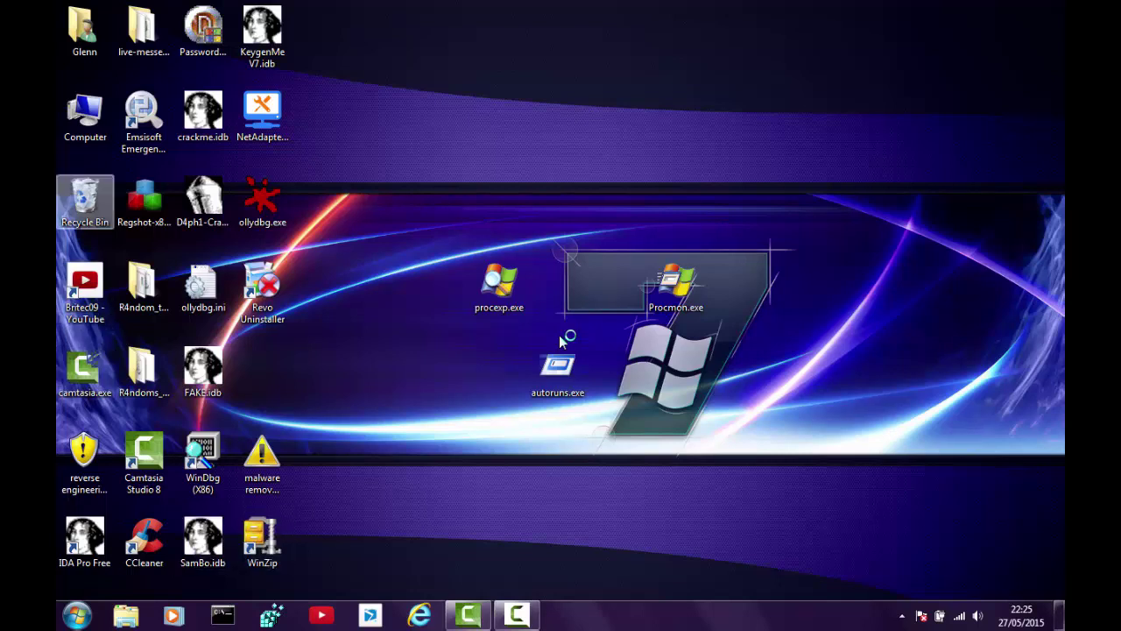
key(Return)
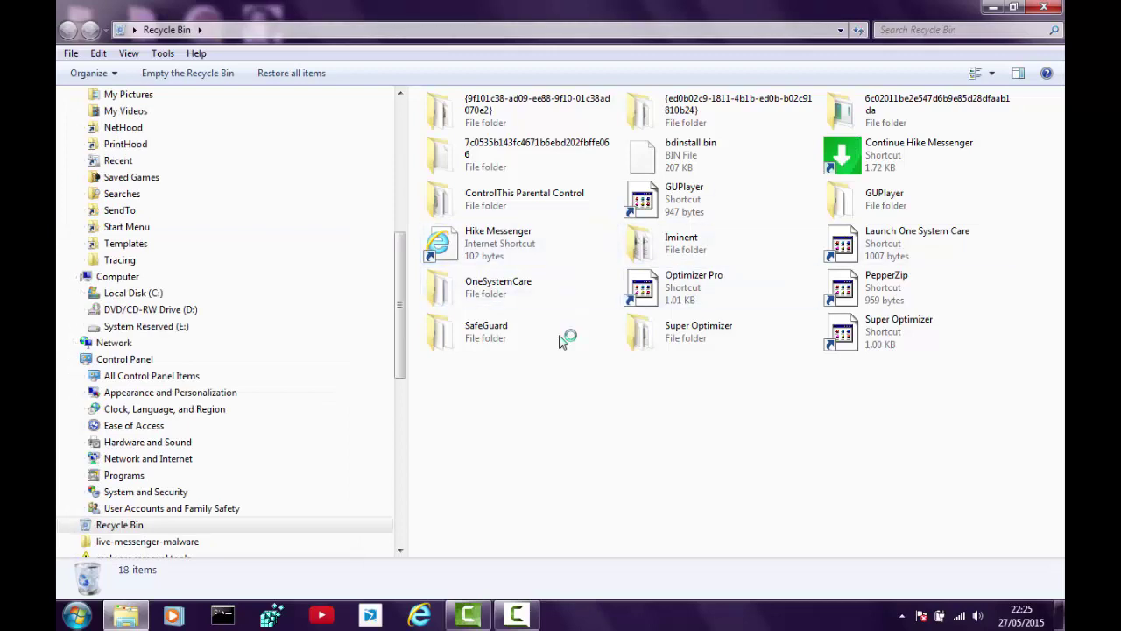
key(Tab)
key(Tab)
key(Return)
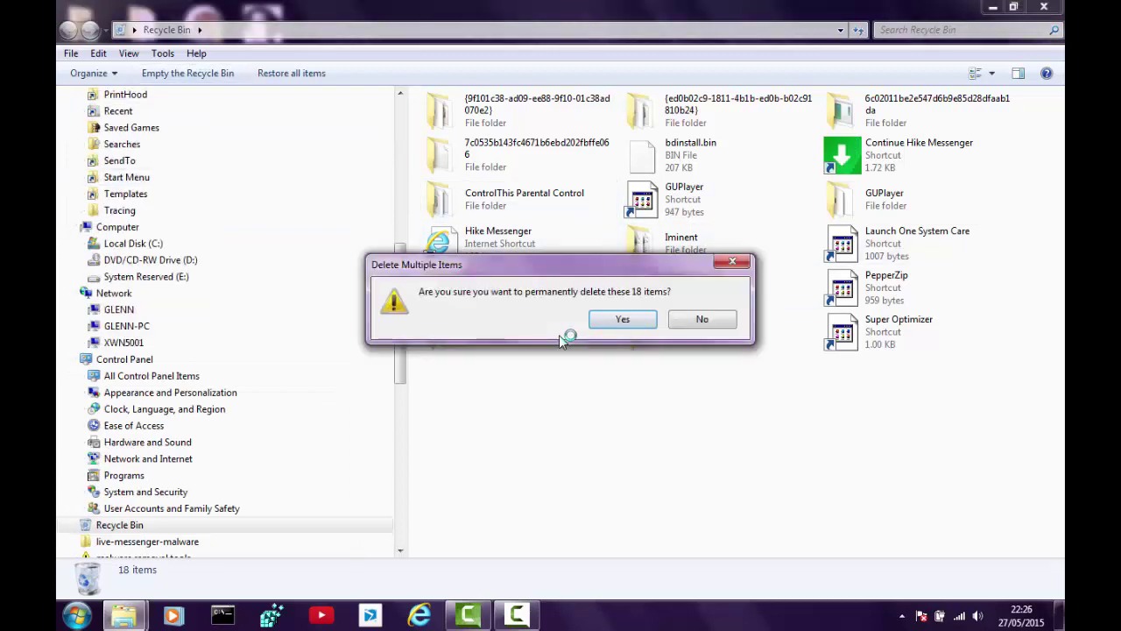
key(Return)
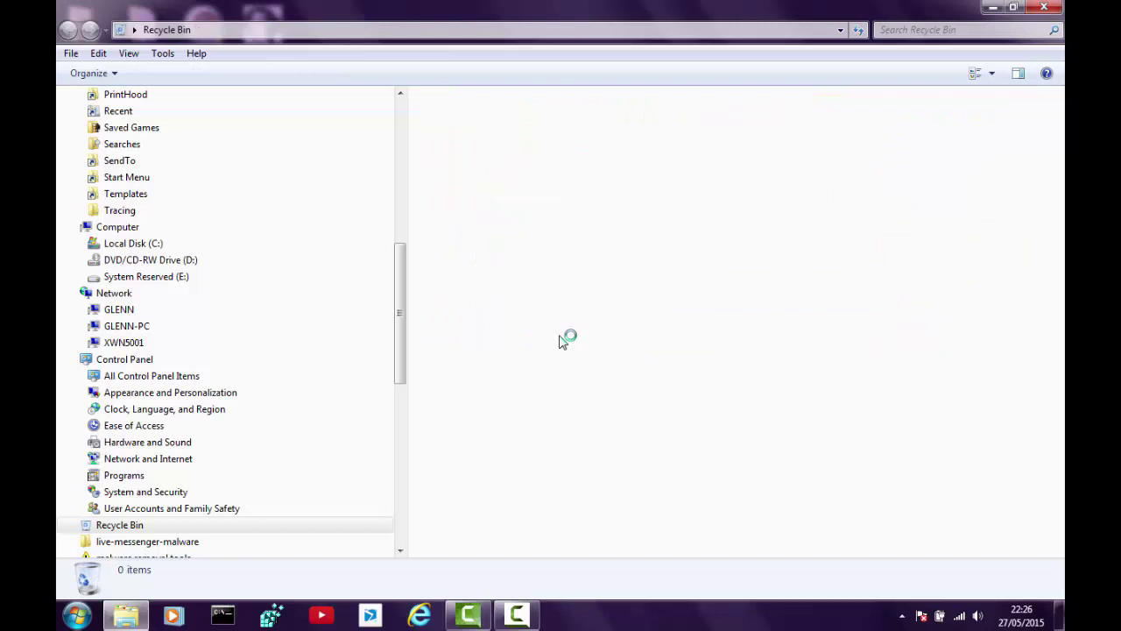
key(alt+F4)
key(super)
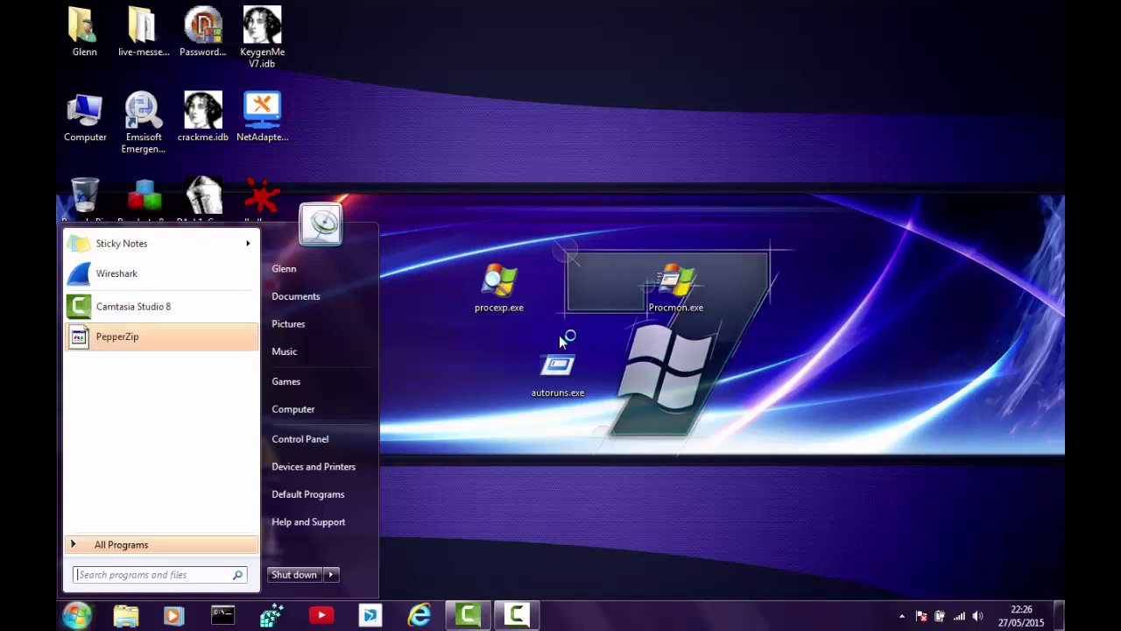
- Try launching PepperZip from the recent programs, dismissing the inaccessible-shortcut error both times
key(Down)
key(Down)
key(Down)
key(Down)
key(Return)
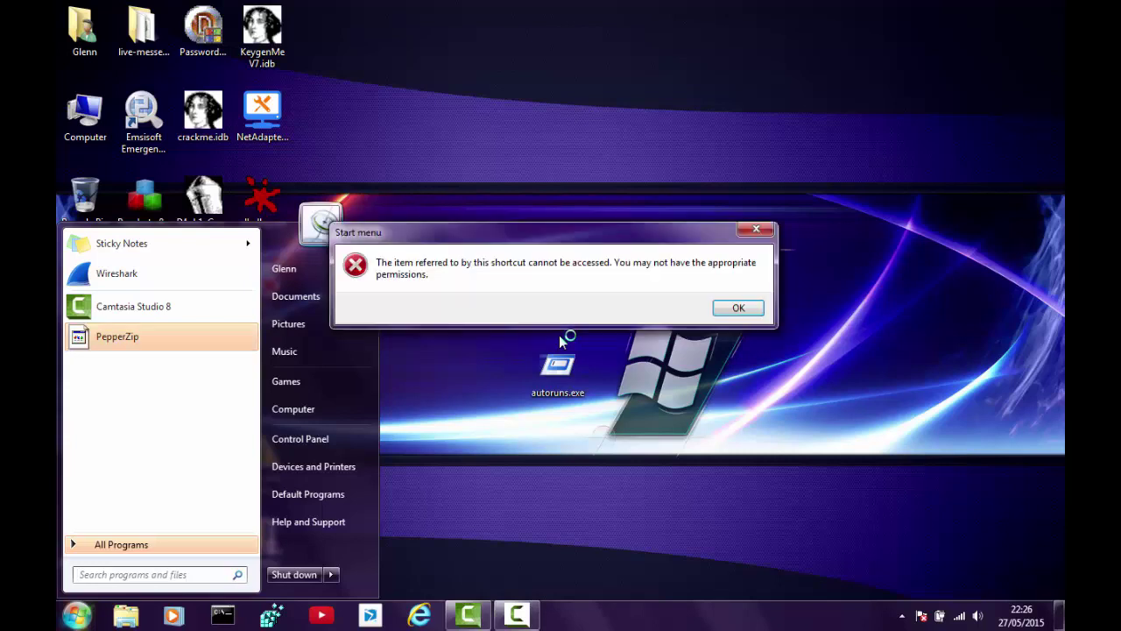
key(Return)
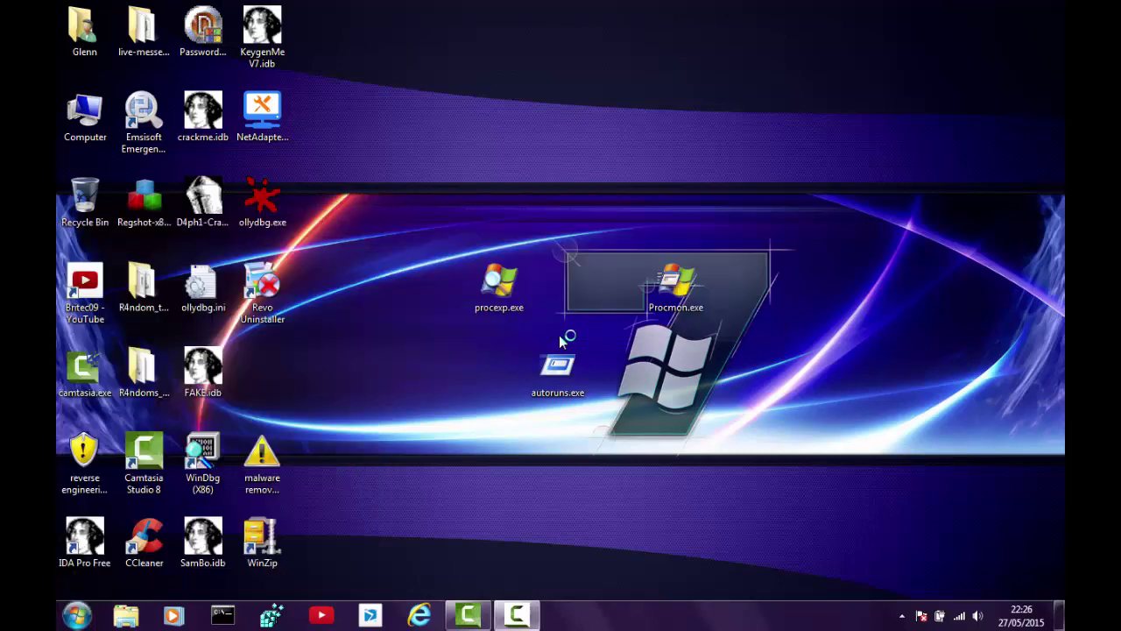
key(super)
key(Up)
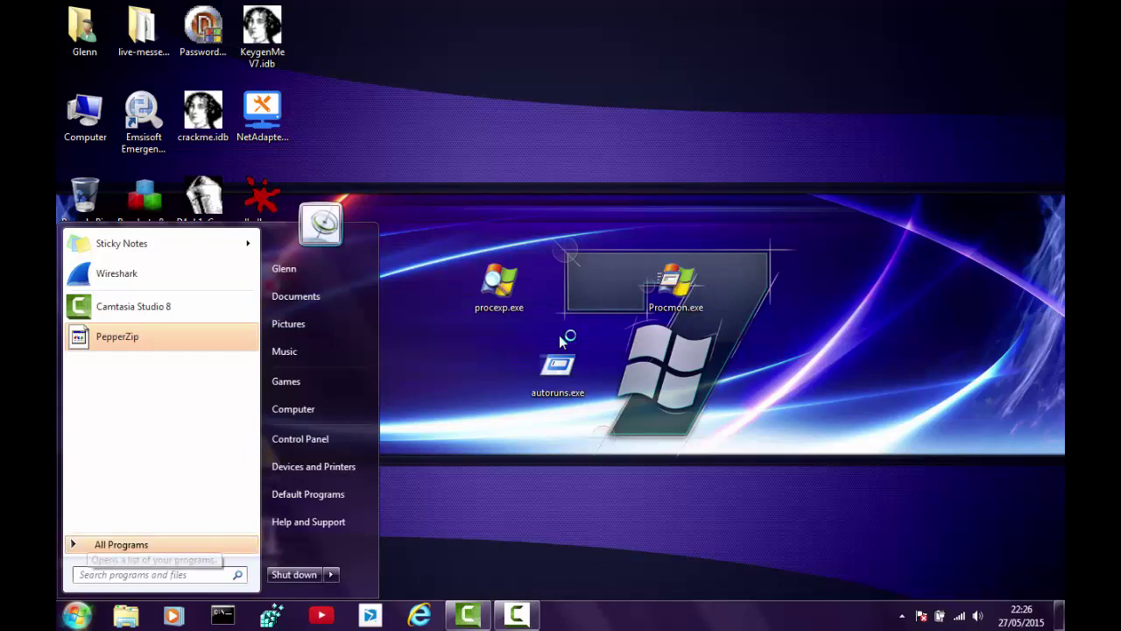
key(Return)
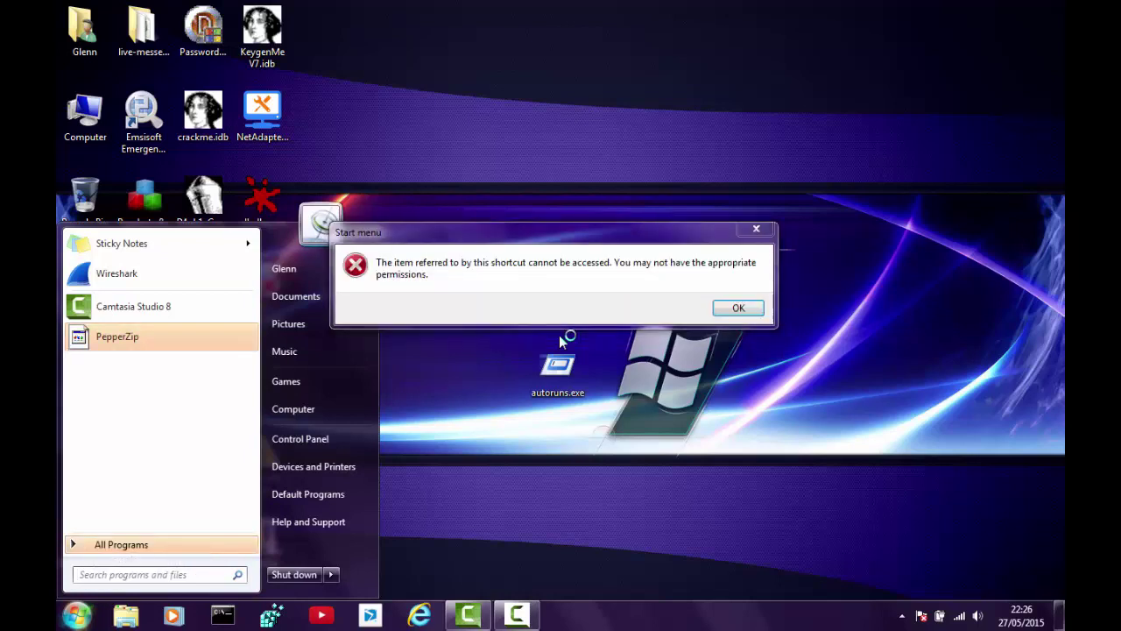
key(Return)
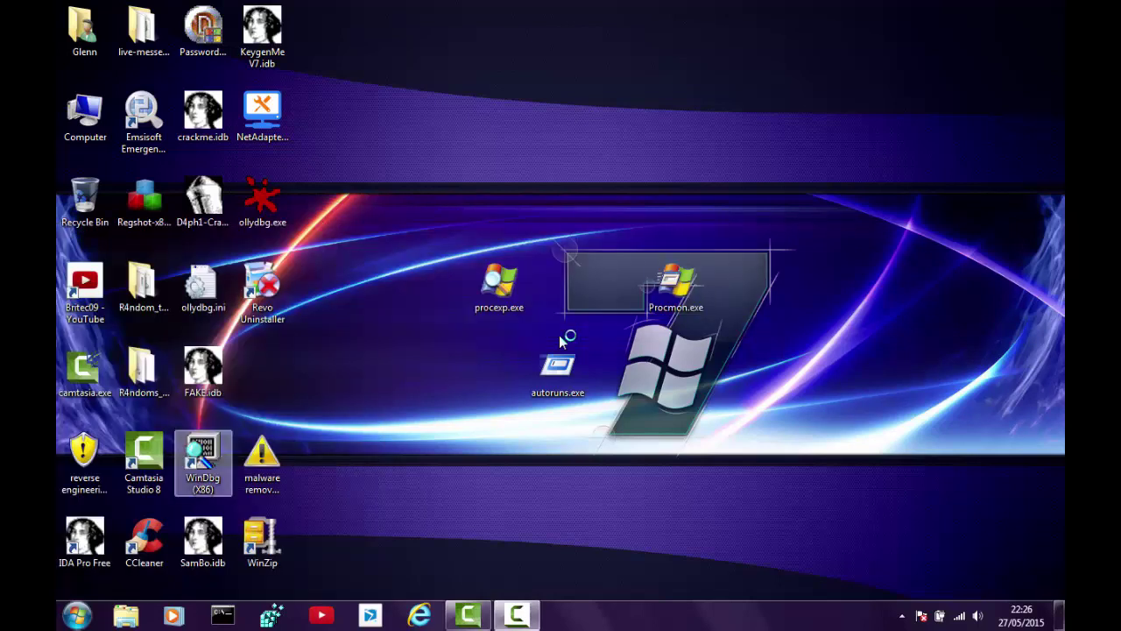
- Remove PepperZip, GUPlayer, Launch One System Care and Optimizer Pro from the recent programs list
key(super)
key(Menu)
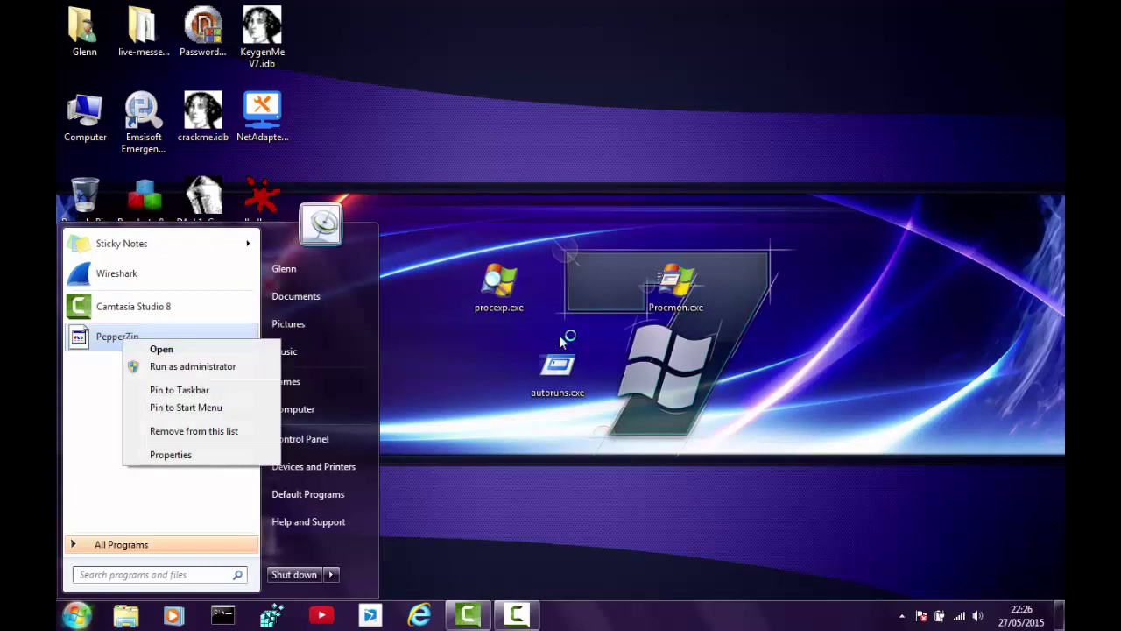
key(Down)
key(Down)
key(Down)
key(Down)
key(Return)
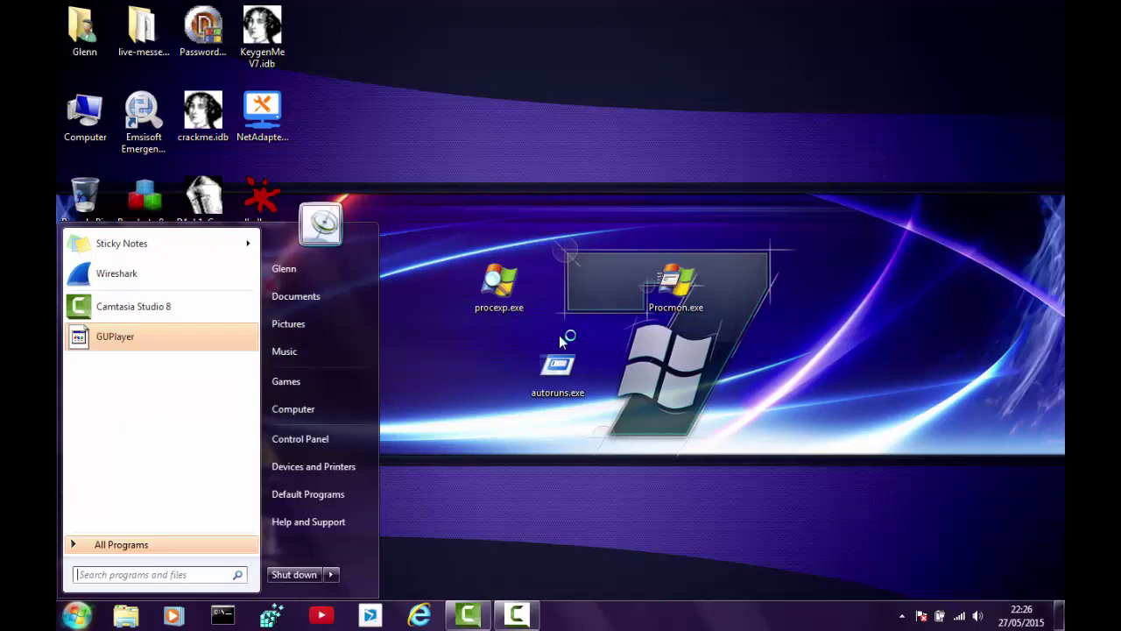
key(Menu)
key(Down)
key(Down)
key(Down)
key(Down)
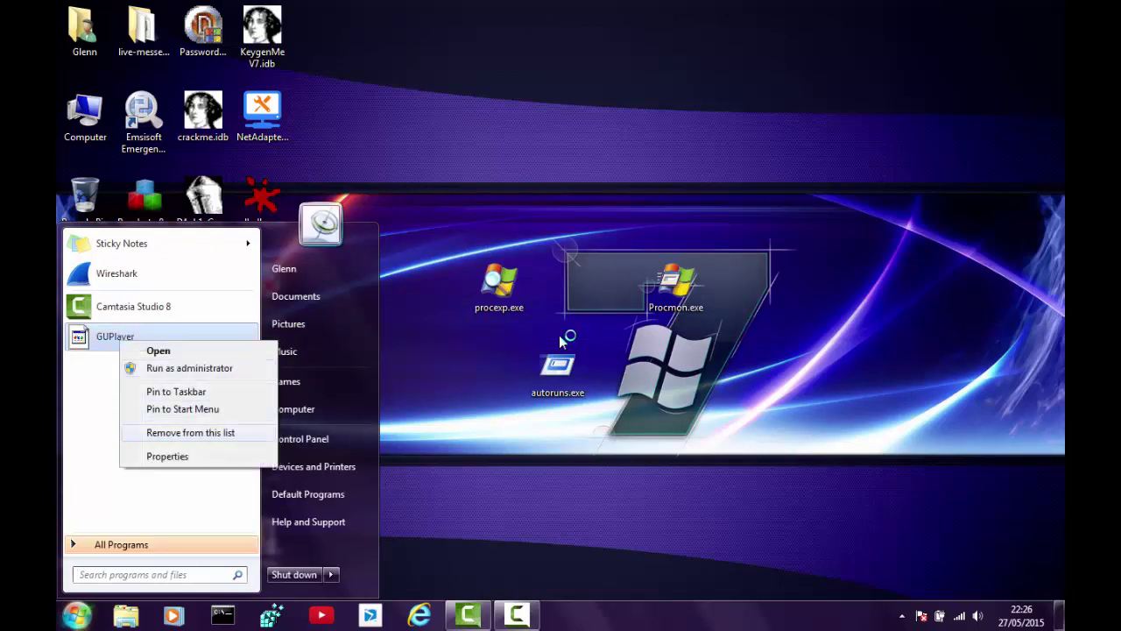
key(Return)
key(Menu)
key(Down)
key(Down)
key(Down)
key(Down)
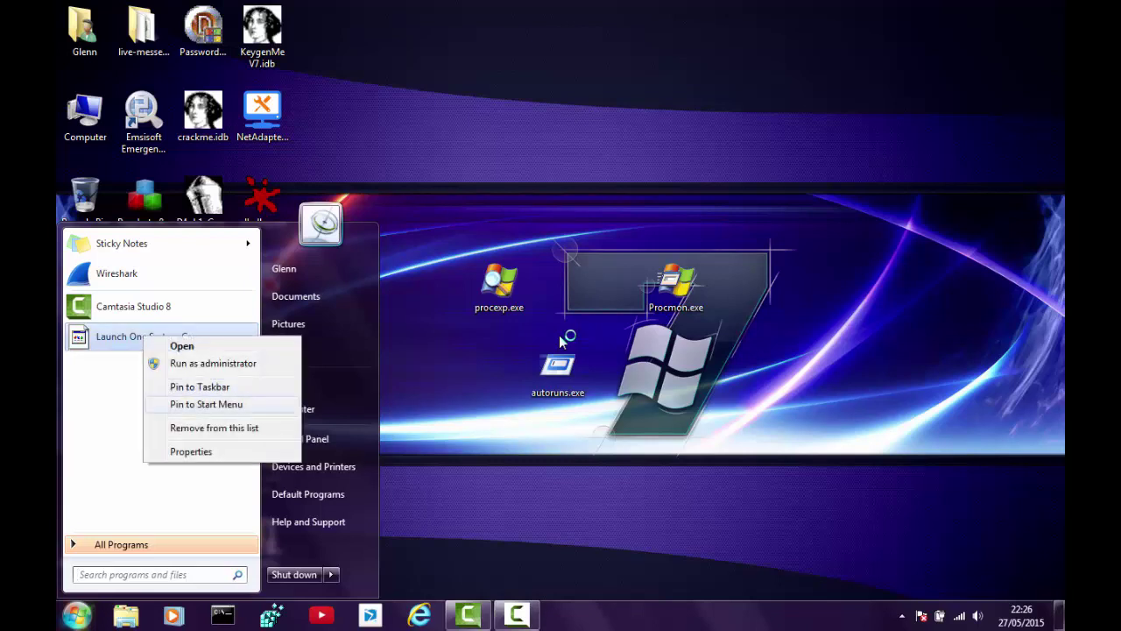
key(Return)
key(Menu)
key(Down)
key(Down)
key(Down)
key(Down)
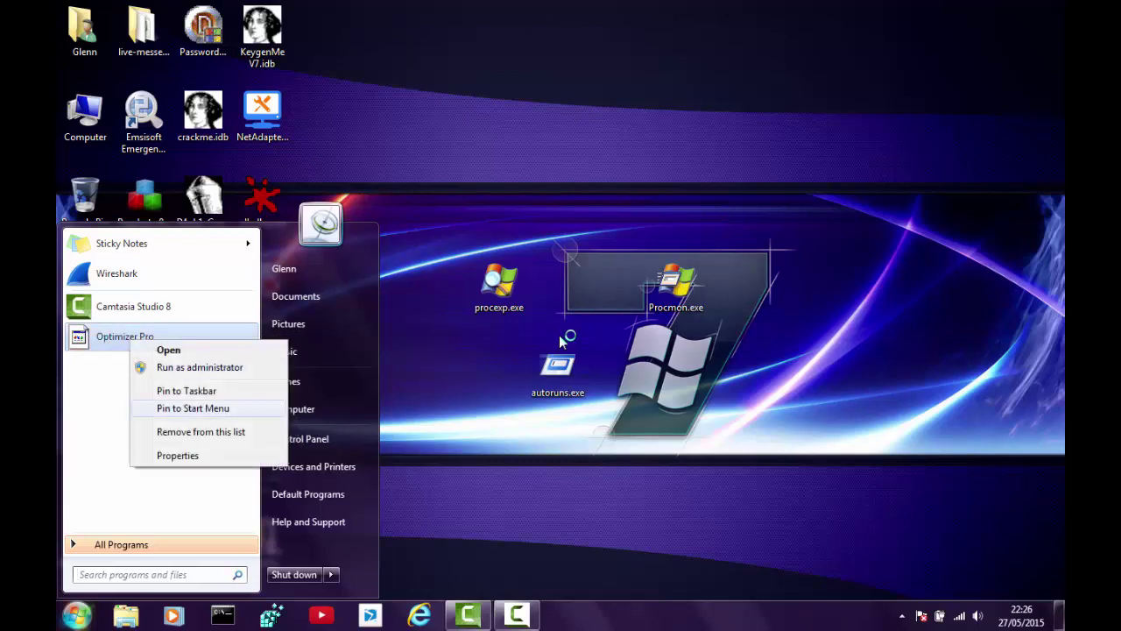
key(Return)
- Remove Check updates, Super Optimizer, another adware entry and SafeGuard from the recent programs list
key(Menu)
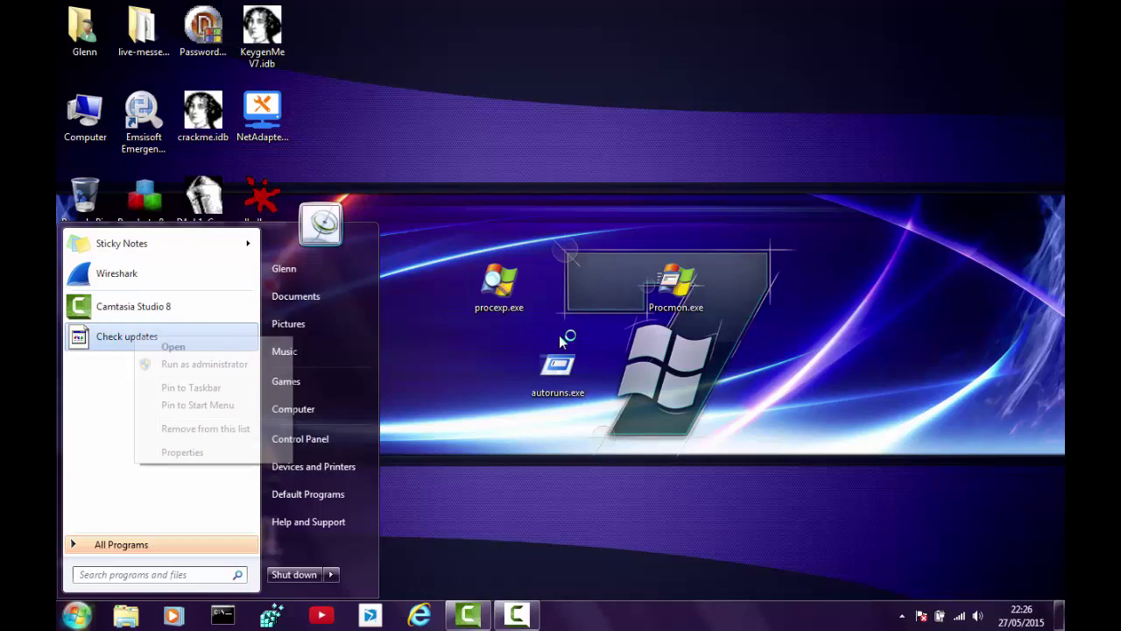
key(Down)
key(Down)
key(Down)
key(Down)
key(Return)
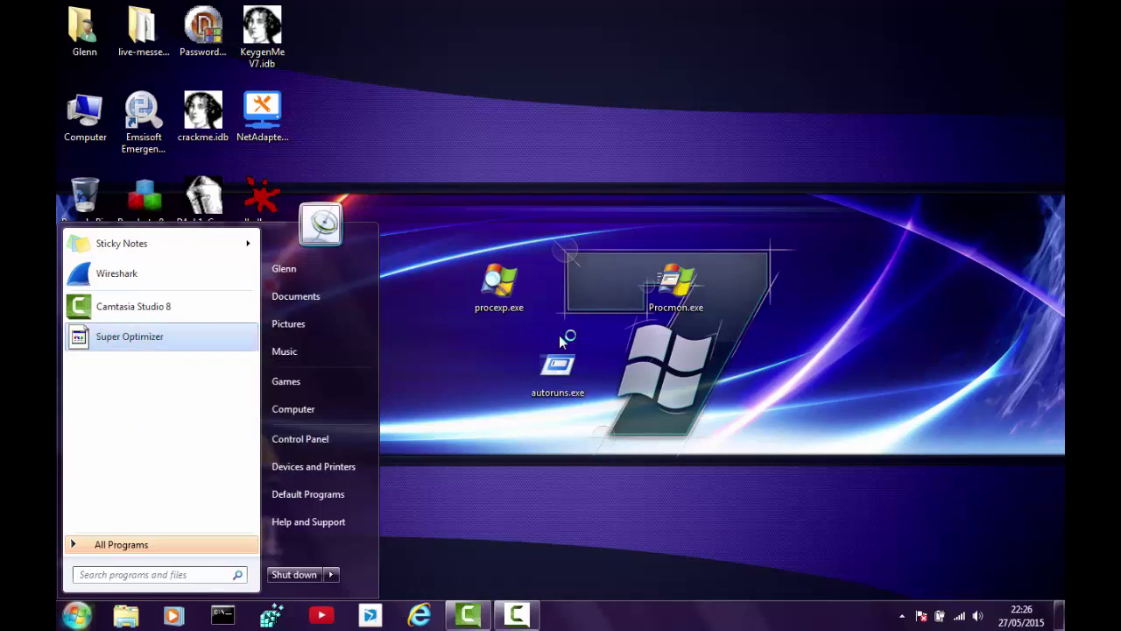
key(Menu)
key(Down)
key(Down)
key(Down)
key(Down)
key(Return)
key(Menu)
key(Down)
key(Down)
key(Down)
key(Down)
key(Return)
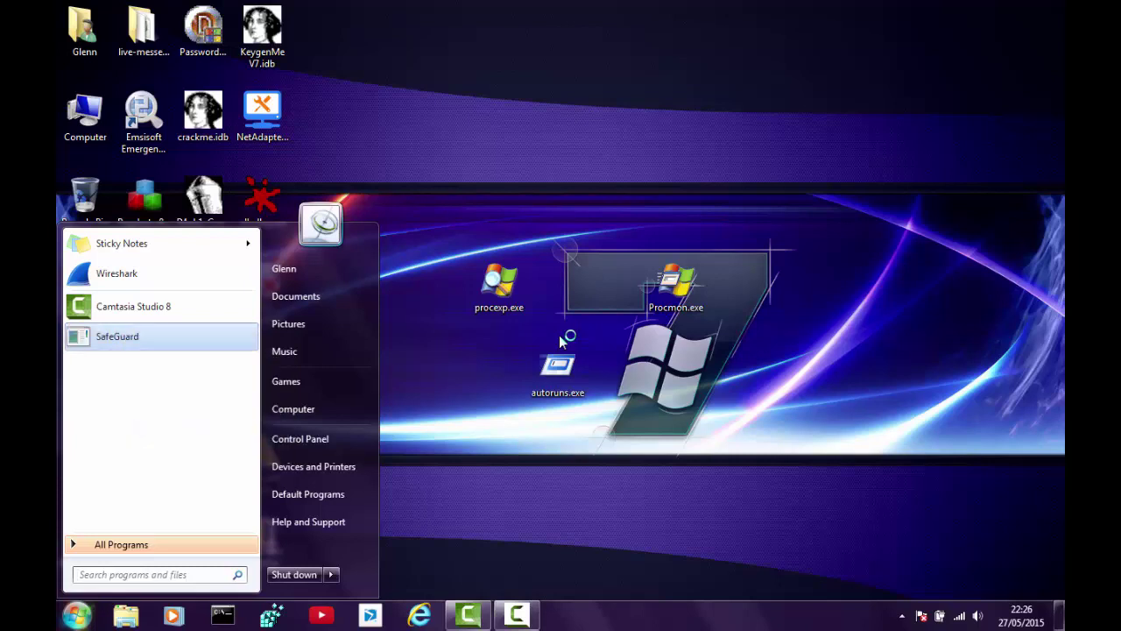
key(Menu)
key(Down)
key(Down)
key(Down)
key(Down)
key(Return)
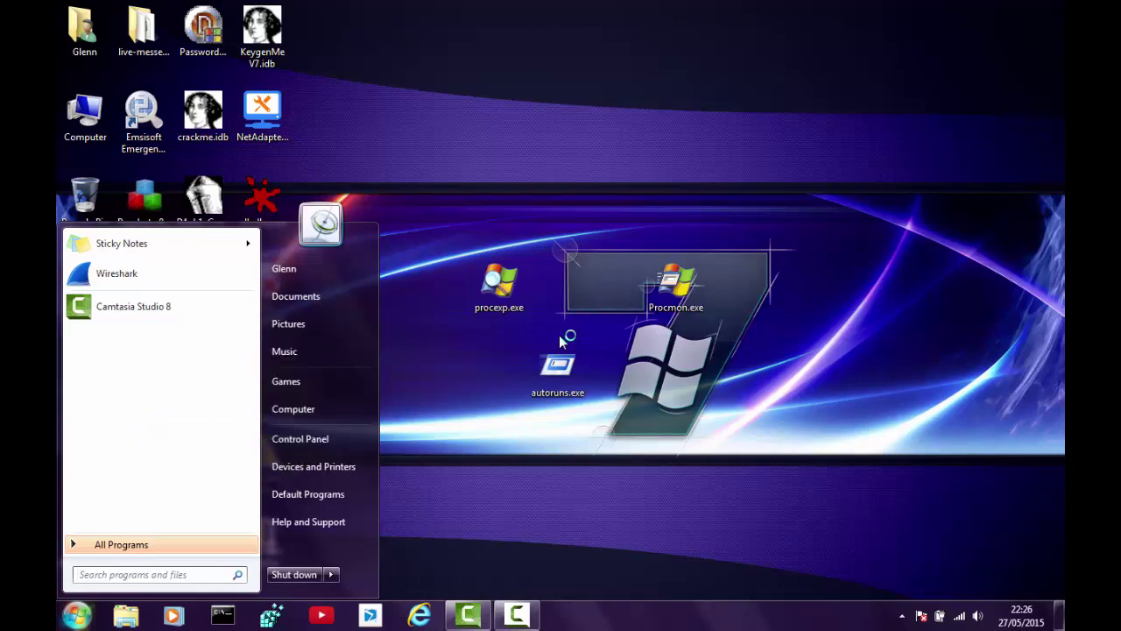
- In All Programs, delete the GUPlayer folder to the Recycle Bin
key(Return)
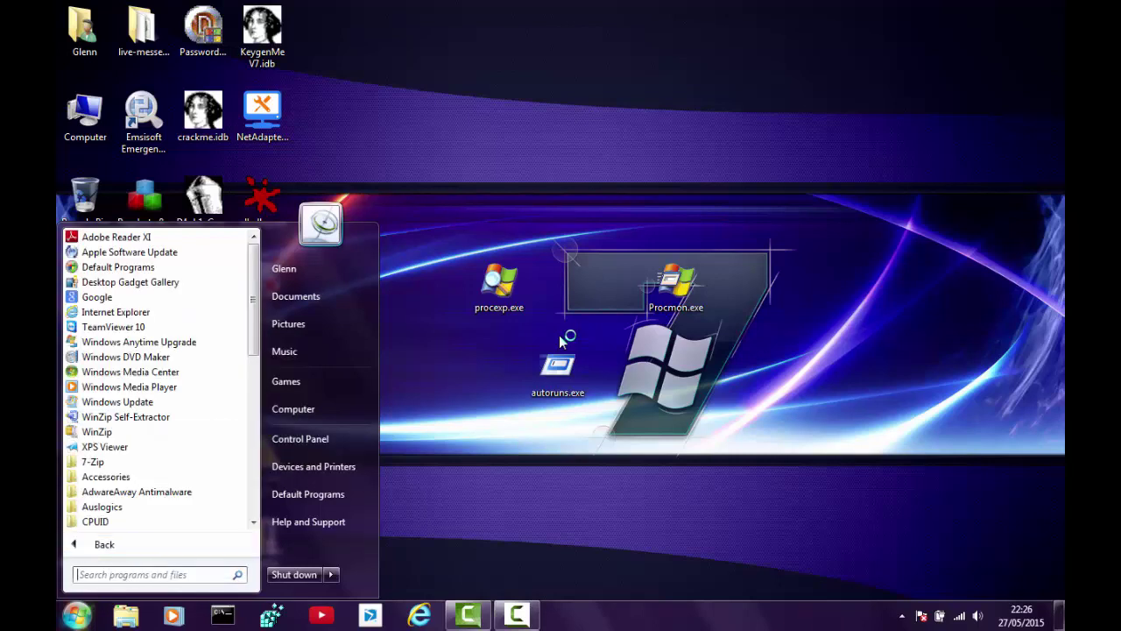
key(Up)
key(Up)
key(Up)
key(Up)
scroll(563, 342, down, 3)
key(f)
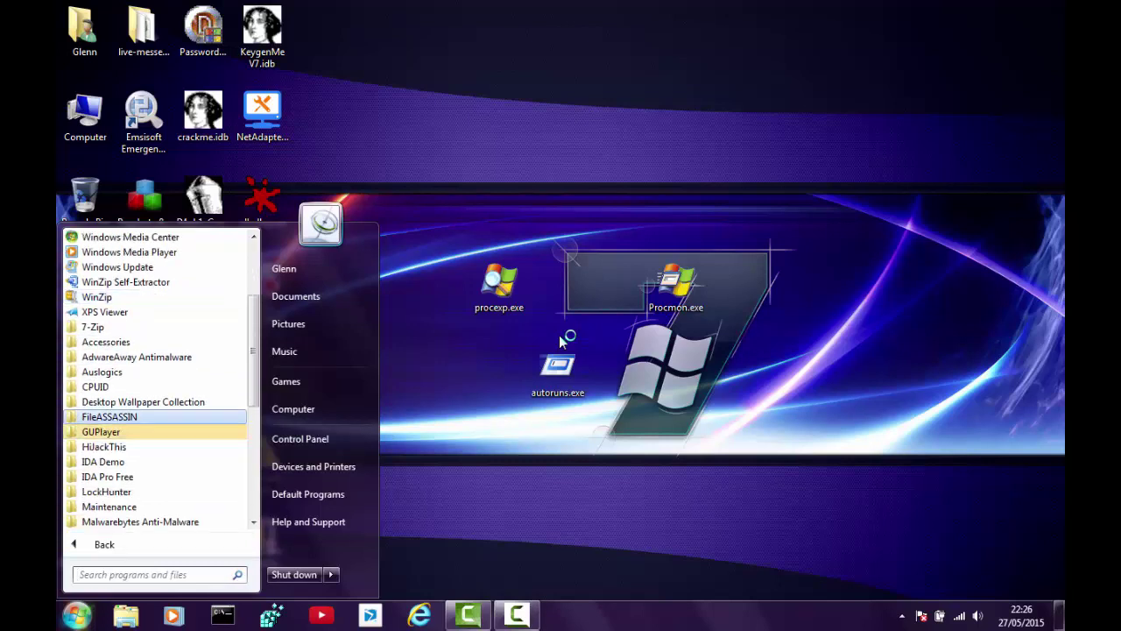
key(Down)
key(Menu)
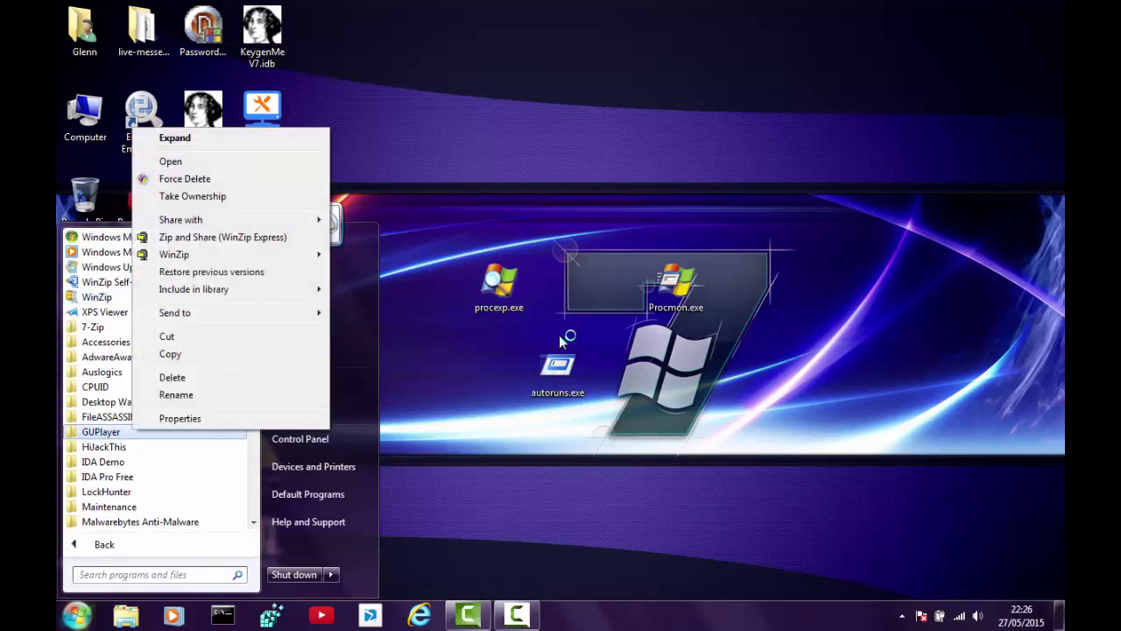
key(Up)
key(Up)
key(Up)
key(Return)
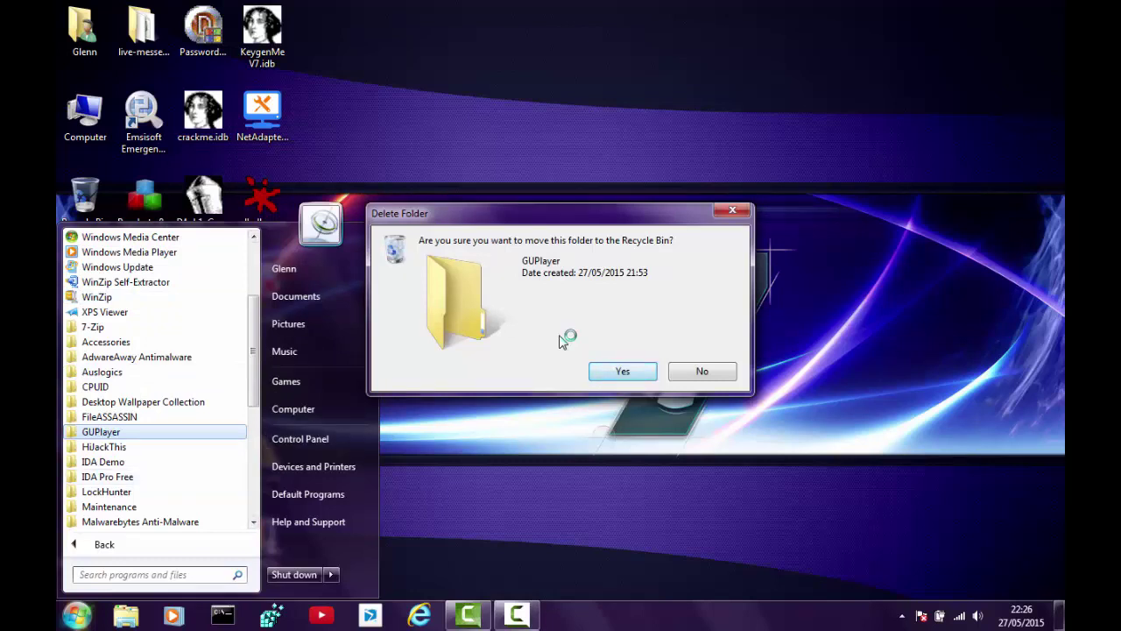
key(Return)
- Delete the OneSystemCare and Optimizer Pro v3.2 program folders to the Recycle Bin
key(Down)
key(Down)
key(Down)
key(Down)
key(Down)
key(Down)
key(Down)
key(Down)
key(Down)
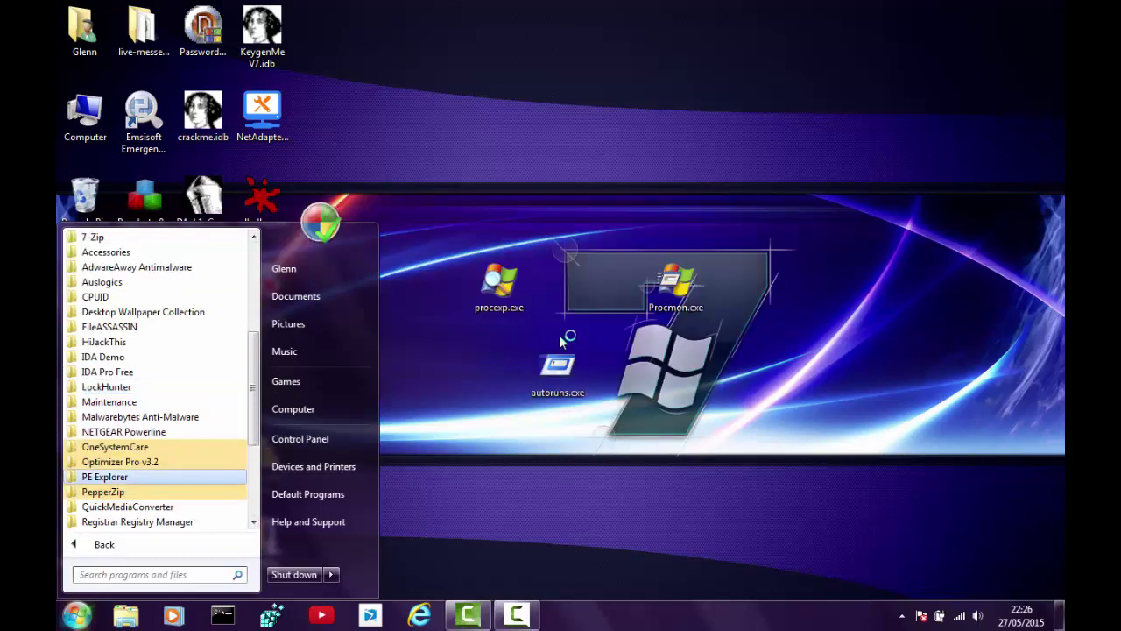
key(Up)
key(Up)
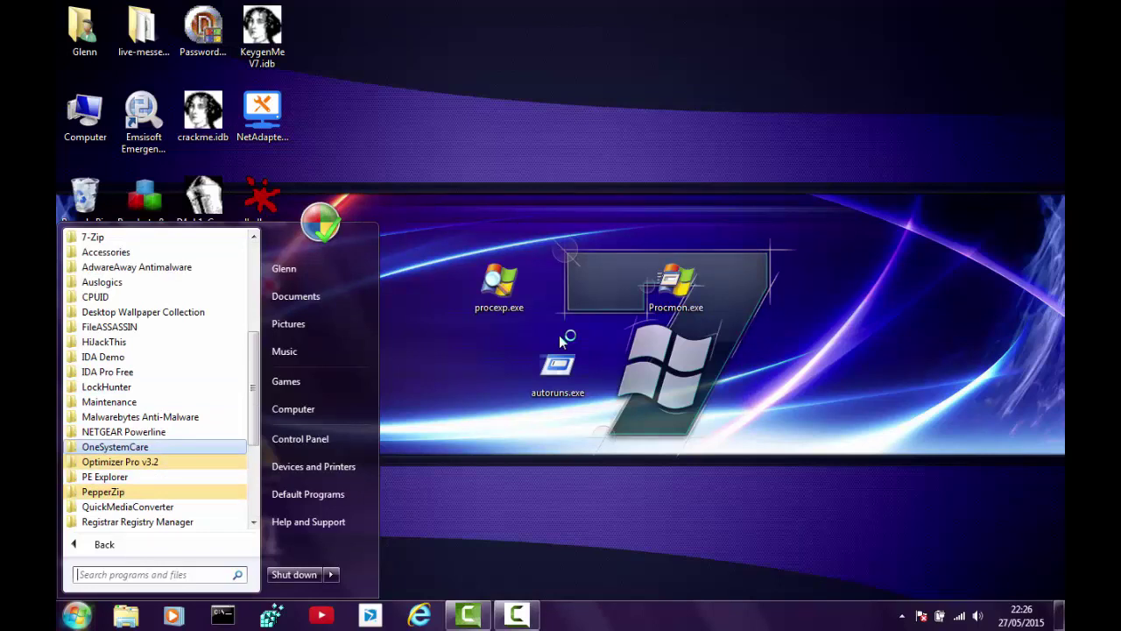
key(Menu)
key(Up)
key(Up)
key(Up)
key(Return)
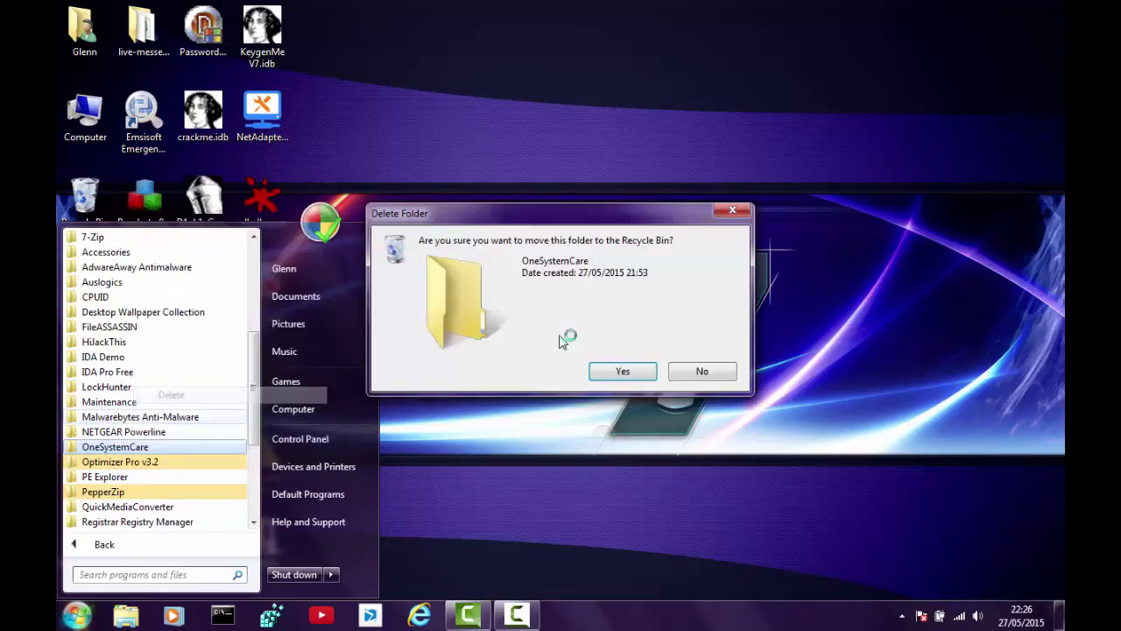
key(Return)
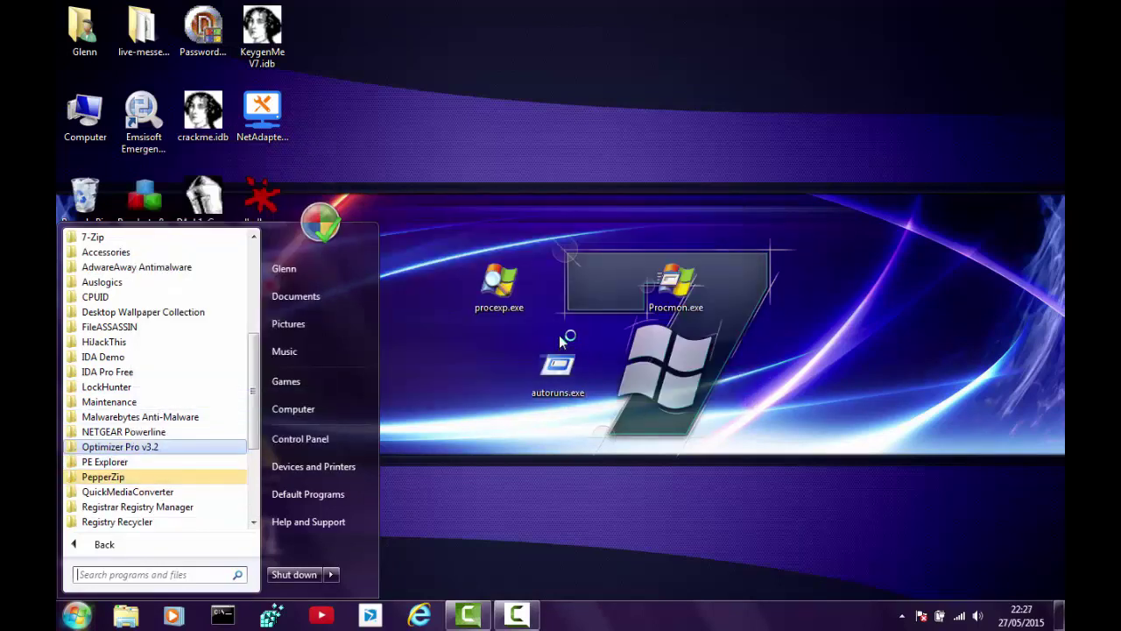
key(Menu)
key(Up)
key(Up)
key(Up)
key(Up)
key(Down)
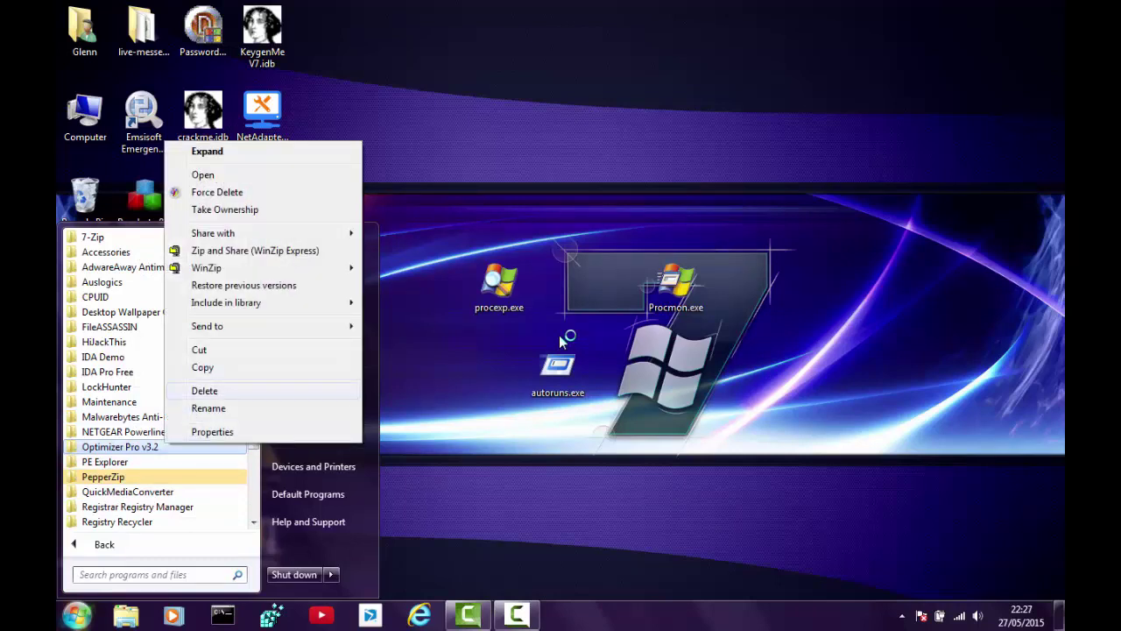
key(Return)
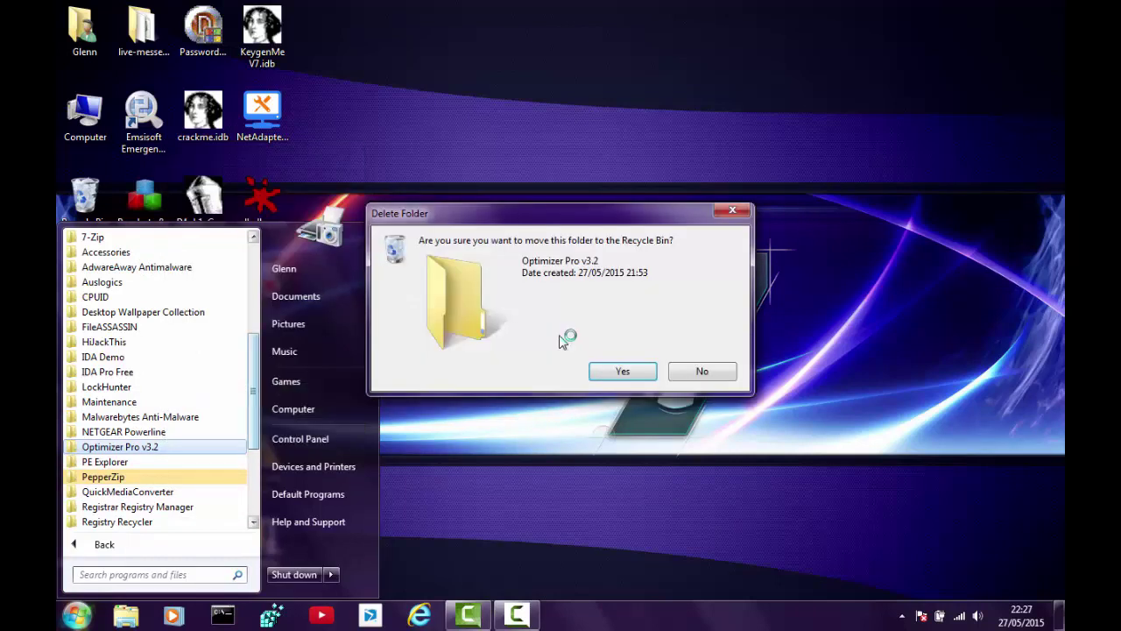
key(Return)
- Delete the PepperZip program folder to the Recycle Bin
key(Up)
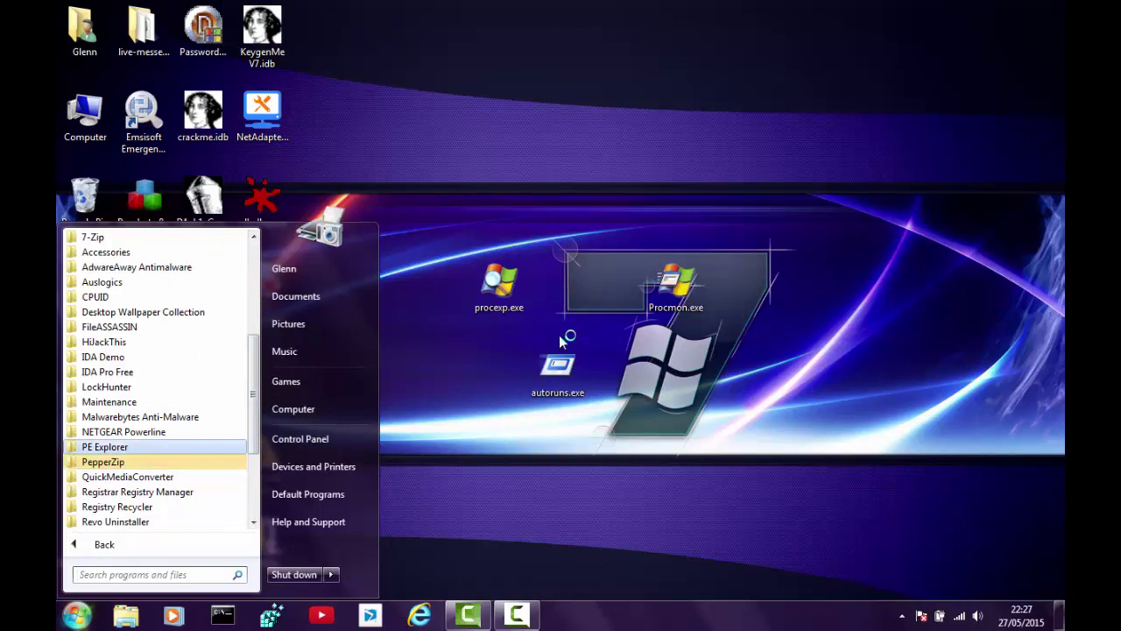
key(Down)
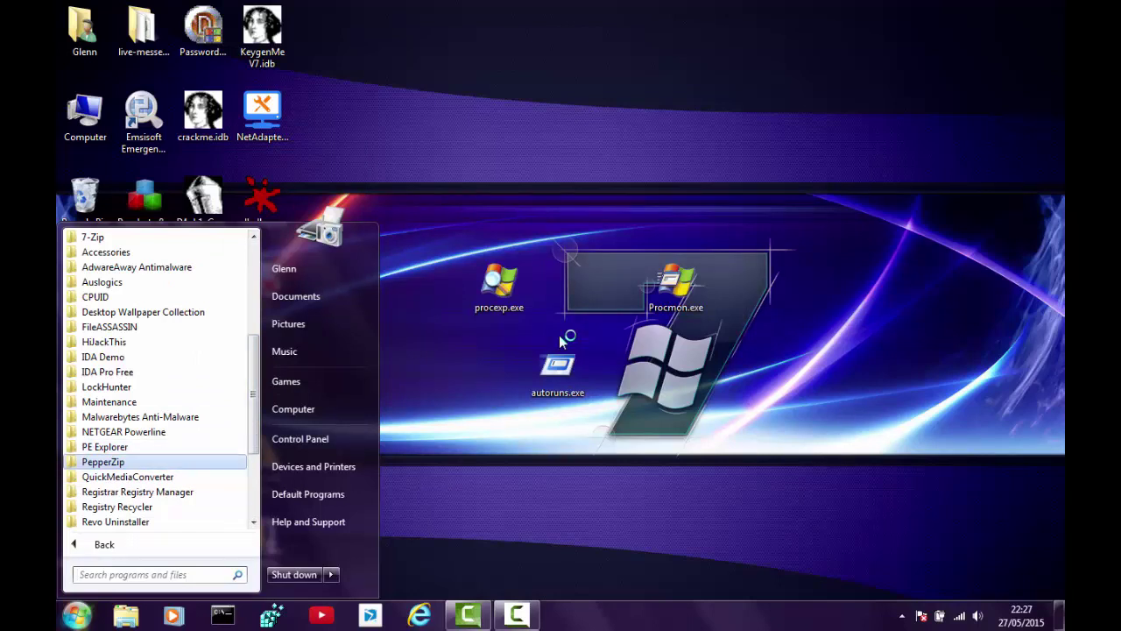
key(Menu)
key(Up)
key(Up)
key(Up)
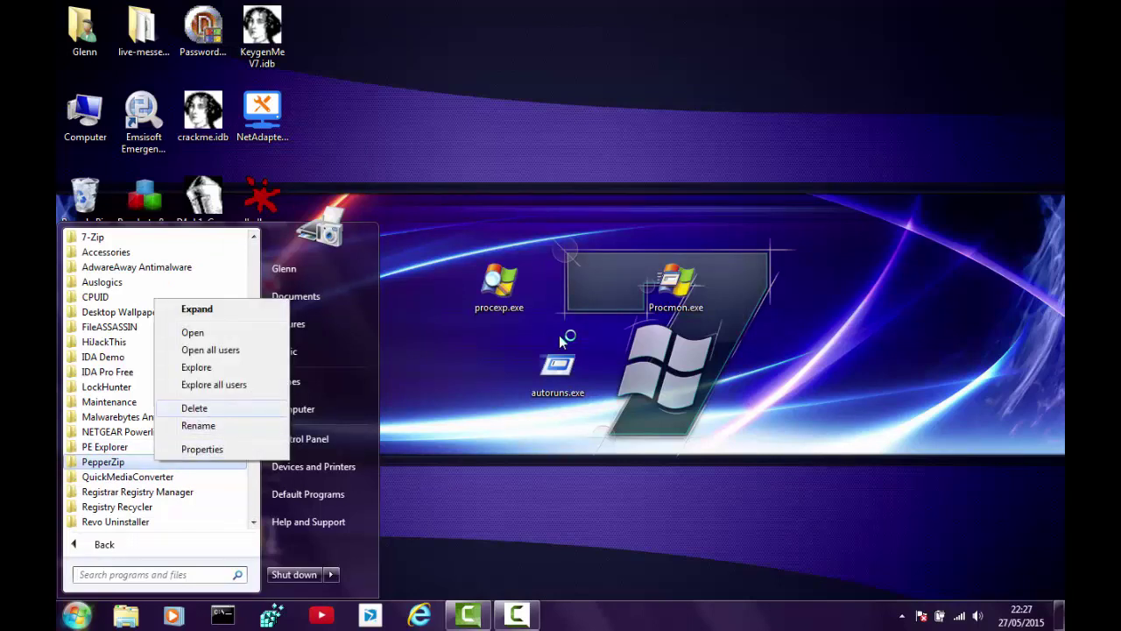
key(Return)
key(Return)
key(Down)
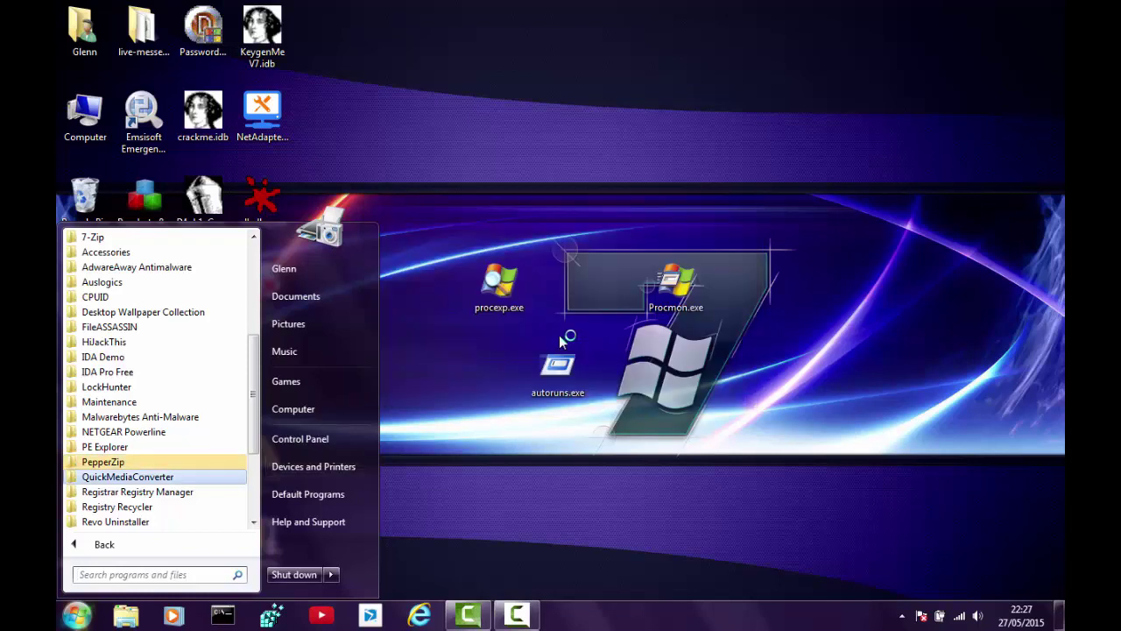
key(Up)
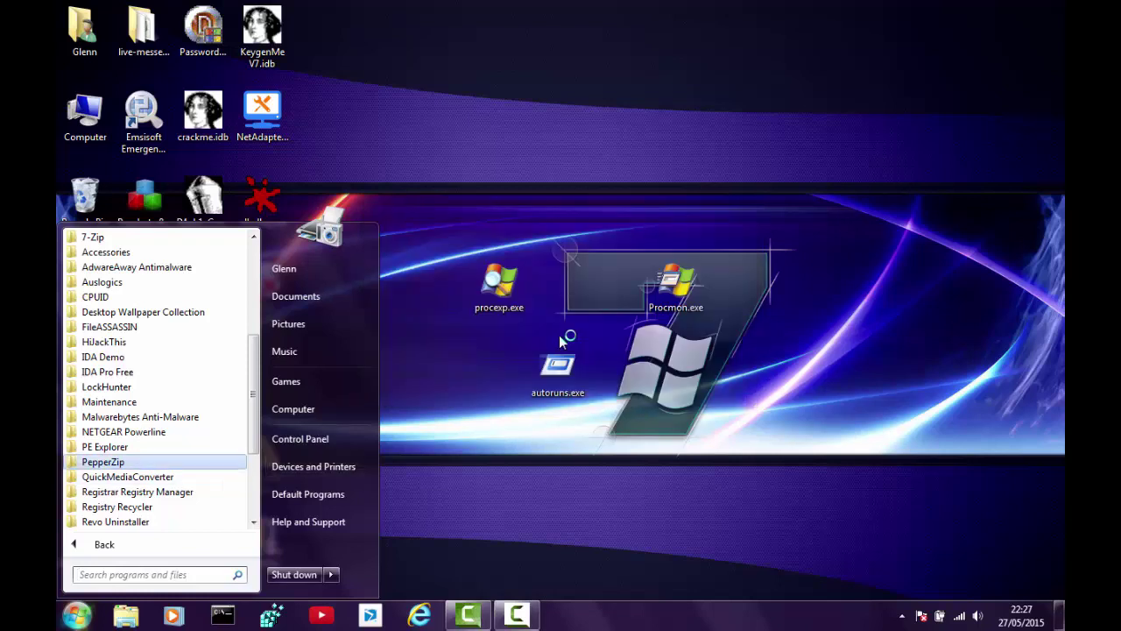
key(Menu)
key(Up)
key(Up)
key(Up)
key(Return)
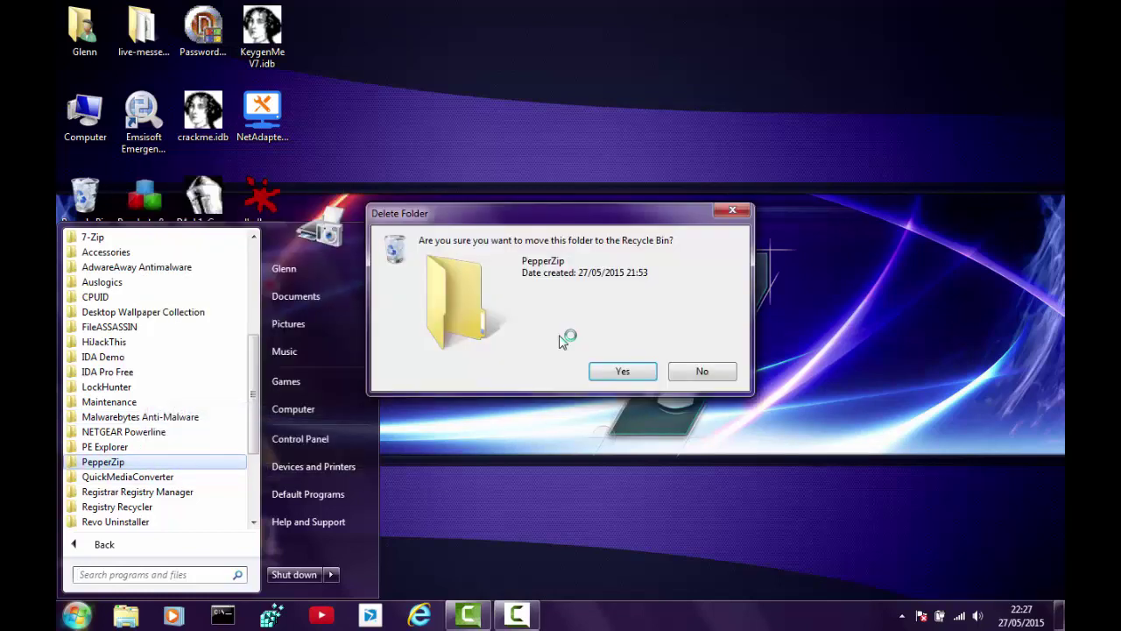
key(Return)
- Request deletion of the Super Optimizer program folder
key(Down)
key(Down)
key(Down)
key(Down)
key(Down)
key(Down)
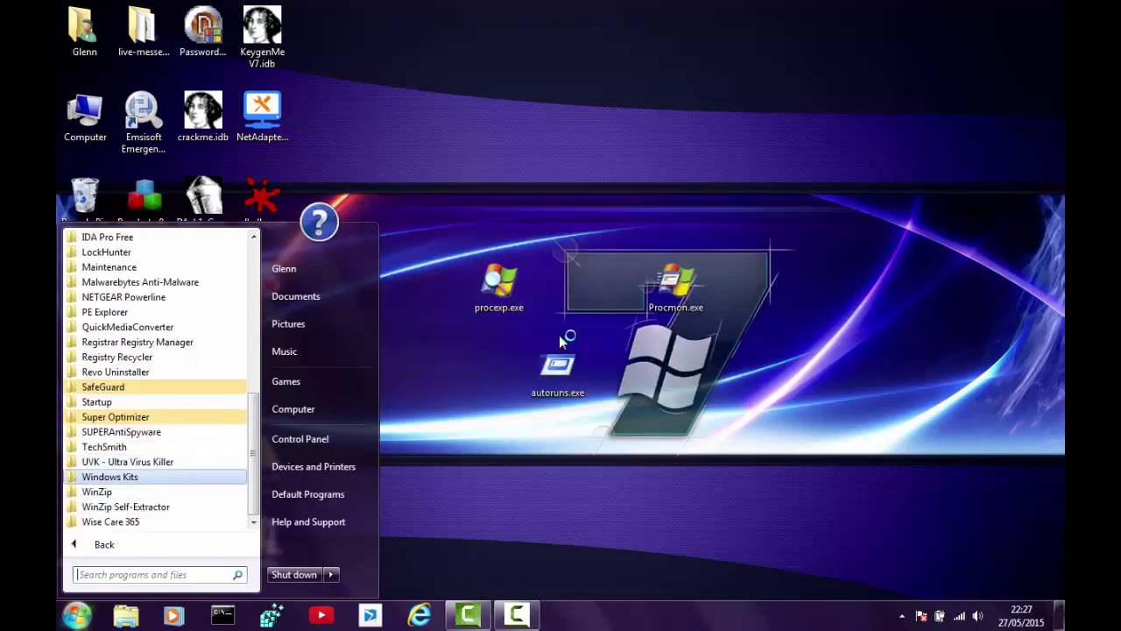
key(Menu)
key(Up)
key(Up)
key(Up)
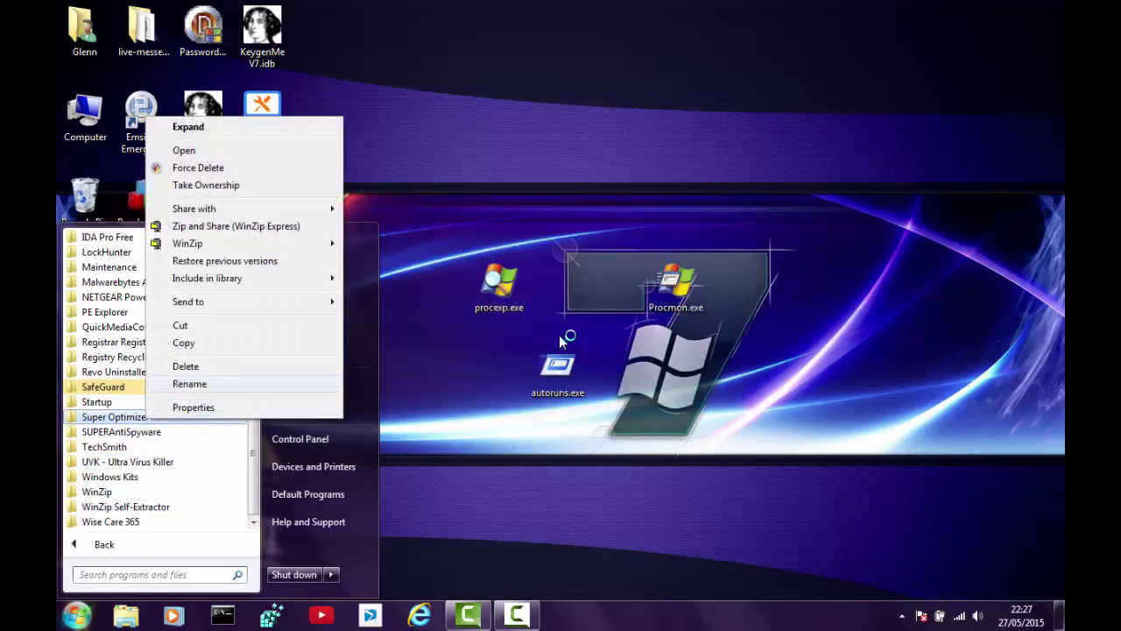
key(Return)
key(Return)
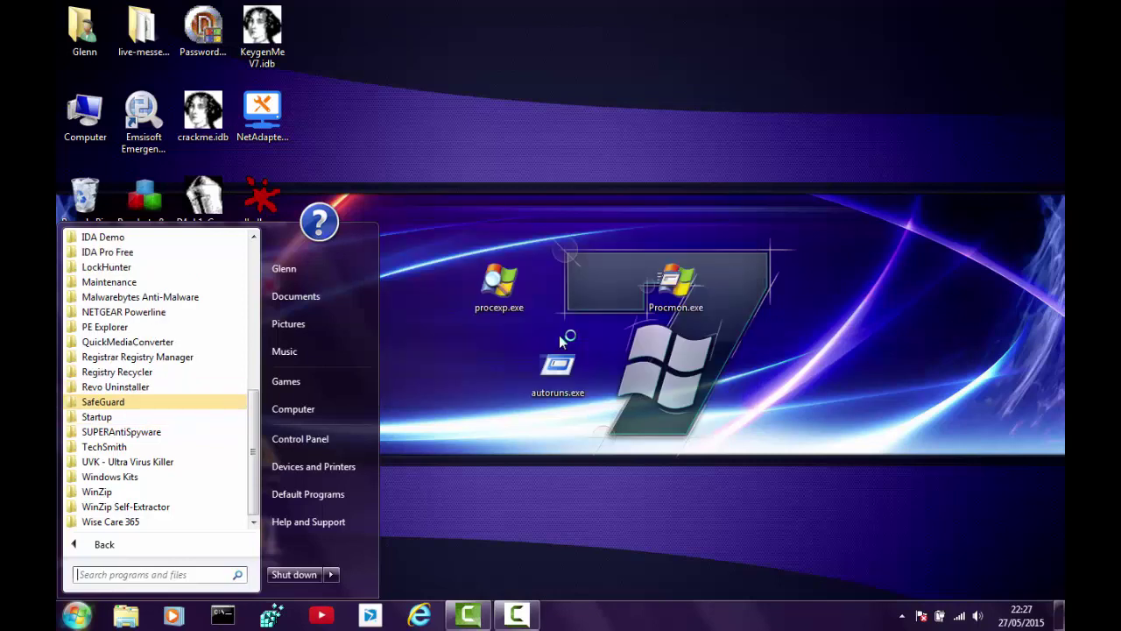
- Delete the SafeGuard program folder to the Recycle Bin
key(Menu)
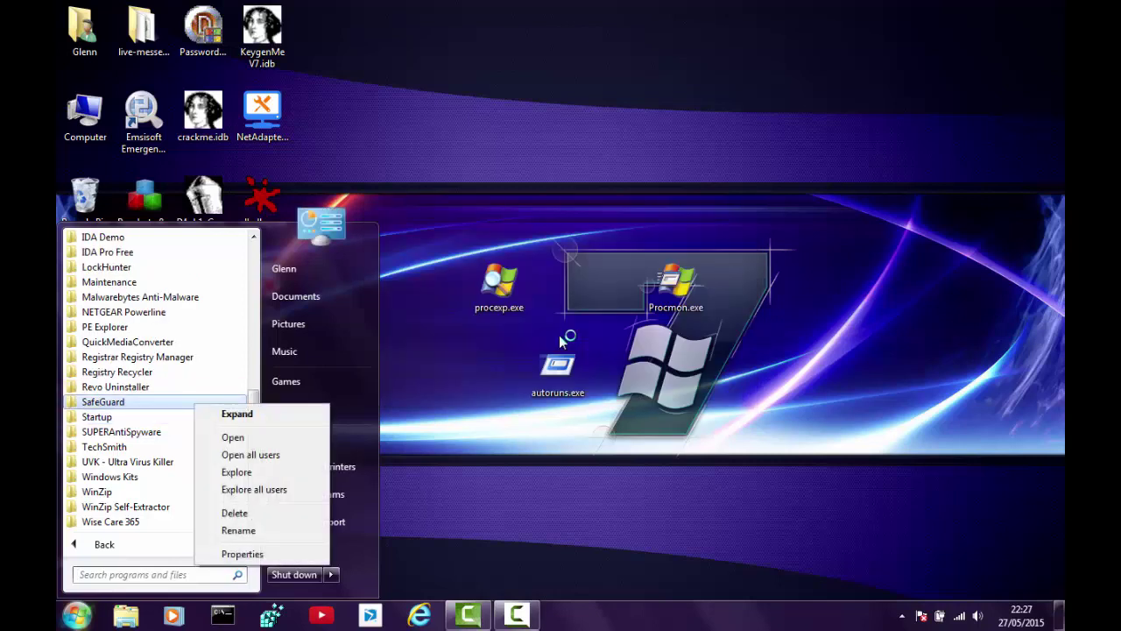
key(Down)
key(Down)
key(Down)
key(Down)
key(Down)
key(Return)
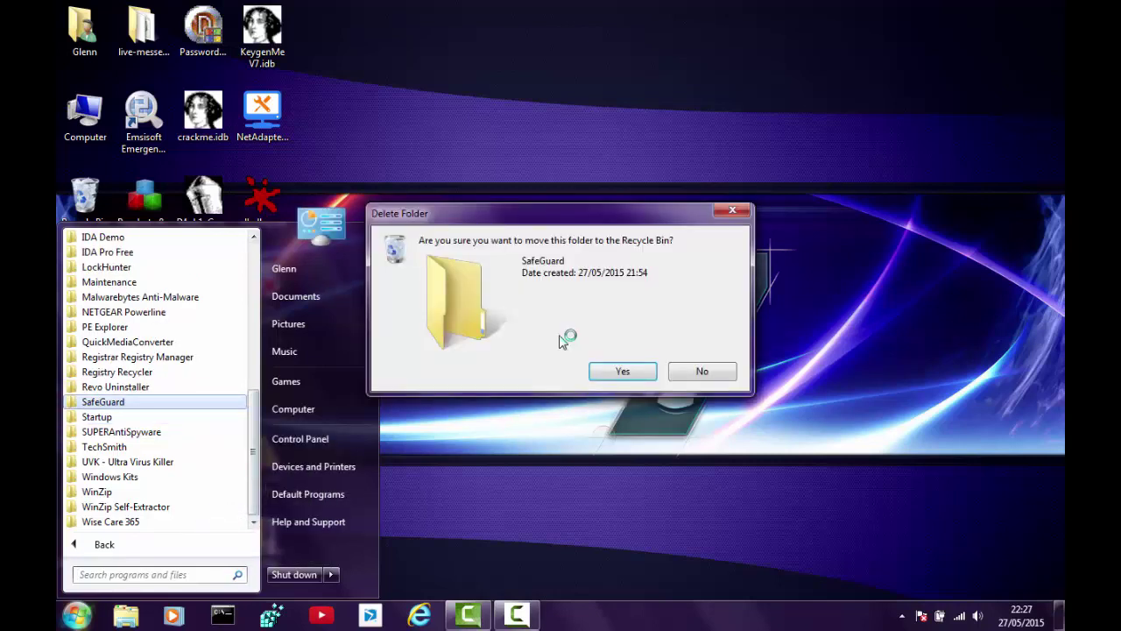
key(Return)
key(Up)
key(Up)
key(Up)
key(Up)
key(Up)
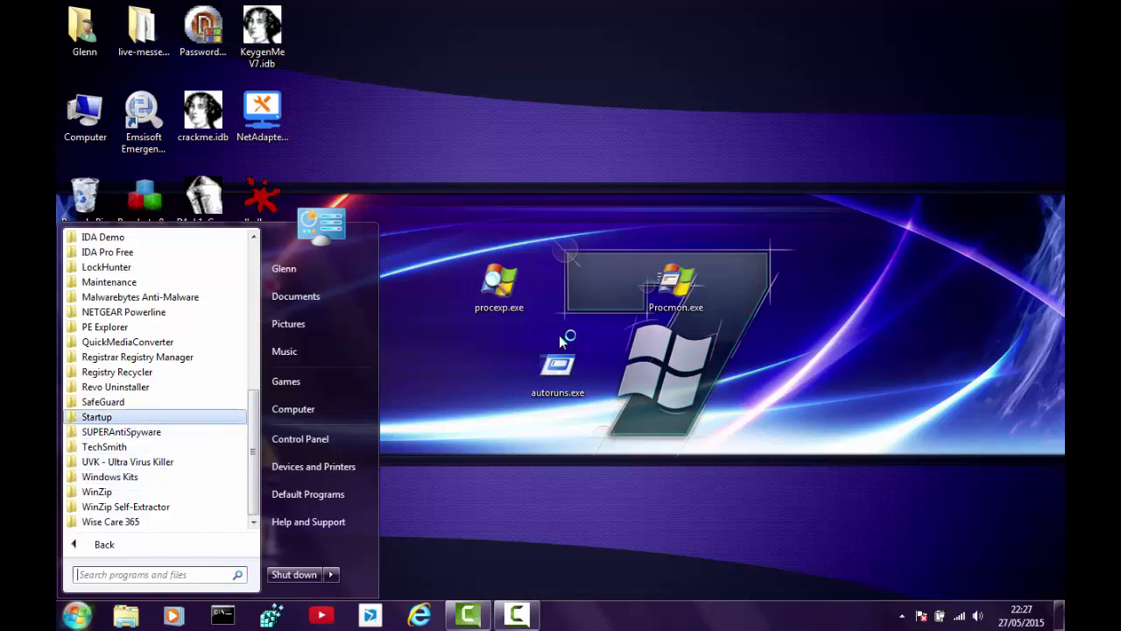
key(Menu)
key(Up)
key(Up)
key(Up)
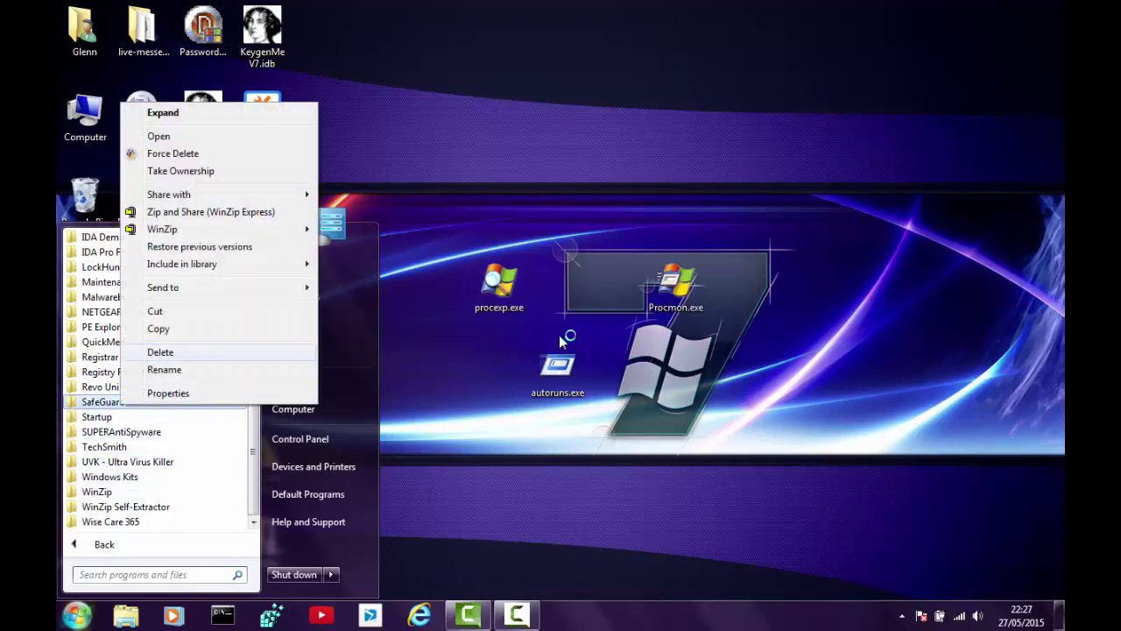
key(Return)
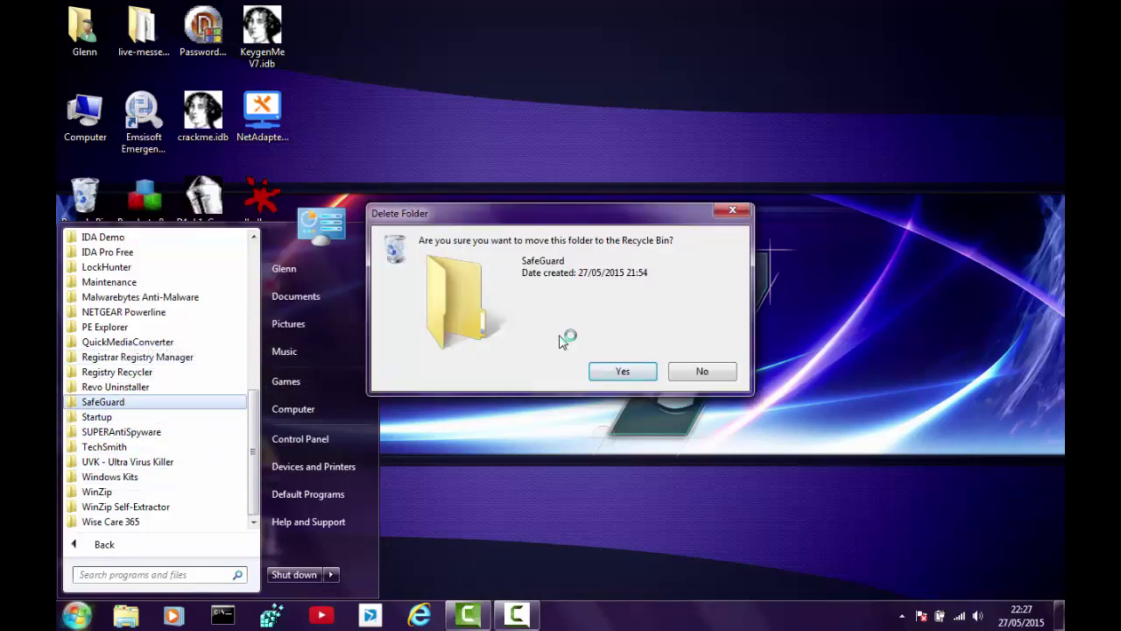
key(Return)
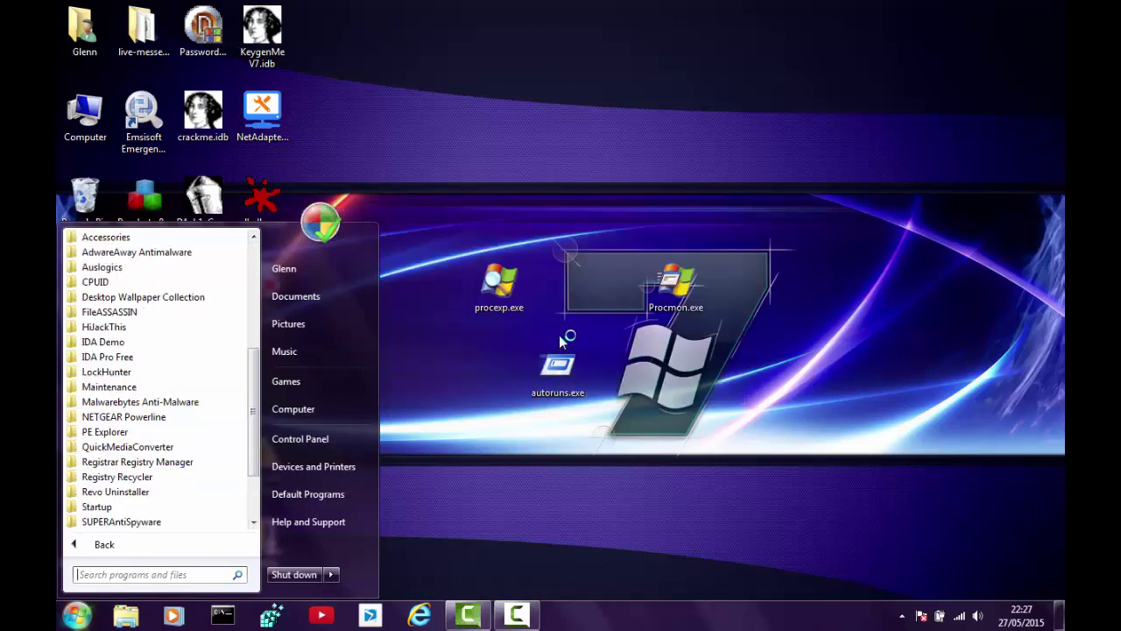
- Look over the remaining program folders for leftovers, then close the Start menu
key(Down)
key(Down)
key(Down)
key(Down)
key(Down)
key(Down)
key(Down)
key(Down)
key(Down)
key(Down)
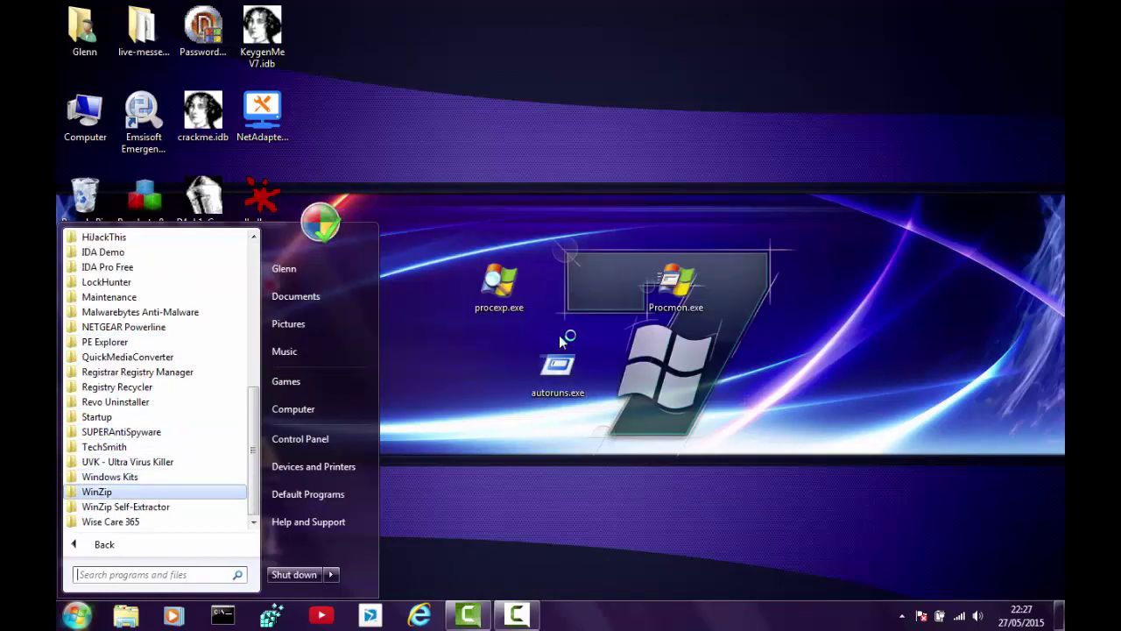
key(Down)
key(Down)
key(Up)
key(Up)
key(Up)
key(Up)
key(Up)
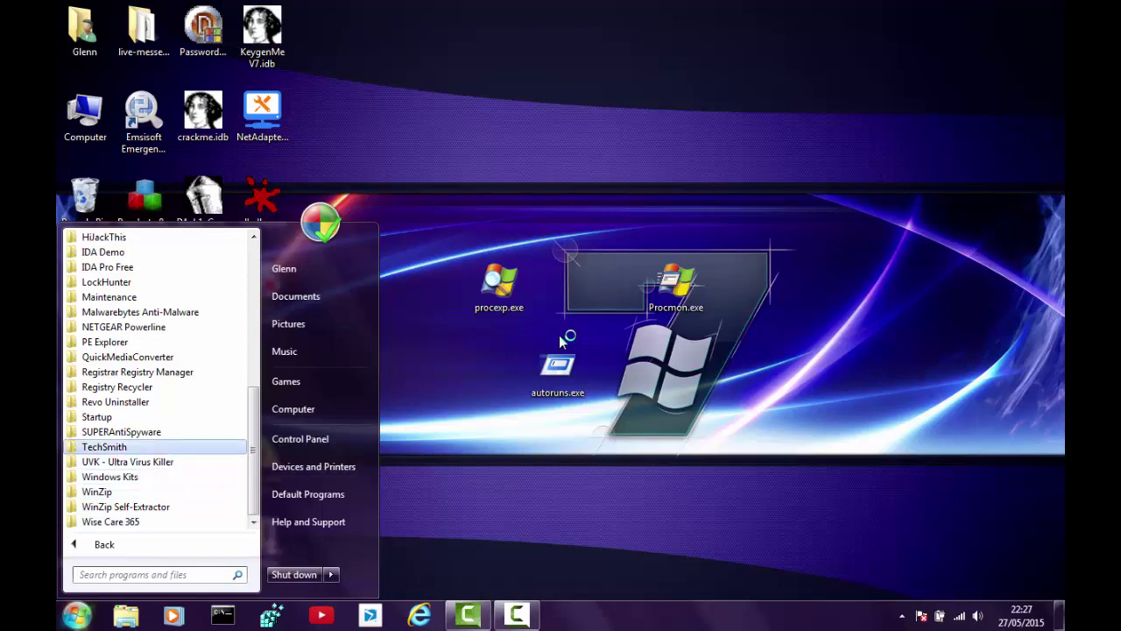
key(Up)
key(Up)
key(Up)
key(Up)
key(Up)
key(Up)
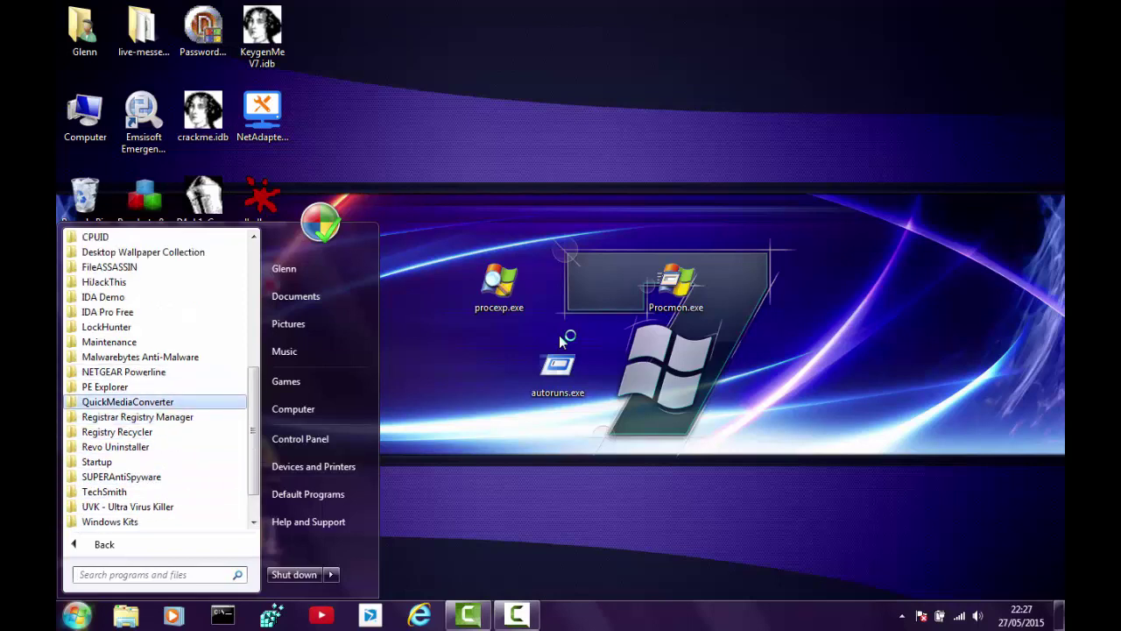
key(Up)
key(Up)
key(Up)
key(Up)
key(Up)
key(Up)
key(Up)
key(Up)
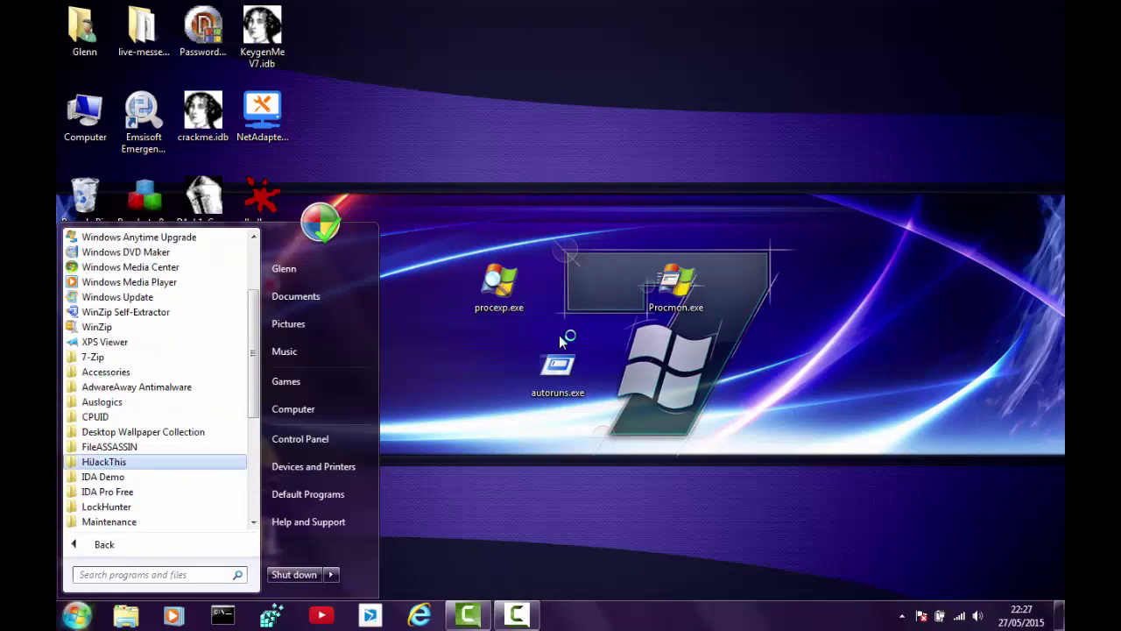
key(Up)
key(Up)
key(Up)
key(Up)
key(Up)
key(Up)
key(Up)
key(Up)
key(Up)
key(Up)
key(Up)
key(Up)
key(Up)
key(Up)
key(Up)
key(Up)
key(Up)
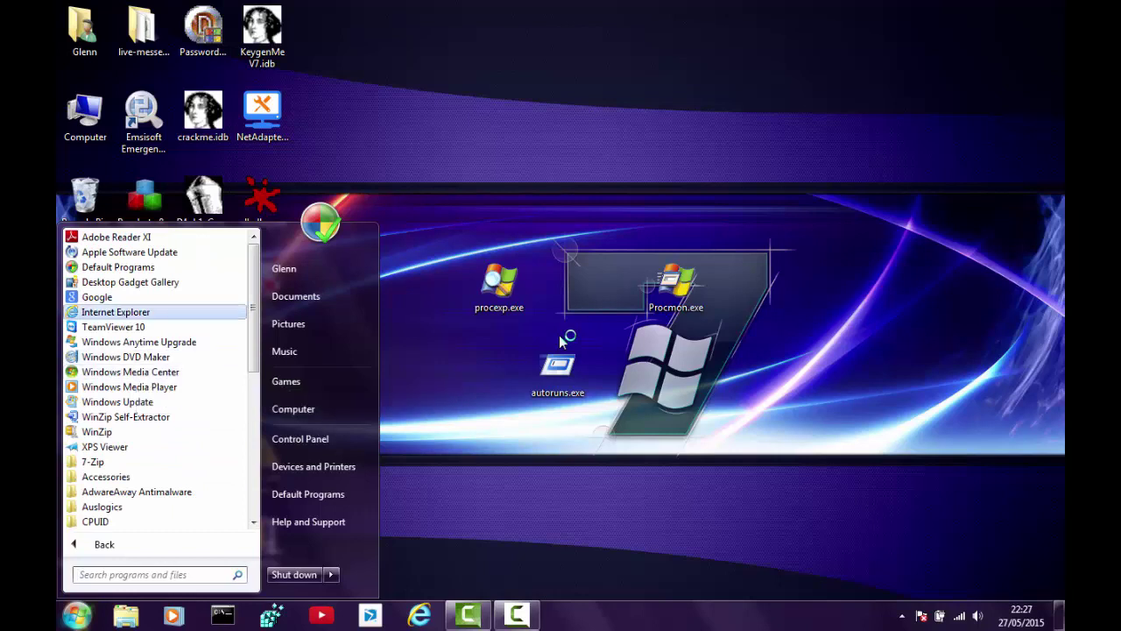
key(Down)
key(Down)
key(Down)
key(Down)
key(Down)
key(Down)
key(Down)
key(Down)
key(Up)
key(Up)
key(Up)
key(Up)
key(Up)
key(Down)
key(Down)
key(Down)
key(Down)
key(Down)
key(Down)
key(Down)
key(Down)
key(Down)
key(Down)
key(Down)
key(Down)
key(Down)
key(Down)
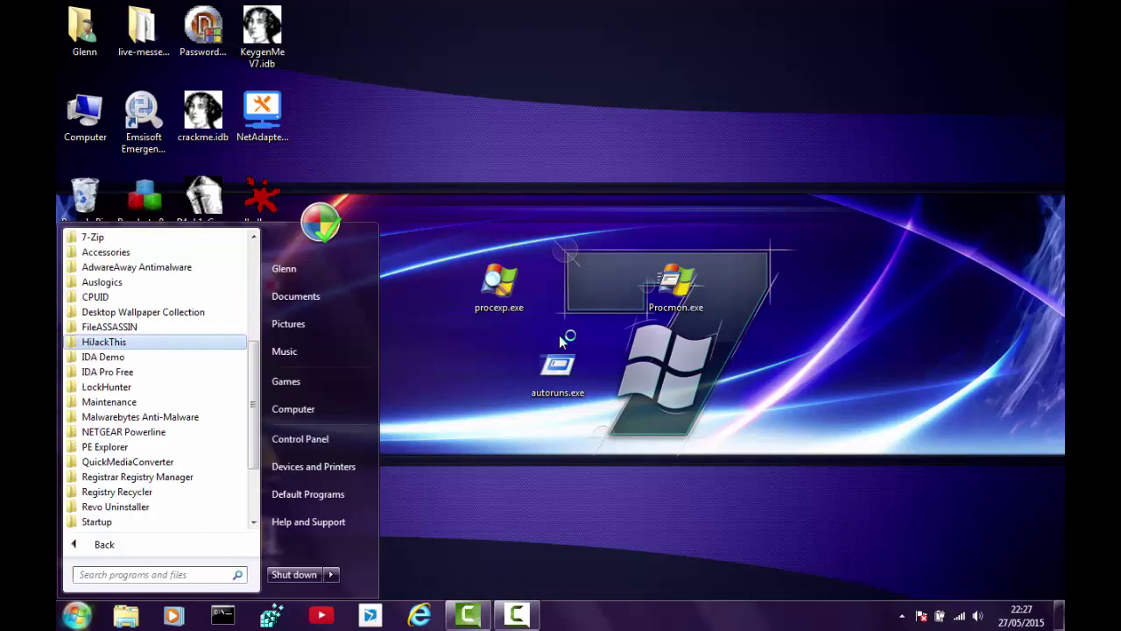
key(Up)
key(Up)
key(Down)
key(Down)
key(Down)
key(Down)
key(Down)
key(Down)
key(Down)
key(Down)
key(Down)
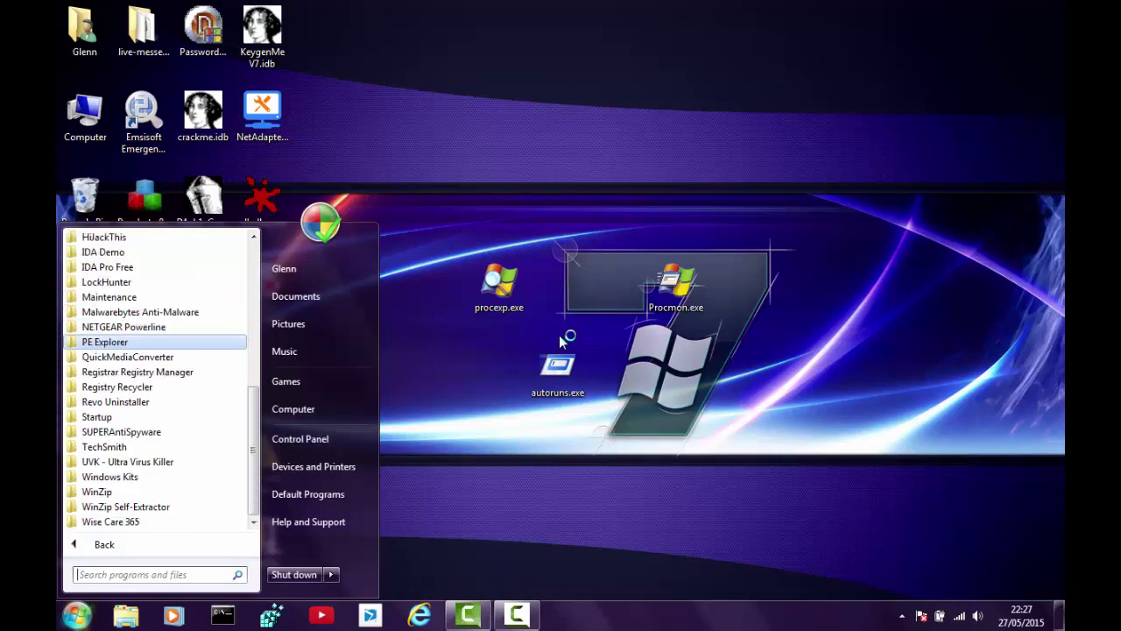
key(Down)
key(Down)
key(Down)
key(Down)
key(Up)
key(Up)
key(Up)
key(Up)
key(Up)
key(Up)
key(Up)
key(Up)
key(Up)
key(Up)
key(Up)
key(Up)
key(Up)
key(Up)
key(Up)
key(Up)
key(Up)
key(Up)
key(Up)
key(Up)
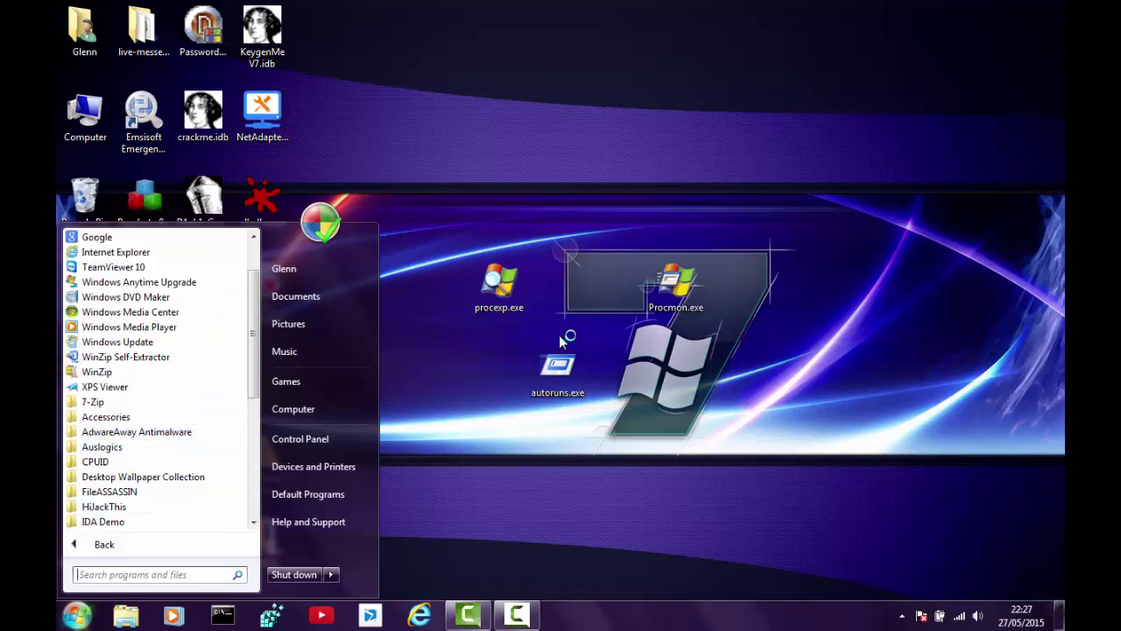
key(Escape)
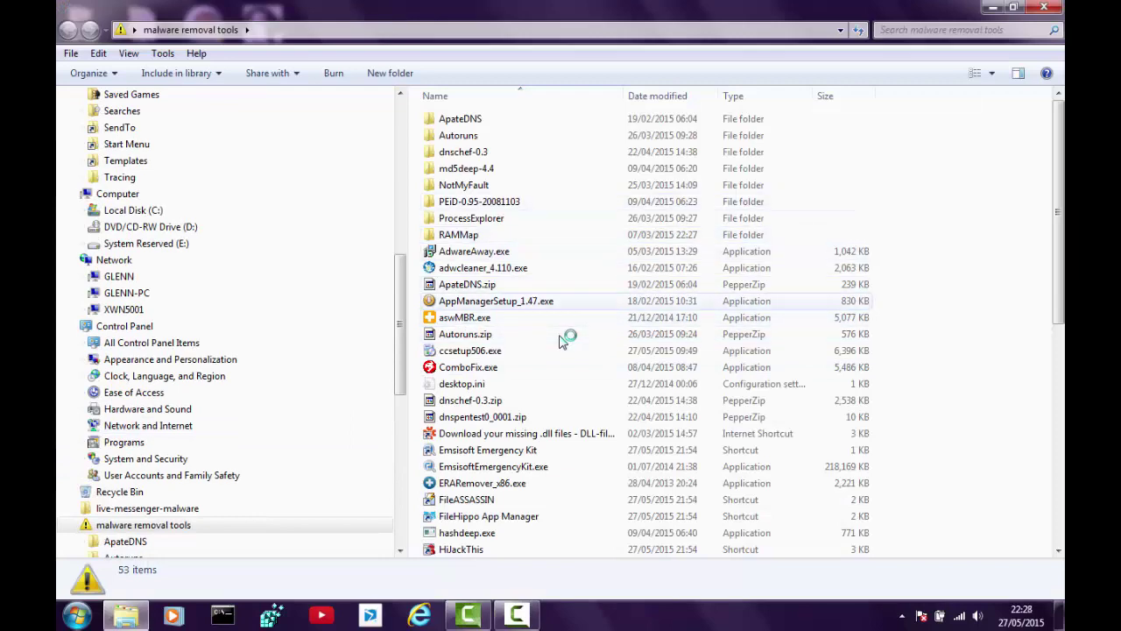
- Scroll the malware removal tools folder and select the Malwarebytes Anti-Malware shortcut
scroll(563, 341, down, 2)
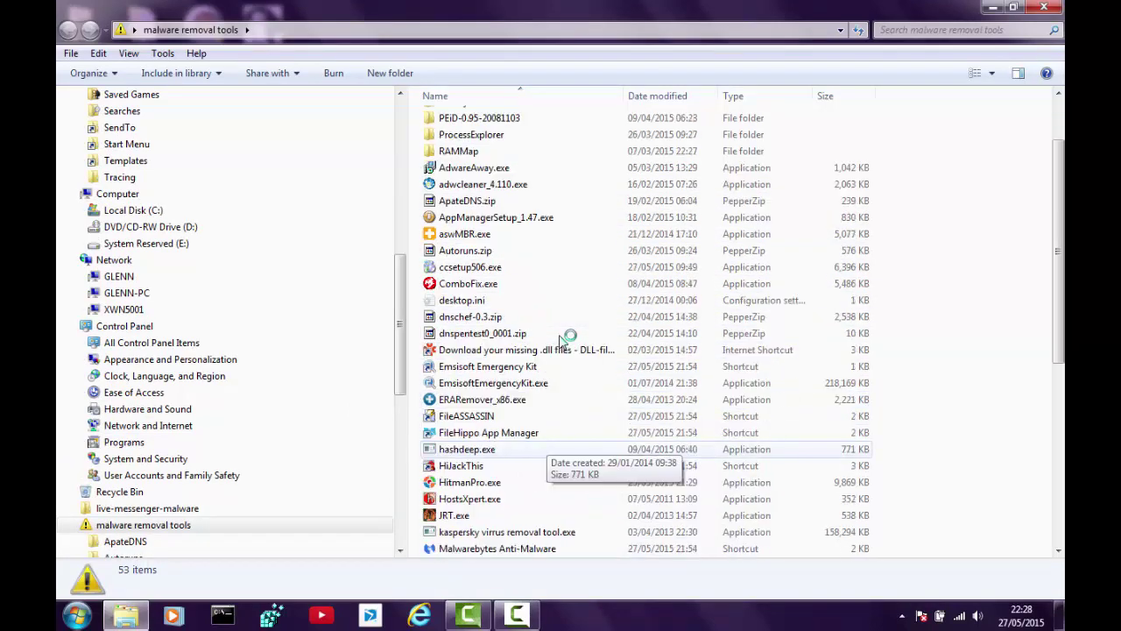
scroll(564, 341, down, 2)
scroll(563, 340, up, 2)
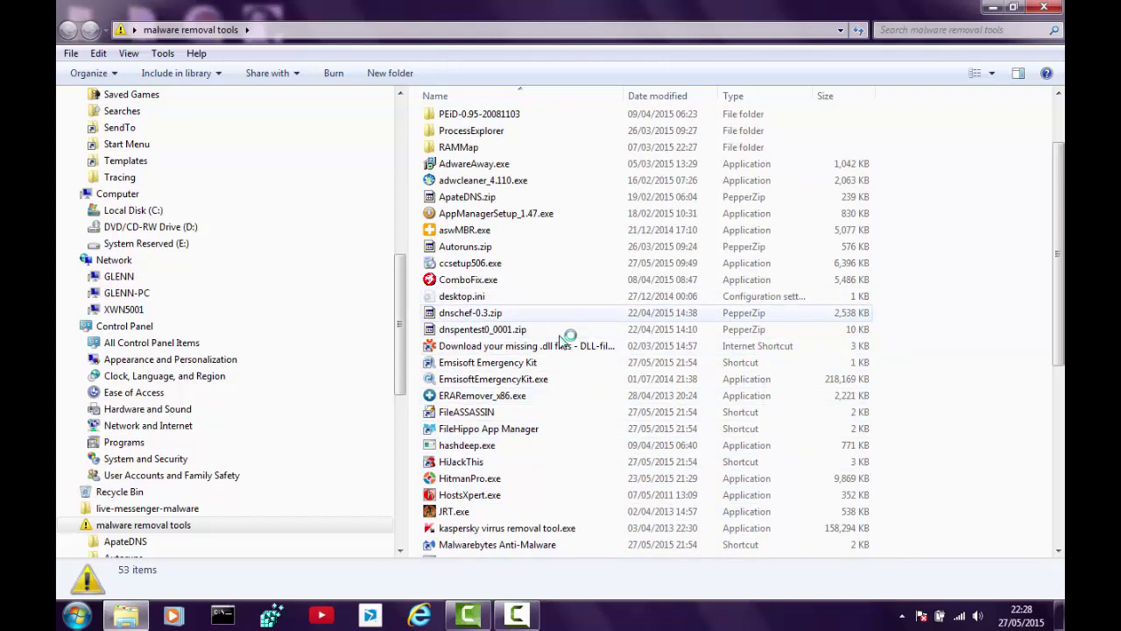
scroll(563, 341, down, 3)
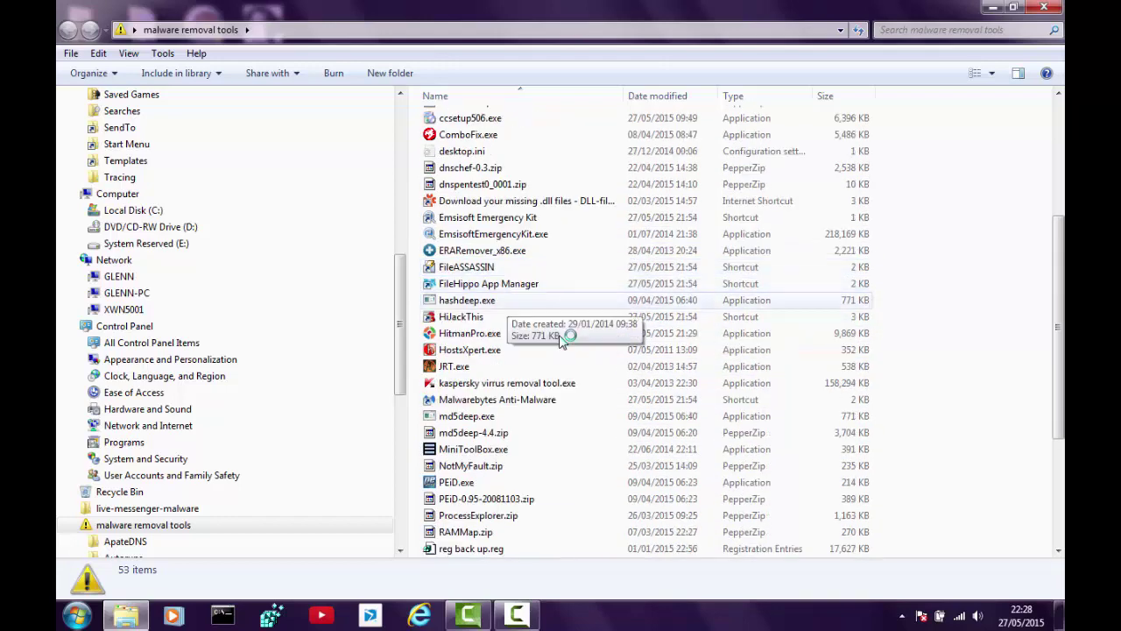
scroll(563, 341, down, 2)
scroll(563, 340, down, 1)
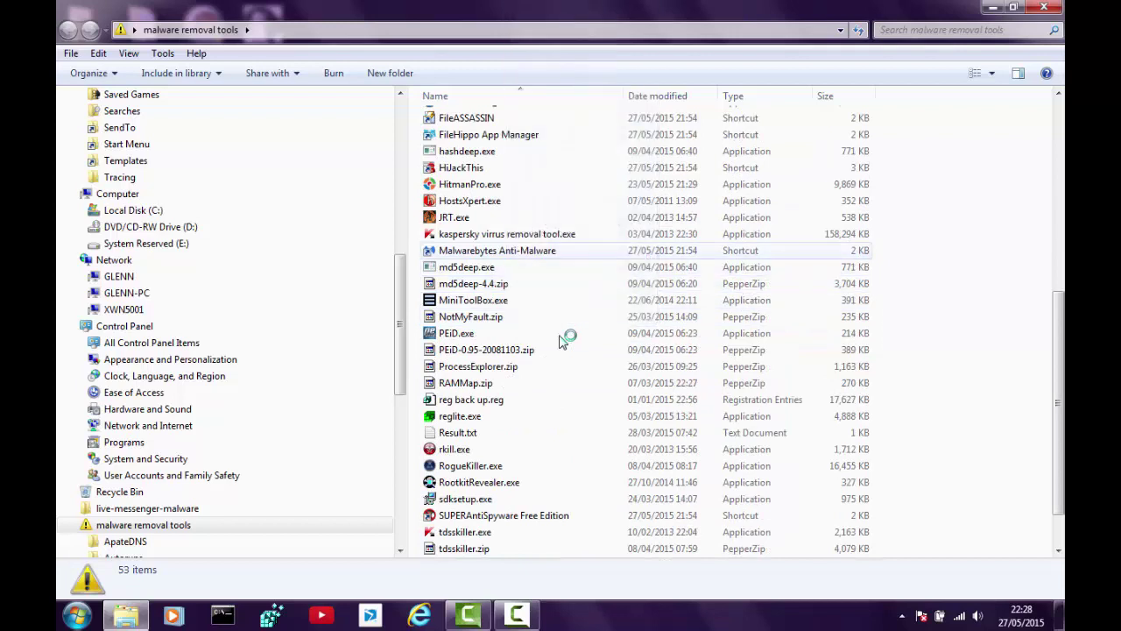
key(m)
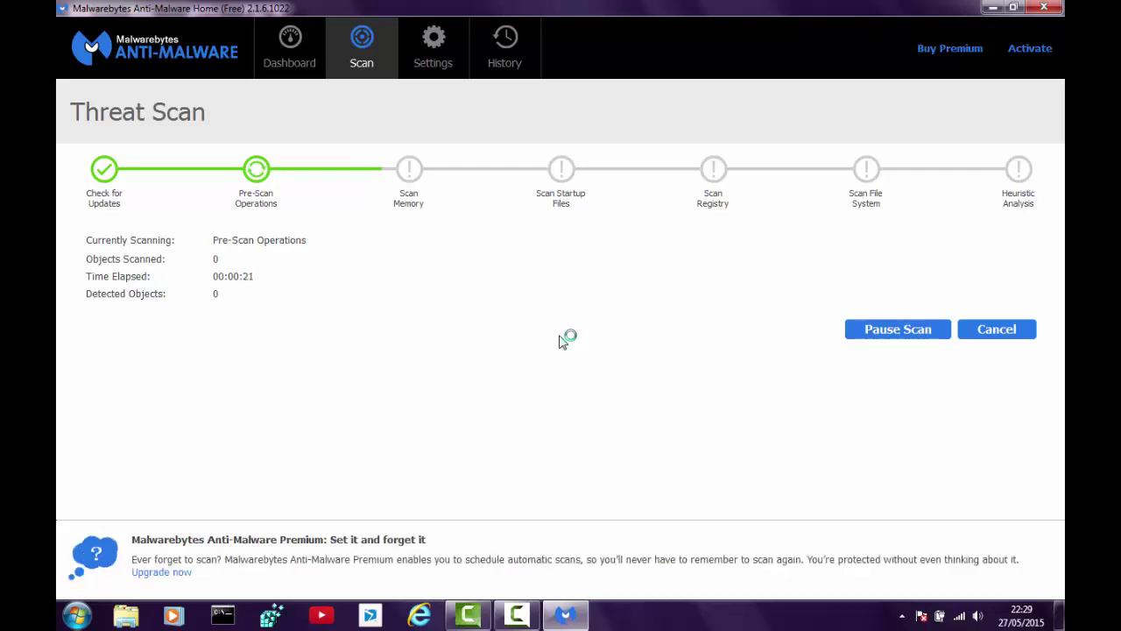
- Minimise Malwarebytes to the desktop while its Threat Scan keeps running
key(super+d)
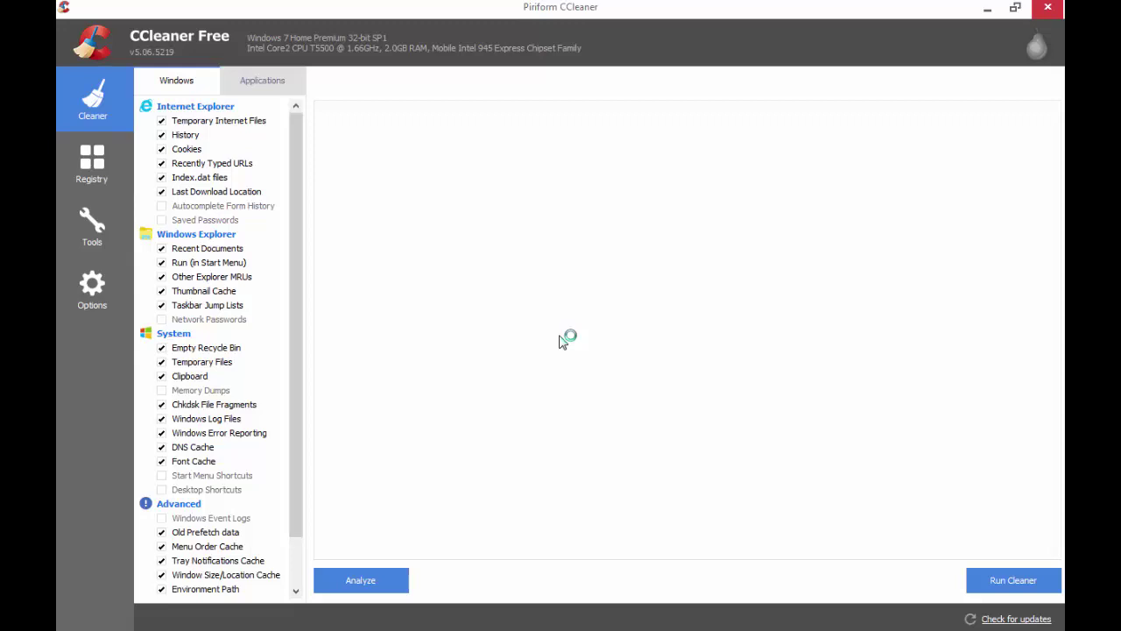
- Review the Windows and Internet Explorer items in CCleaner's cleaning checklist and run the clean
scroll(563, 341, down, 2)
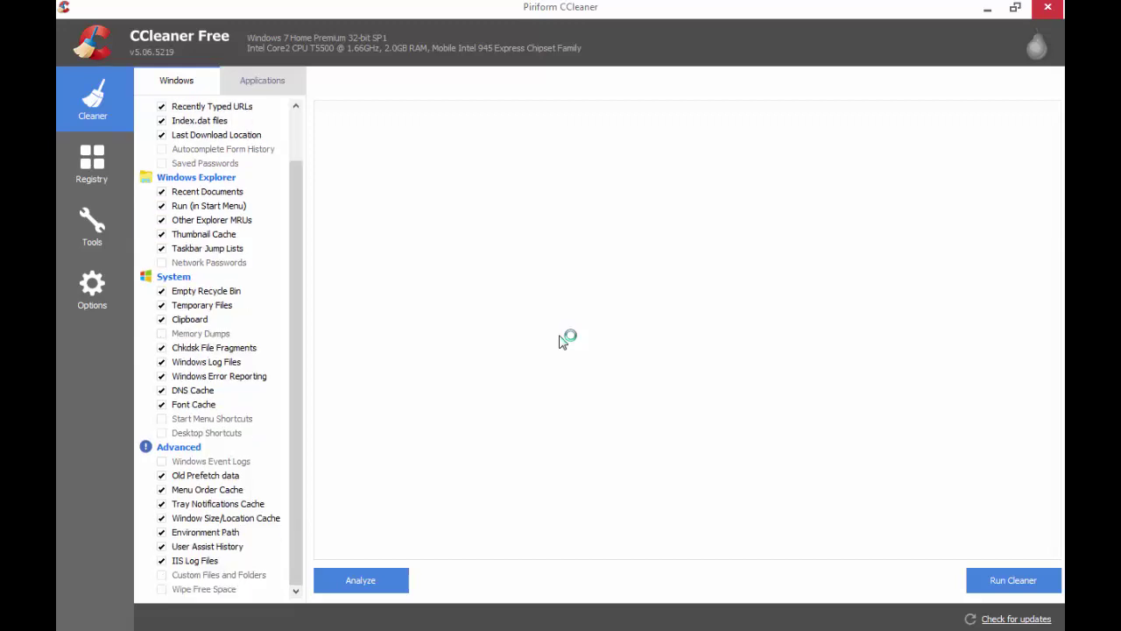
scroll(564, 341, up, 2)
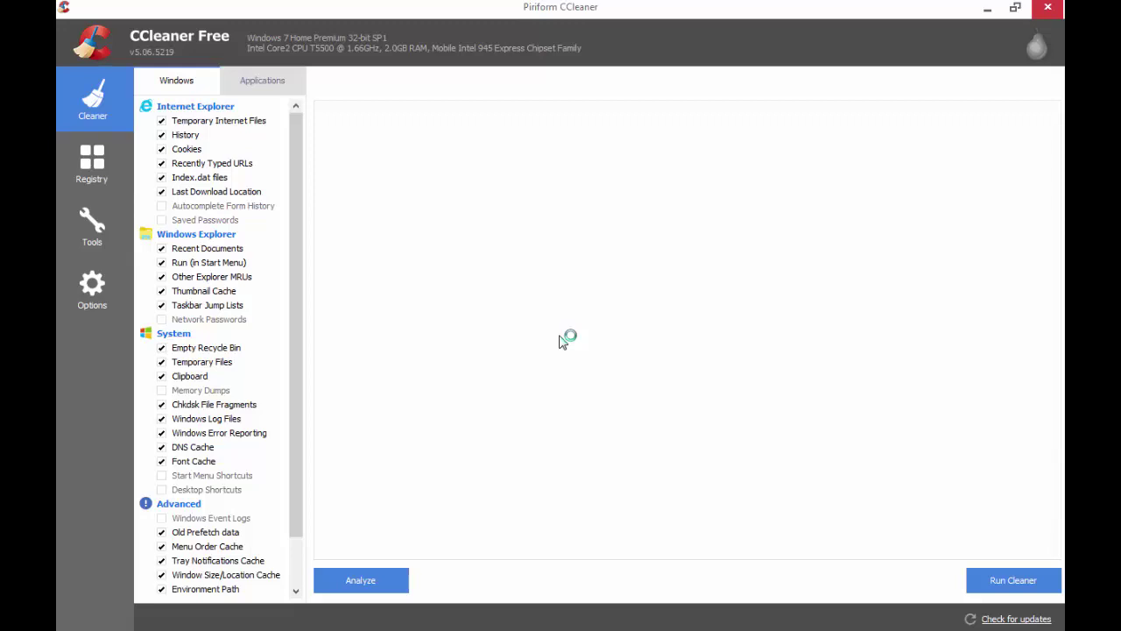
scroll(563, 340, down, 2)
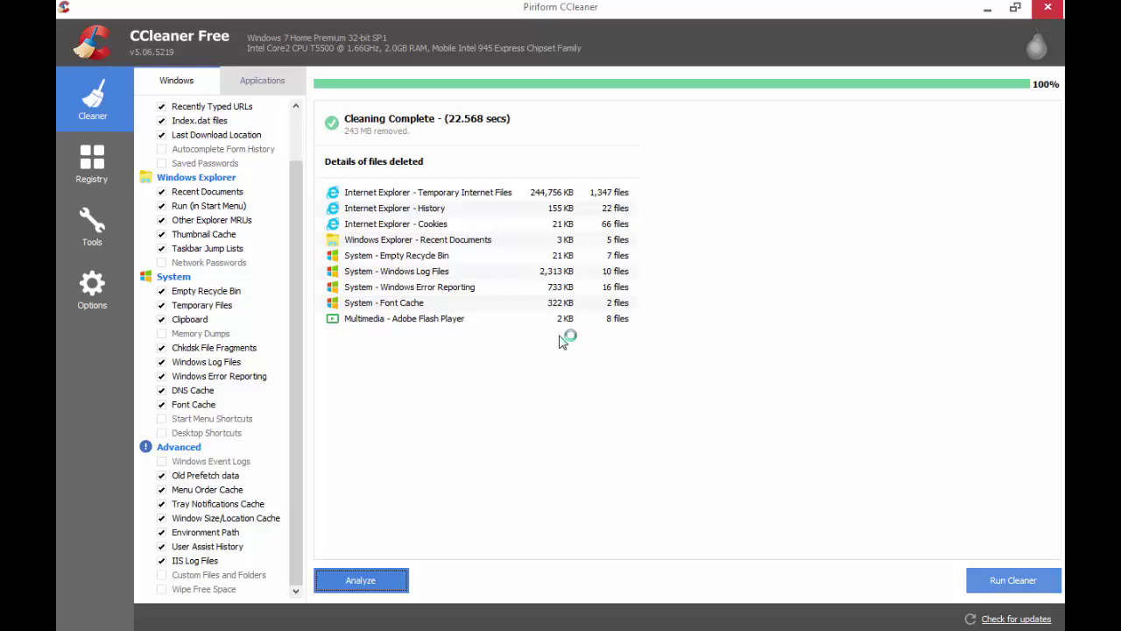
- Run the cleaner again, removing 0 bytes, and switch to the Registry Cleaner
key(Return)
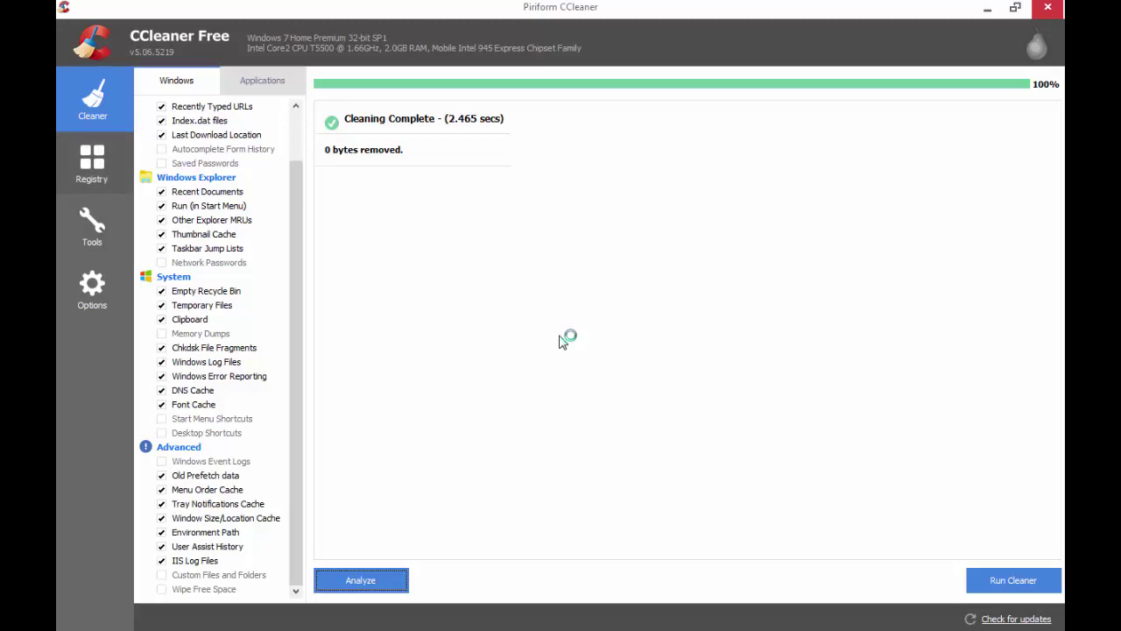
key(Down)
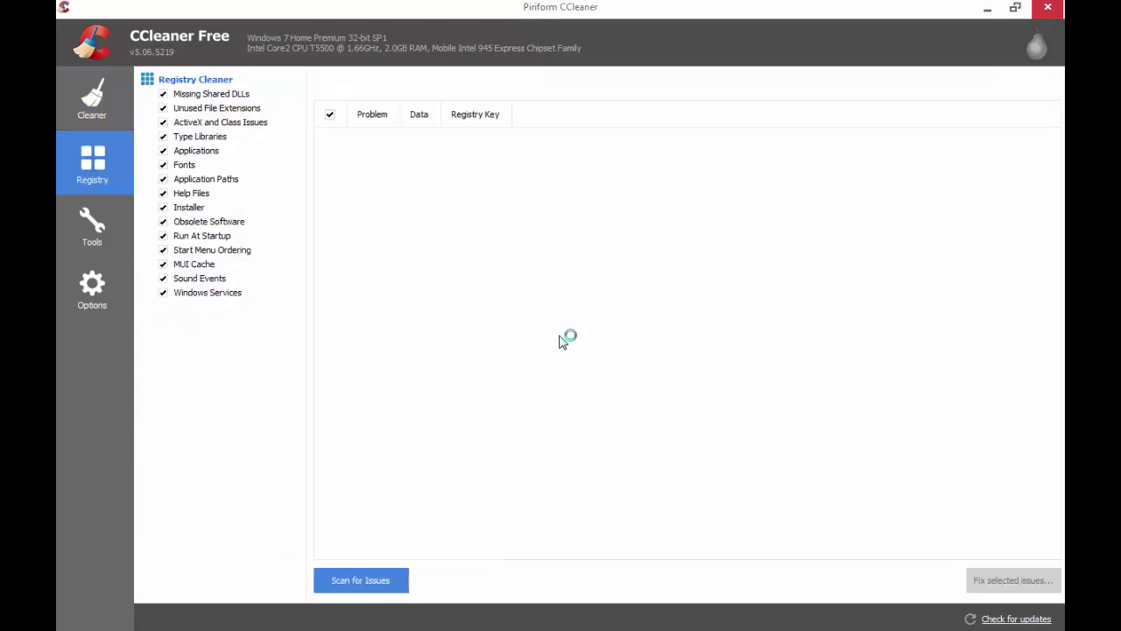
- Scan the registry and scroll through issues like GUPlayer, PepperZip and safeguard entries
key(Return)
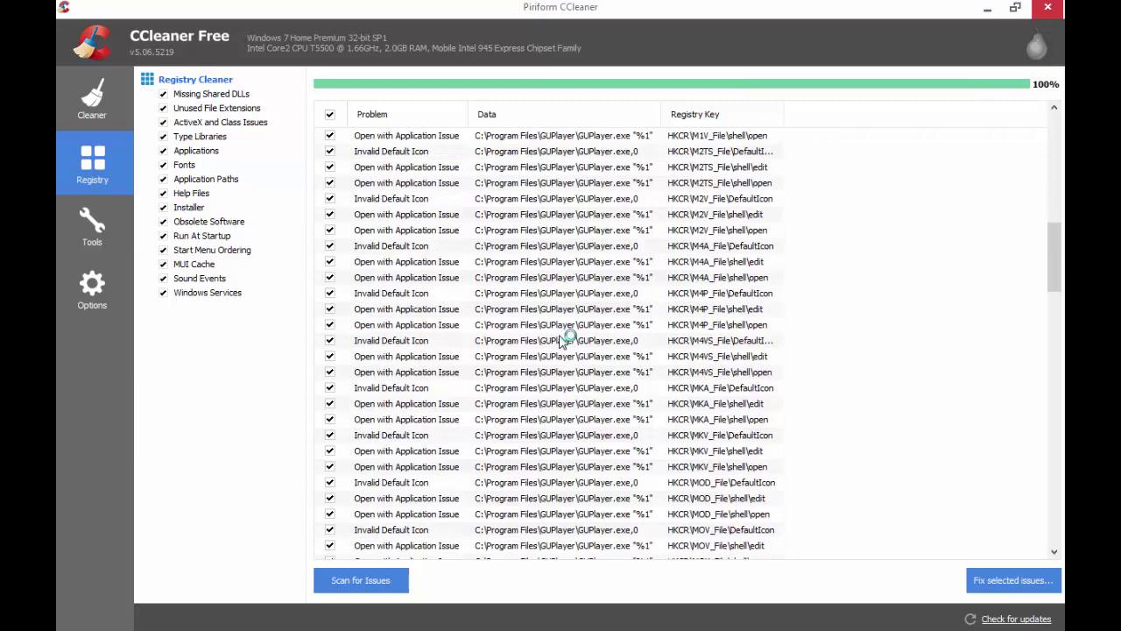
scroll(564, 341, down, 5)
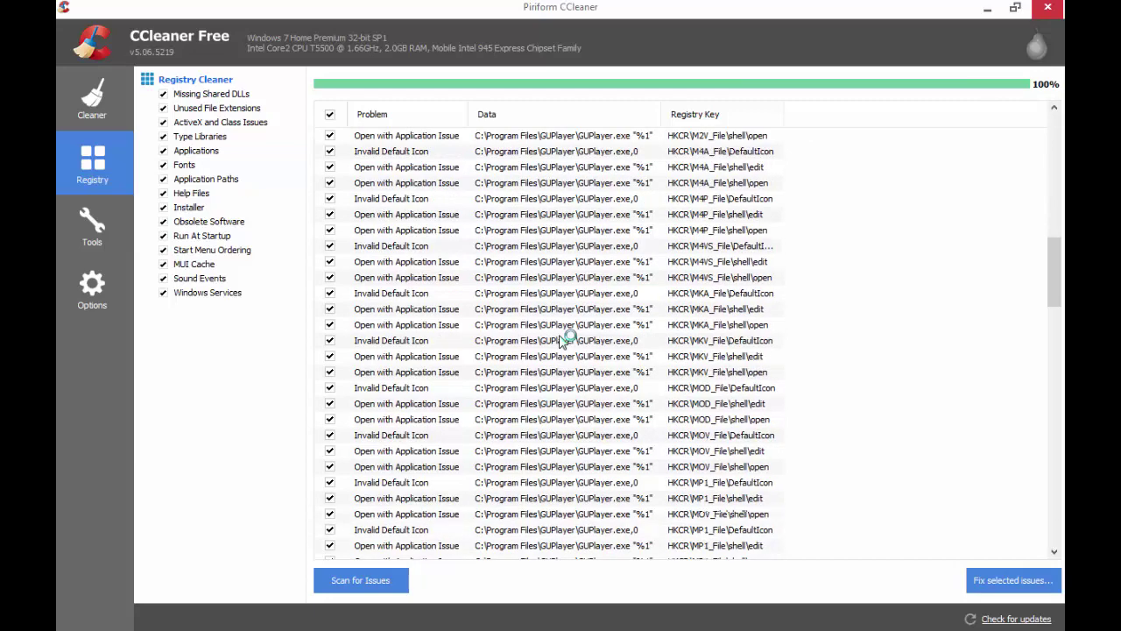
scroll(563, 342, down, 15)
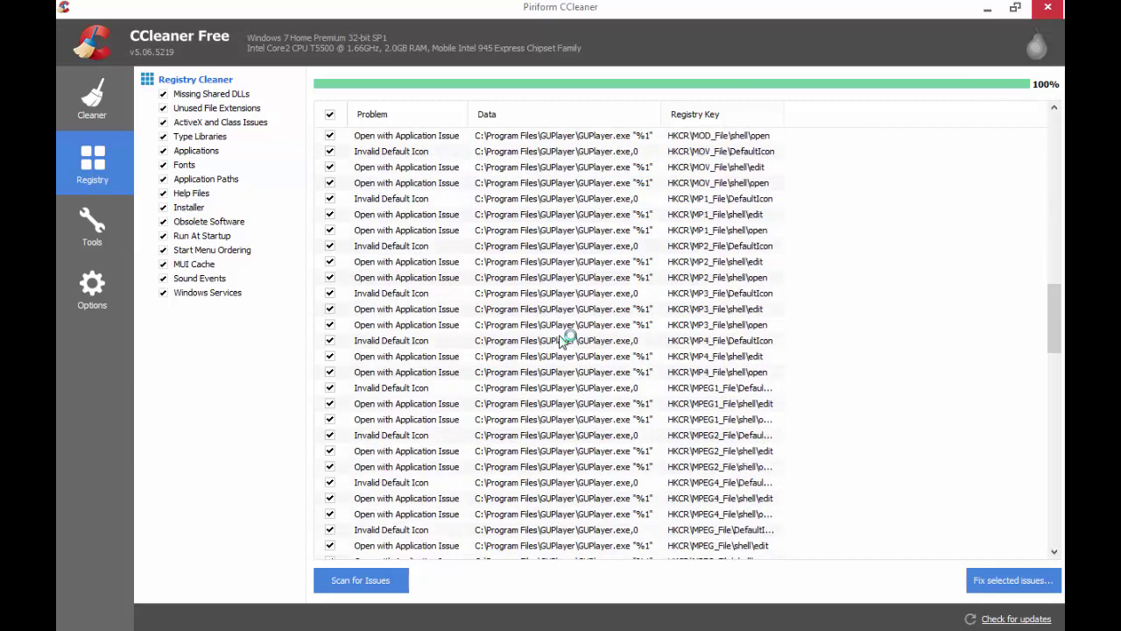
scroll(563, 342, down, 10)
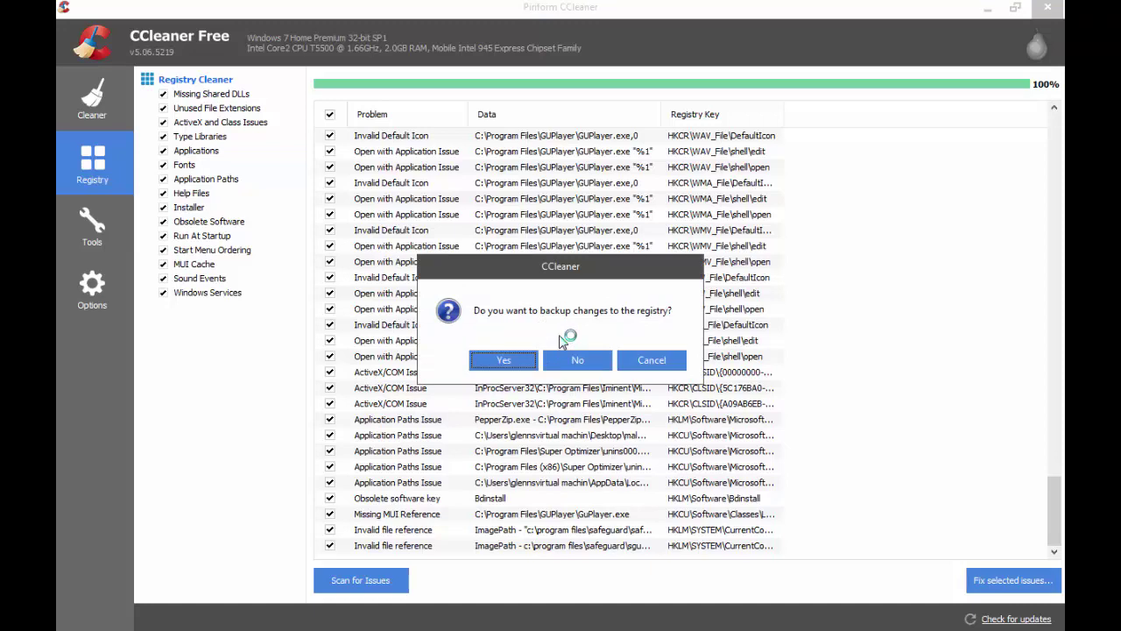
- Skip the registry backup, fix all 168 selected issues, and close CCleaner
key(n)
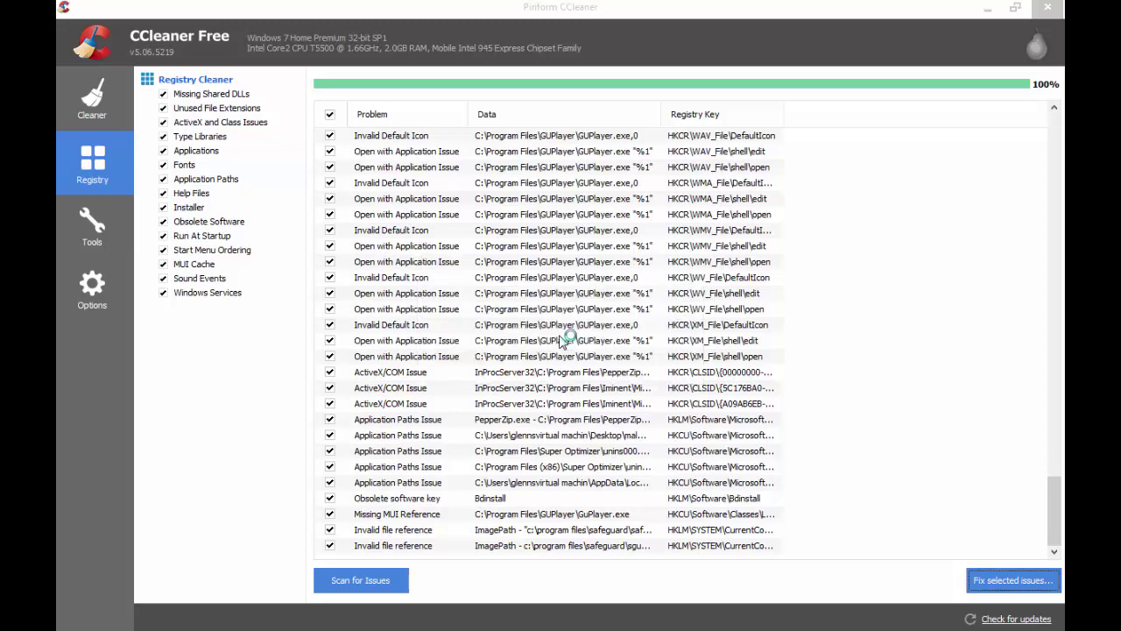
key(a)
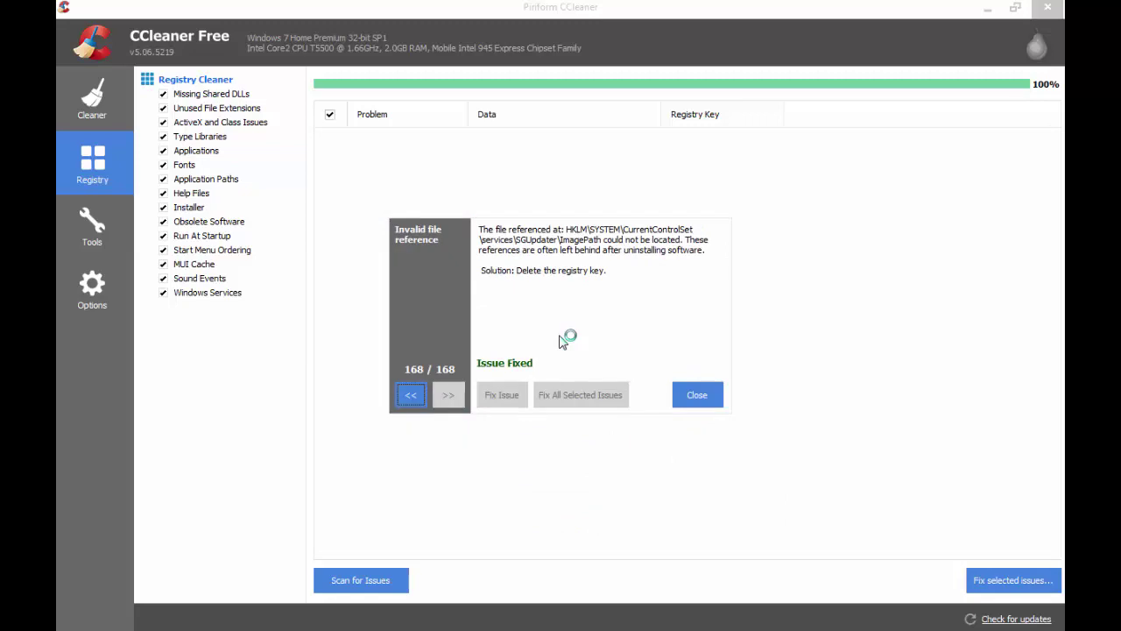
key(c)
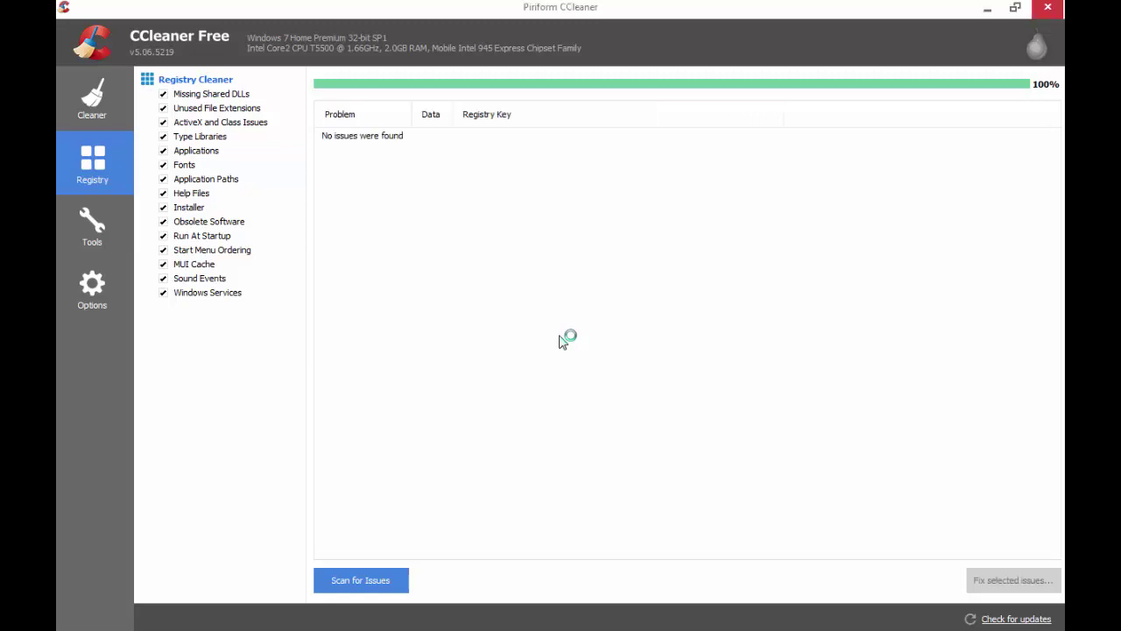
key(alt+F4)
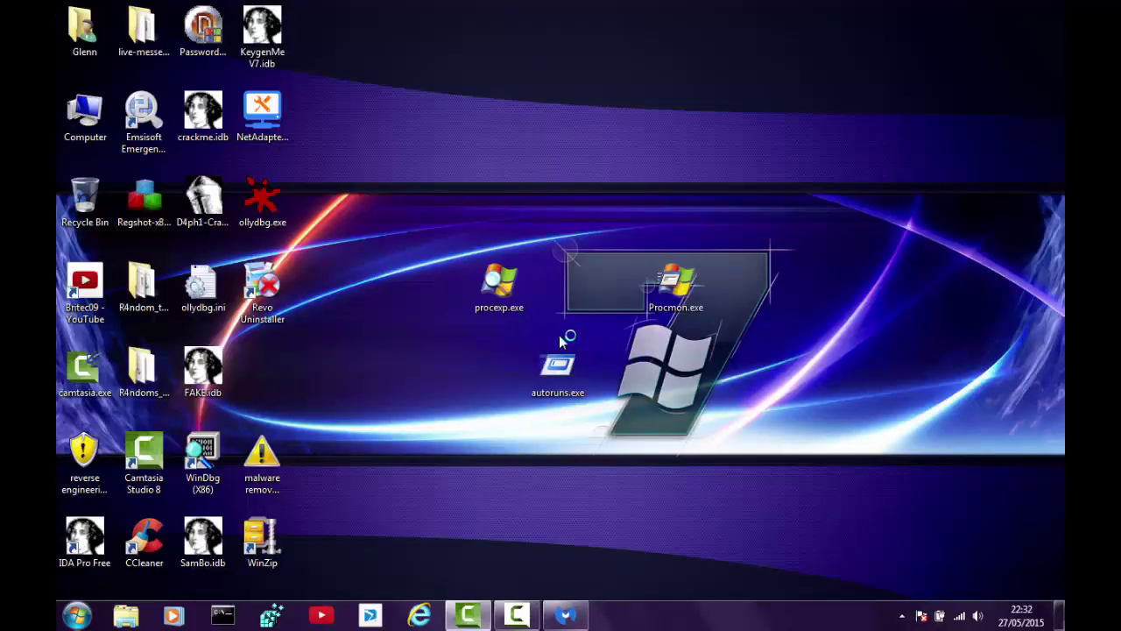
- Switch to the Malwarebytes Anti-Malware window to show its Threat Scan Results
key(alt+Tab)
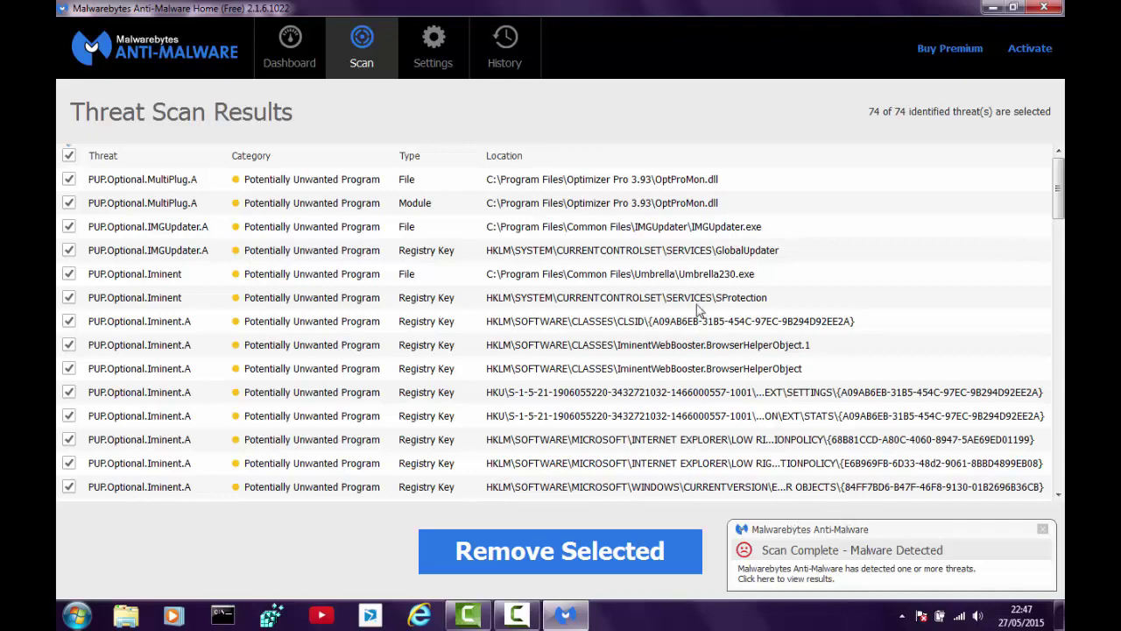
- Scroll through the threat results and dismiss the Scan Complete notification
scroll(515, 269, down, 10)
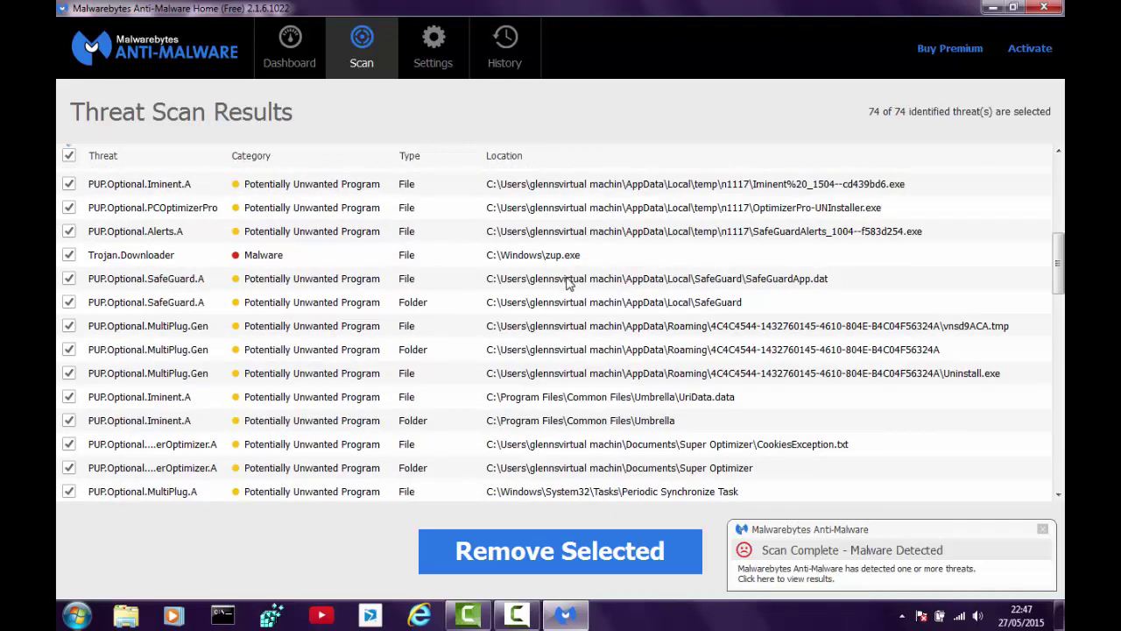
scroll(571, 286, down, 10)
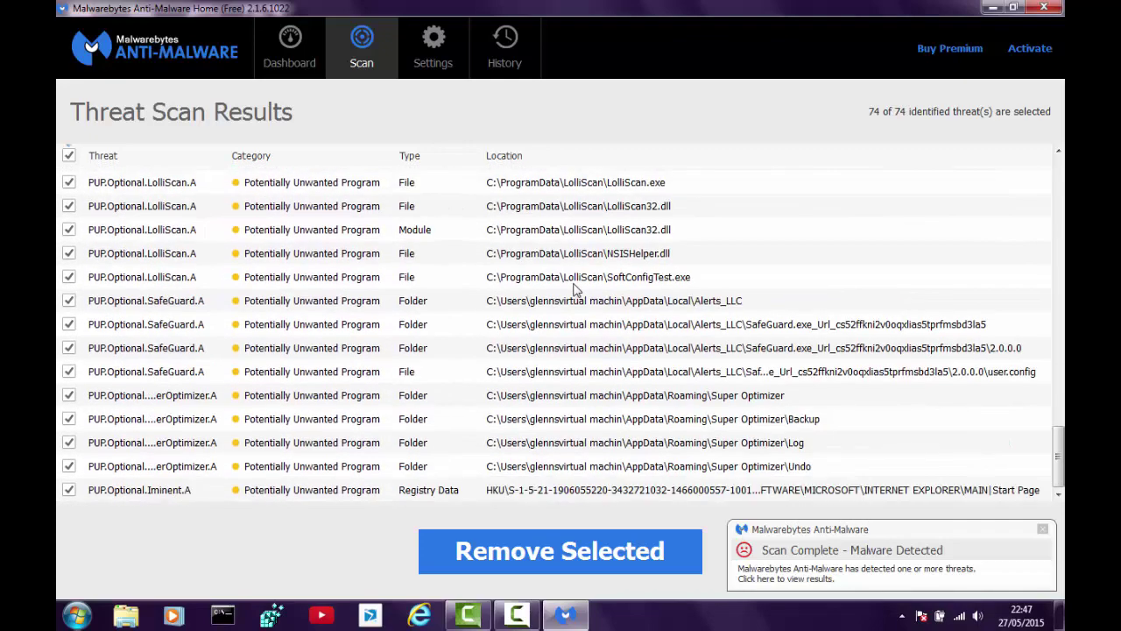
scroll(576, 295, up, 15)
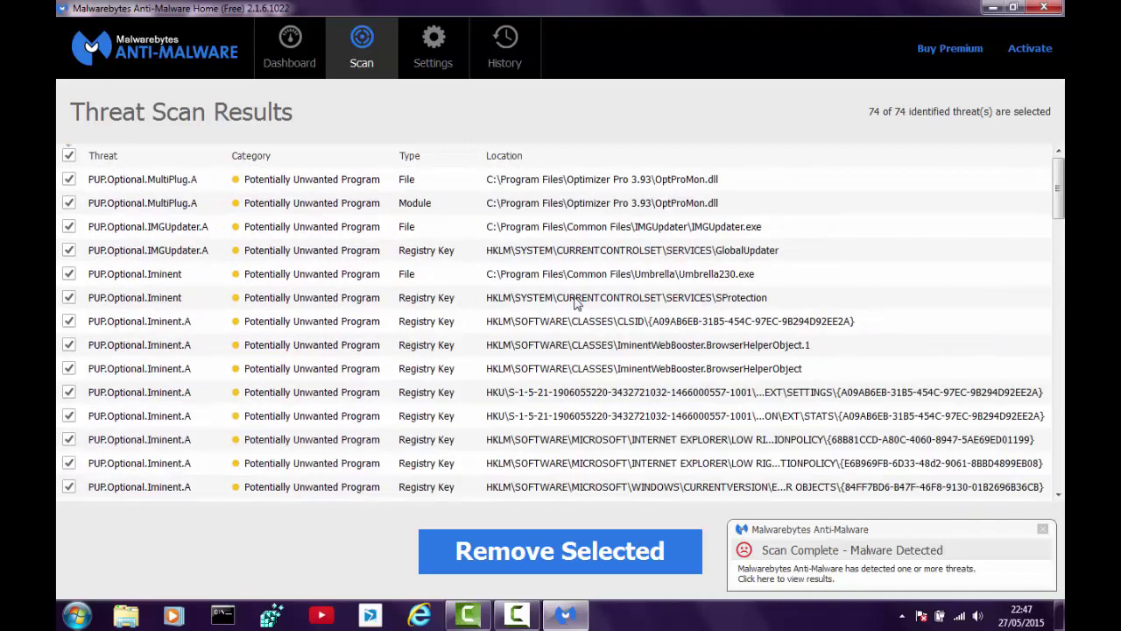
scroll(574, 302, down, 10)
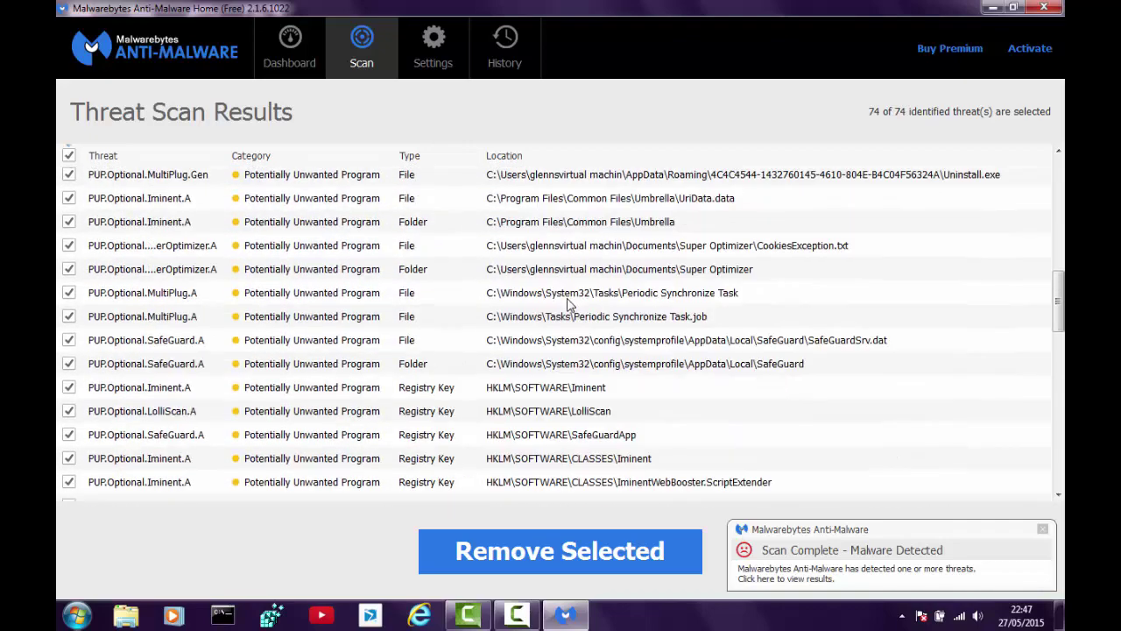
scroll(567, 307, down, 5)
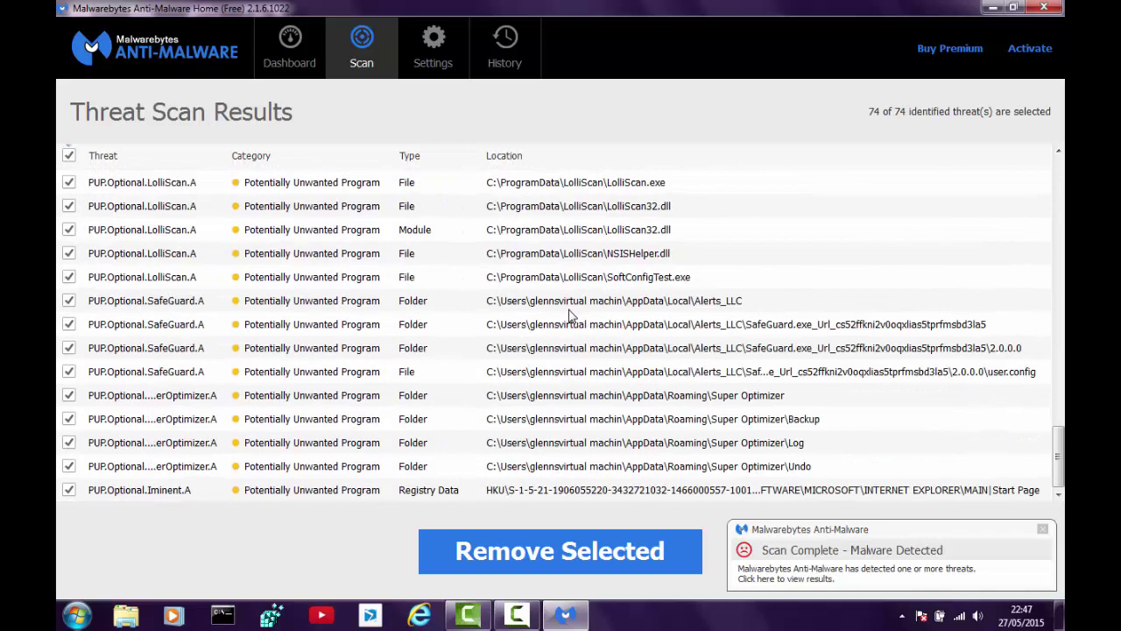
click(1043, 529)
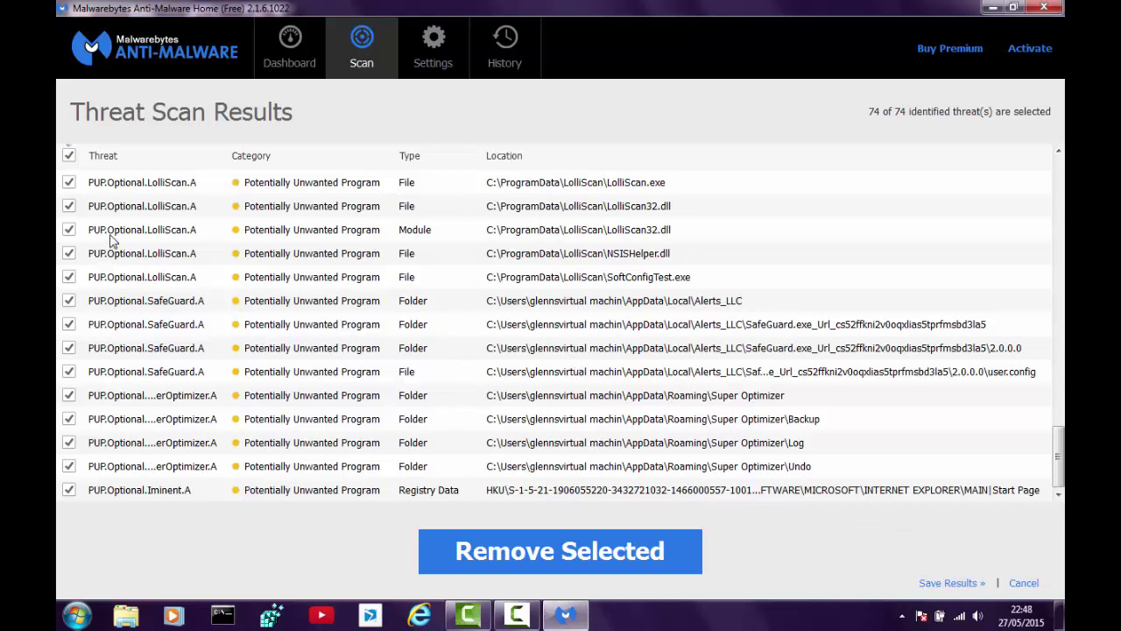
- Review the full list of 74 selected threats, including Trojan.Downloader zup.exe
scroll(112, 242, up, 15)
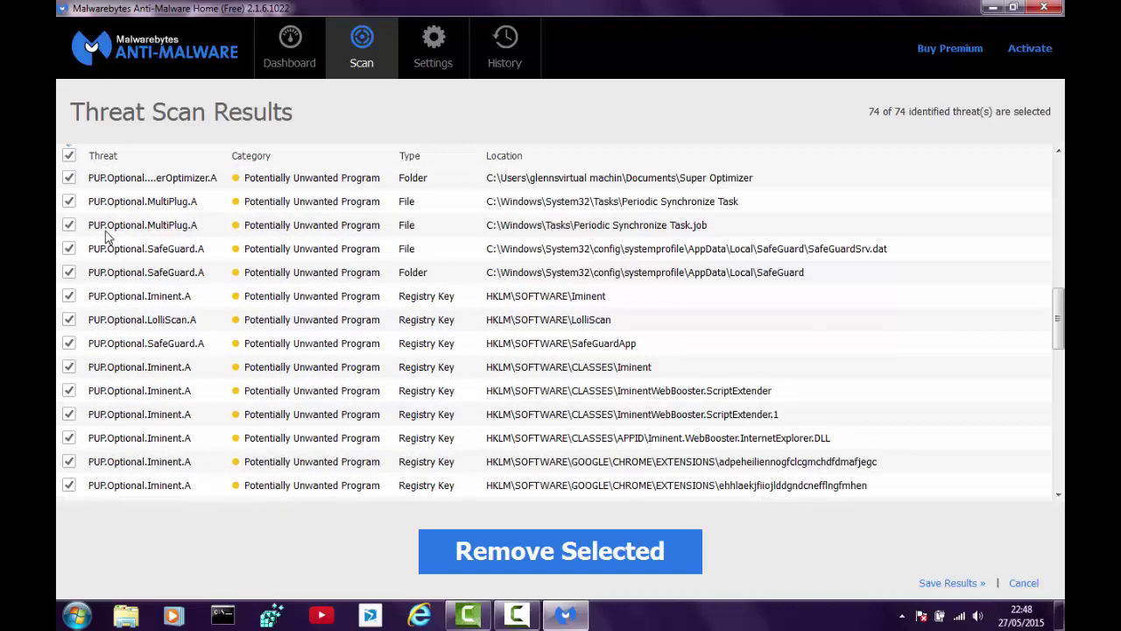
scroll(103, 236, up, 2)
scroll(105, 243, down, 11)
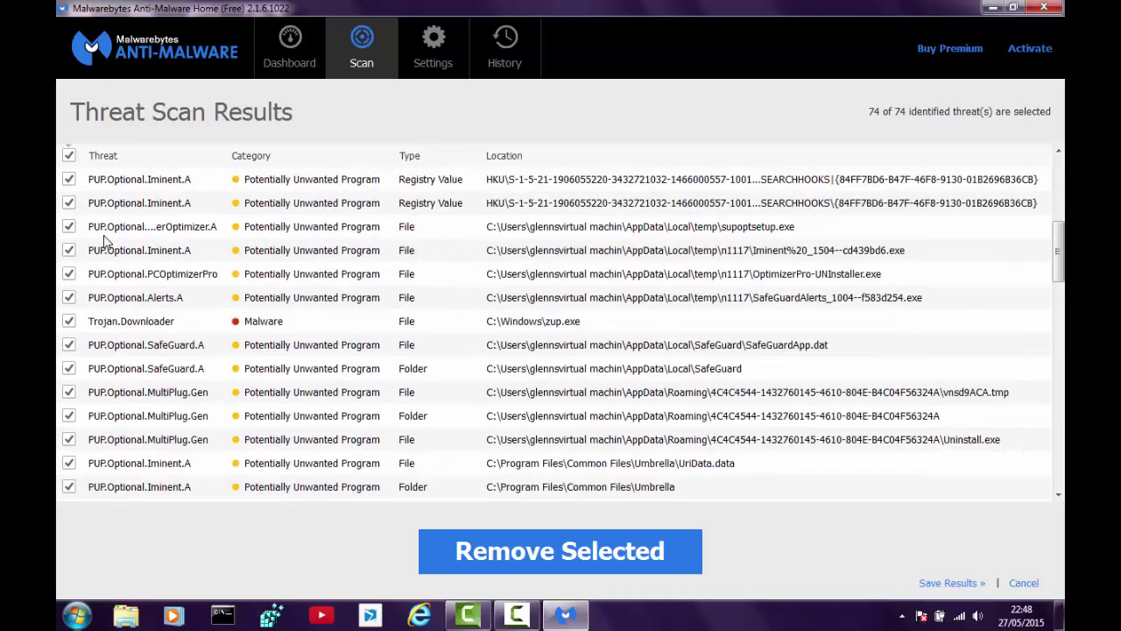
scroll(108, 244, up, 3)
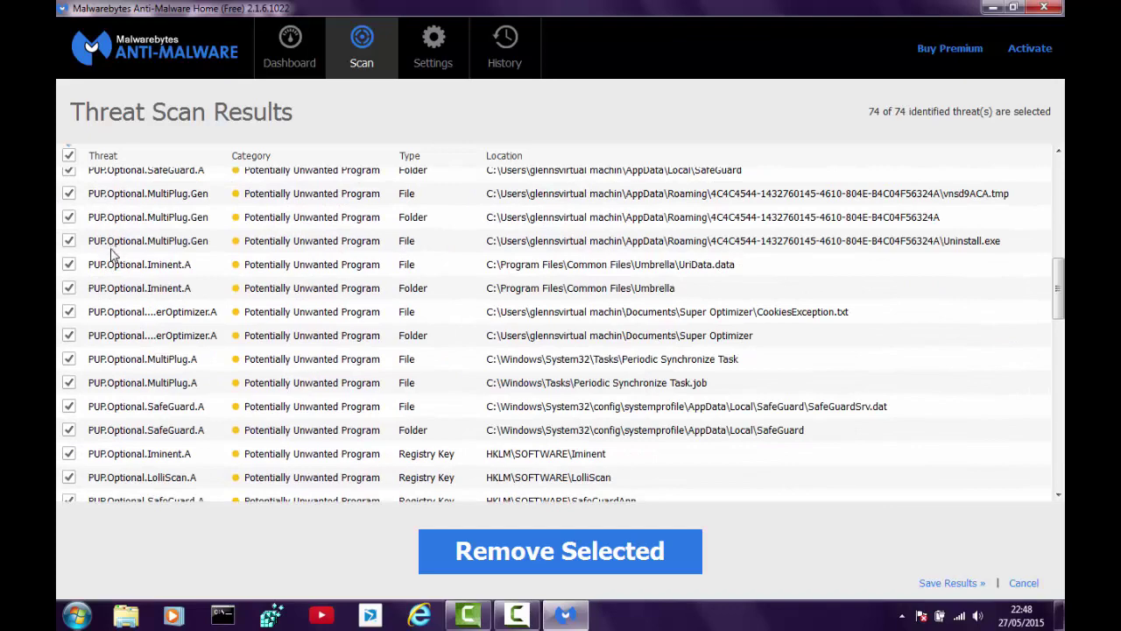
scroll(112, 250, down, 1)
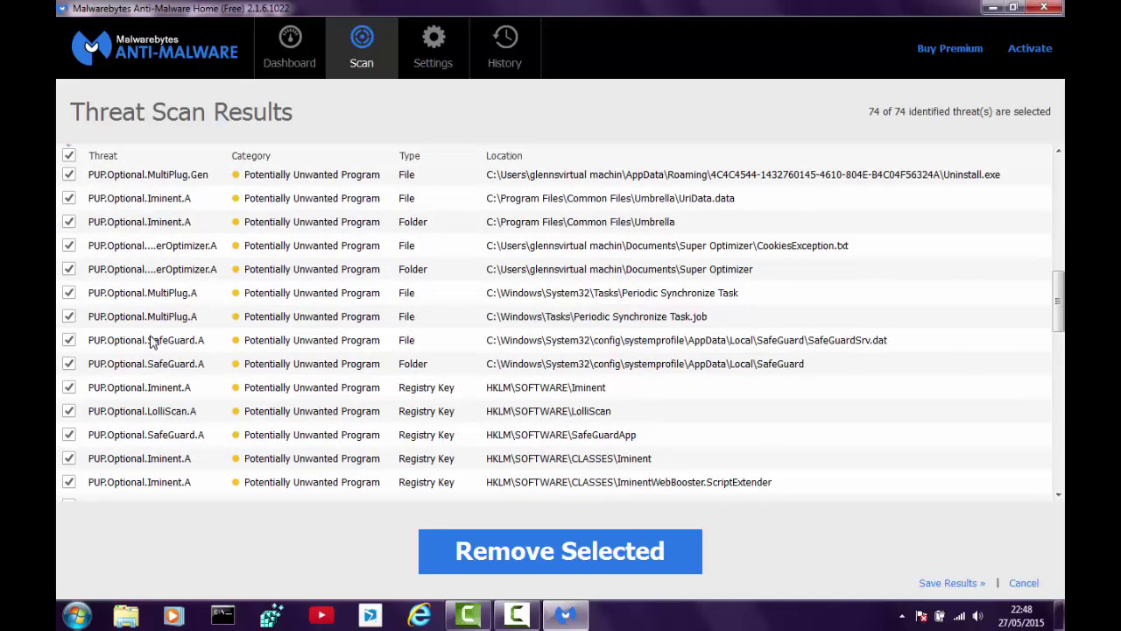
scroll(150, 339, down, 11)
scroll(150, 343, down, 2)
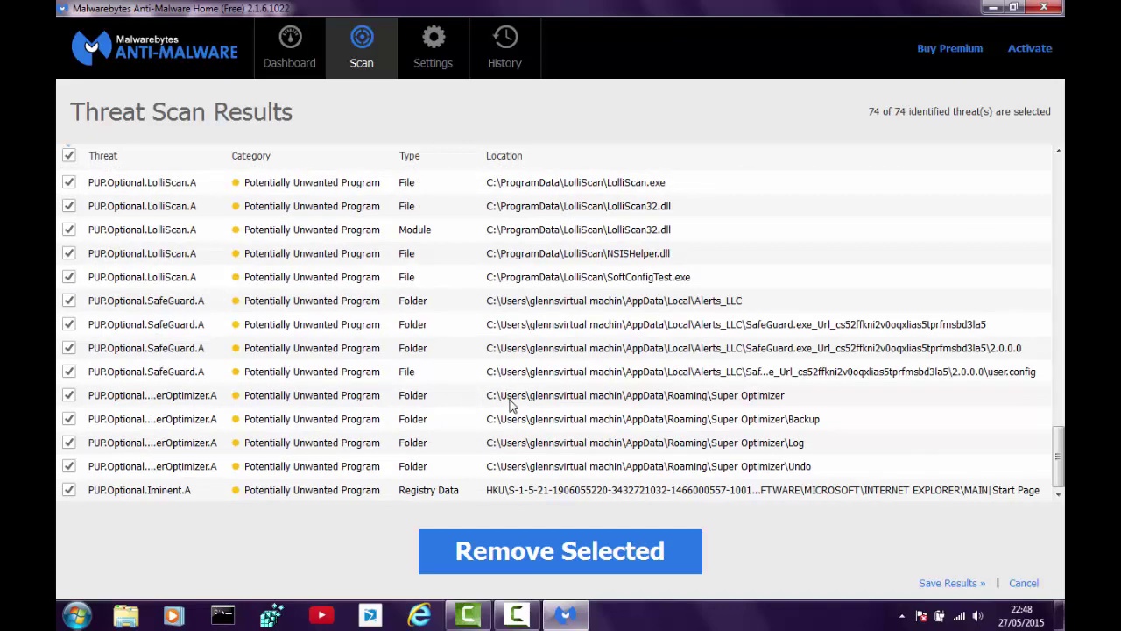
scroll(514, 405, up, 3)
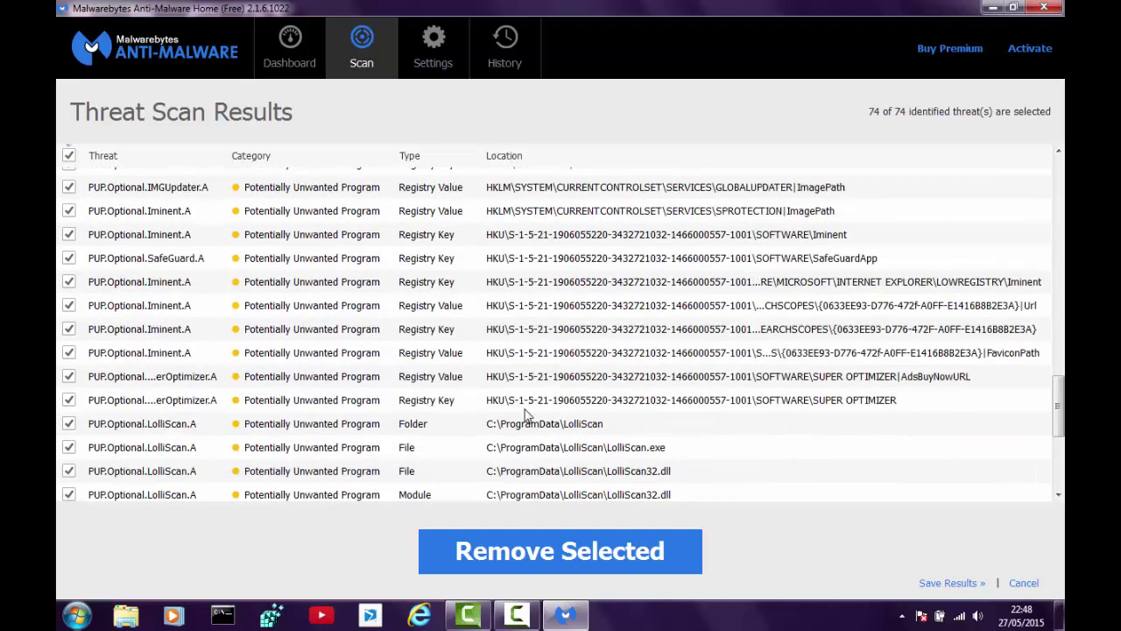
scroll(526, 415, up, 6)
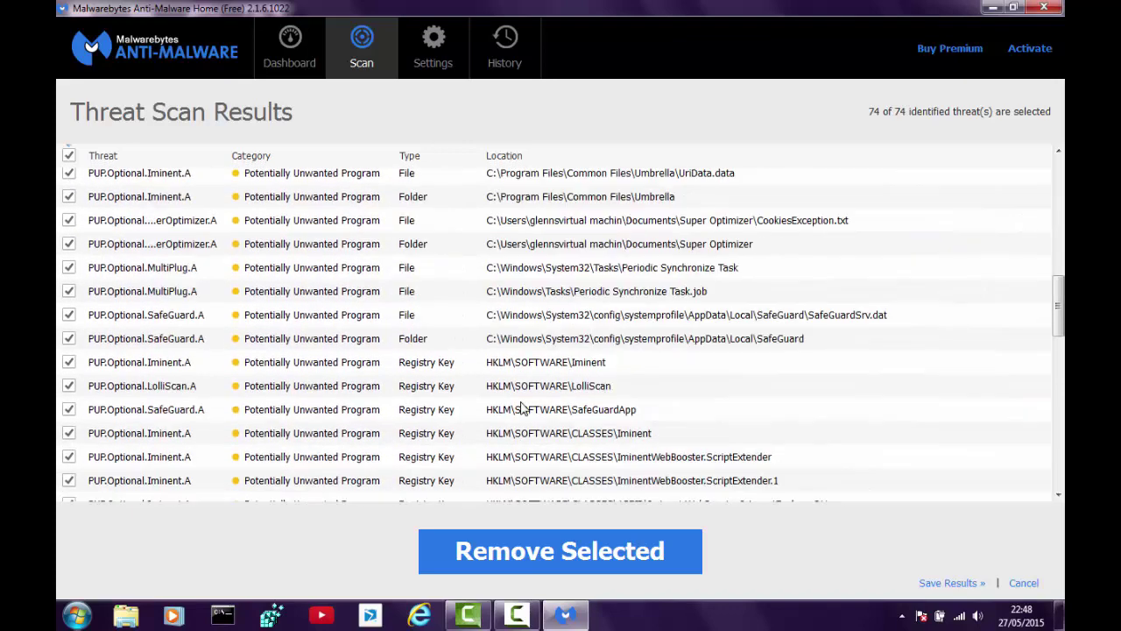
scroll(522, 408, up, 6)
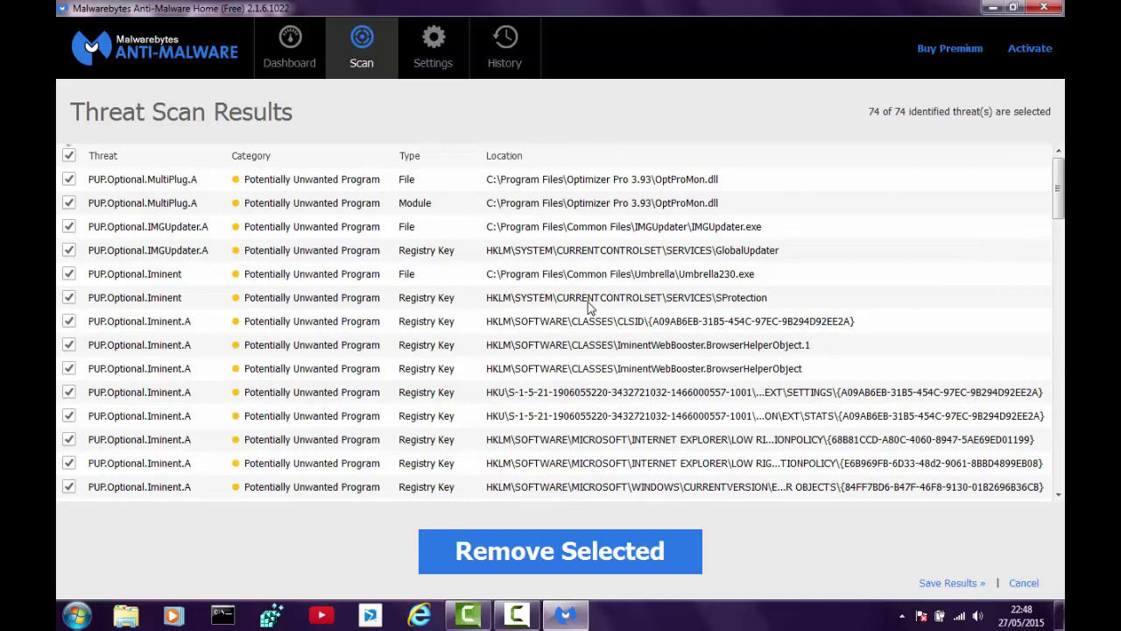
scroll(674, 351, down, 3)
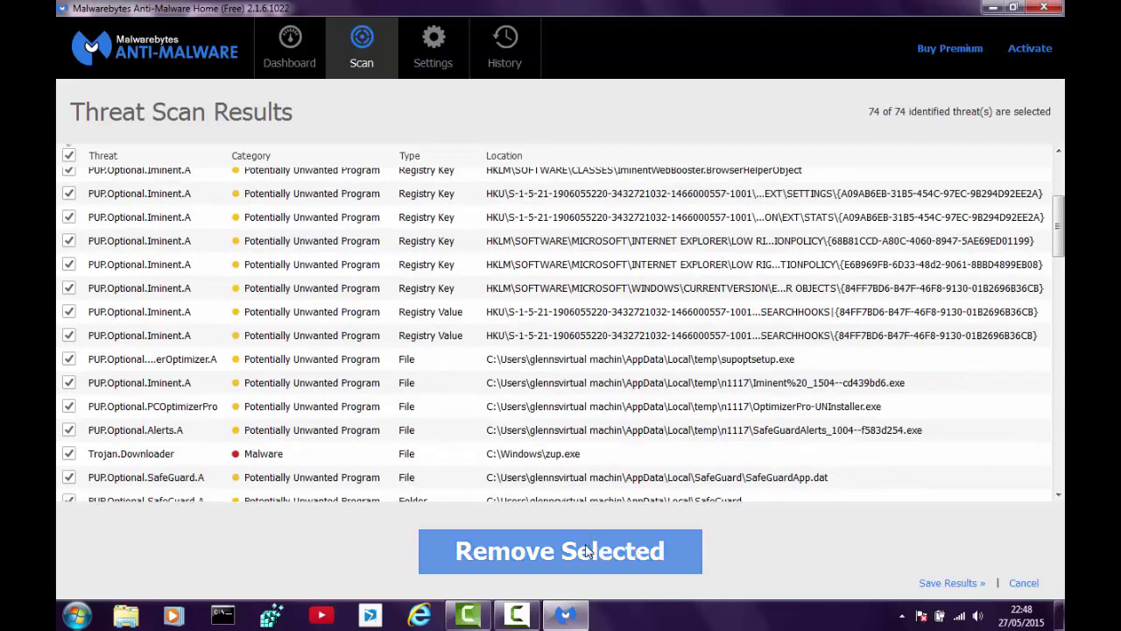
- Quarantine all 74 selected threats, decline the restart, and return to the Dashboard
click(596, 551)
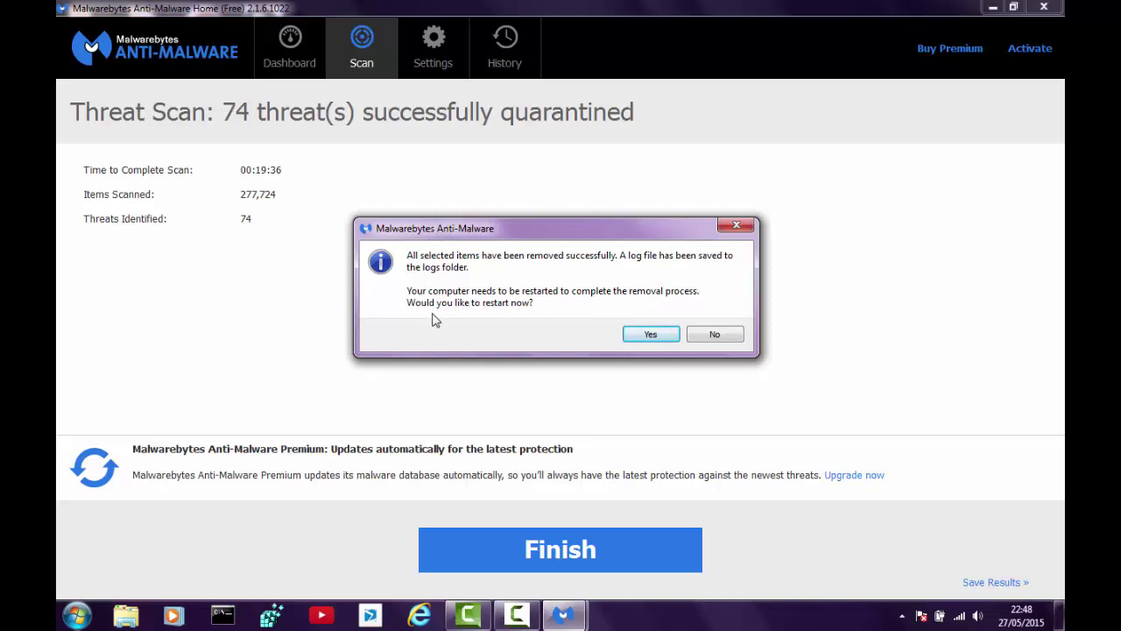
click(724, 337)
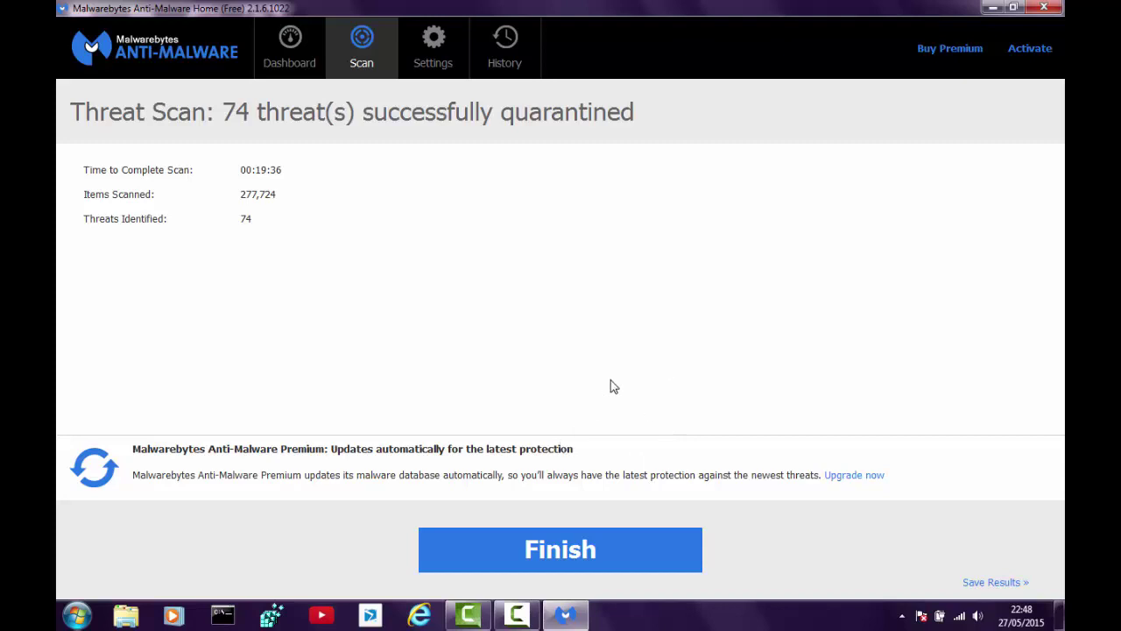
click(545, 550)
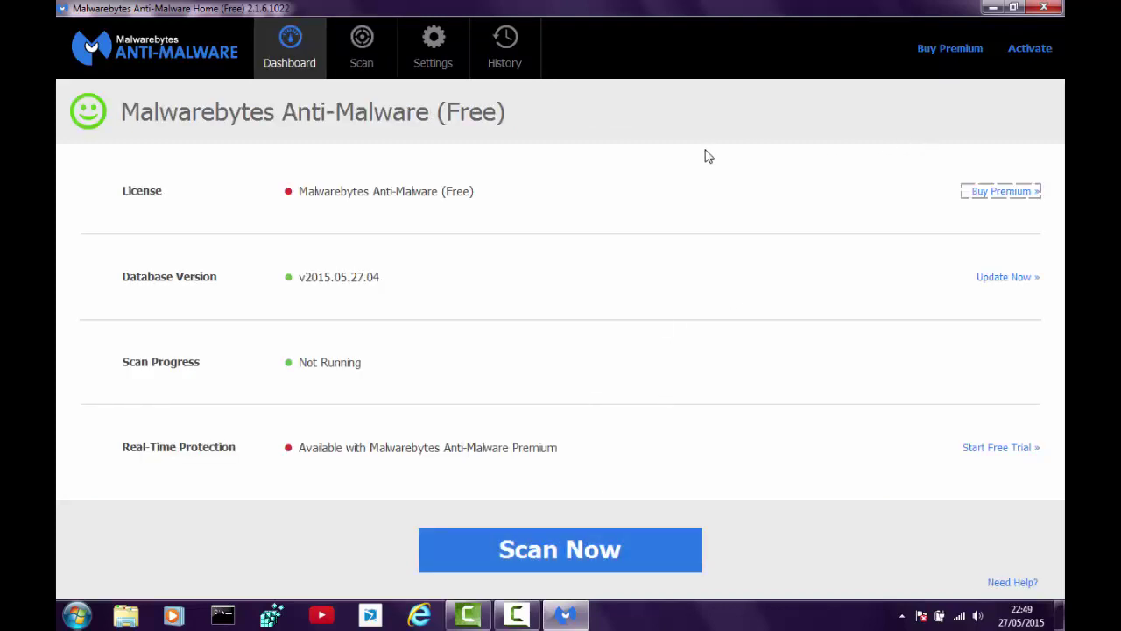
- Close Malwarebytes Anti-Malware to reveal the desktop, then stop the Camtasia screen recording
click(1049, 8)
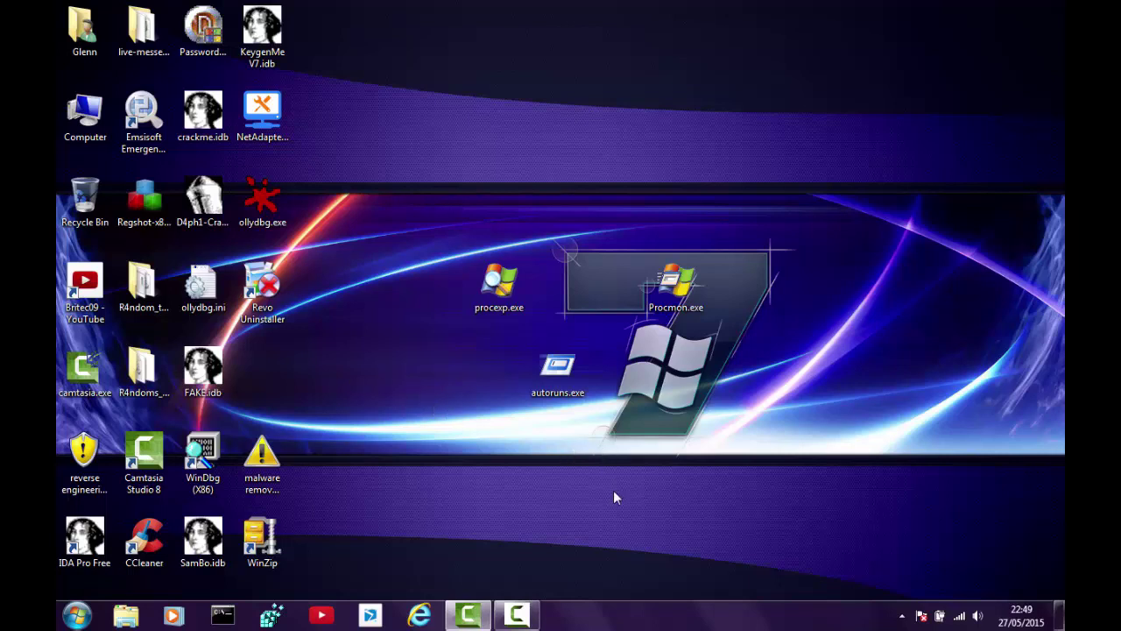
click(501, 617)
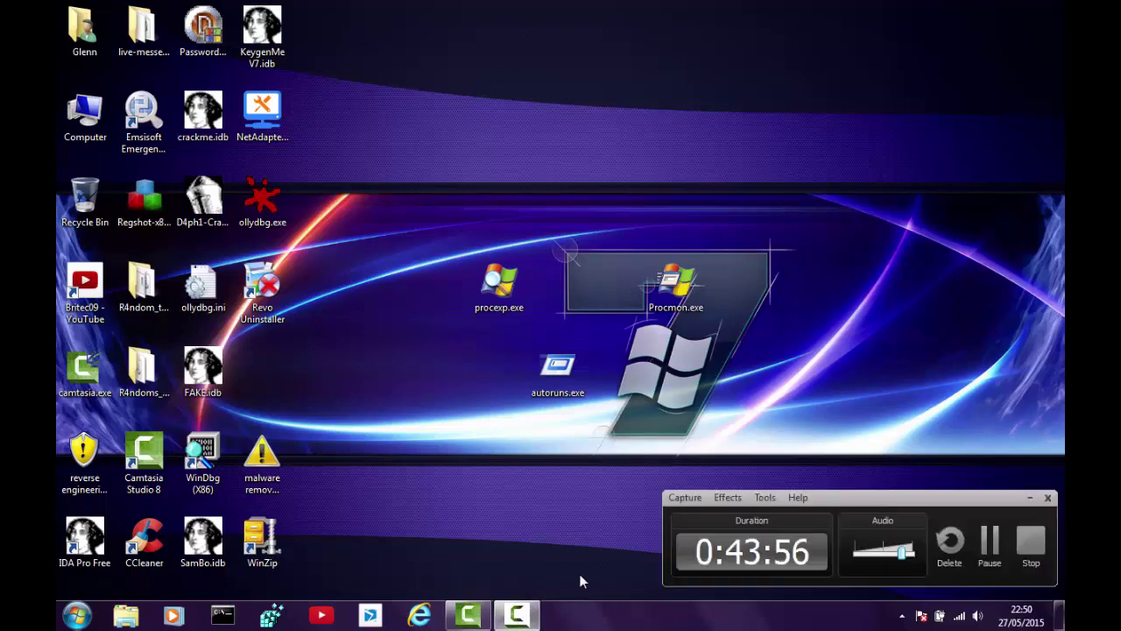
click(1030, 550)
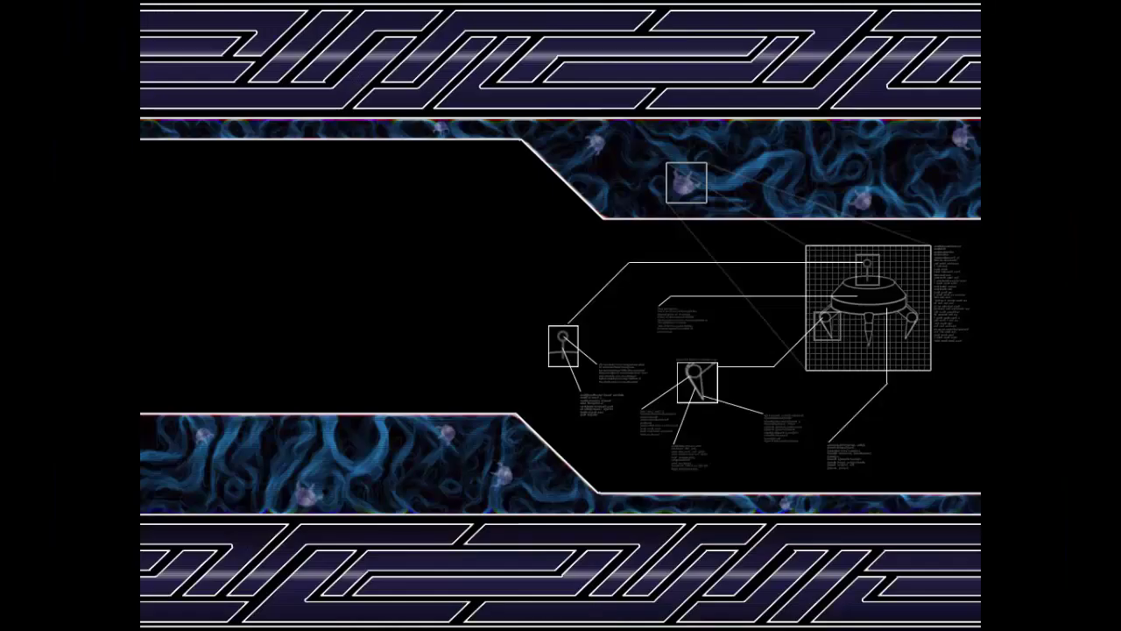